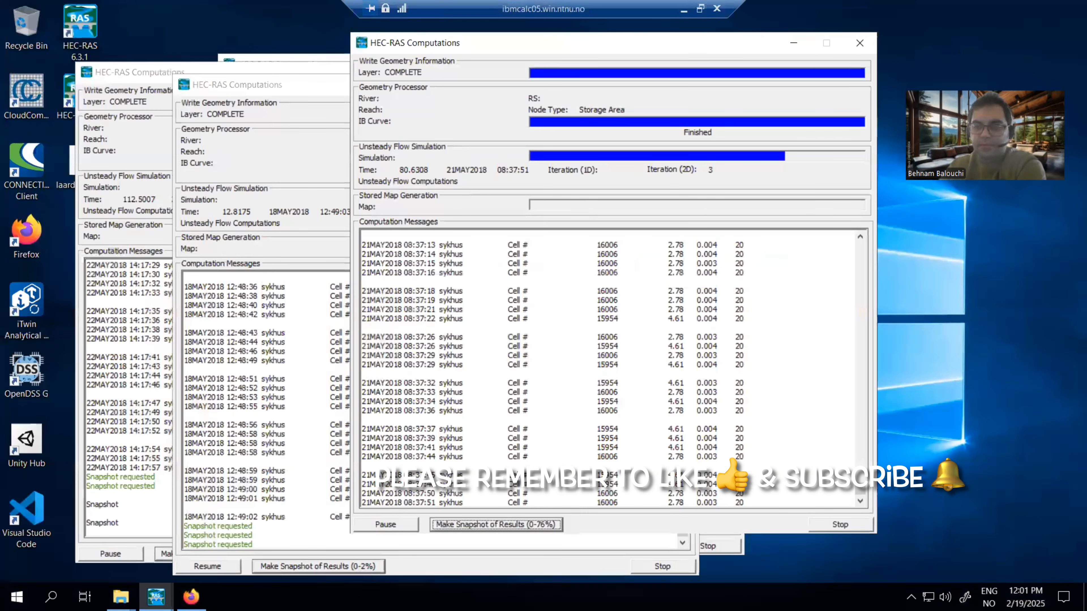
Minimise the running simulation windows and view the HEC-DSSVue search results in Firefox.
click(1085, 597)
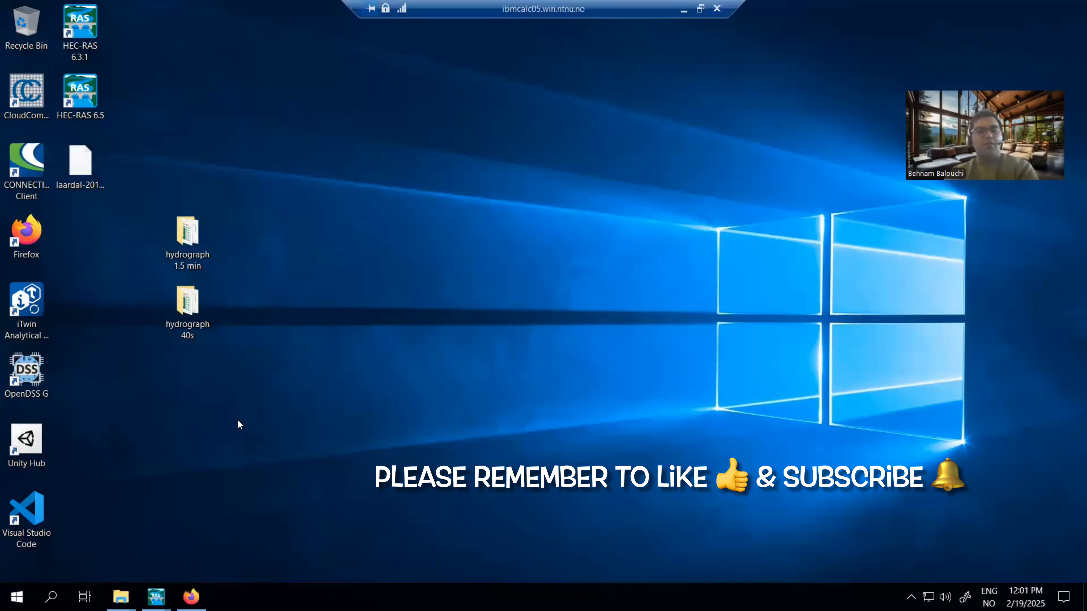
click(192, 597)
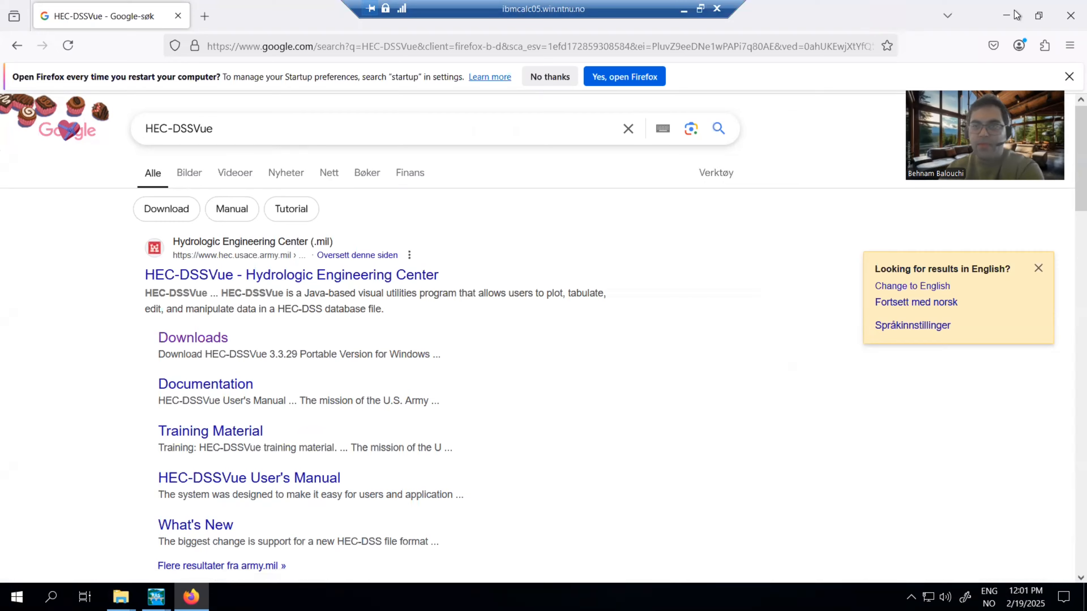
click(1007, 15)
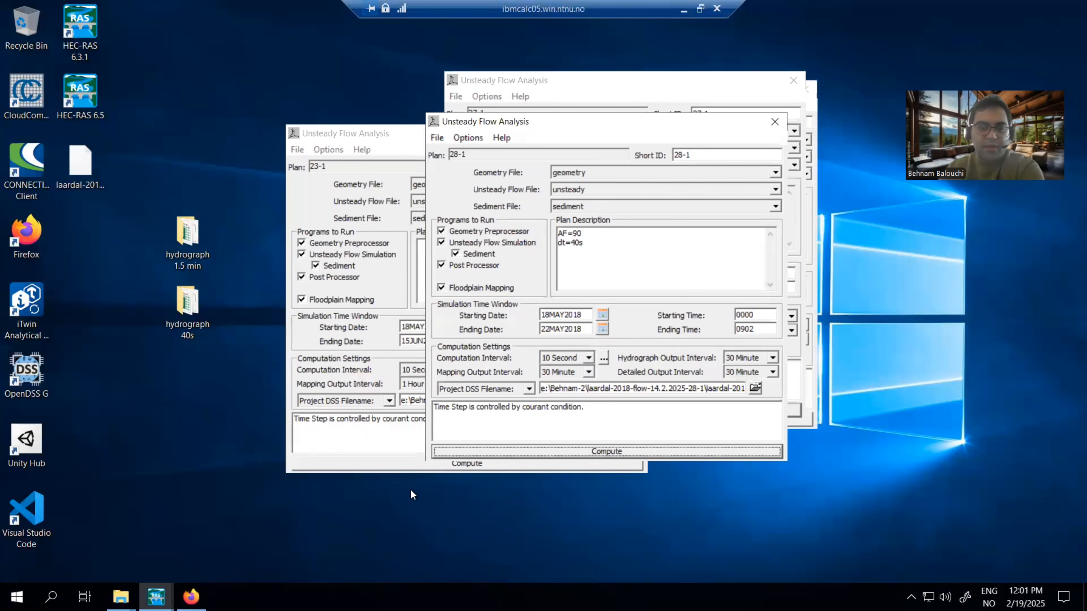
Start another HEC-RAS 6.5 instance and open the recent project laardal-2018-sykhus.prj from the laardal-2018-flow-20.12.2024-19-1 folder.
click(1084, 597)
double_click(95, 97)
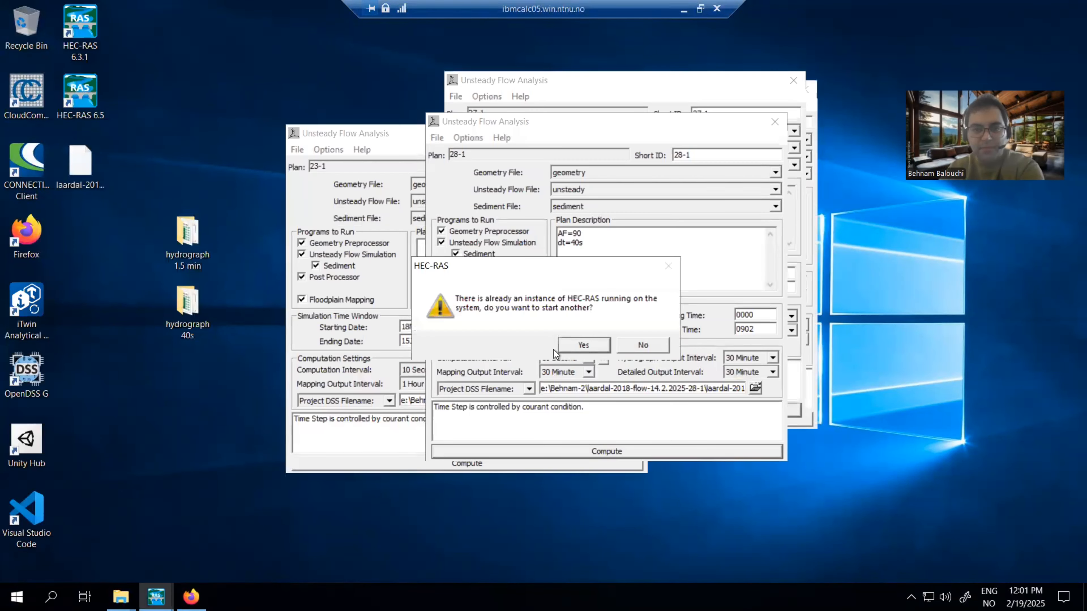
click(582, 344)
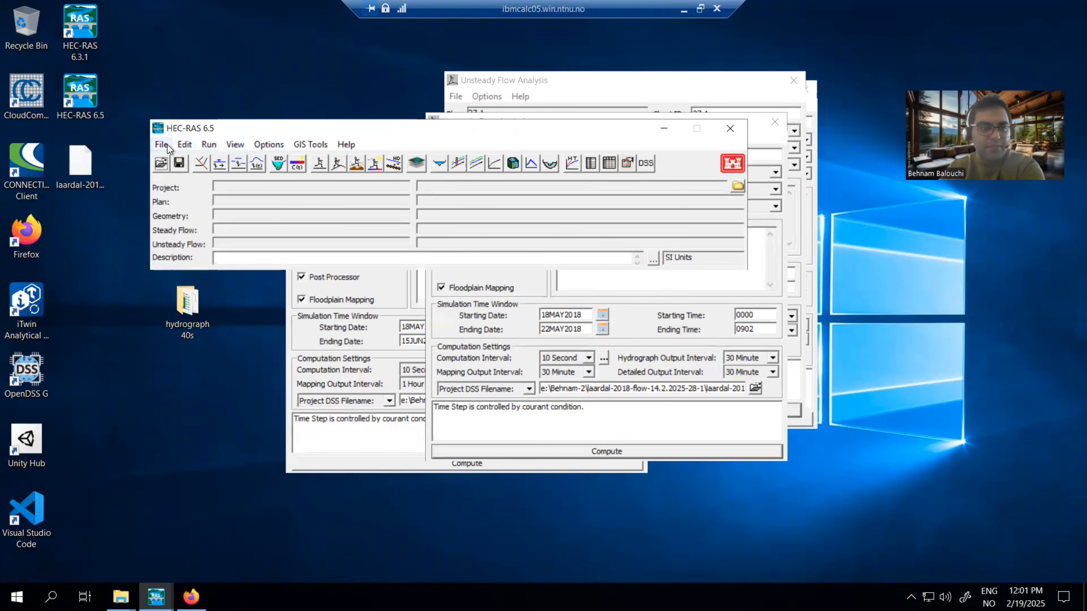
click(162, 145)
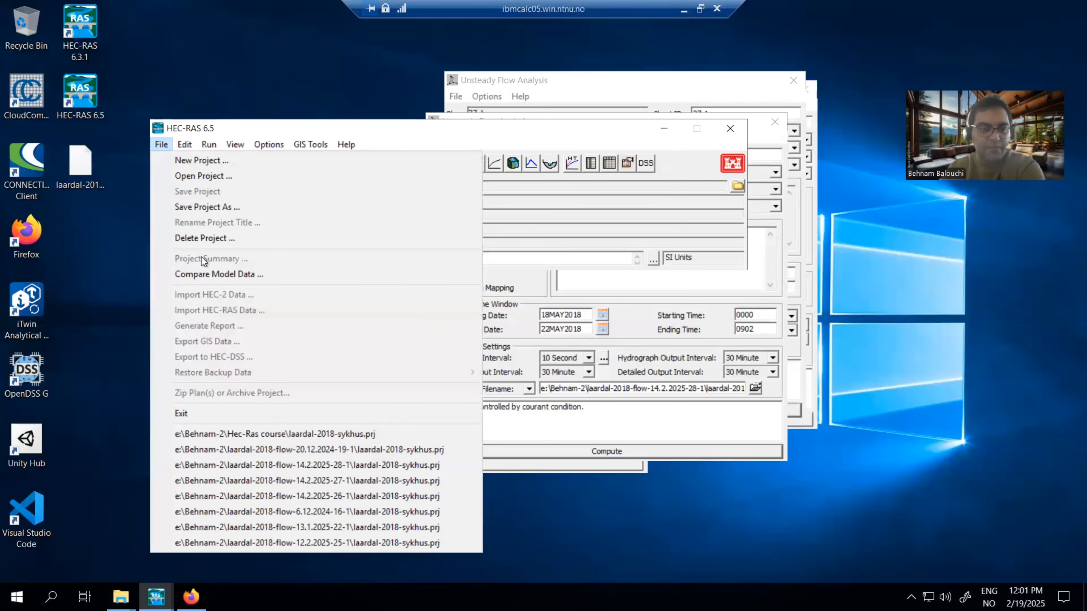
click(350, 450)
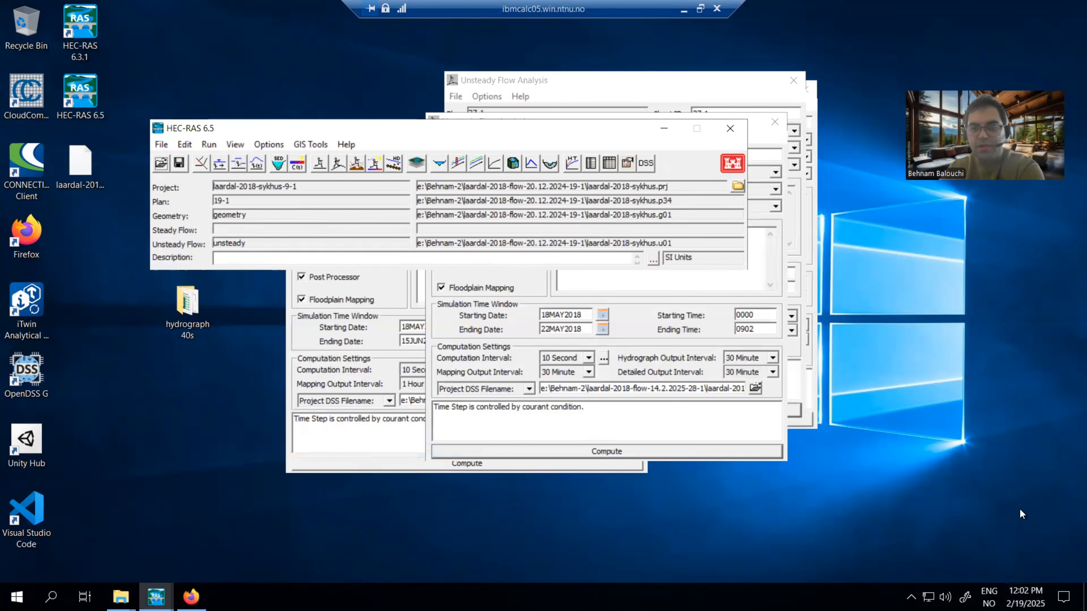
Rearrange the windows so the main HEC-RAS window stands clear of the open Unsteady Flow Analysis windows.
drag(574, 135, 535, 107)
drag(717, 129, 1048, 297)
drag(723, 87, 990, 252)
drag(728, 126, 1016, 258)
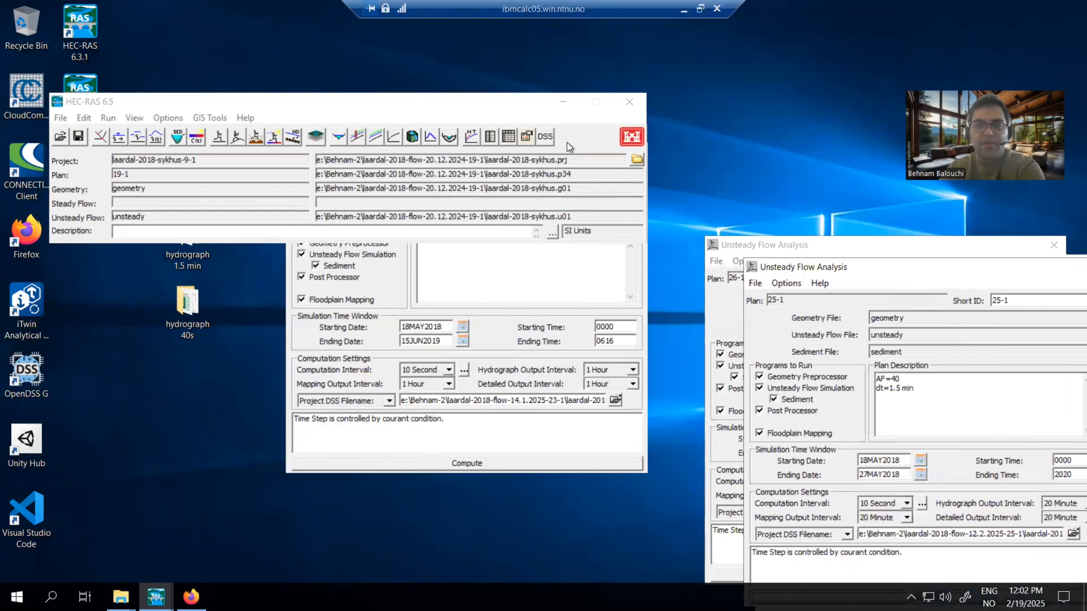
drag(568, 143, 1065, 279)
drag(756, 246, 853, 266)
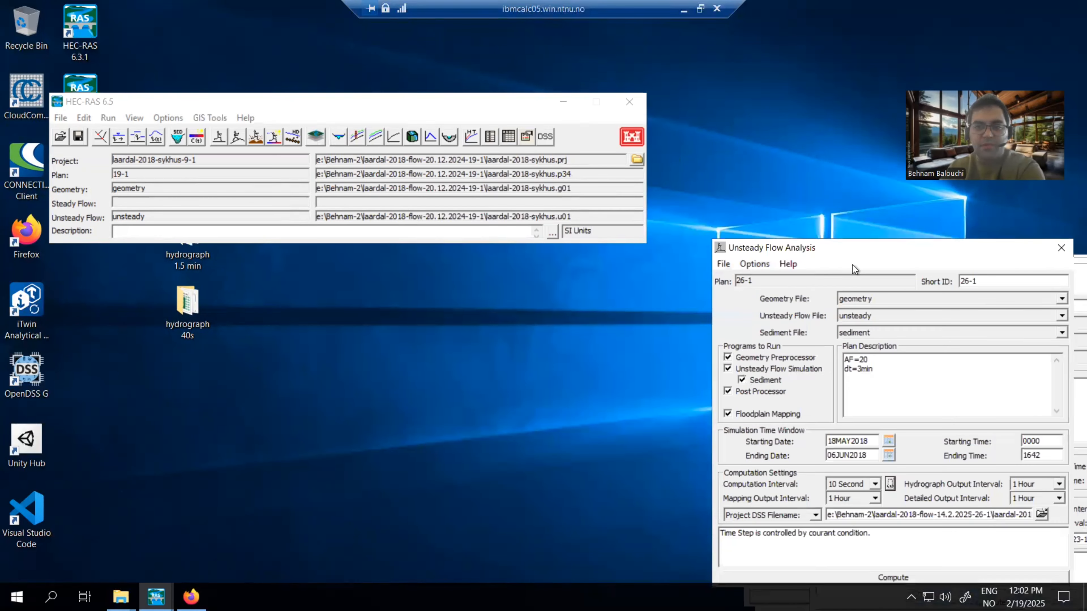
drag(352, 102, 413, 99)
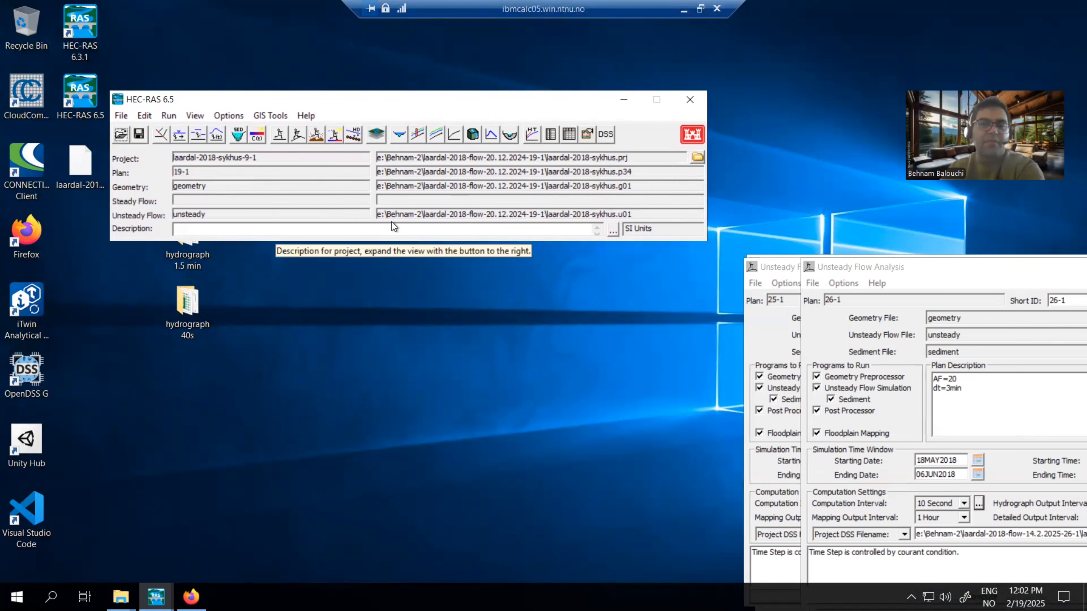
Leave the remote session to look through the YouTube channel's video list, and return to HEC-RAS.
click(683, 14)
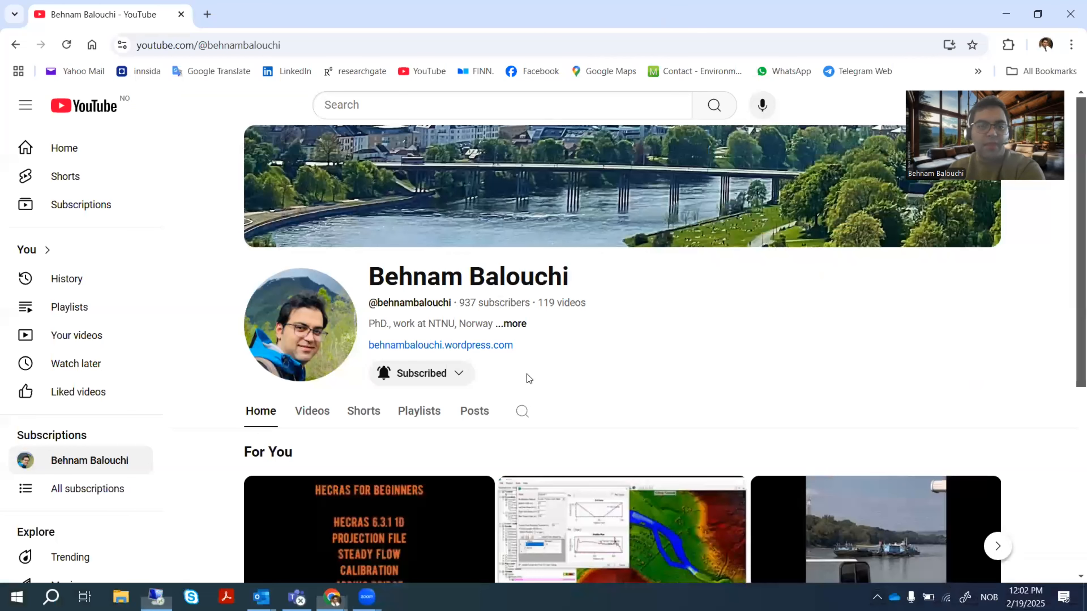
click(309, 418)
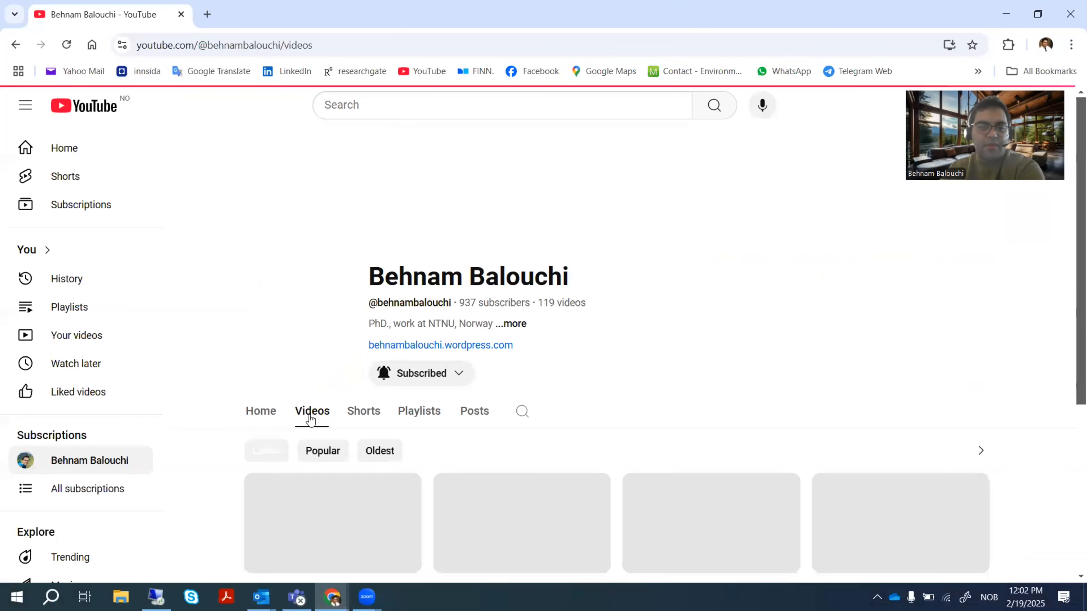
scroll(310, 418, down, 5)
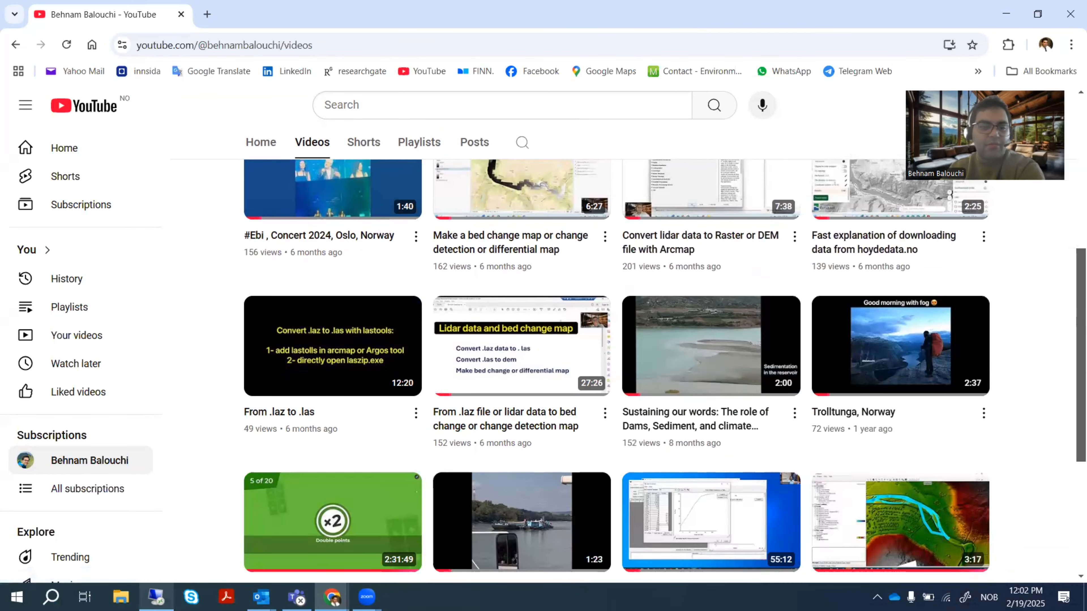
click(156, 597)
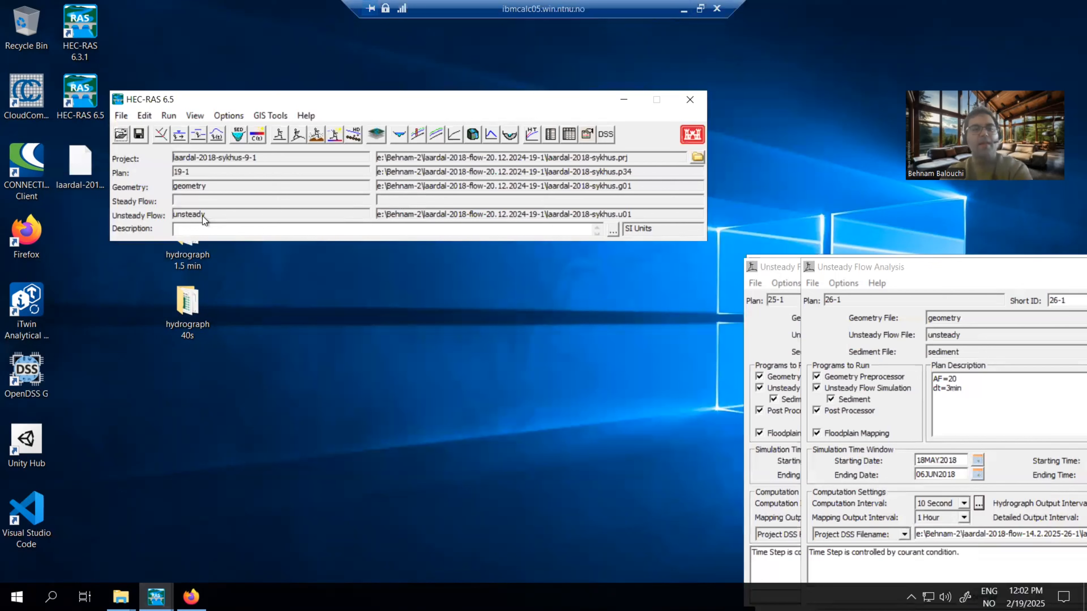
Open the project's unsteady flow data editor and place it clear of the other windows.
click(141, 116)
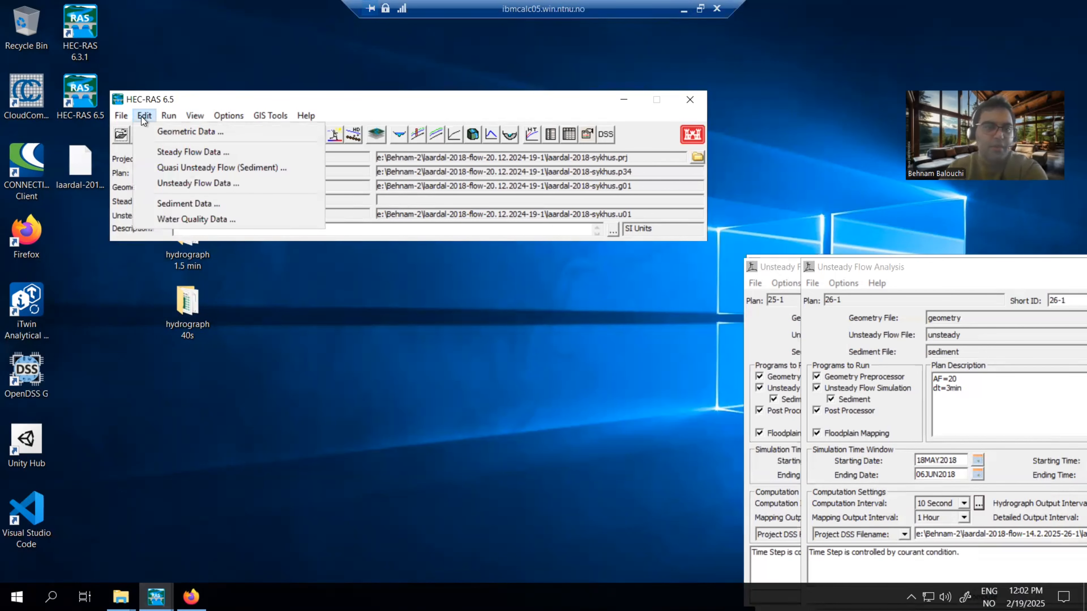
click(148, 184)
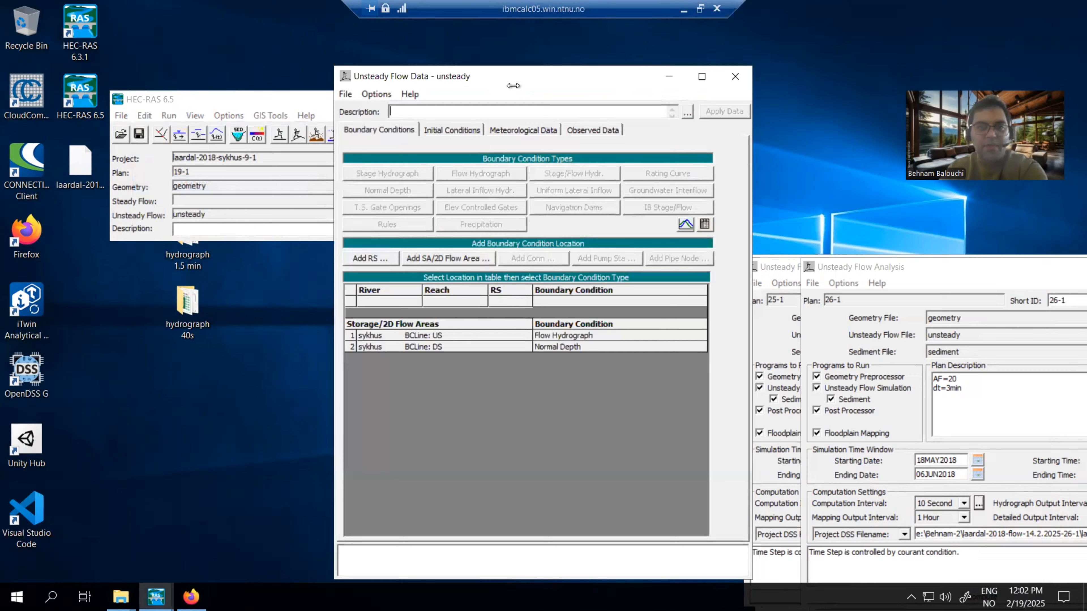
drag(513, 86, 337, 58)
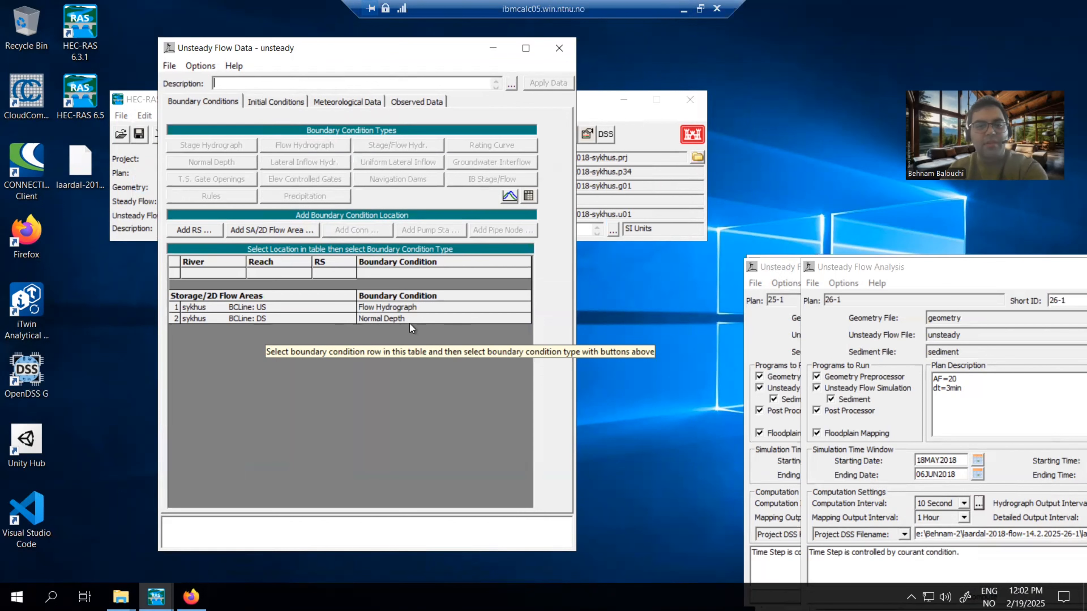
Open the flow hydrograph of the sykhus US boundary line and view the plot of its data.
double_click(401, 305)
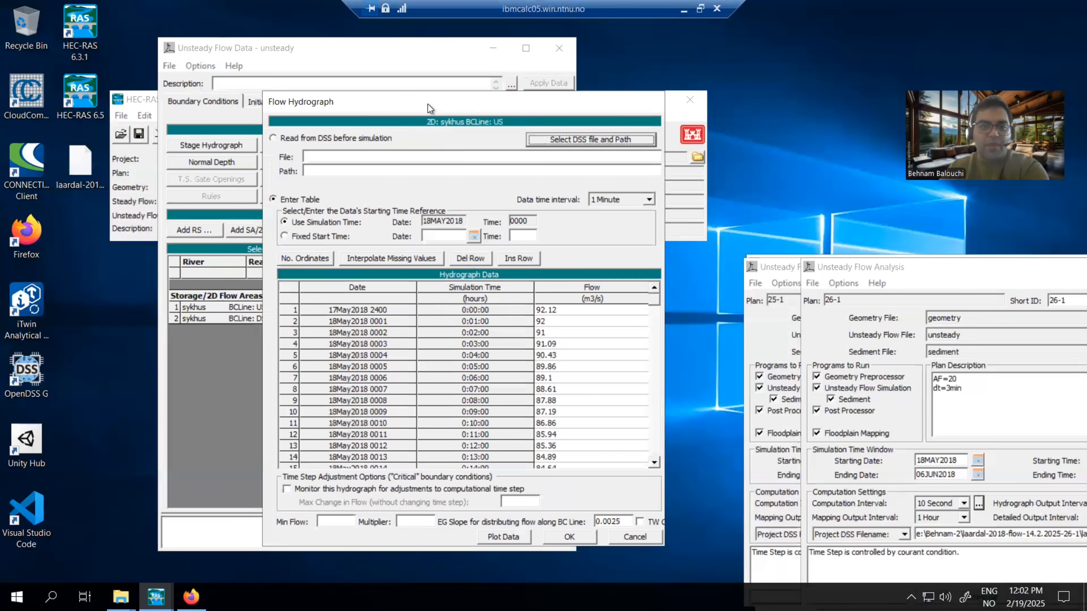
drag(428, 106, 564, 72)
drag(632, 97, 427, 85)
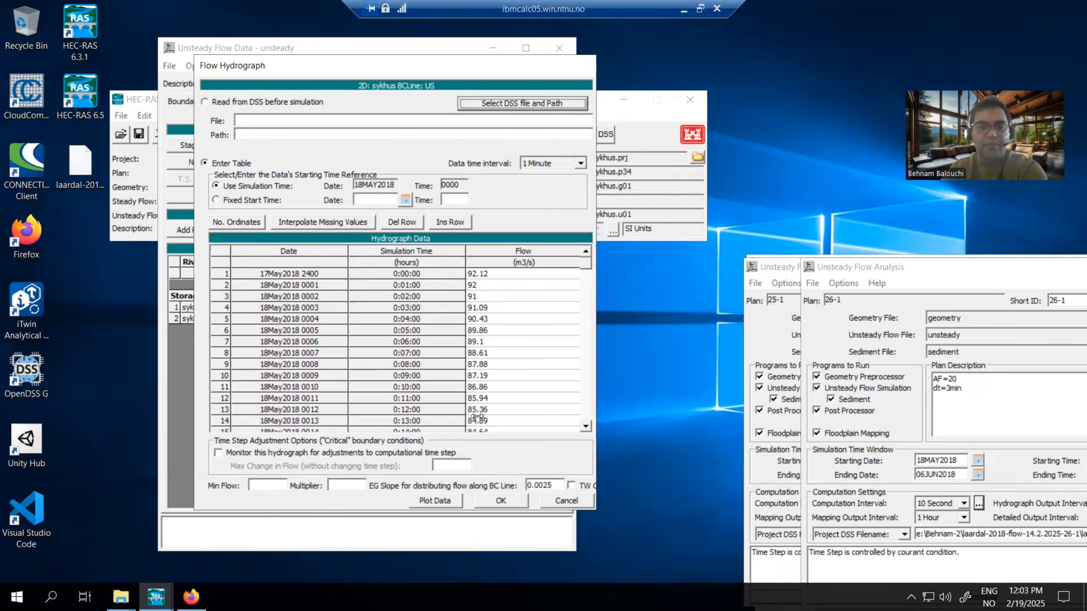
click(437, 502)
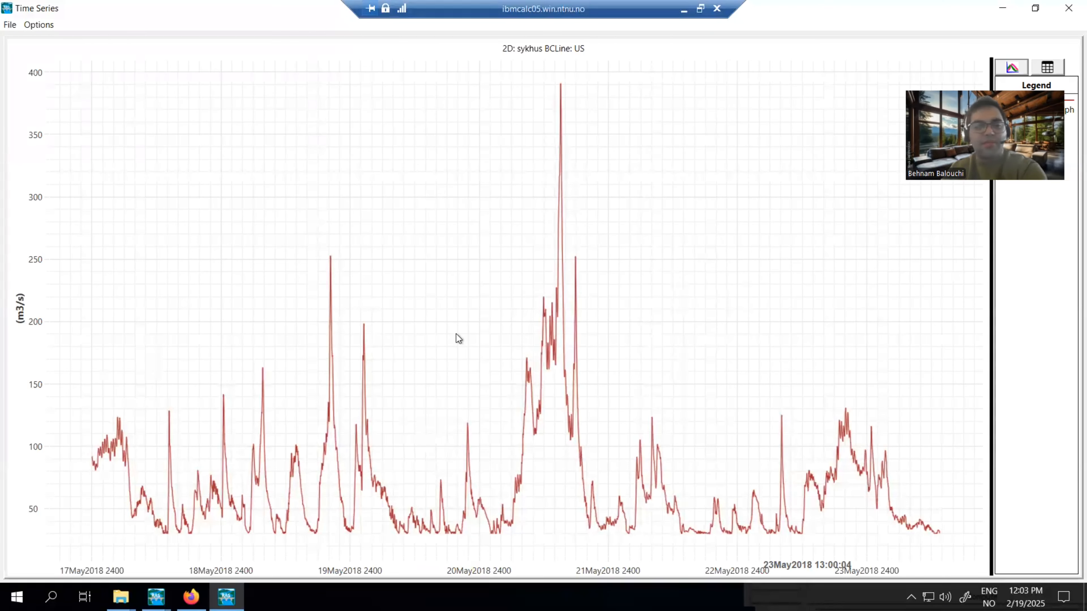
click(1068, 10)
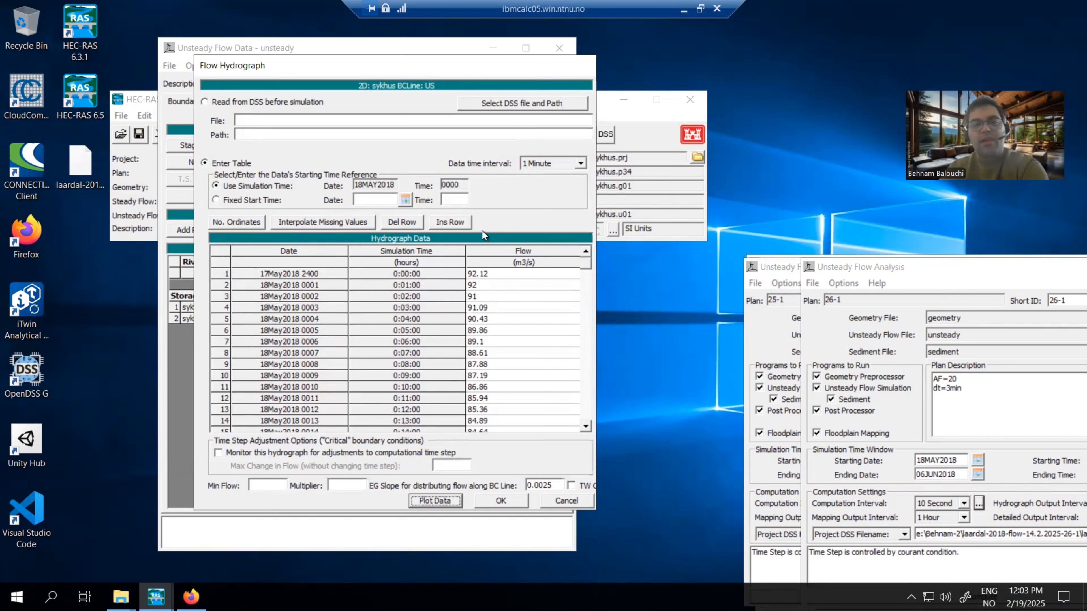
Try reading the hydrograph from a DSS file, close the DSS selection window and return to table entry.
click(205, 101)
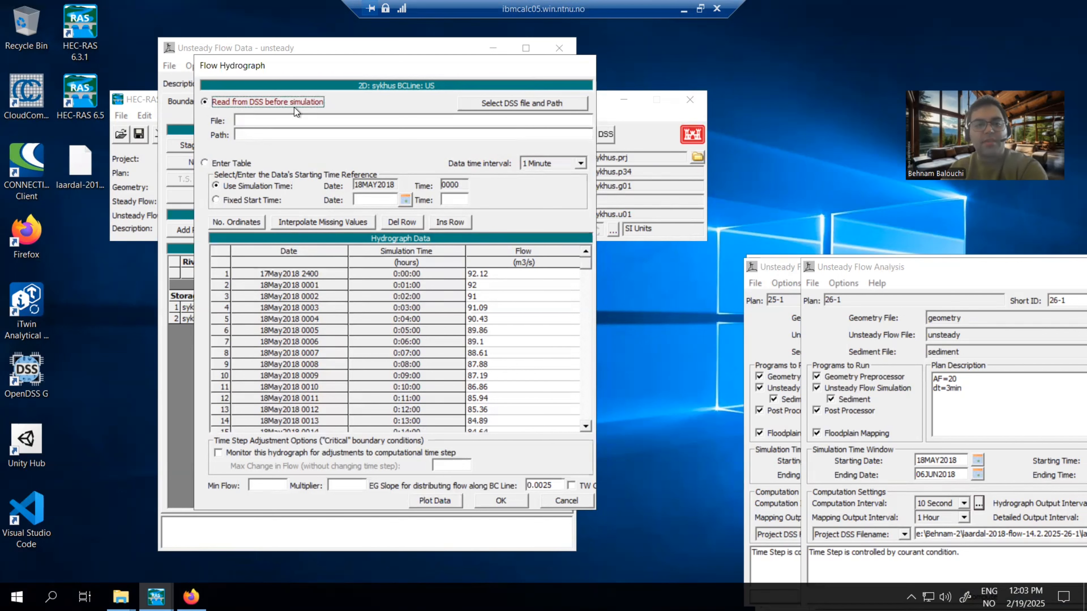
click(526, 103)
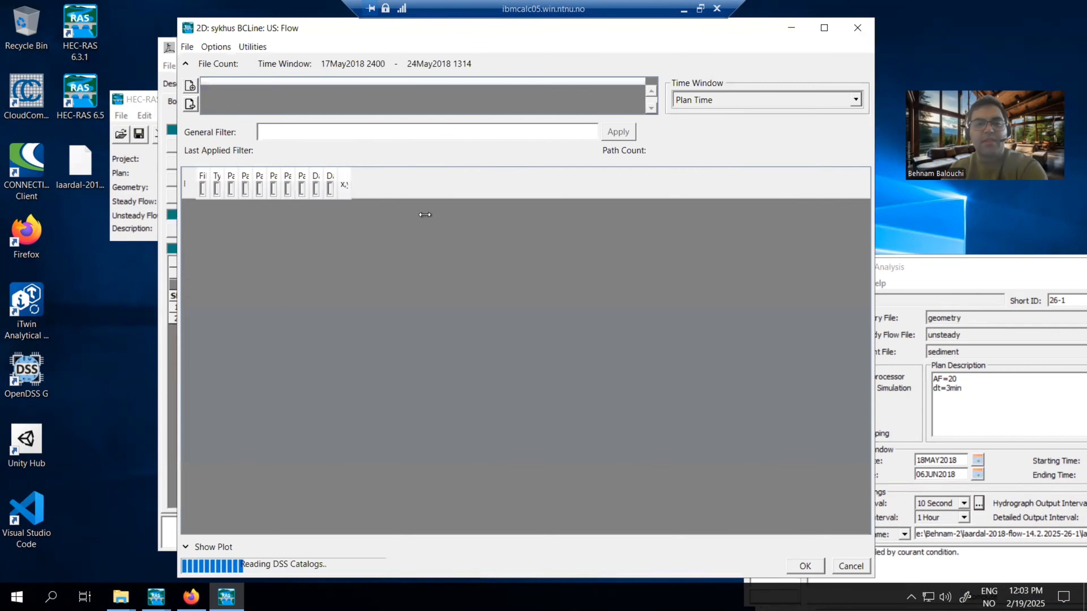
click(864, 28)
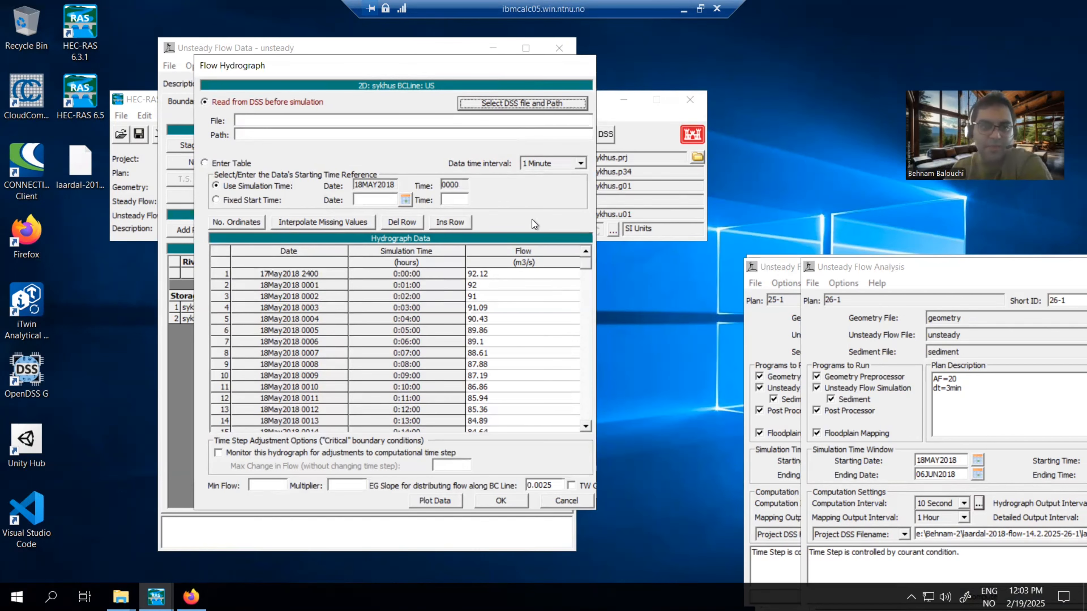
click(231, 162)
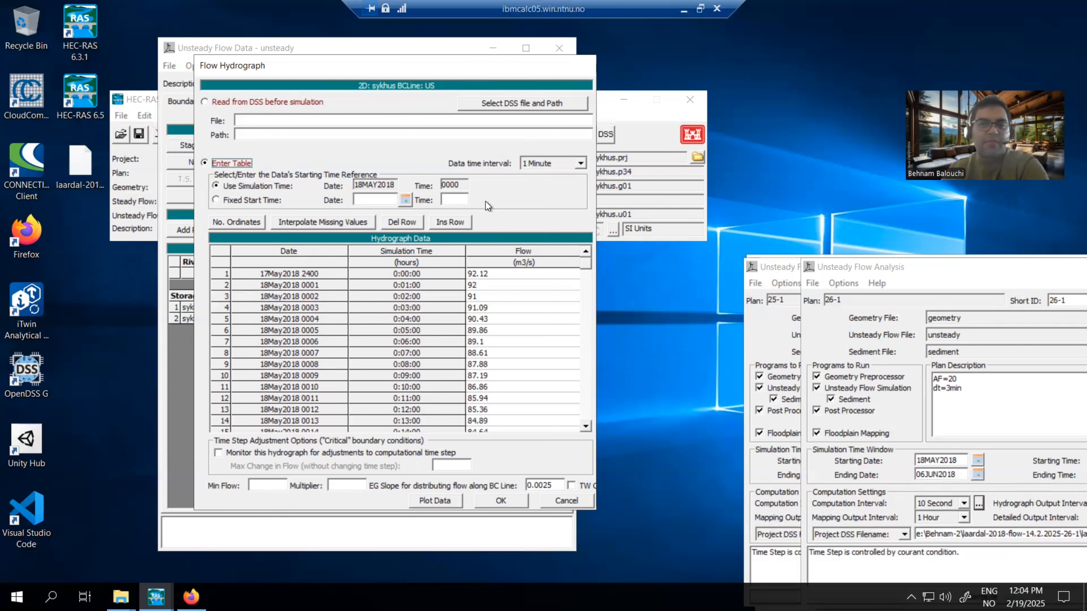
Look through the available data time intervals and set the hydrograph's interval to 2 Minute.
click(544, 165)
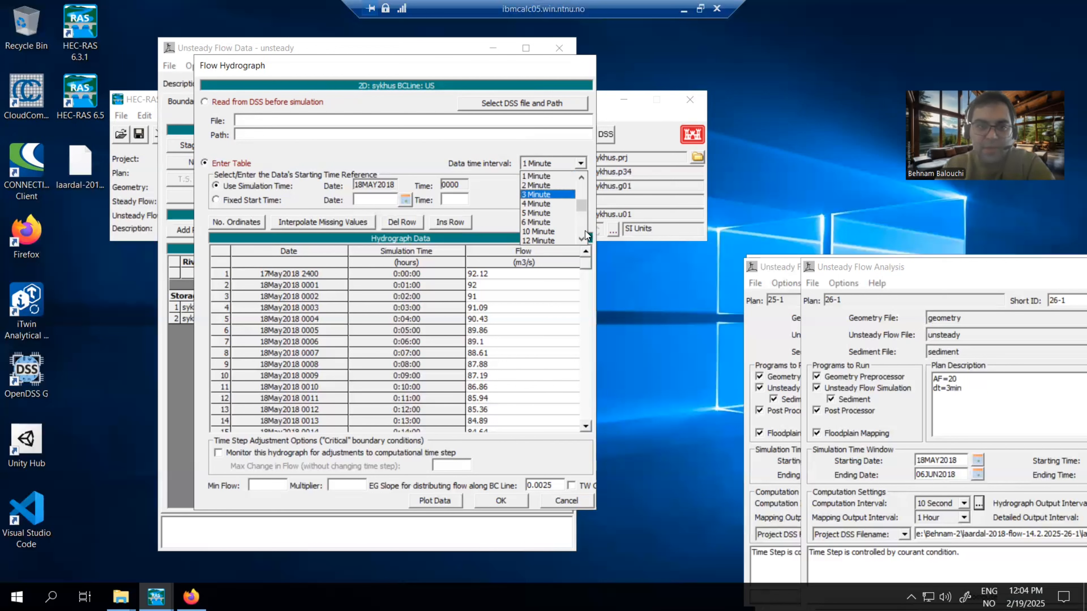
click(581, 239)
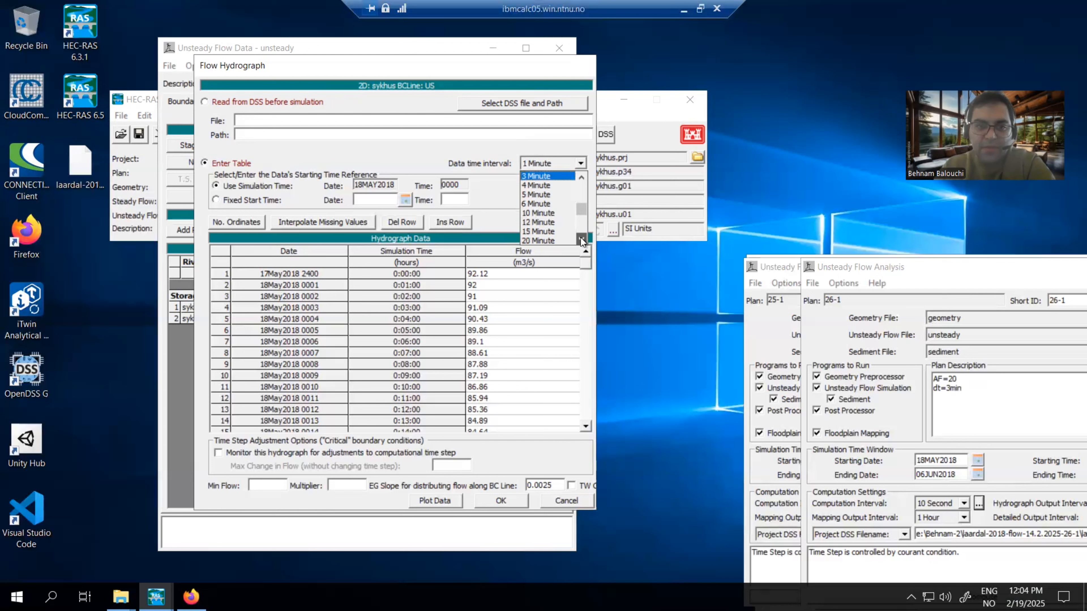
click(581, 239)
click(581, 239)
click(582, 238)
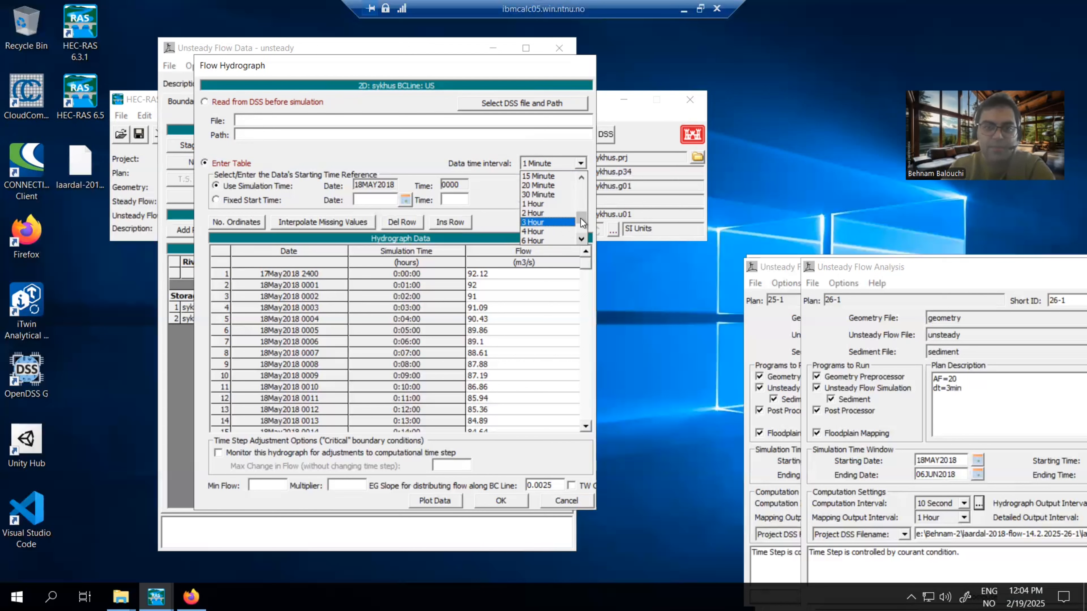
drag(582, 223, 584, 213)
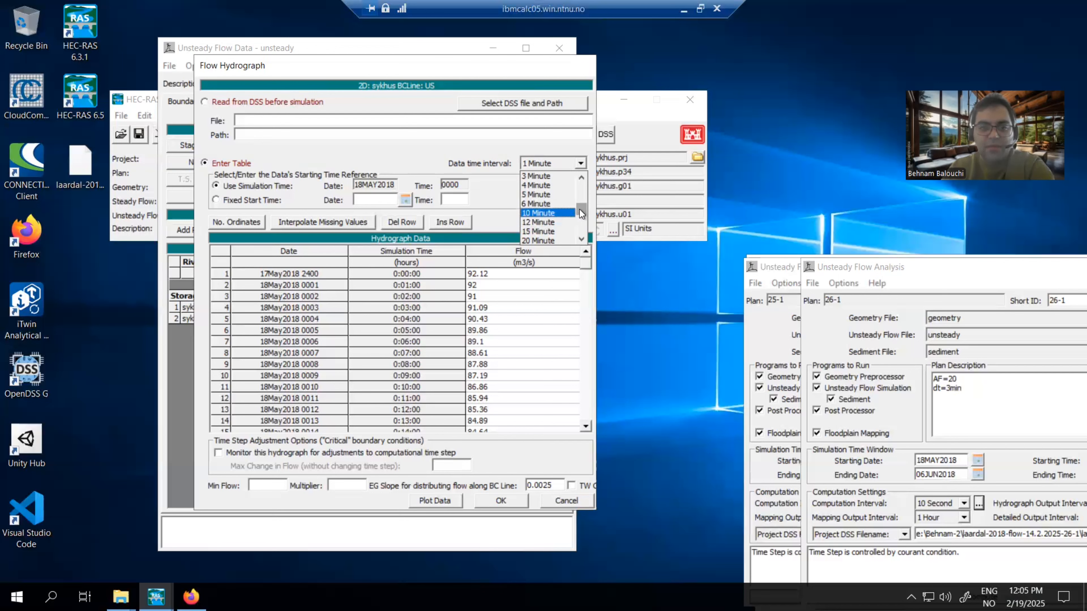
drag(581, 213, 581, 209)
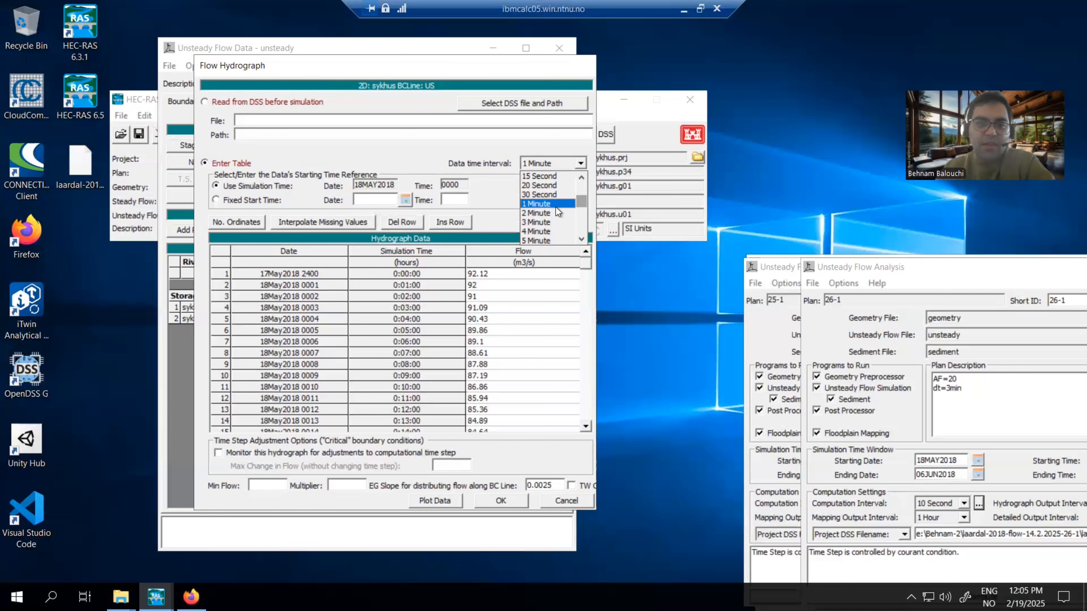
click(546, 213)
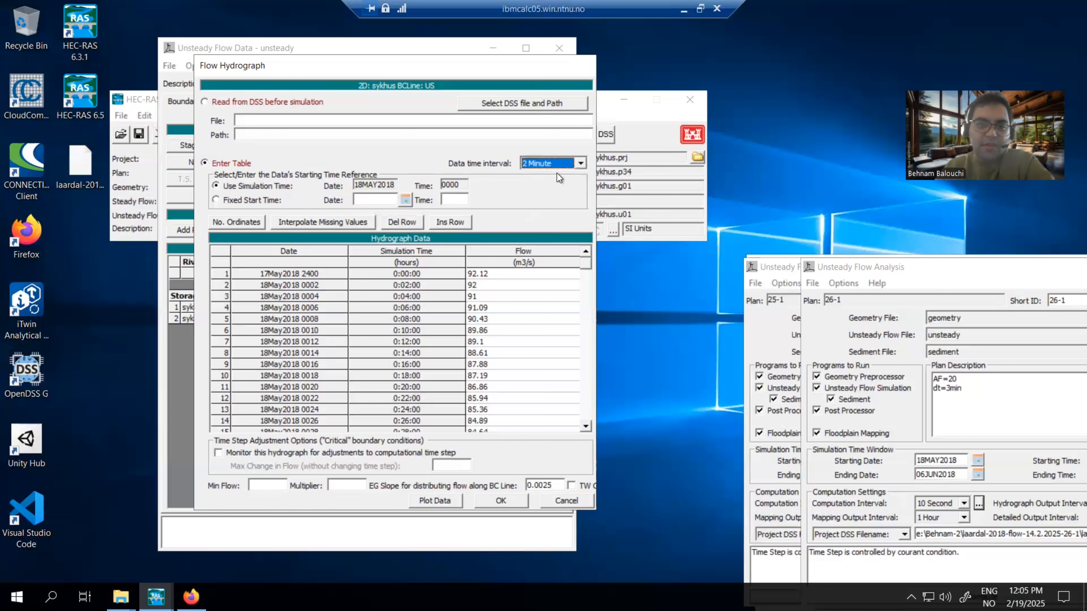
Try a 12 Minute data time interval for the hydrograph, and cancel the Flow Hydrograph dialog.
click(555, 165)
click(535, 226)
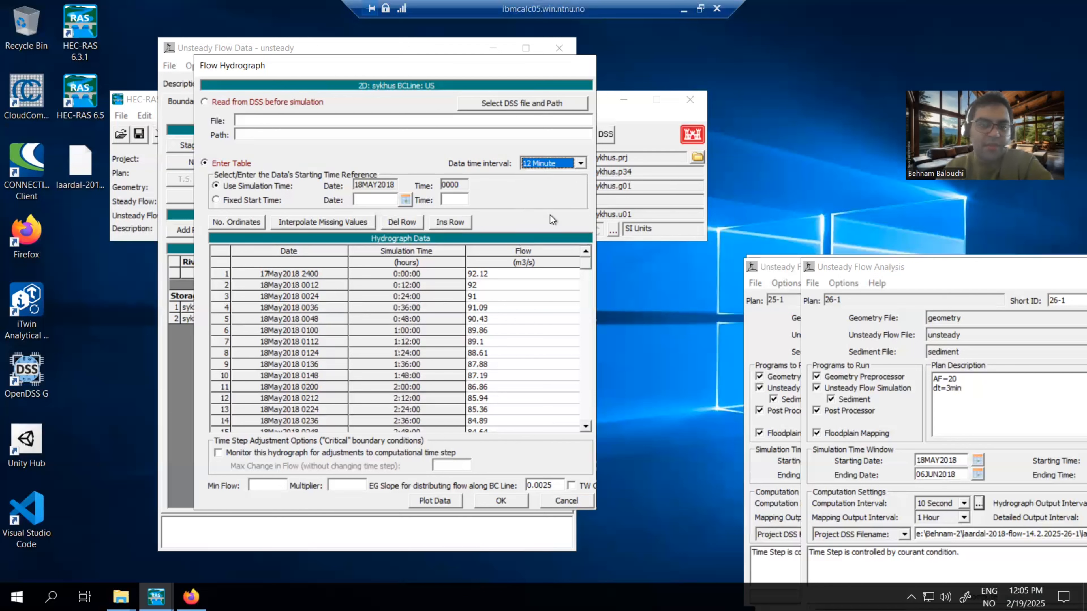
click(580, 163)
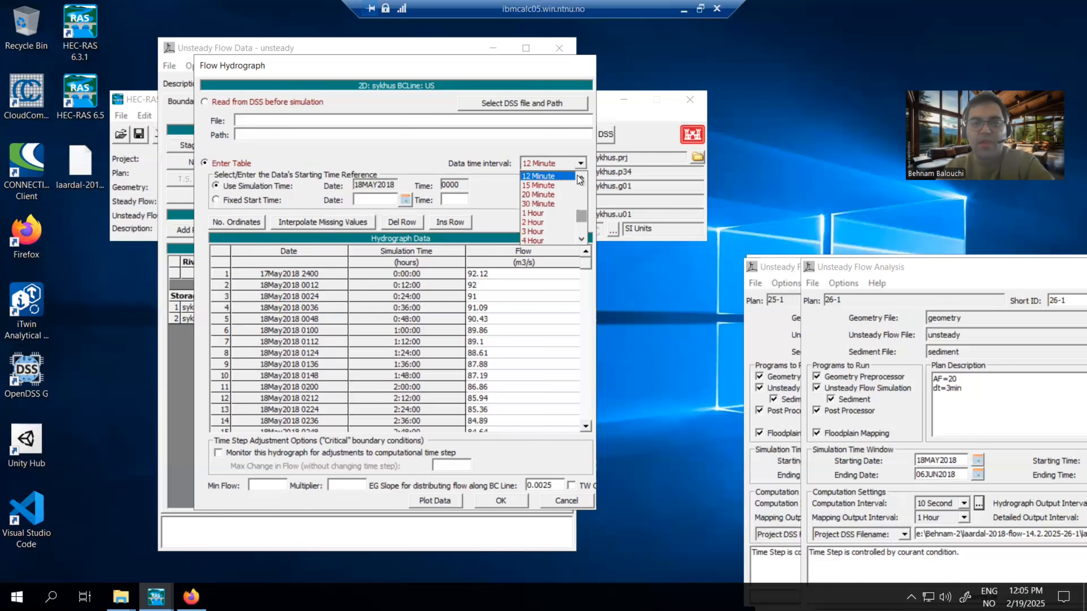
drag(580, 180, 580, 182)
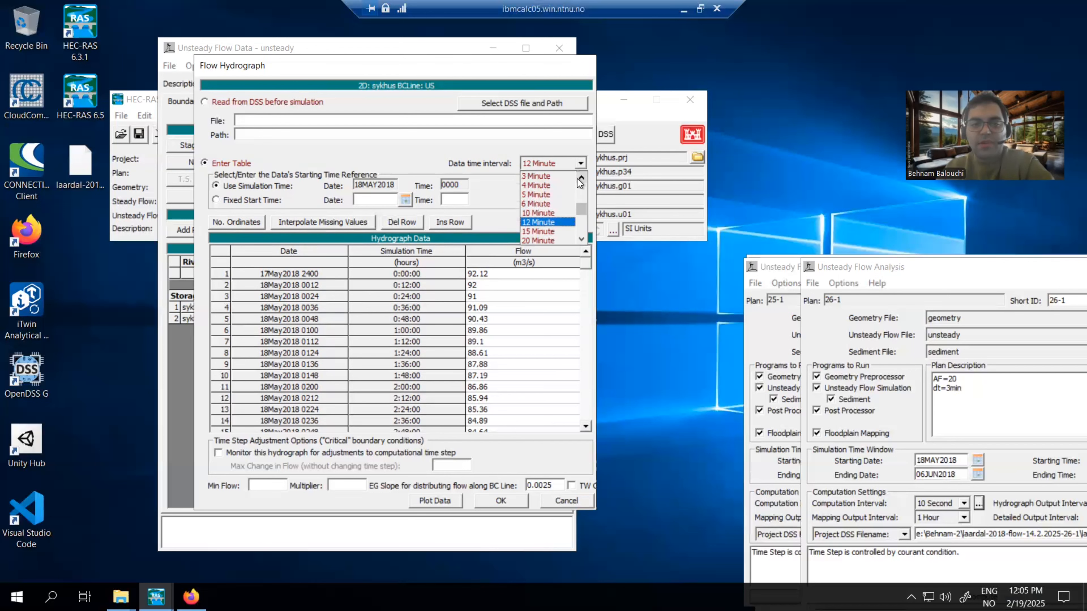
click(570, 501)
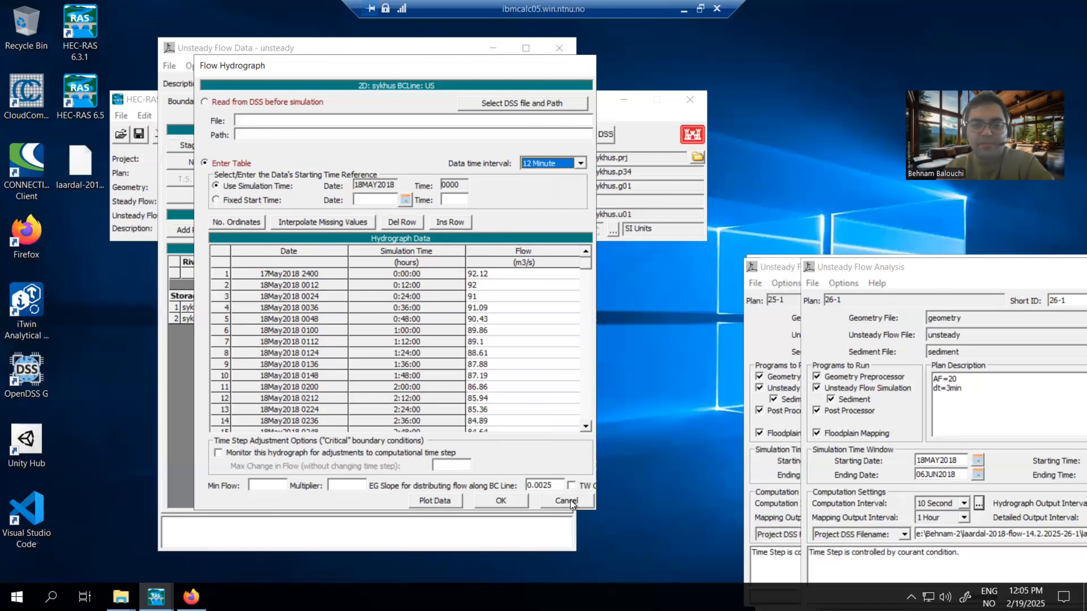
Discard the 12 Minute interval change and reopen the flow hydrograph of the sykhus US boundary line.
click(552, 505)
double_click(429, 306)
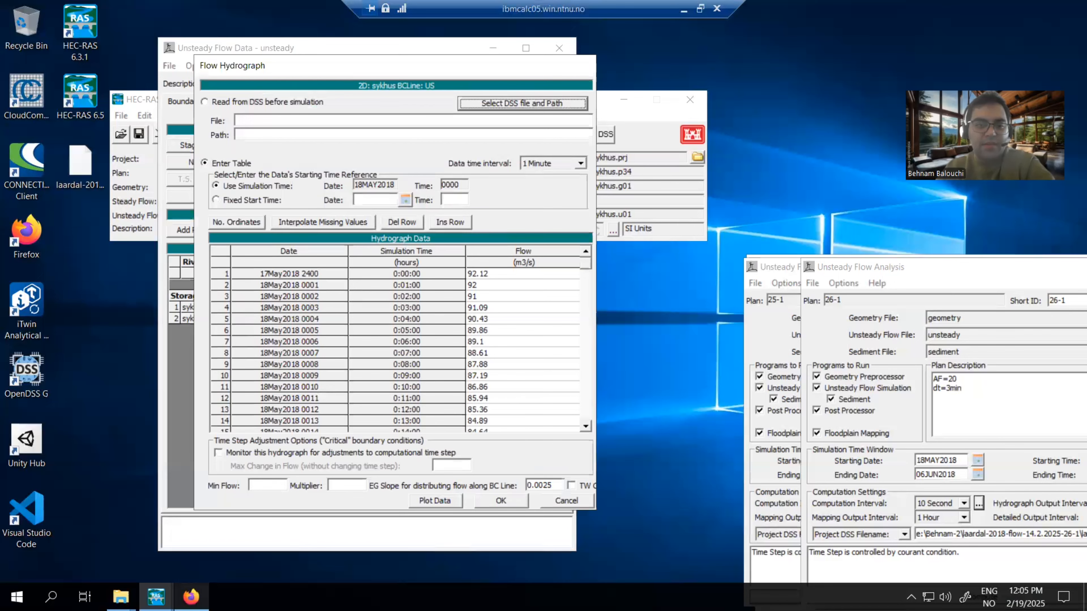
Switch to Firefox, search Google for HEC-DSSVue and review its overview page on the Hydrologic Engineering Center site.
click(191, 596)
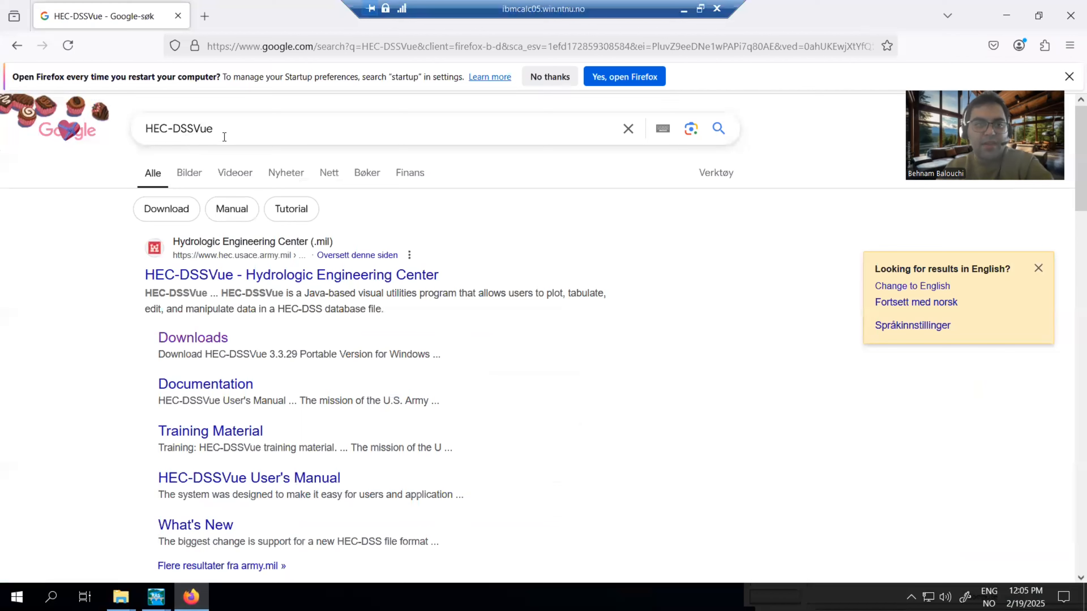
click(231, 131)
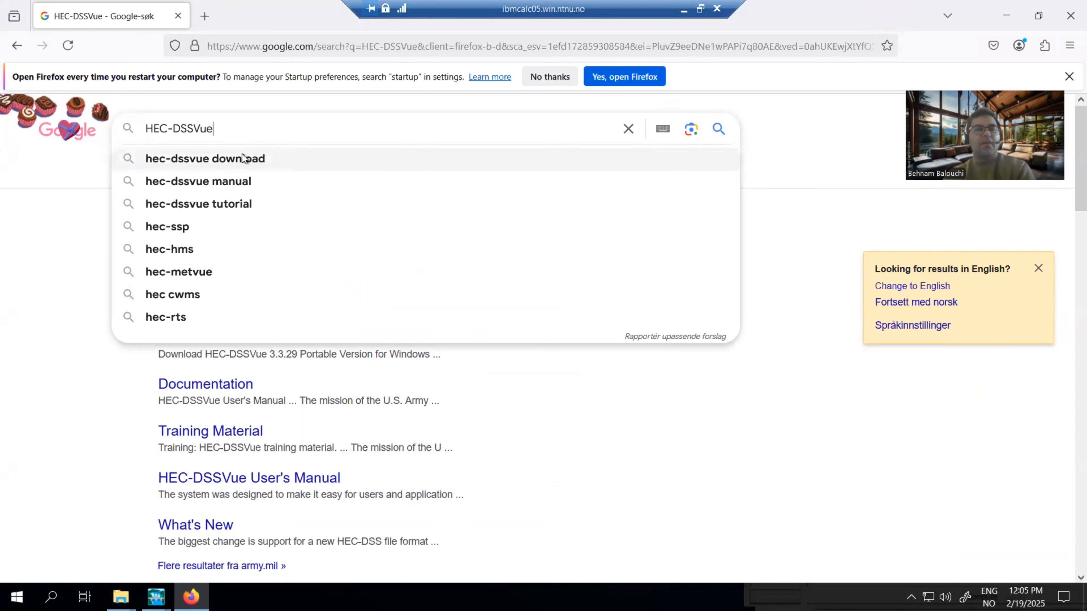
key(Return)
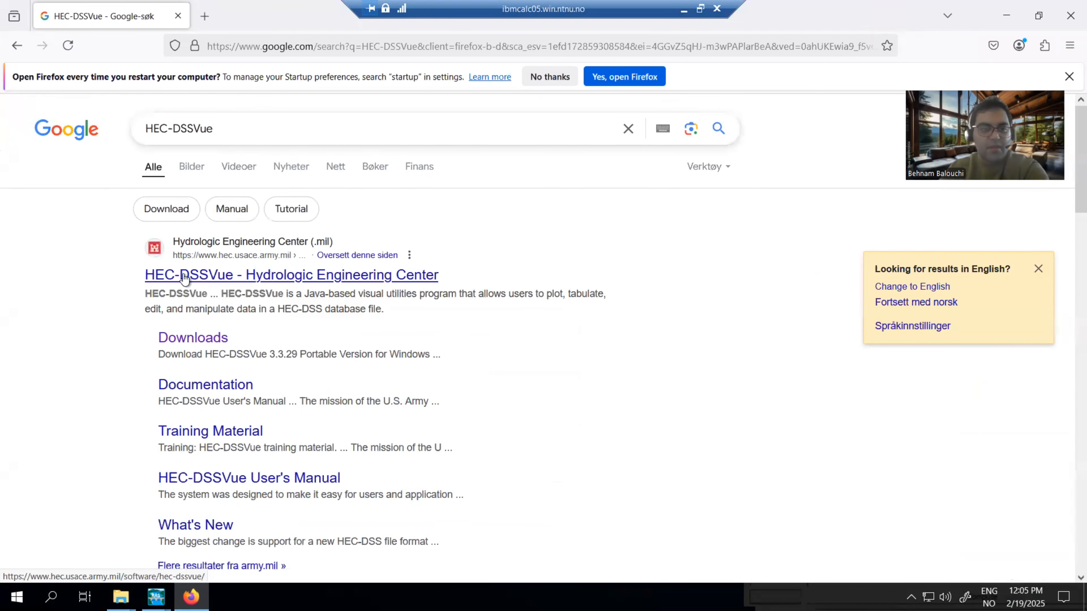
click(184, 278)
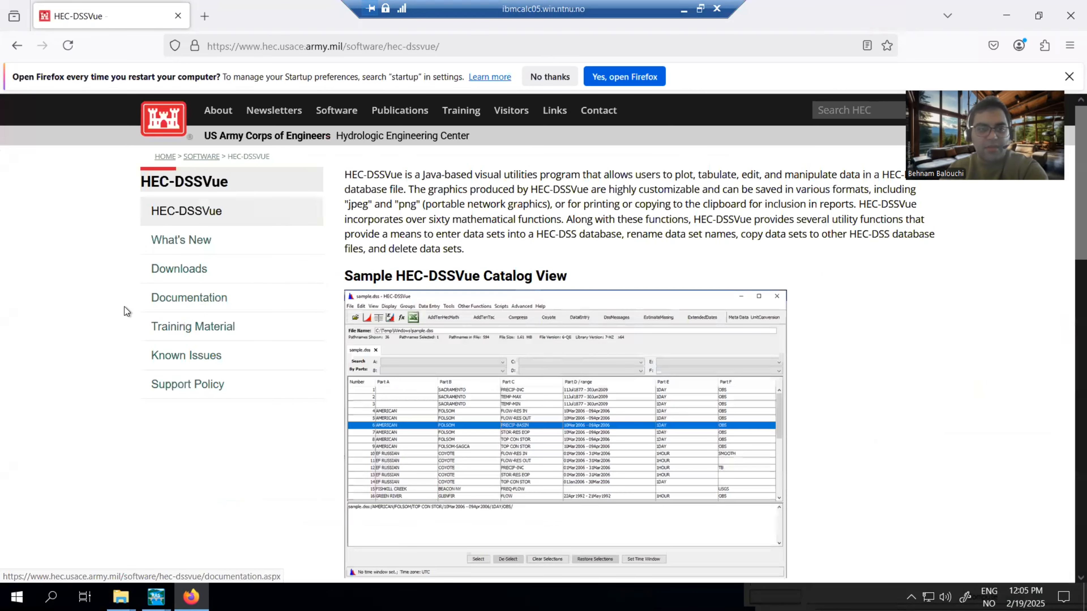
scroll(507, 280, down, 8)
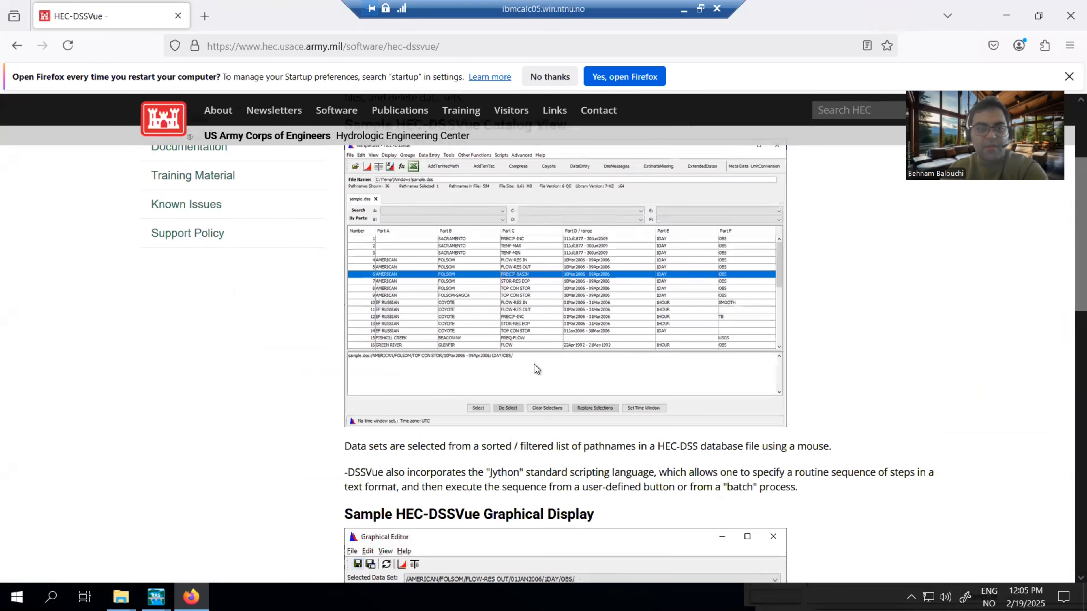
scroll(587, 365, up, 5)
scroll(506, 291, up, 3)
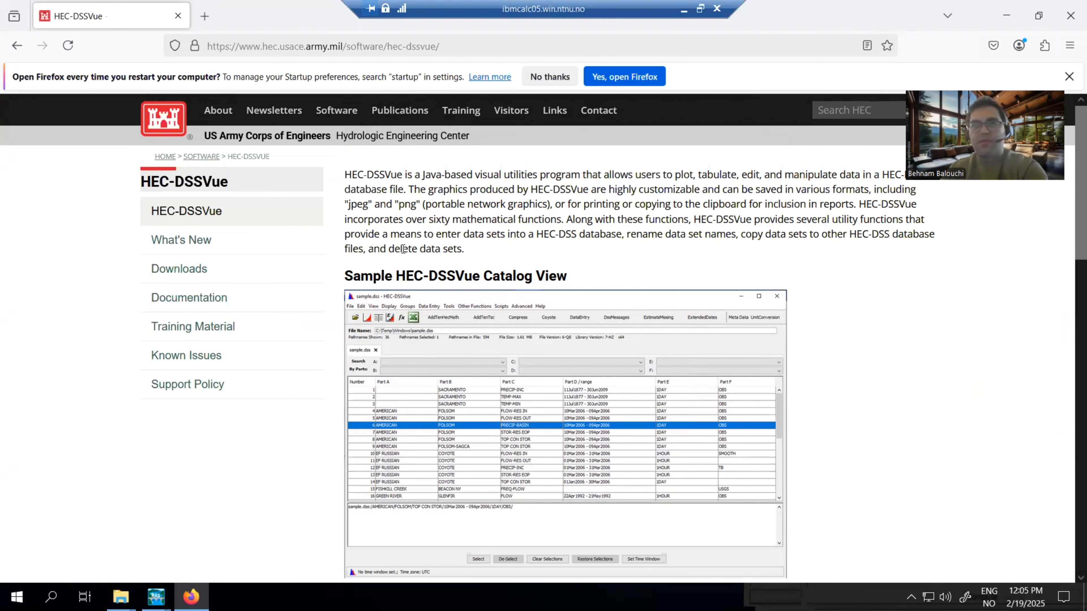
Return to the search results and open the HEC-DSSVue Downloads page.
click(16, 47)
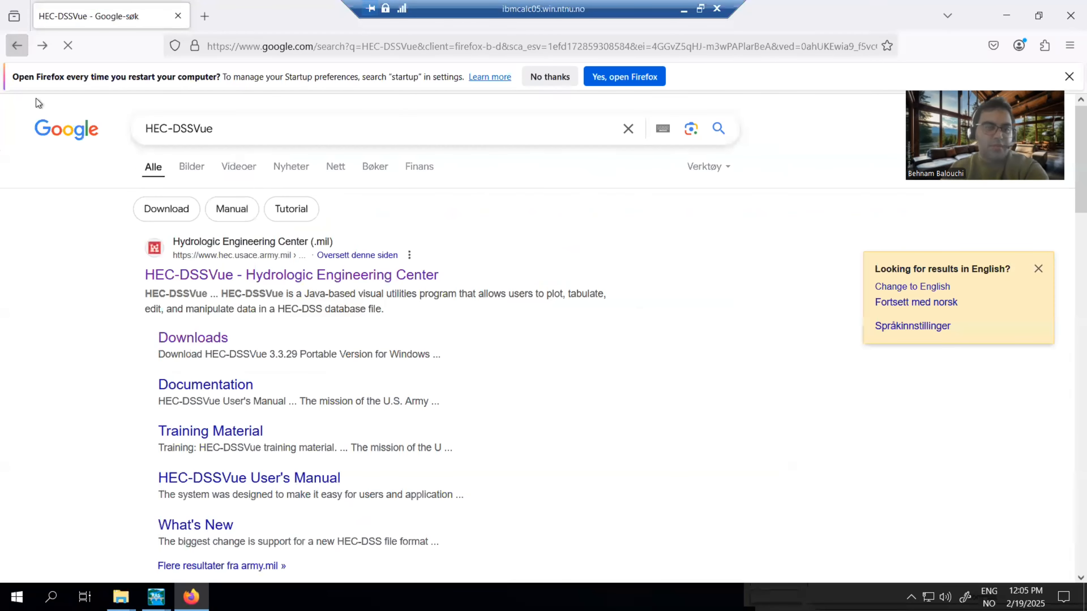
click(221, 342)
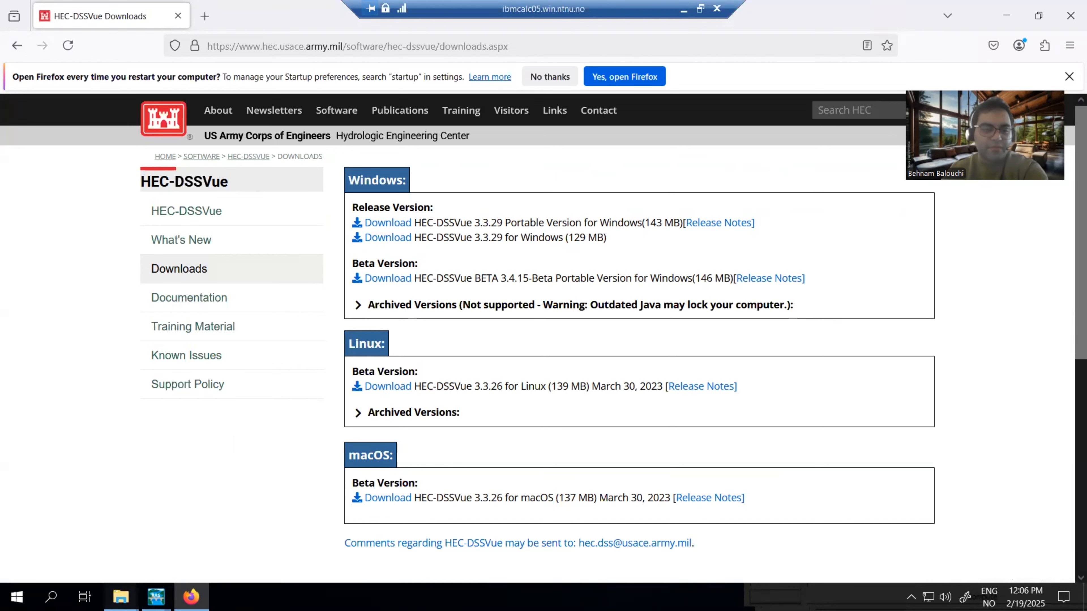
In File Explorer, close the project folder window and bring the hec-dssvue-3.3.29 folder window into clear view.
mouse_move(120, 597)
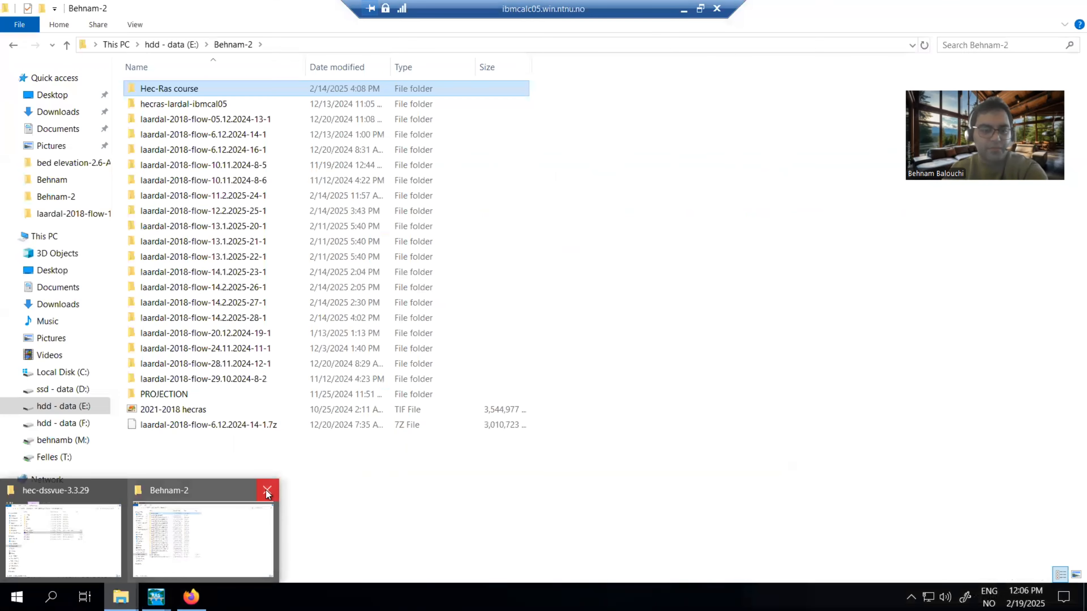
click(263, 492)
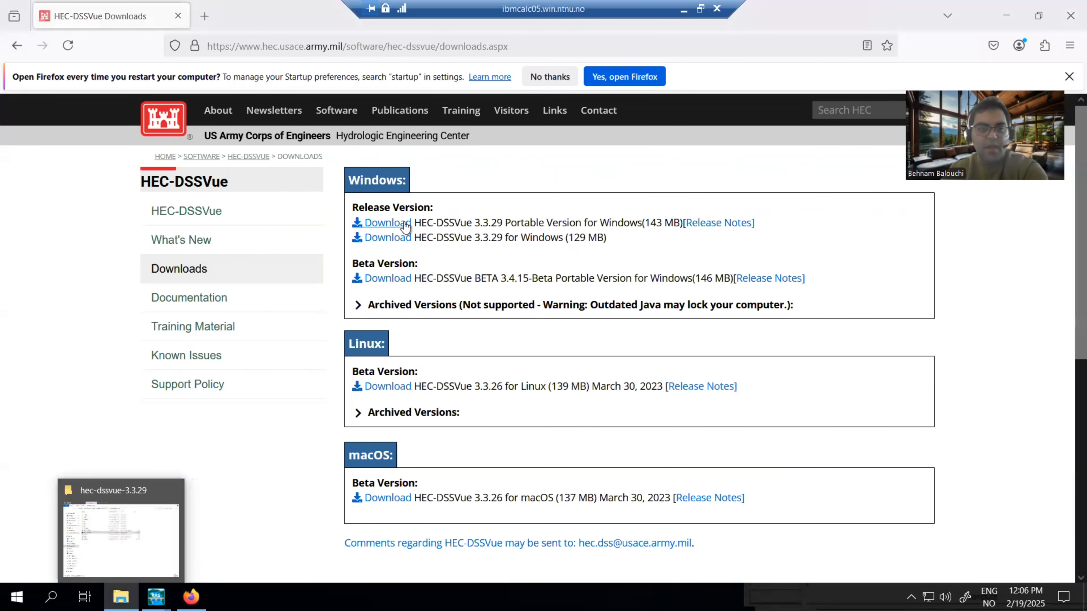
click(120, 534)
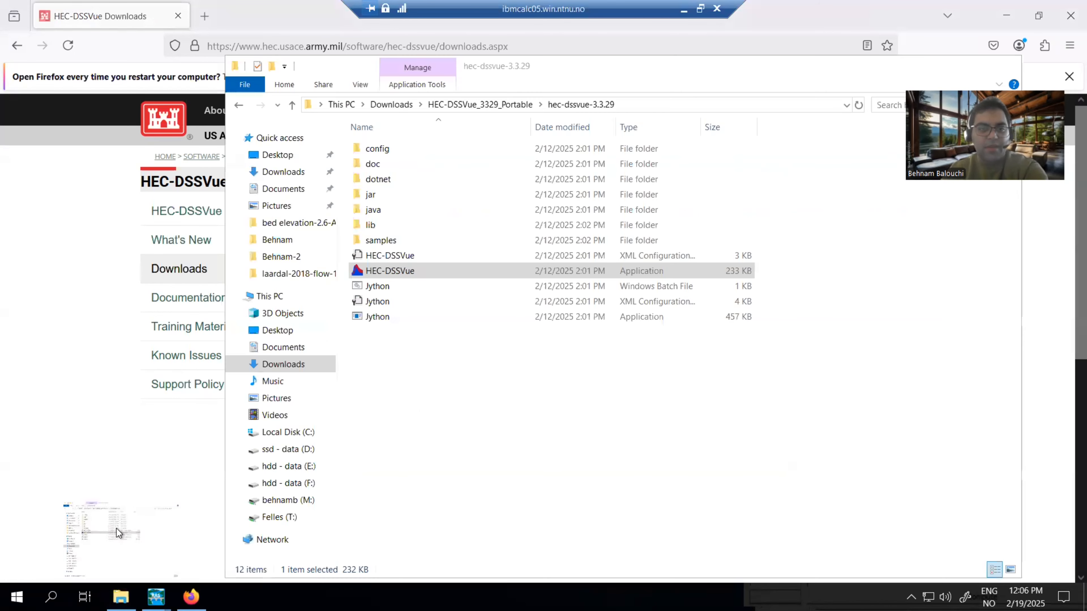
click(504, 436)
drag(836, 73, 635, 69)
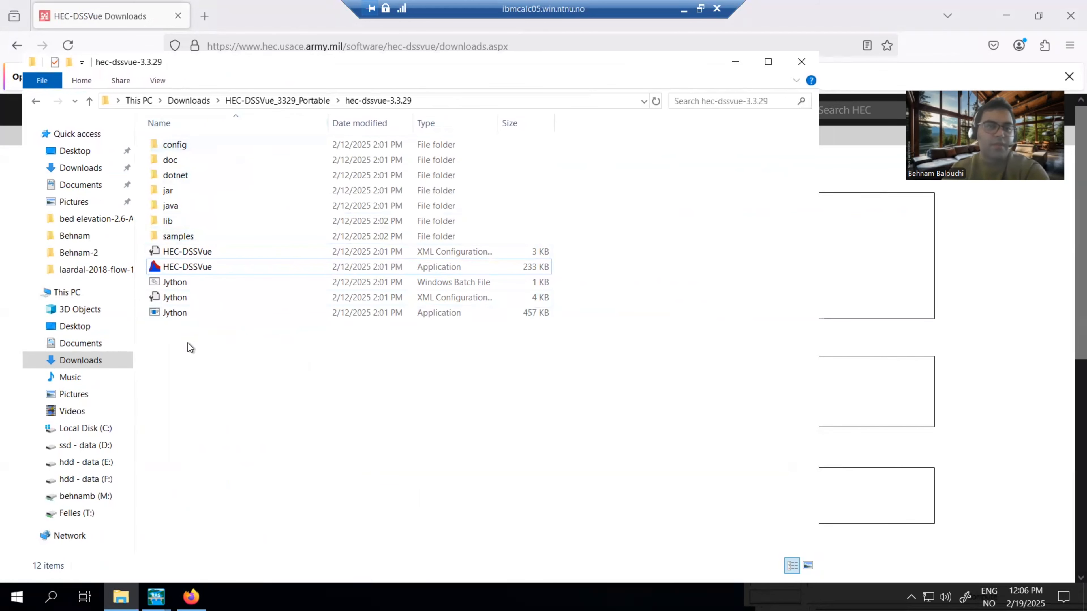
drag(188, 342, 302, 171)
click(221, 396)
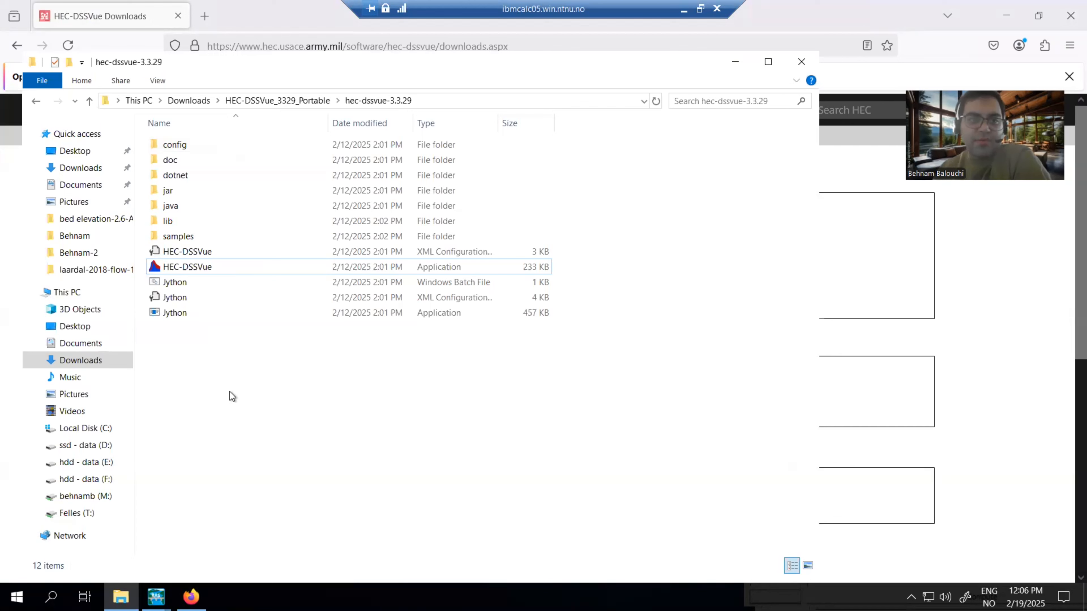
Open the hec-dssvue-3.3.29 folder from HEC-DSSVue_3329_Portable and launch the HEC-DSSVue application.
click(274, 101)
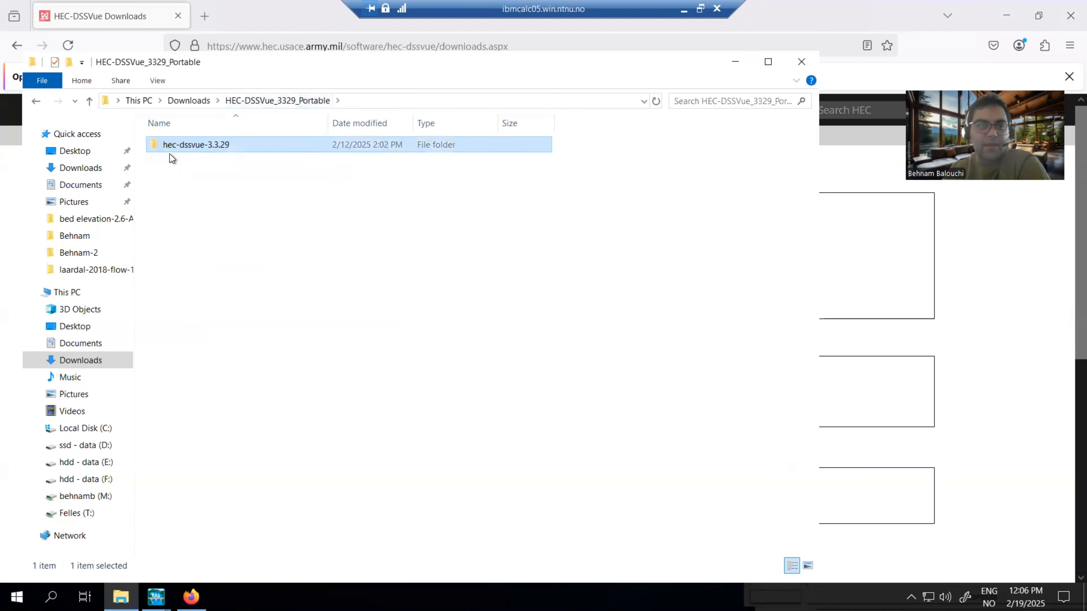
double_click(210, 150)
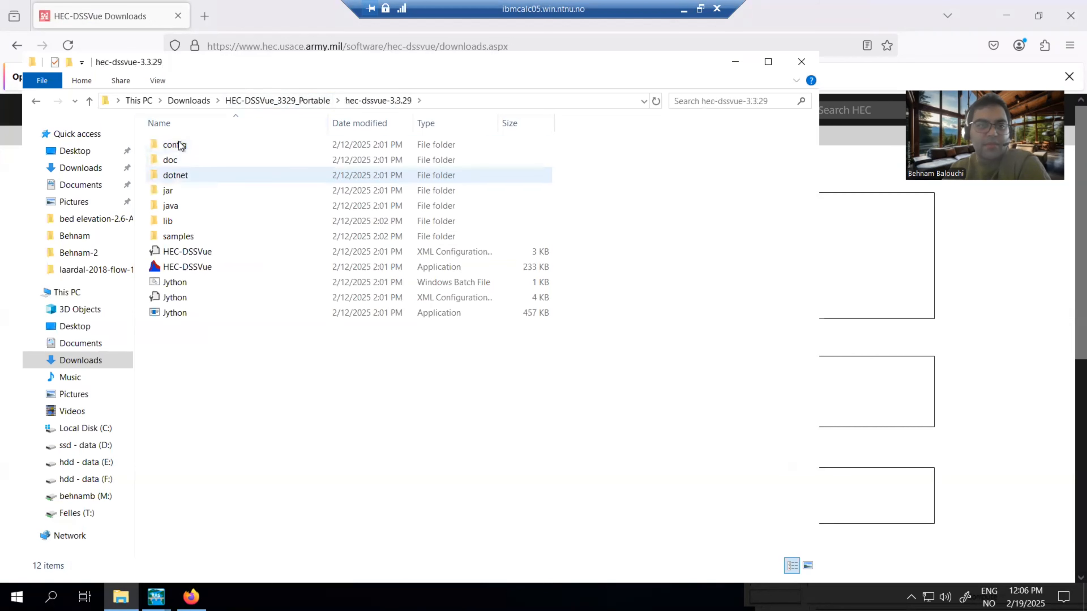
click(447, 270)
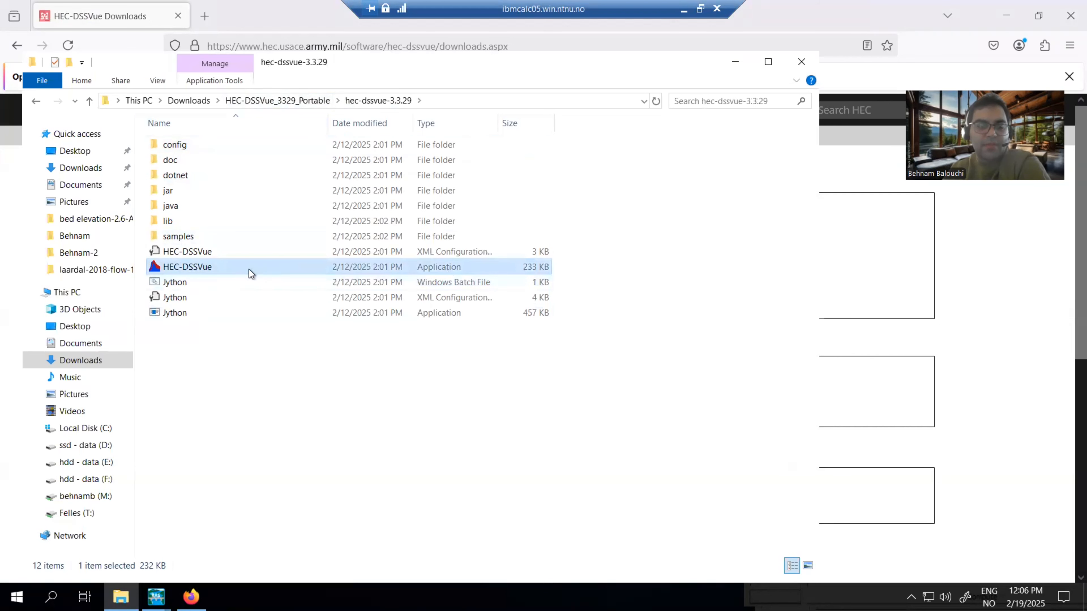
double_click(223, 269)
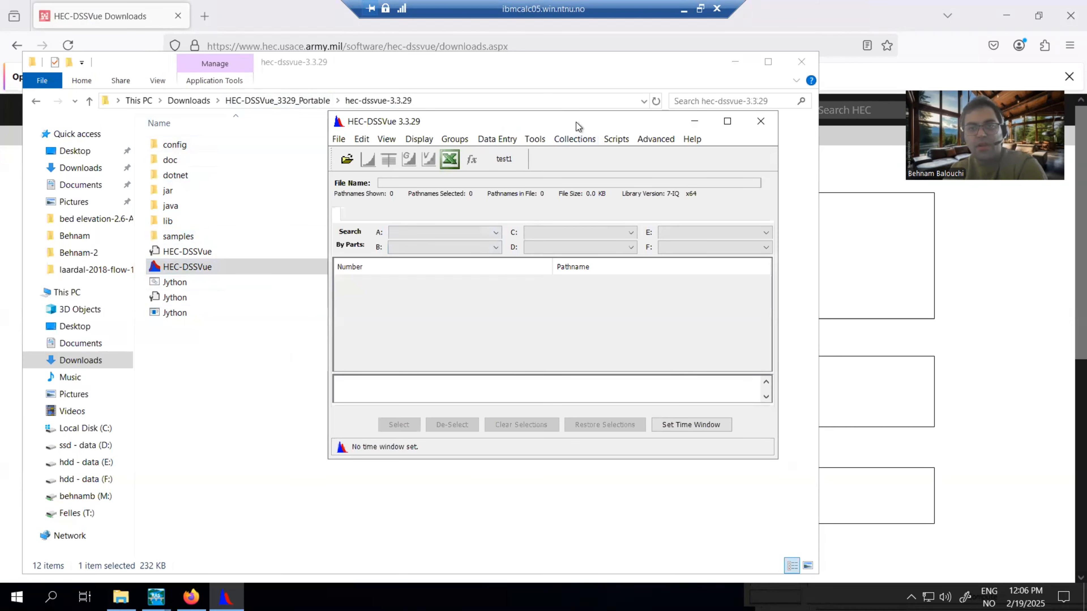
drag(575, 122, 509, 119)
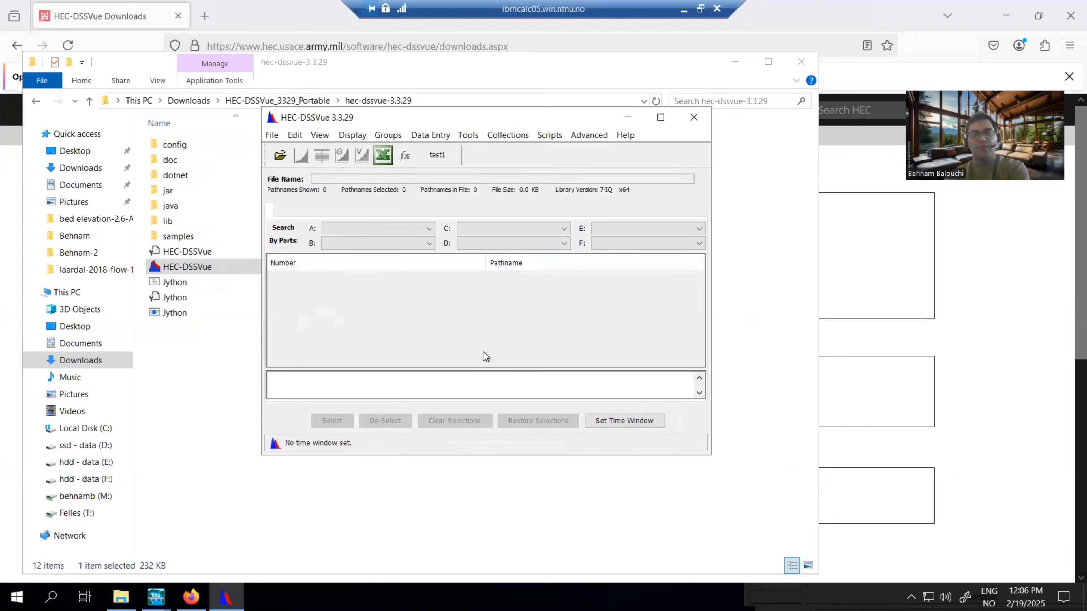
Look through the commands HEC-DSSVue offers, including its file, data entry and help options.
click(272, 135)
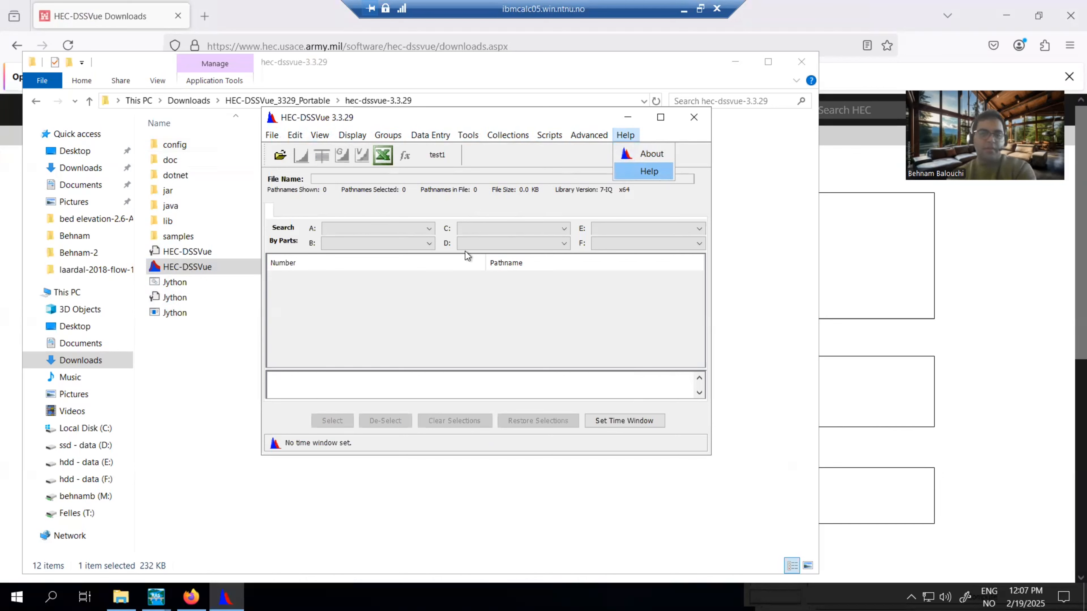
click(336, 338)
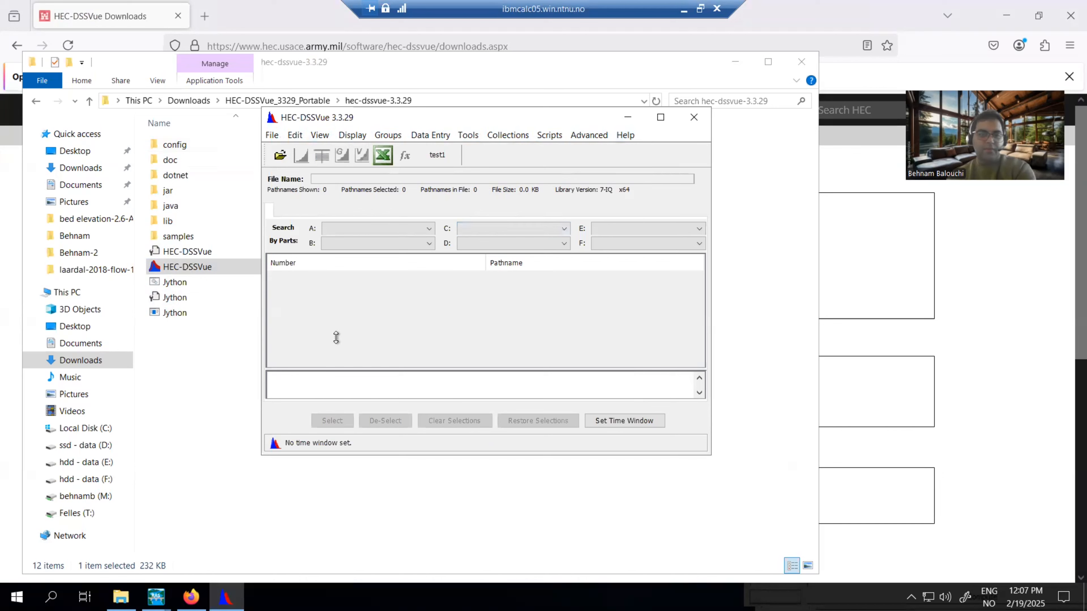
click(272, 136)
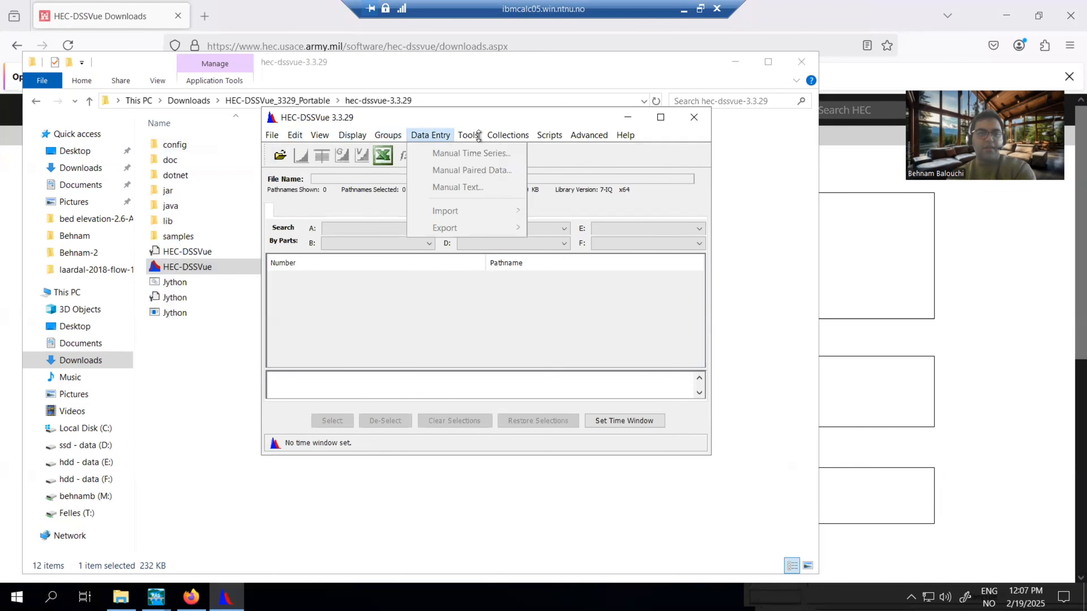
click(435, 304)
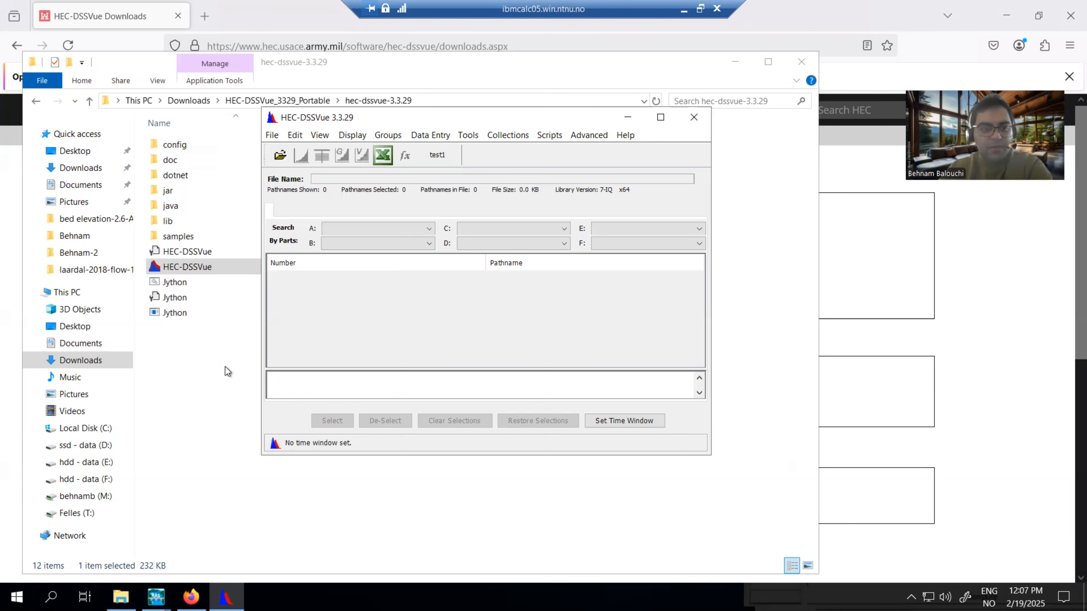
Switch back to the Flow Hydrograph dialog in HEC-RAS and cancel it.
click(218, 400)
right_click(156, 597)
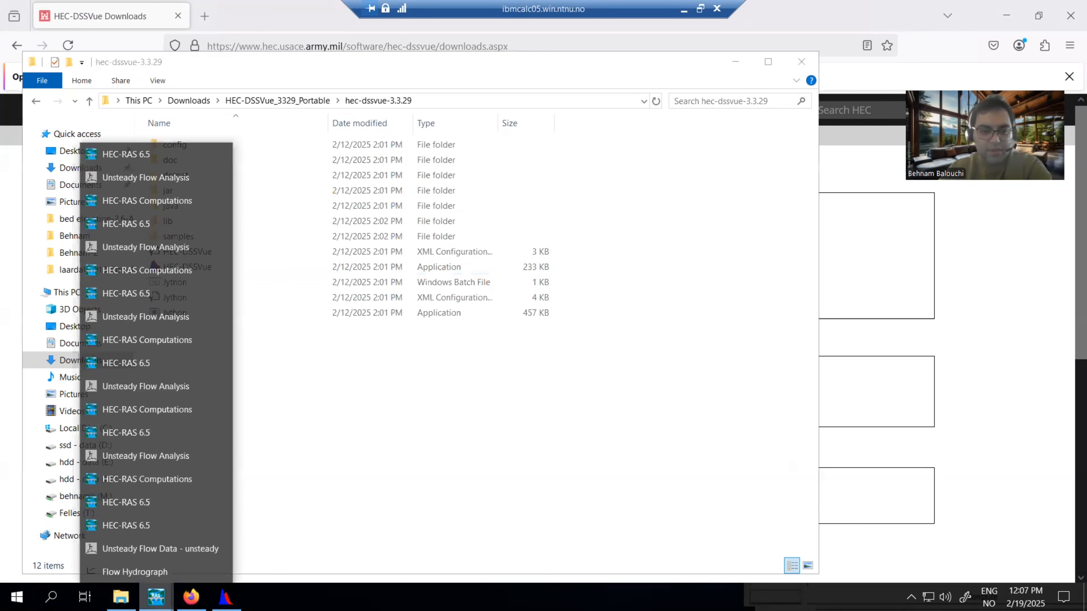
mouse_move(145, 571)
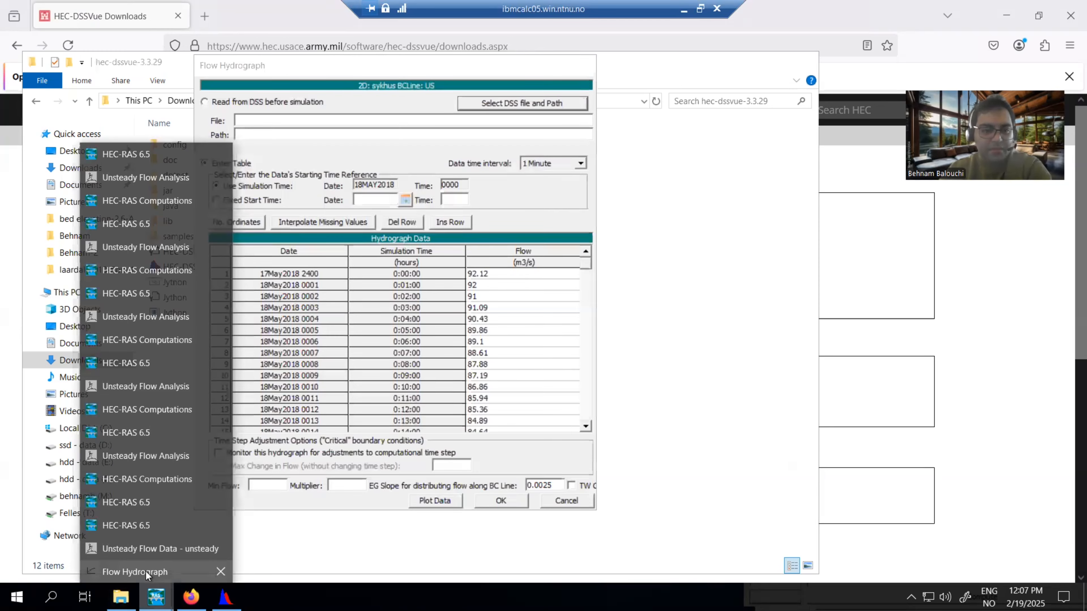
click(287, 256)
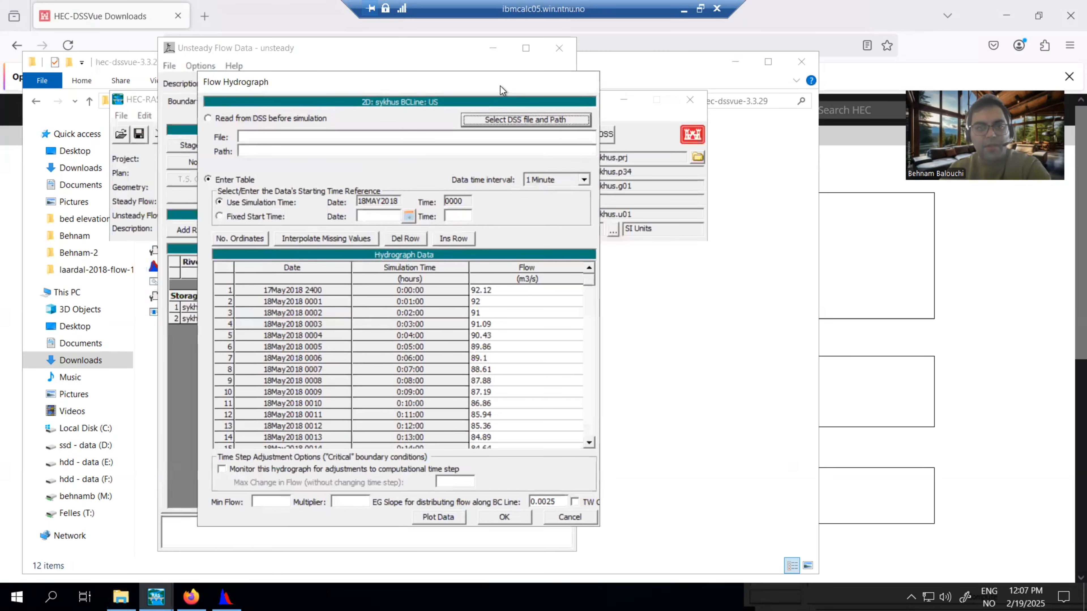
click(571, 516)
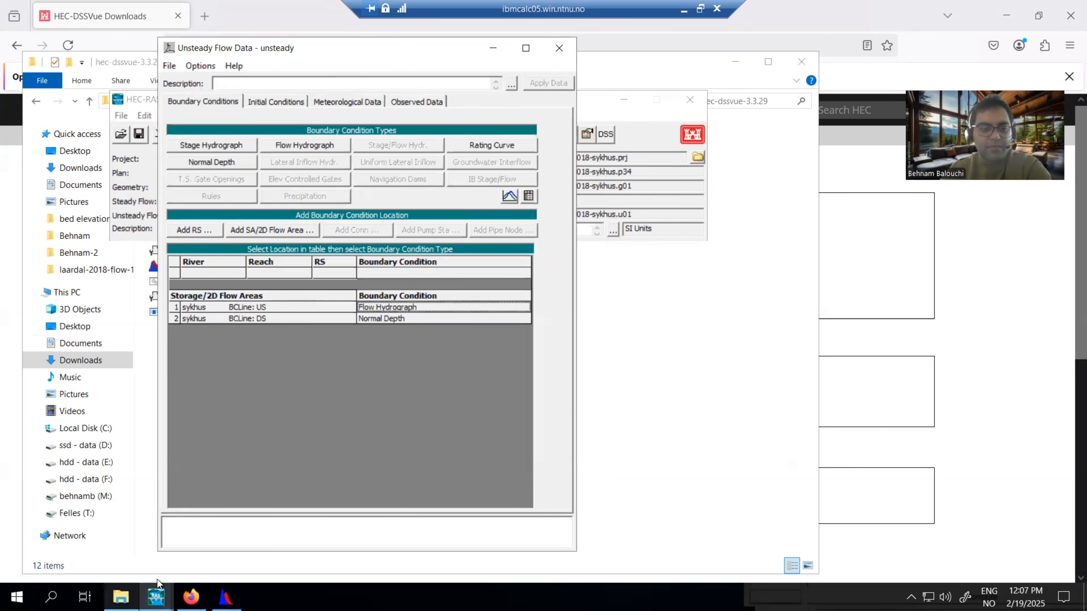
Open a new File Explorer window and go to the folder holding the laardal-2018 projects on hdd - data (E:).
click(121, 597)
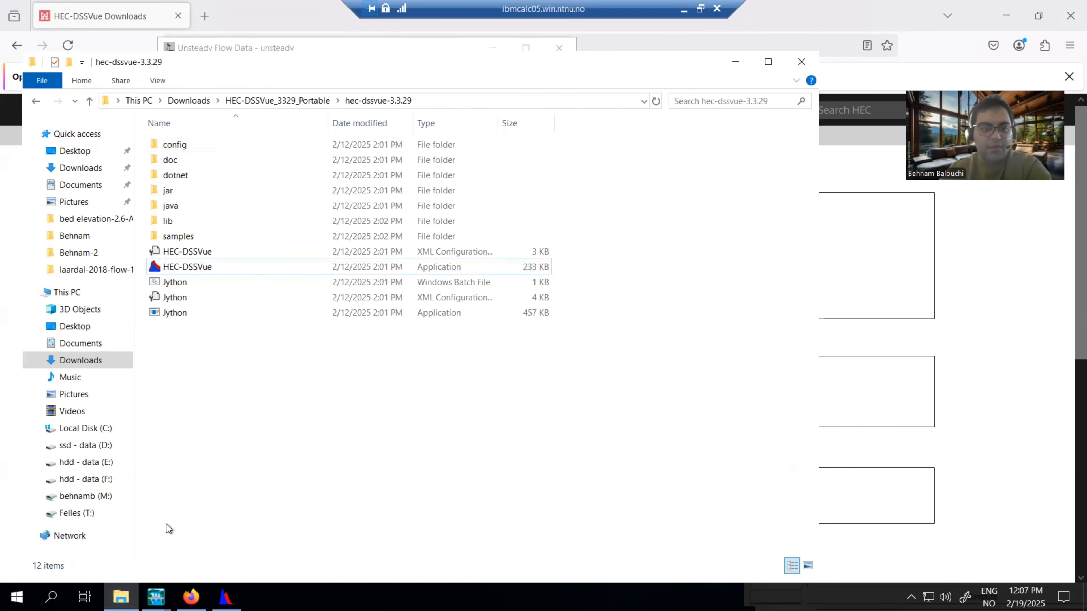
click(1085, 597)
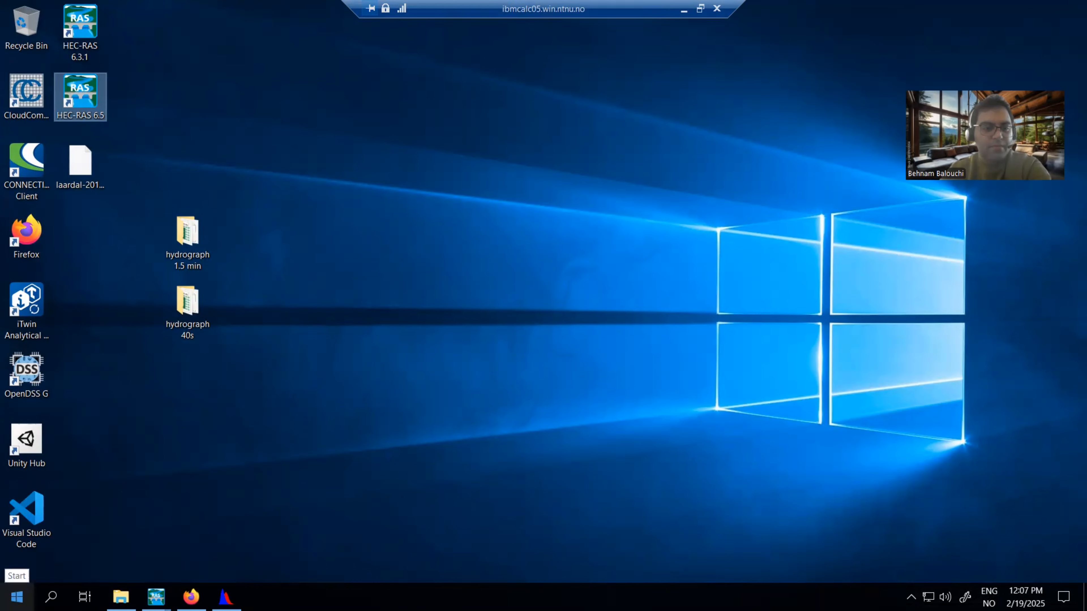
click(17, 597)
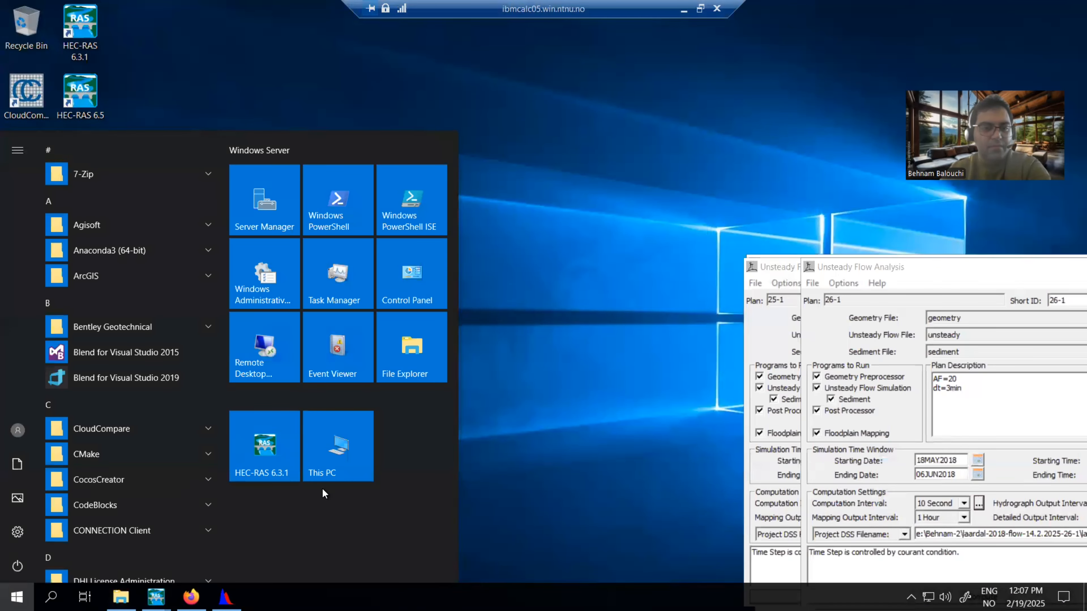
click(418, 352)
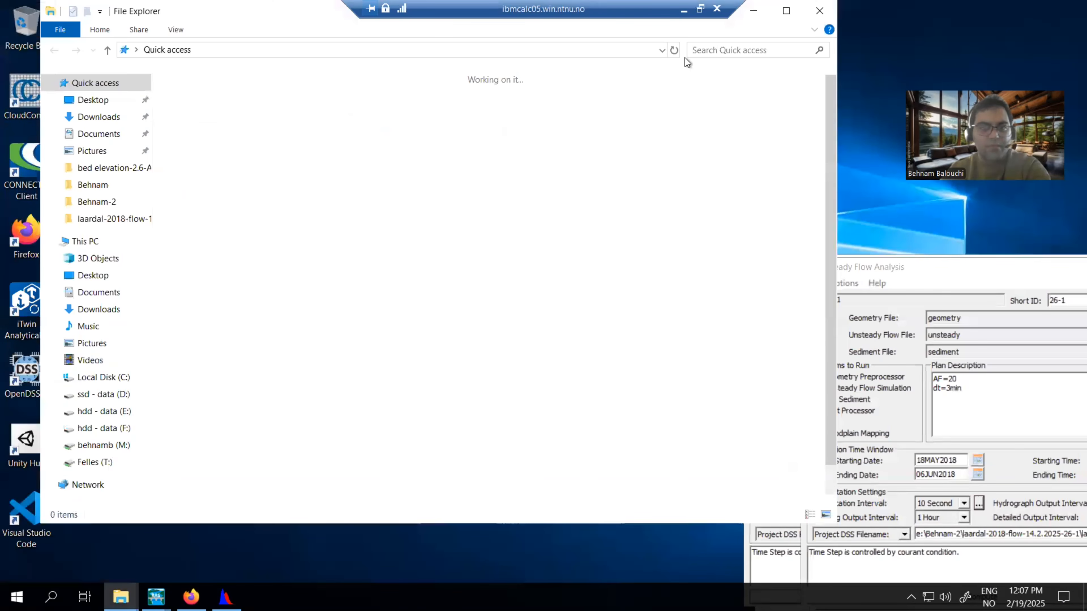
click(787, 11)
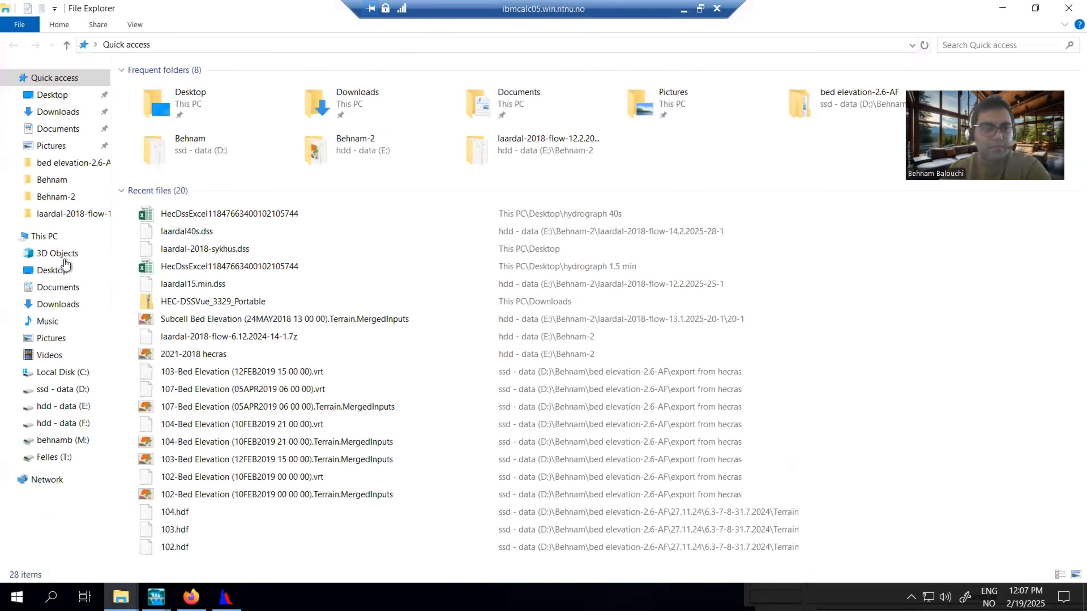
click(45, 239)
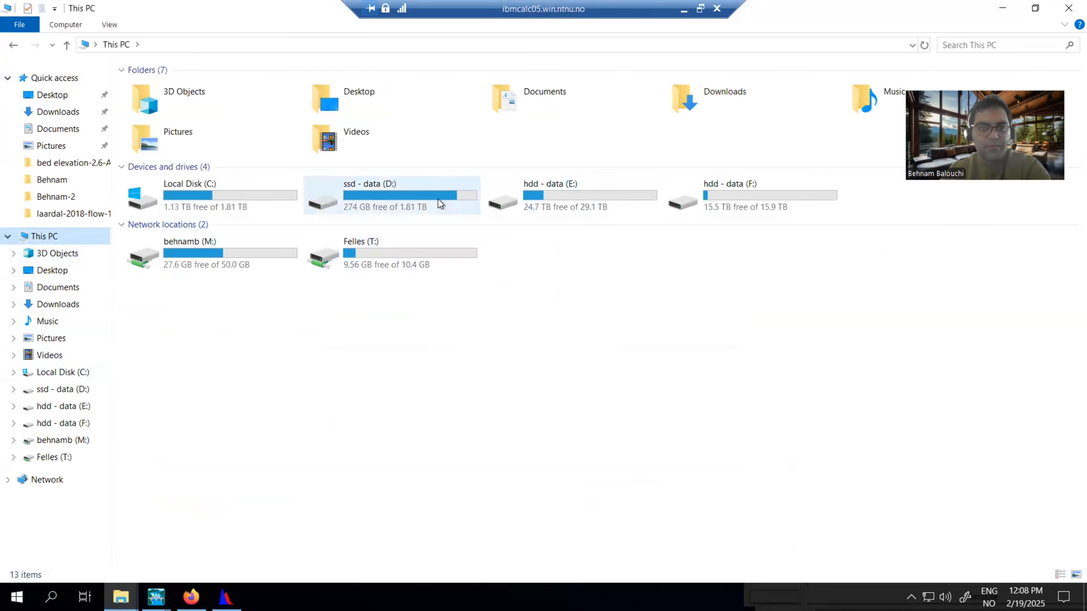
double_click(561, 198)
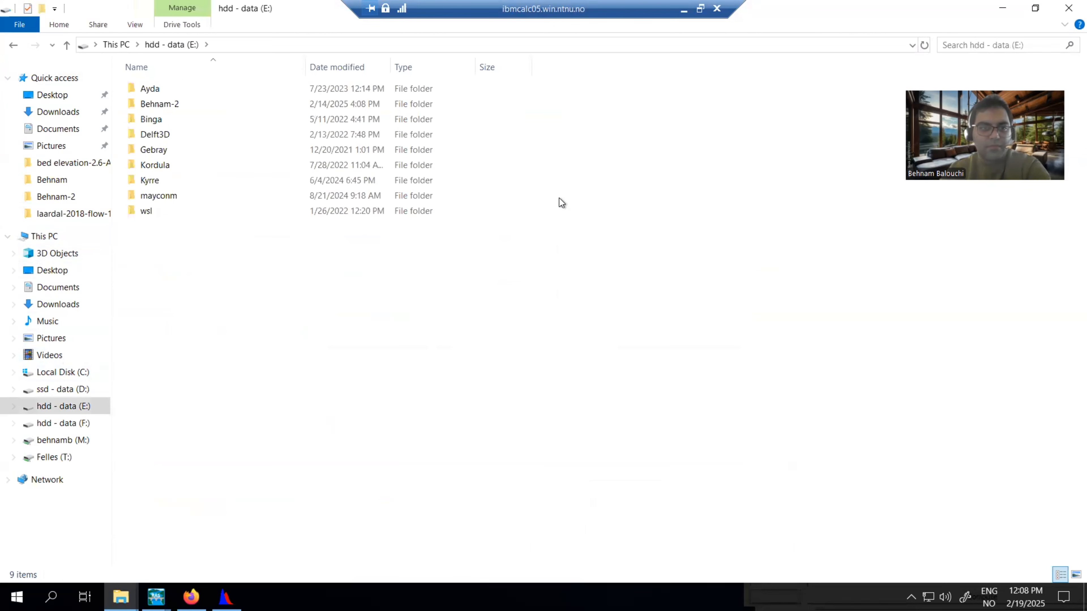
double_click(194, 104)
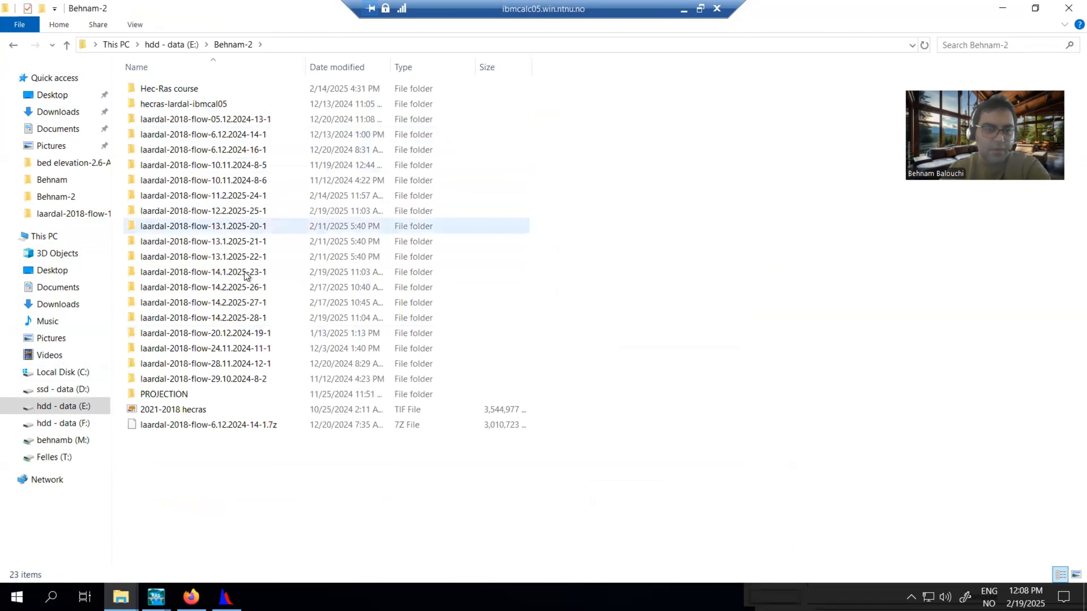
Open the laardal-2018-flow-20.12.2024-19-1 project folder and check it against the project path in the main HEC-RAS 6.5 window.
double_click(255, 334)
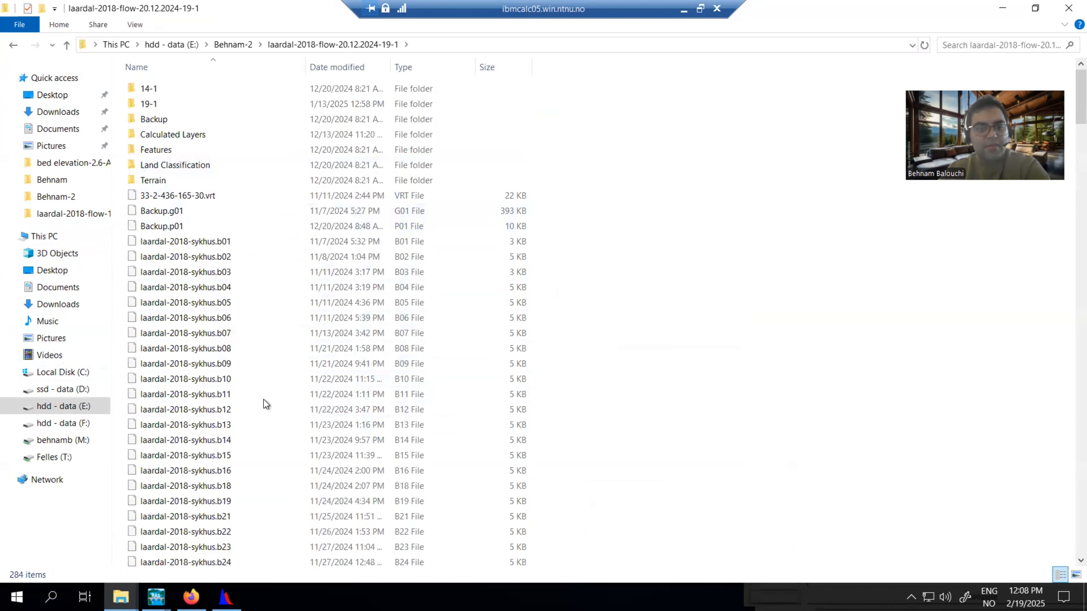
click(156, 596)
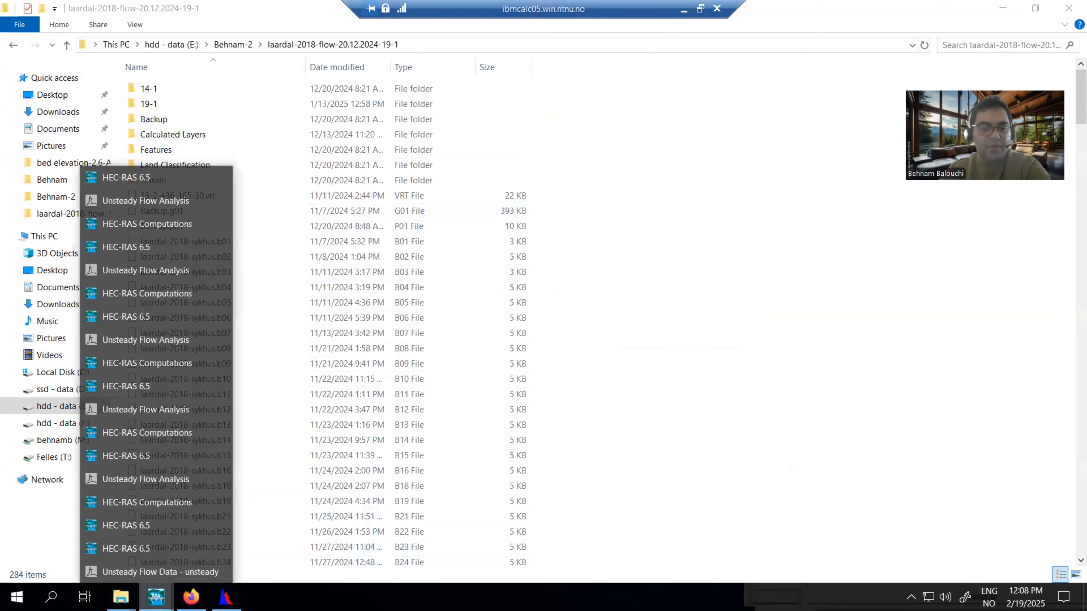
click(125, 549)
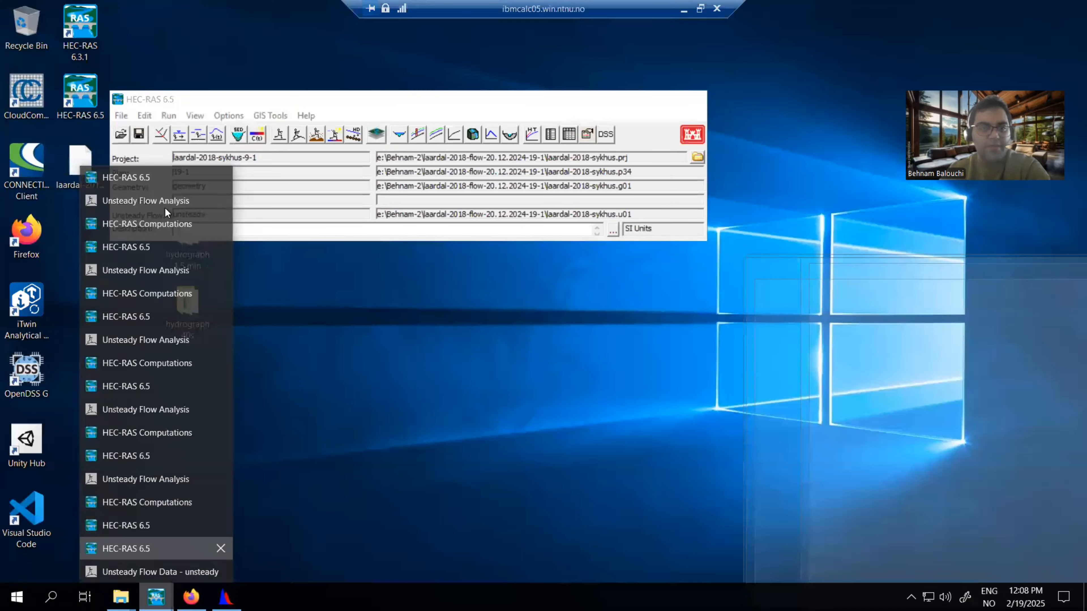
click(140, 176)
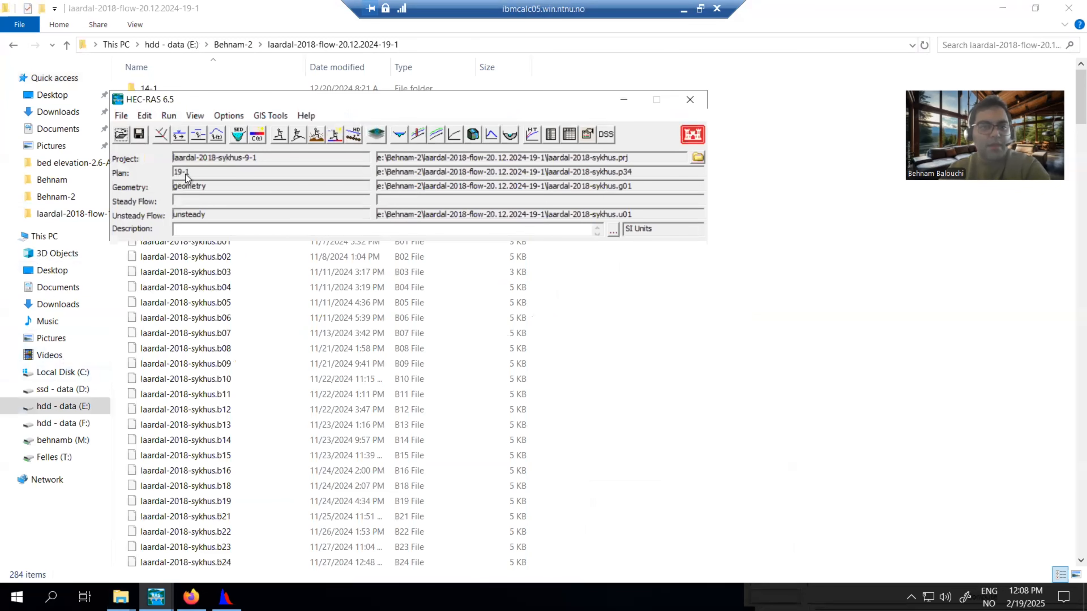
click(120, 597)
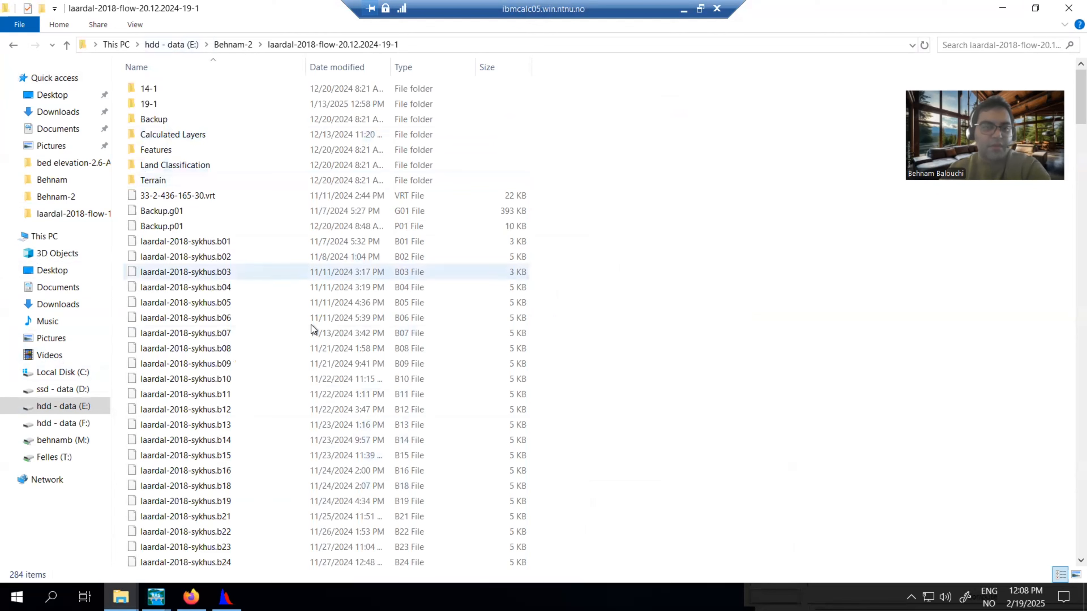
Look through the project folder's file list for the DSS file.
scroll(267, 378, down, 1)
scroll(267, 378, down, 5)
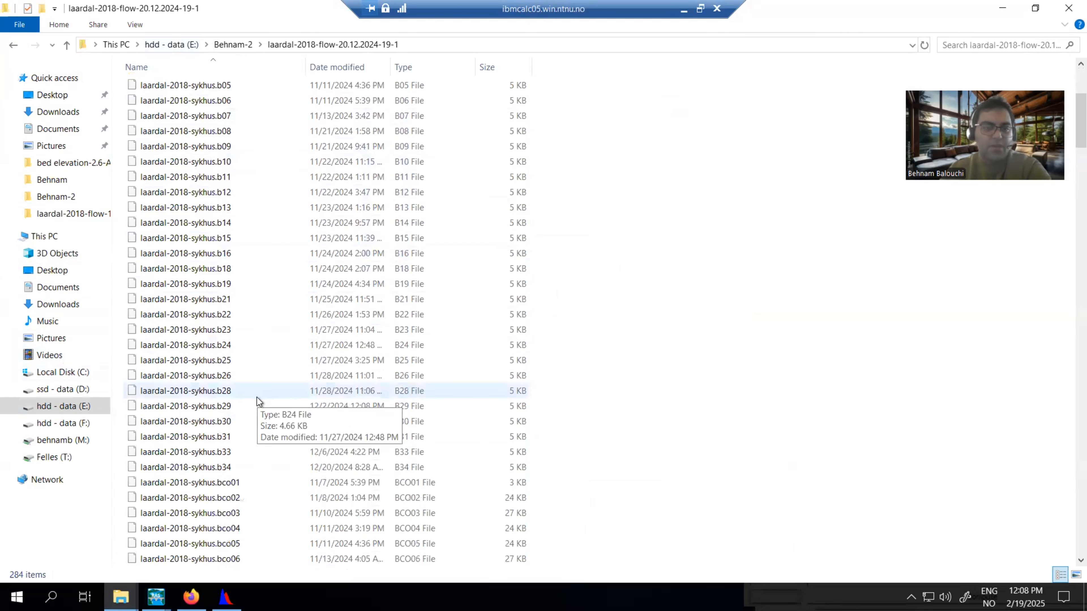
scroll(260, 404, down, 8)
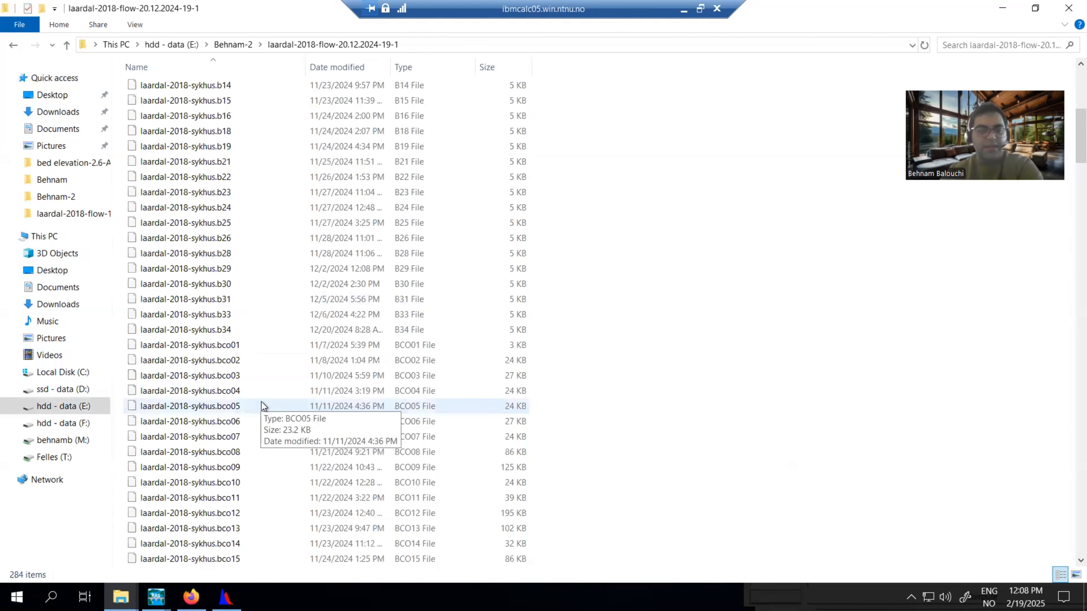
scroll(257, 407, down, 15)
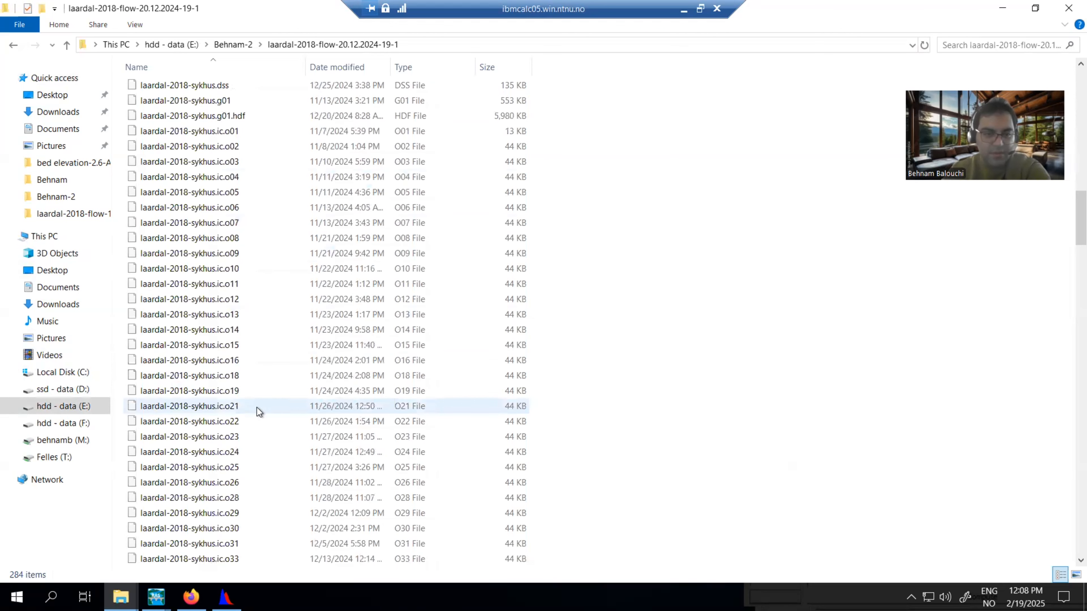
scroll(258, 410, down, 4)
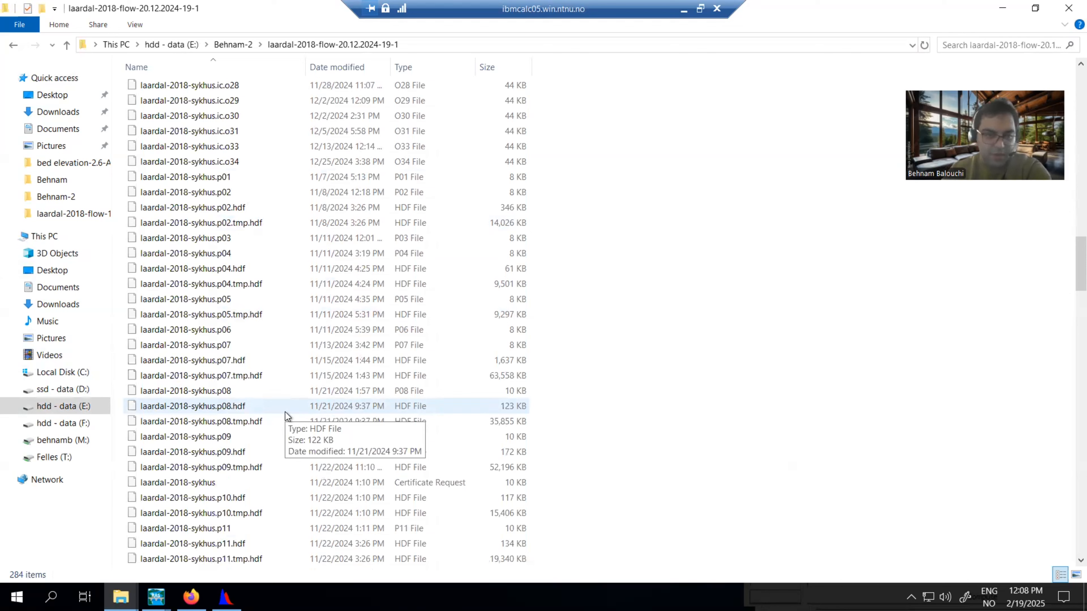
scroll(286, 417, down, 11)
scroll(284, 414, down, 6)
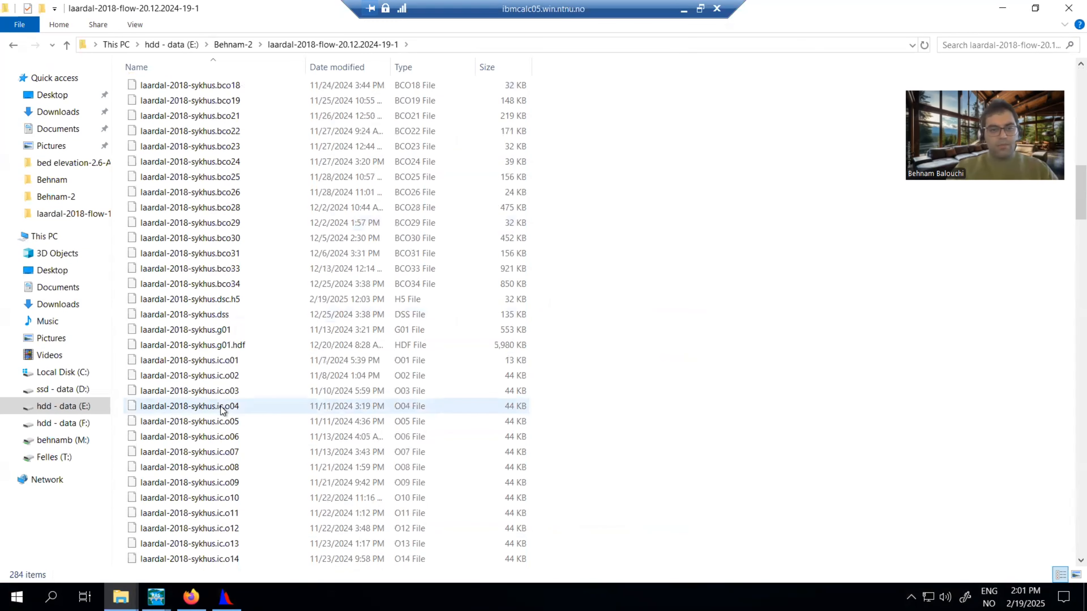
scroll(222, 410, down, 13)
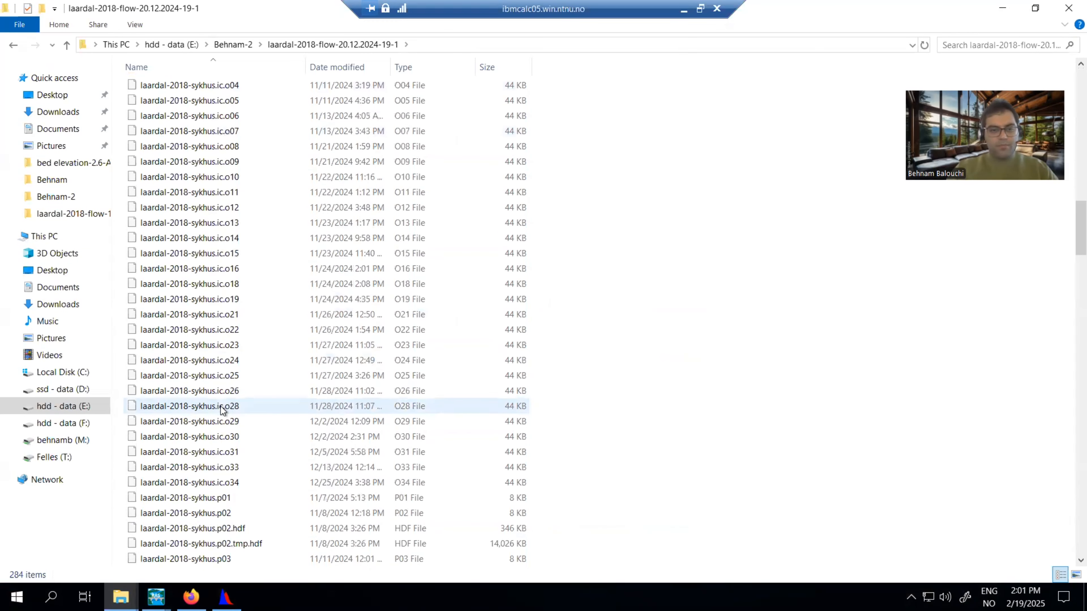
scroll(222, 410, up, 19)
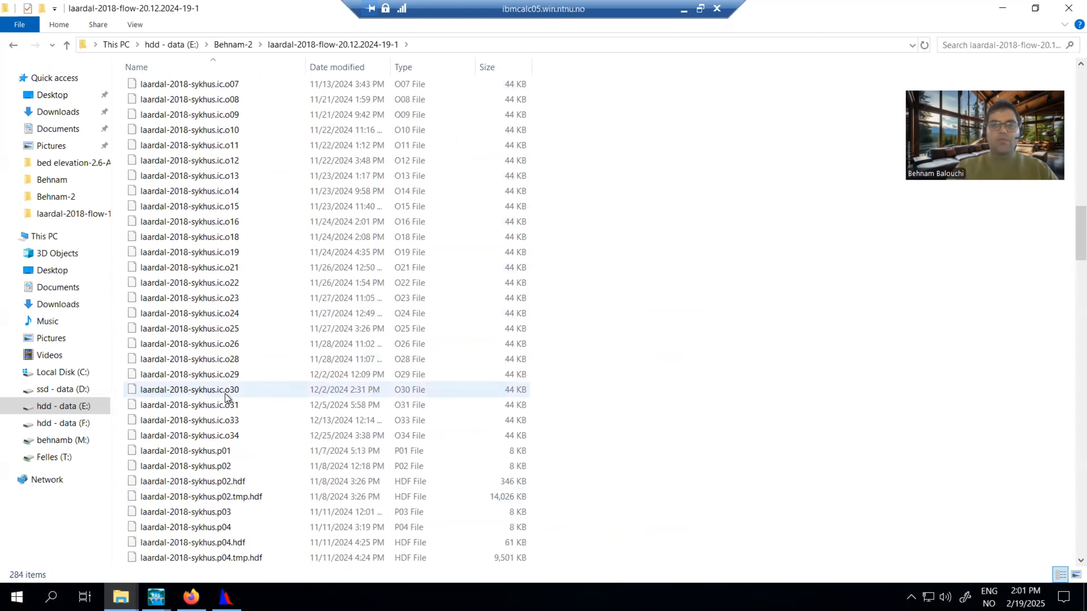
scroll(226, 401, up, 13)
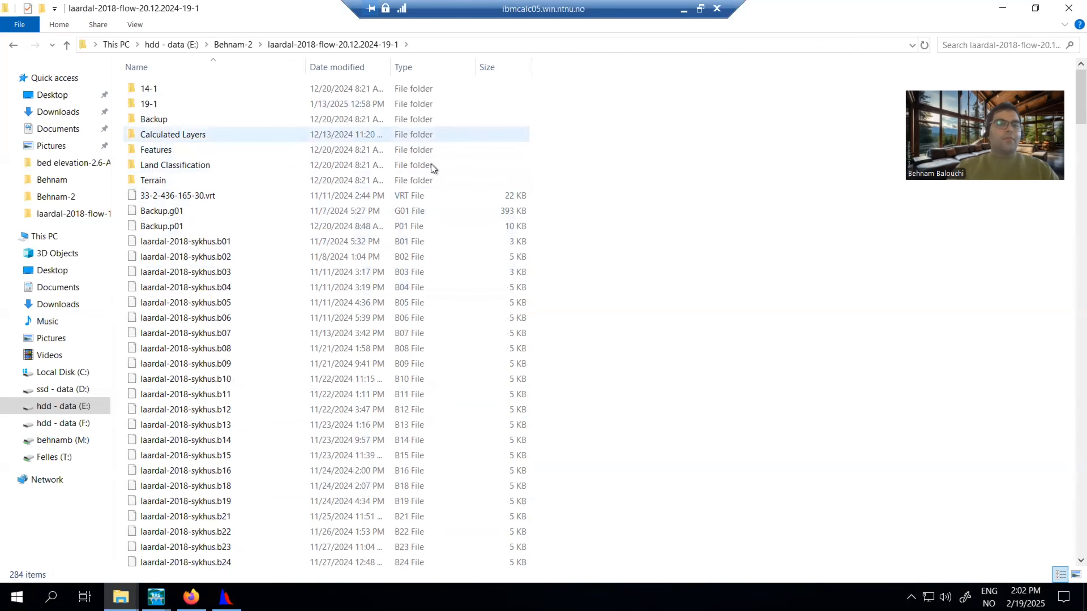
Search the project folder for .dss, select laardal-2018-sykhus.dss, and minimize File Explorer.
click(997, 44)
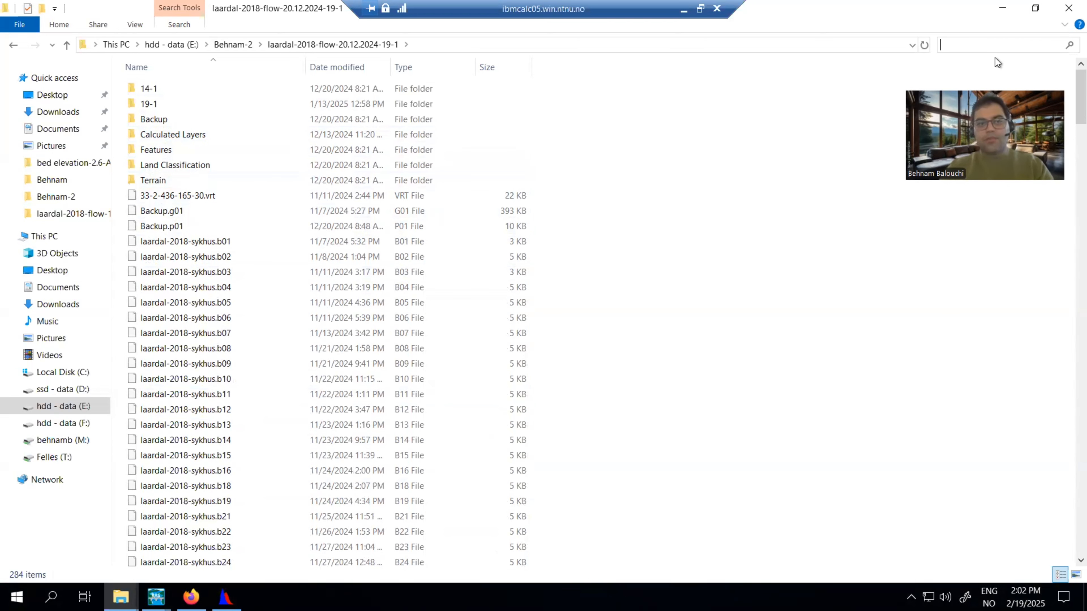
text(.dss)
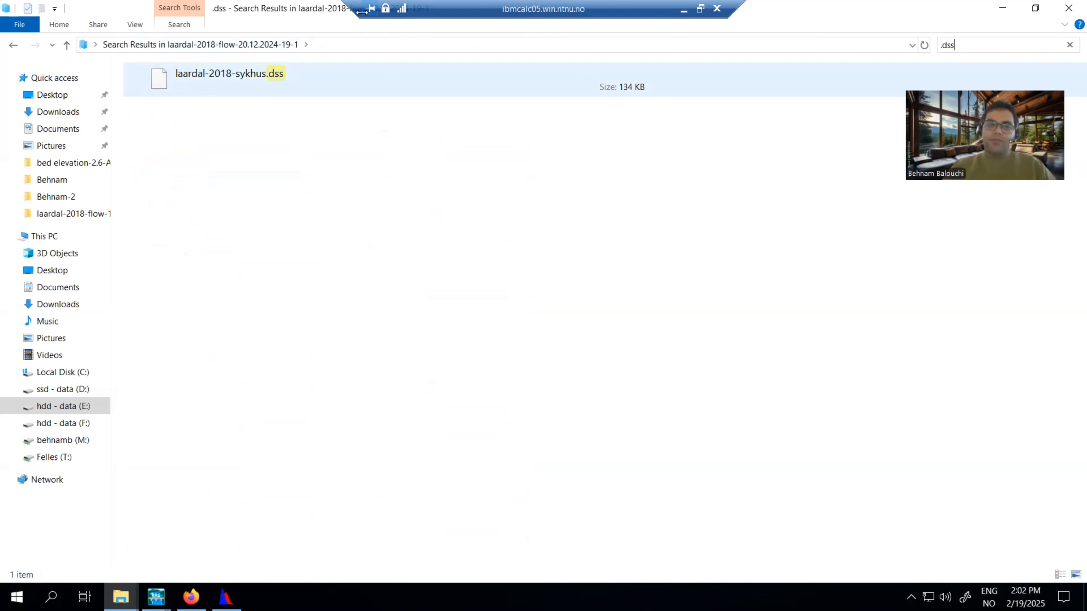
click(252, 81)
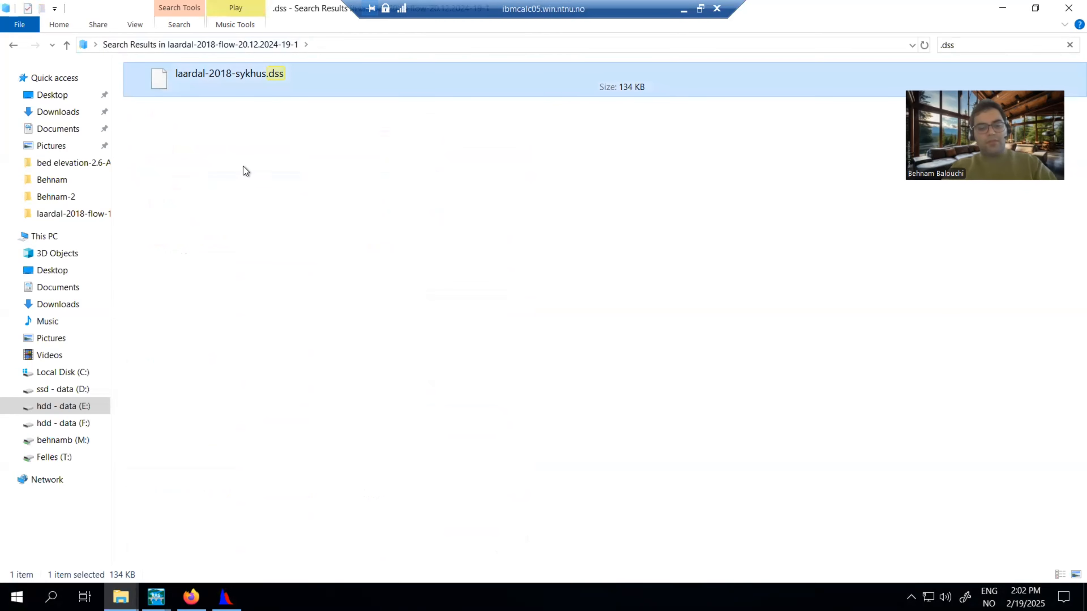
click(1003, 8)
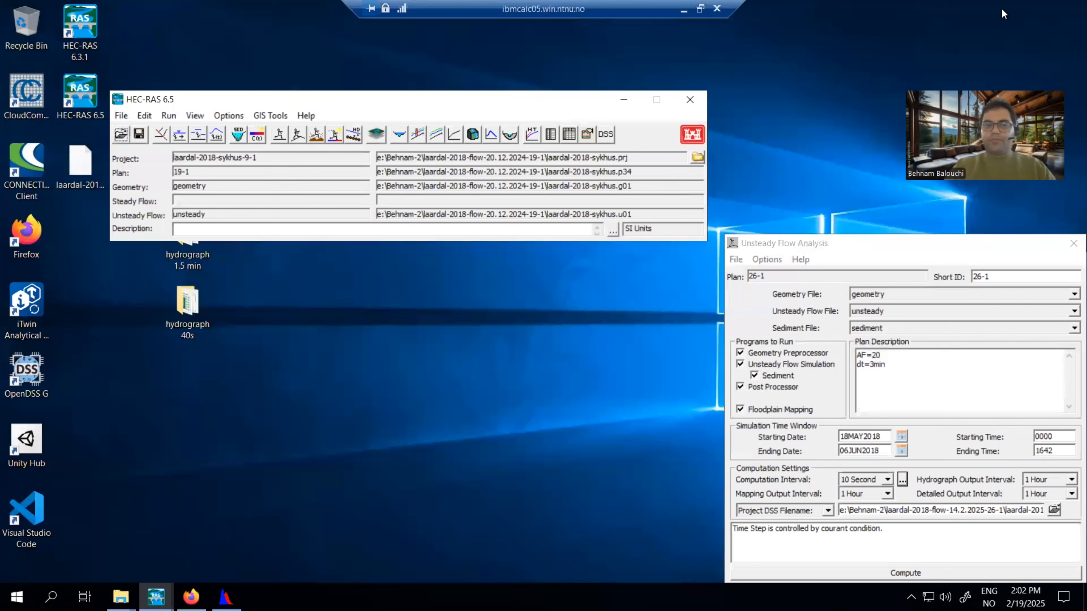
Move the laardal-2018-sykhus.dss file icon to the free desktop space beside the iTwin Analytical icon.
click(217, 414)
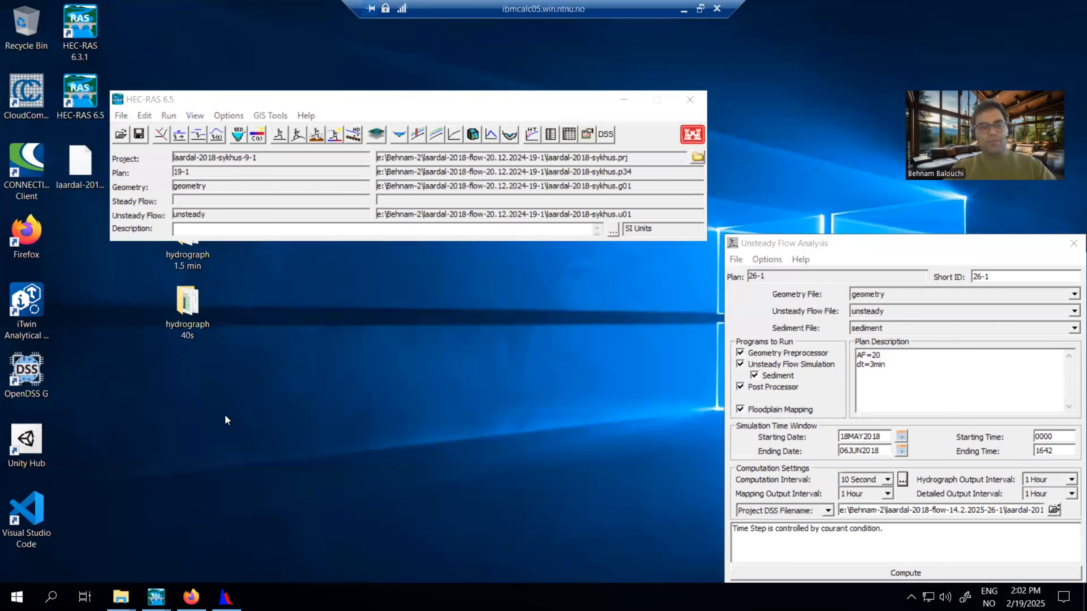
drag(81, 185, 26, 19)
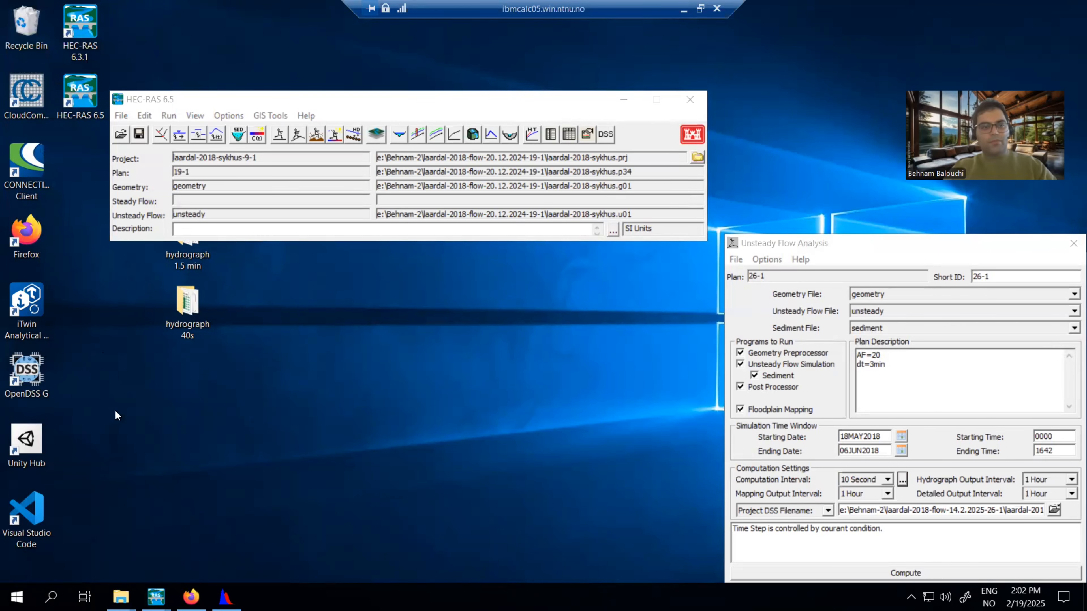
key(ctrl+z)
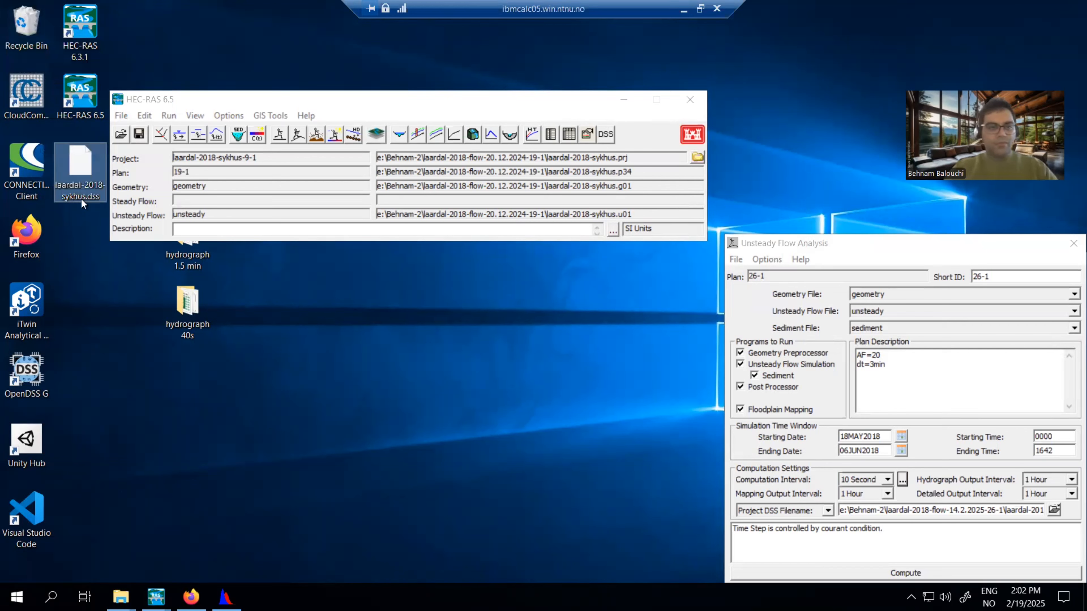
drag(82, 201, 99, 362)
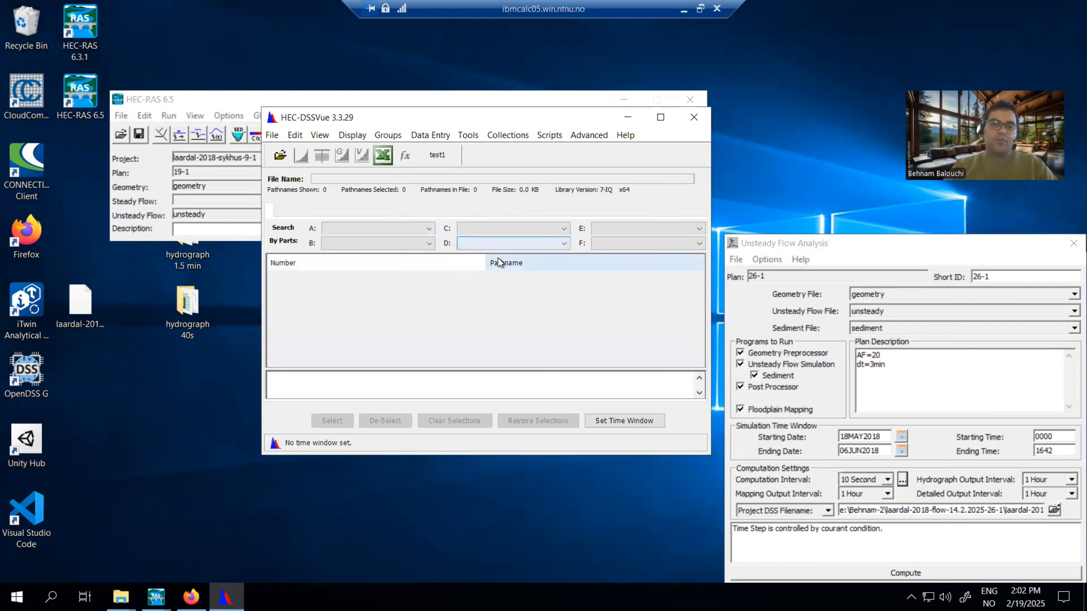
View the file commands in HEC-DSSVue and recheck the .dss search result in File Explorer before minimizing it.
click(272, 135)
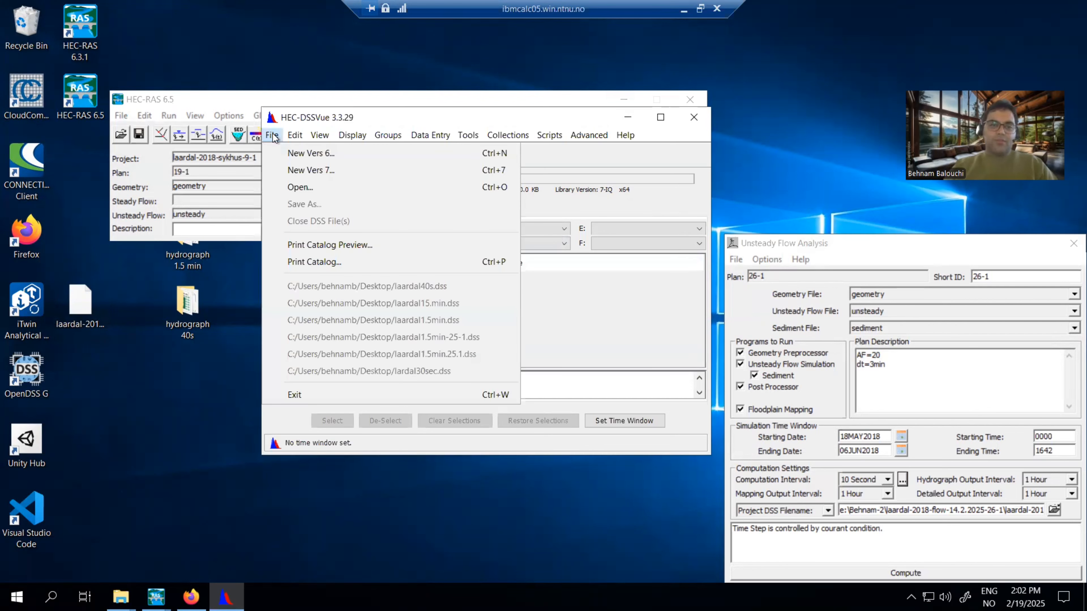
click(480, 117)
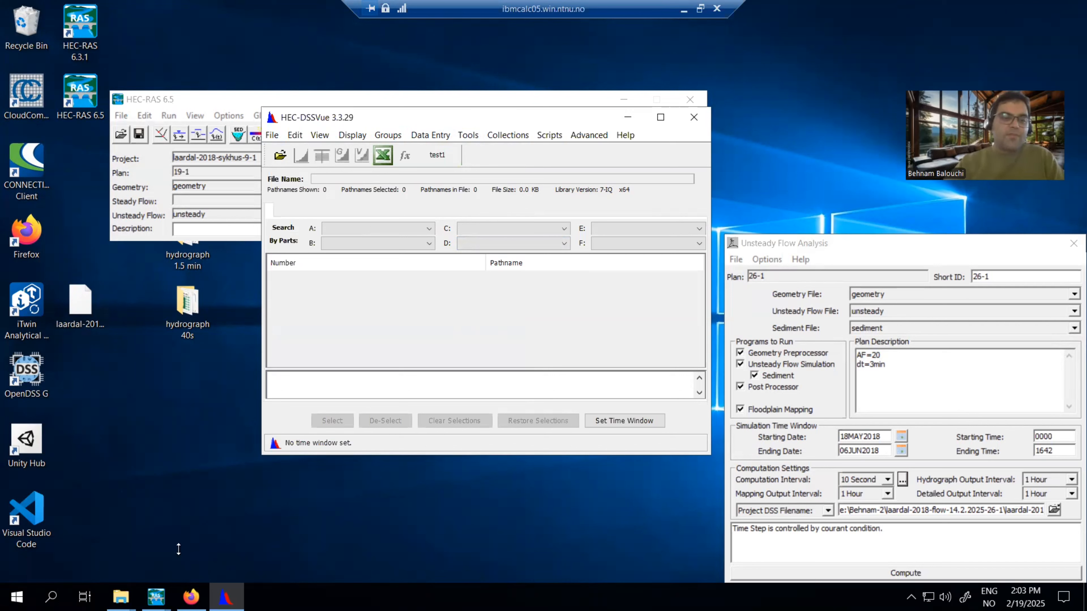
click(120, 596)
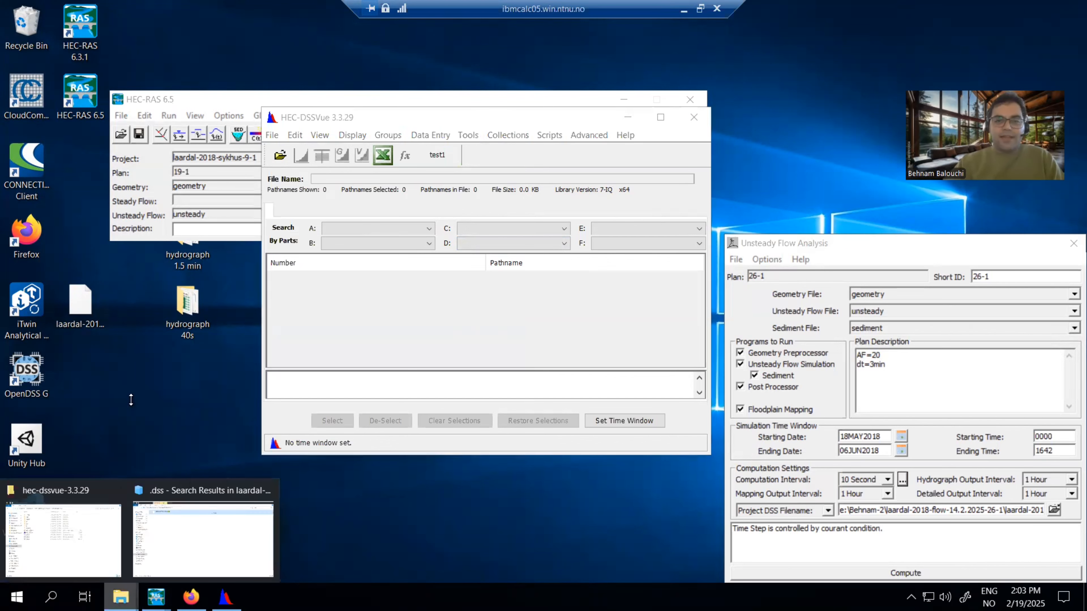
click(171, 540)
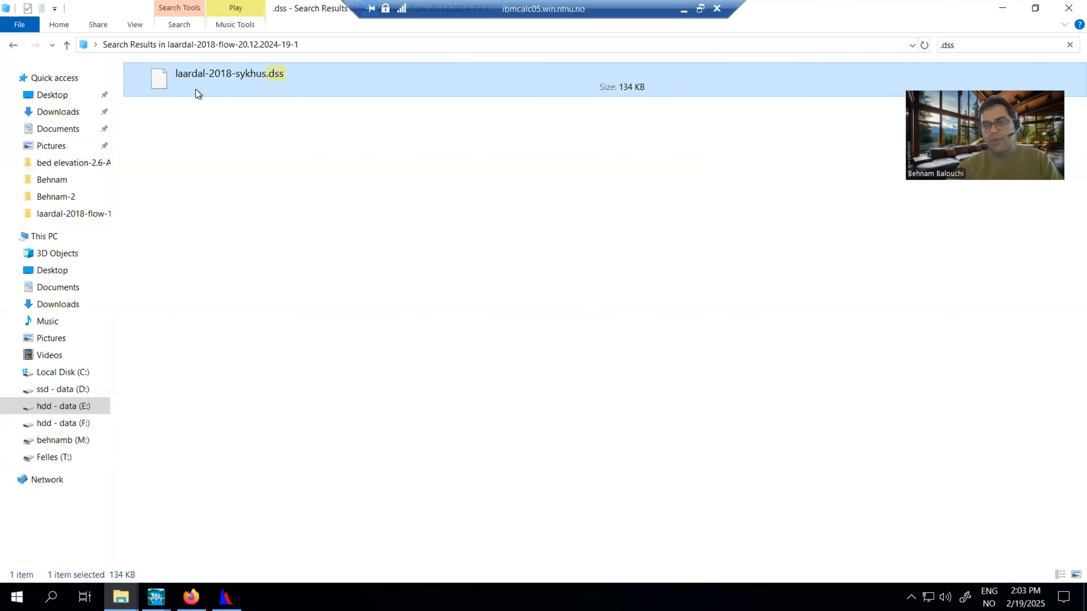
click(763, 172)
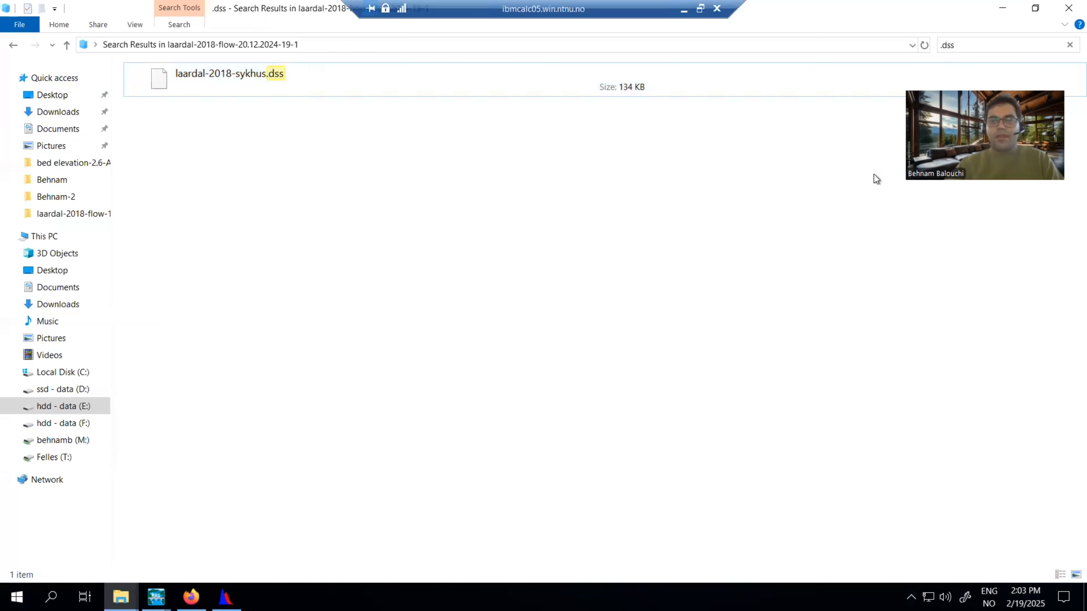
click(1002, 10)
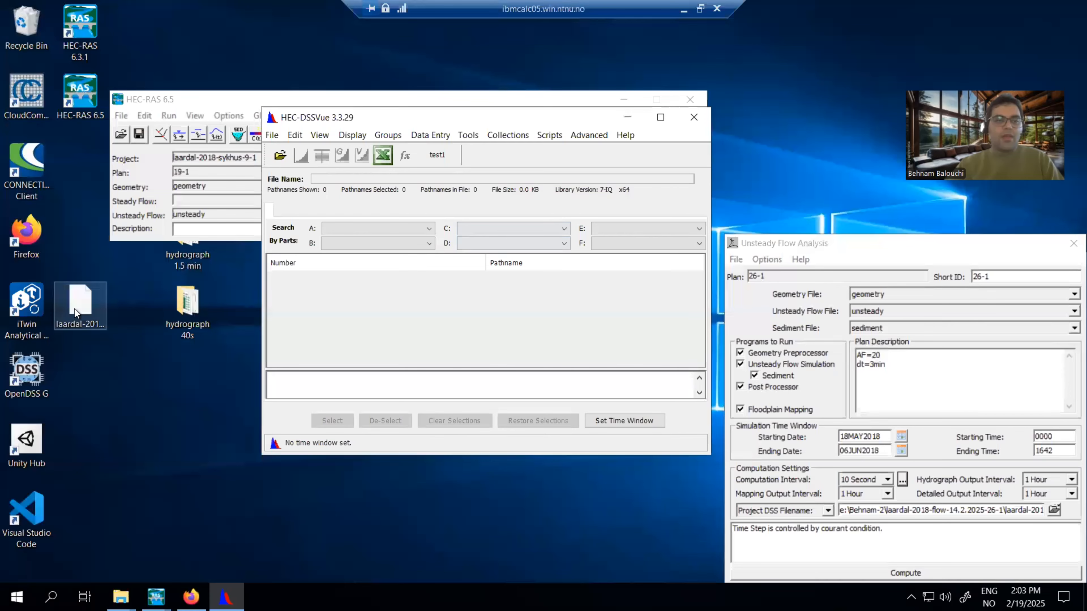
Open laardal-2018-sykhus.dss from the Desktop in HEC-DSSVue, minimizing the main HEC-RAS window to clear the view.
click(80, 326)
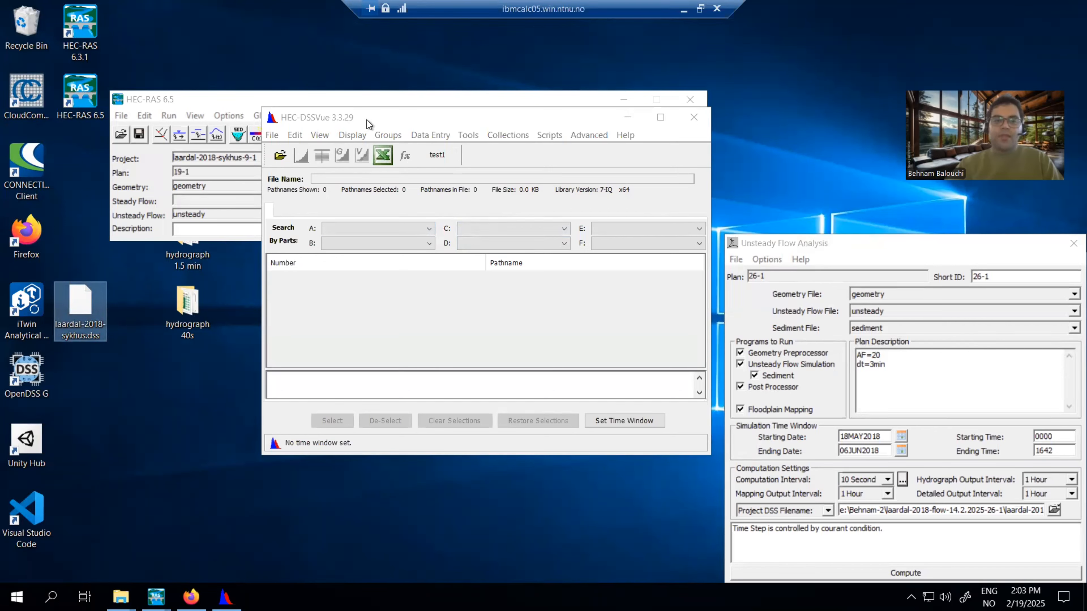
click(280, 156)
click(279, 157)
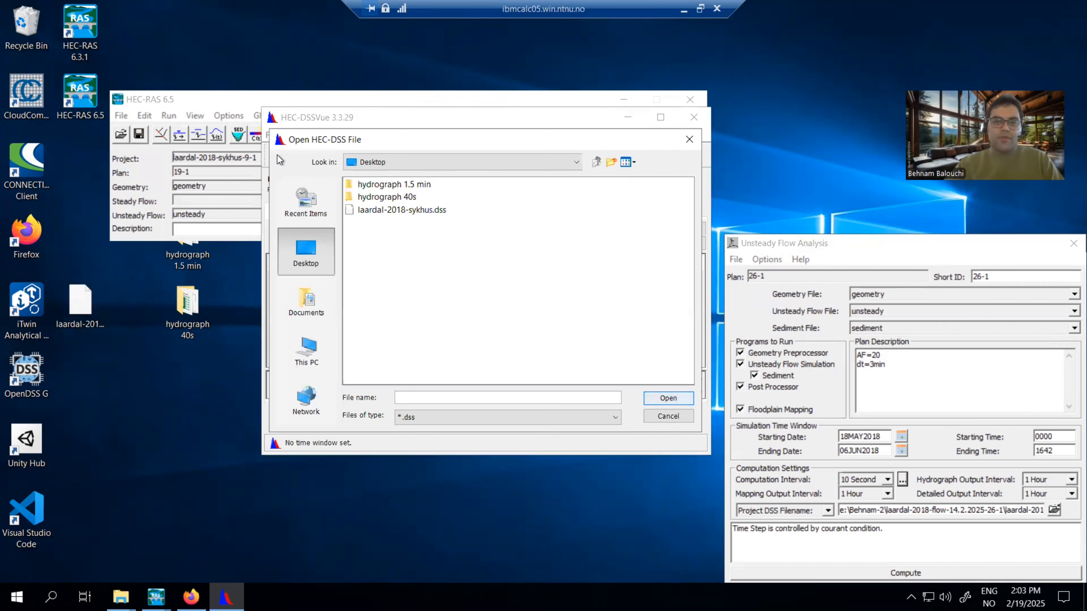
click(201, 103)
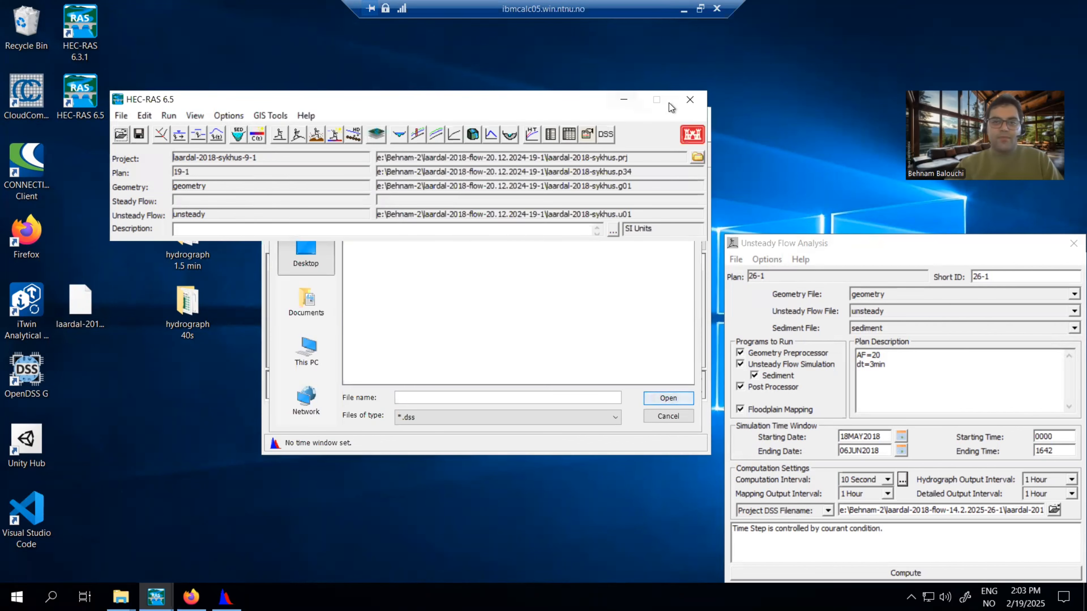
click(625, 99)
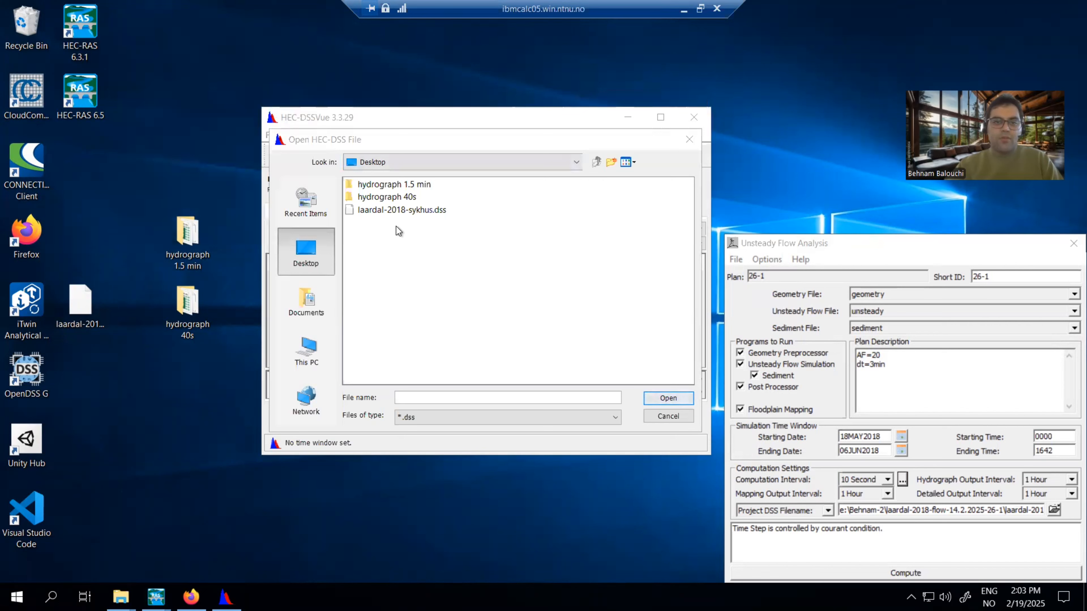
click(409, 211)
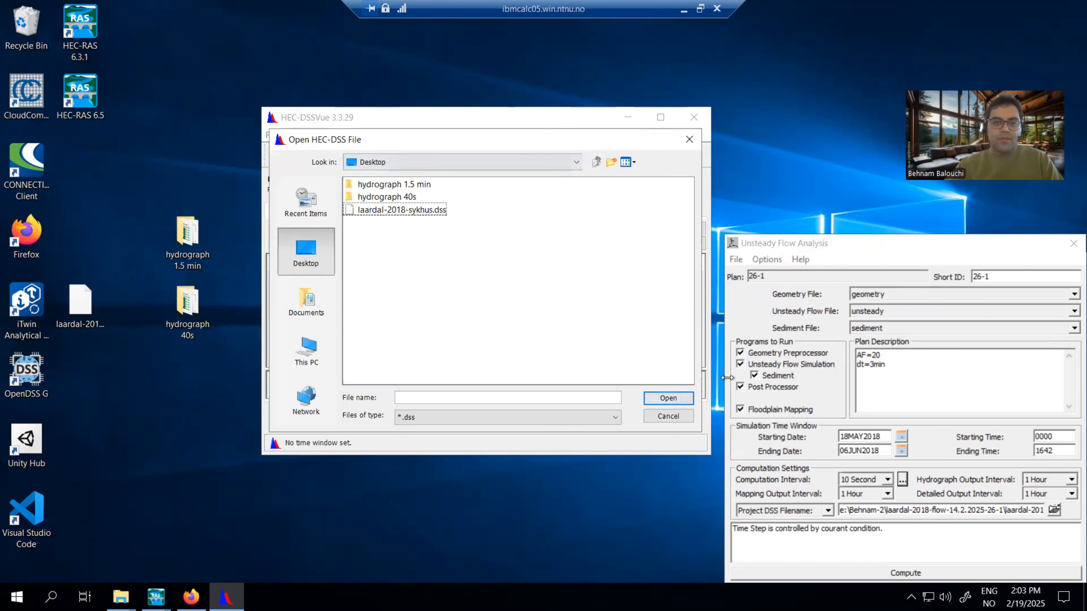
click(672, 398)
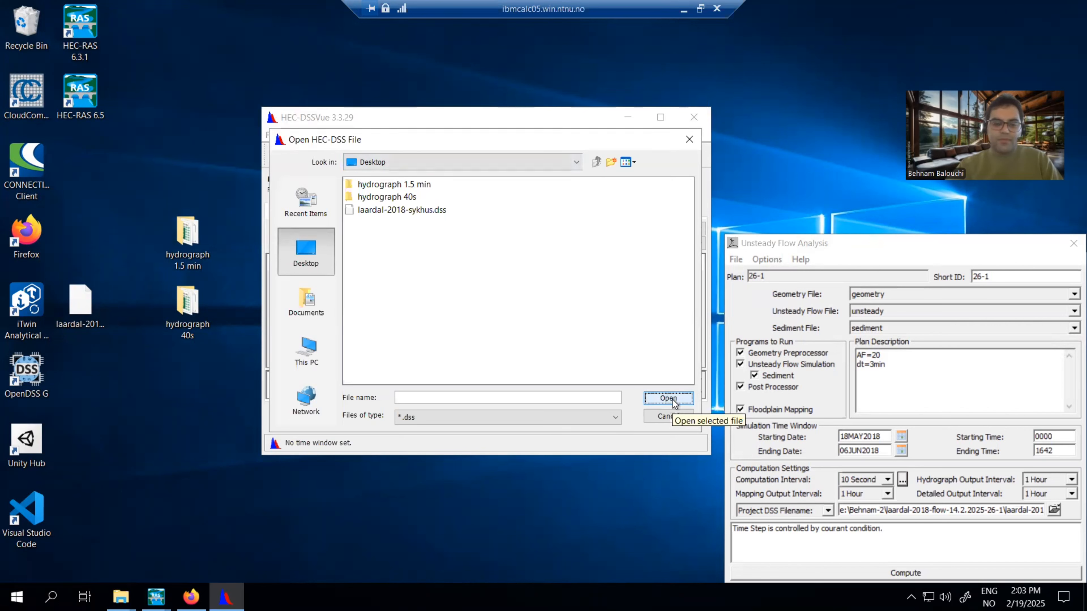
click(402, 209)
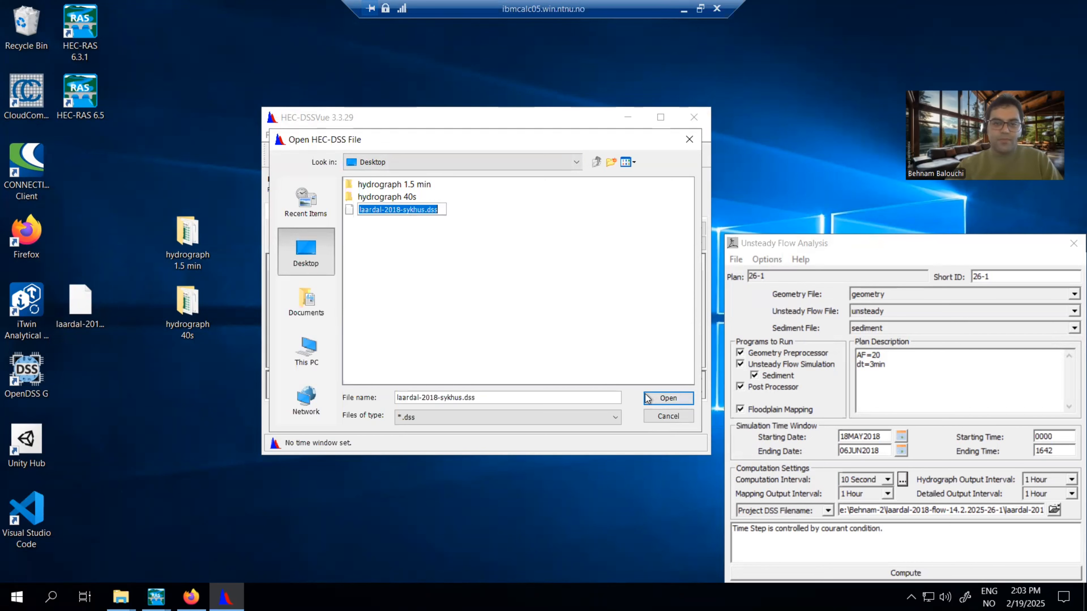
click(593, 345)
click(371, 208)
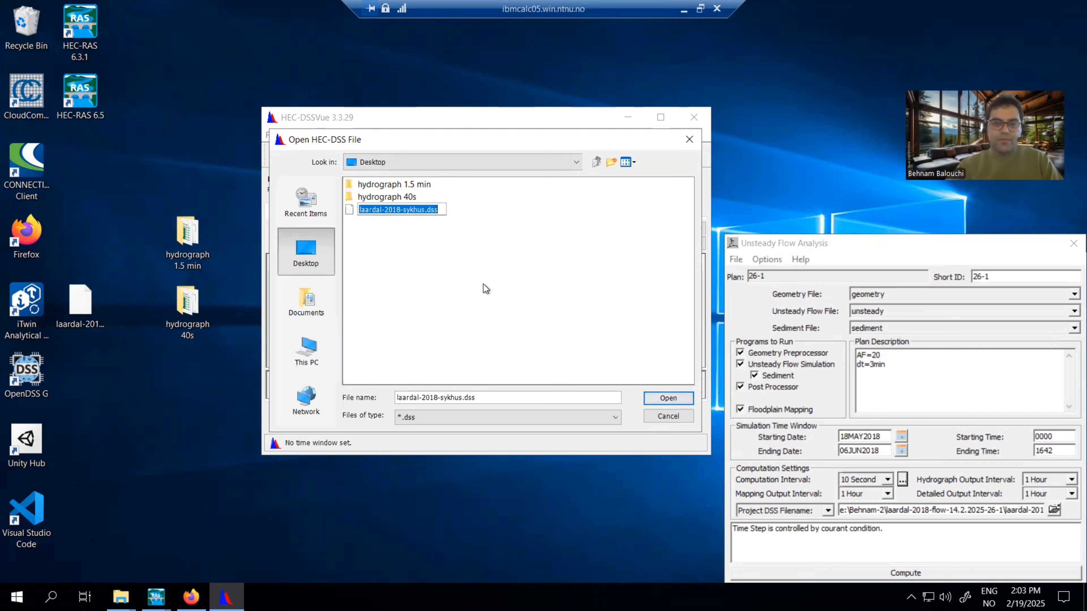
click(674, 396)
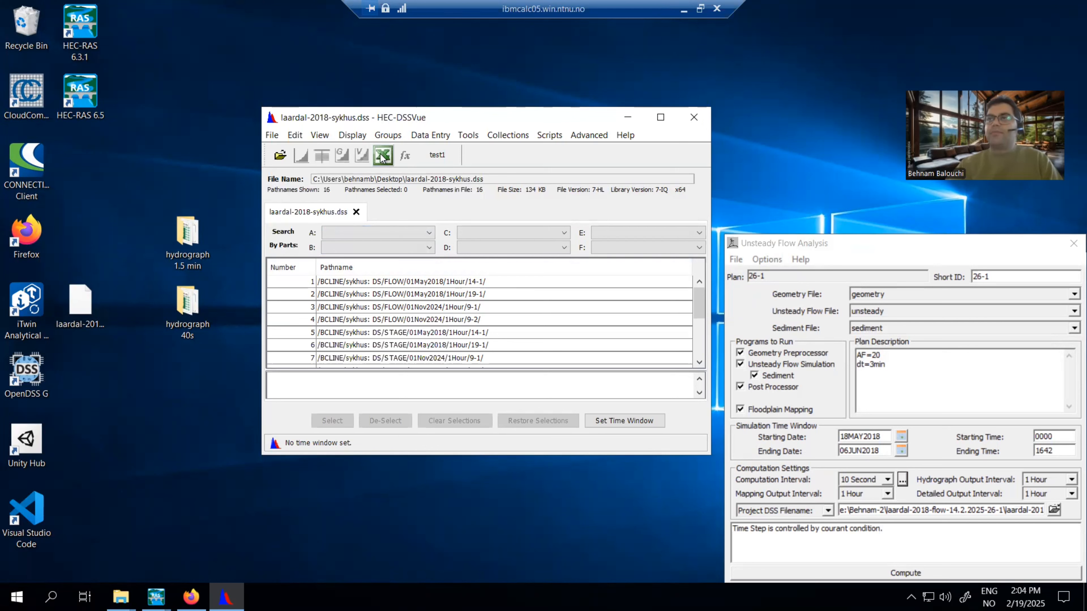
Export the first pathname, /BCLINE/sykhus: DS/FLOW/01May2018/1Hour/14-1/, from HEC-DSSVue to Excel.
scroll(358, 357, down, 1)
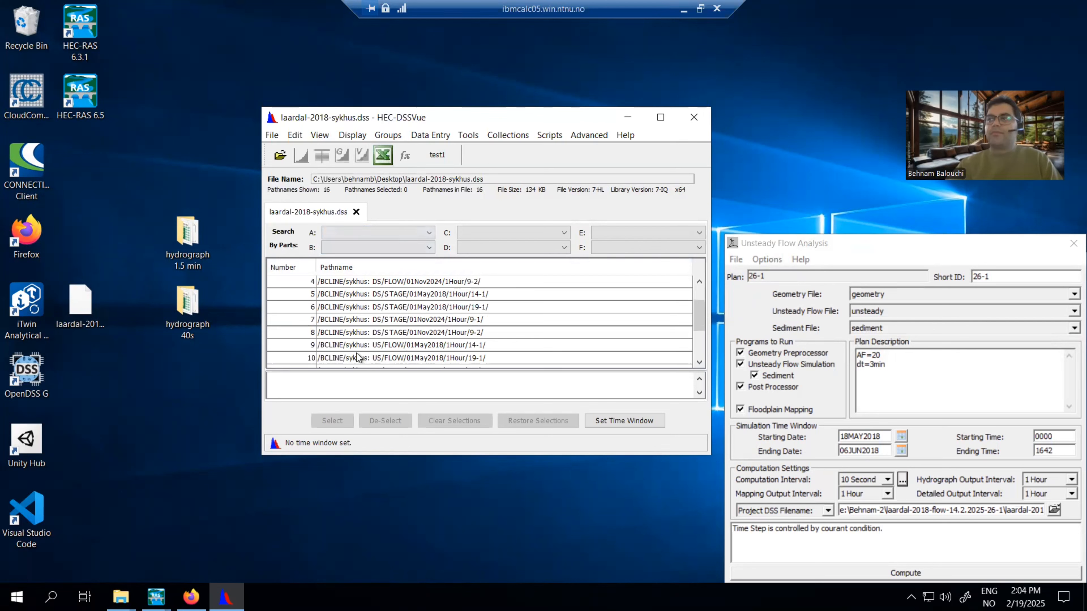
scroll(356, 354, up, 1)
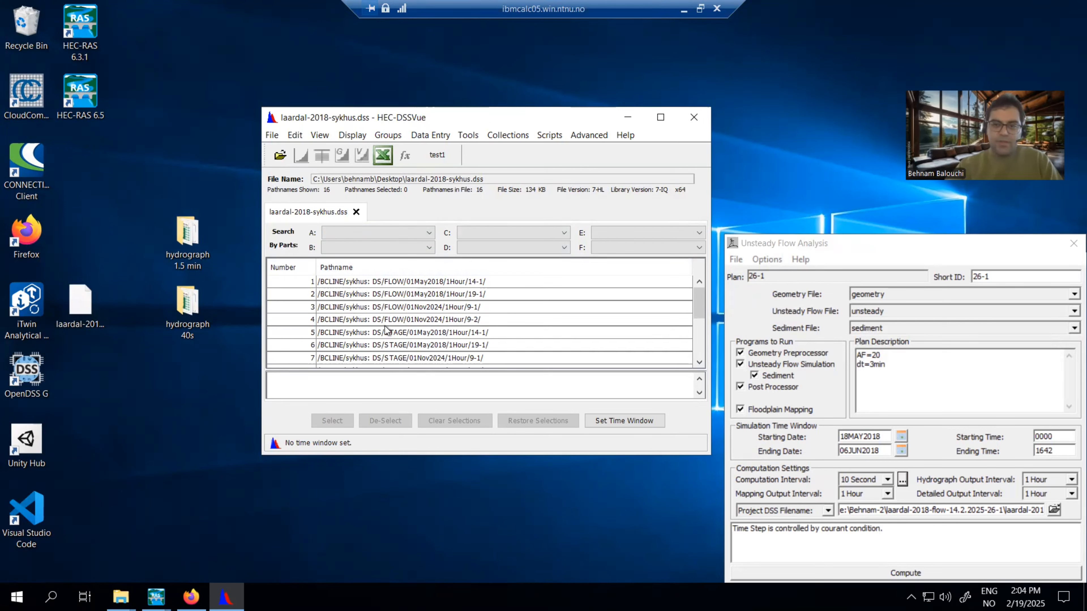
click(342, 290)
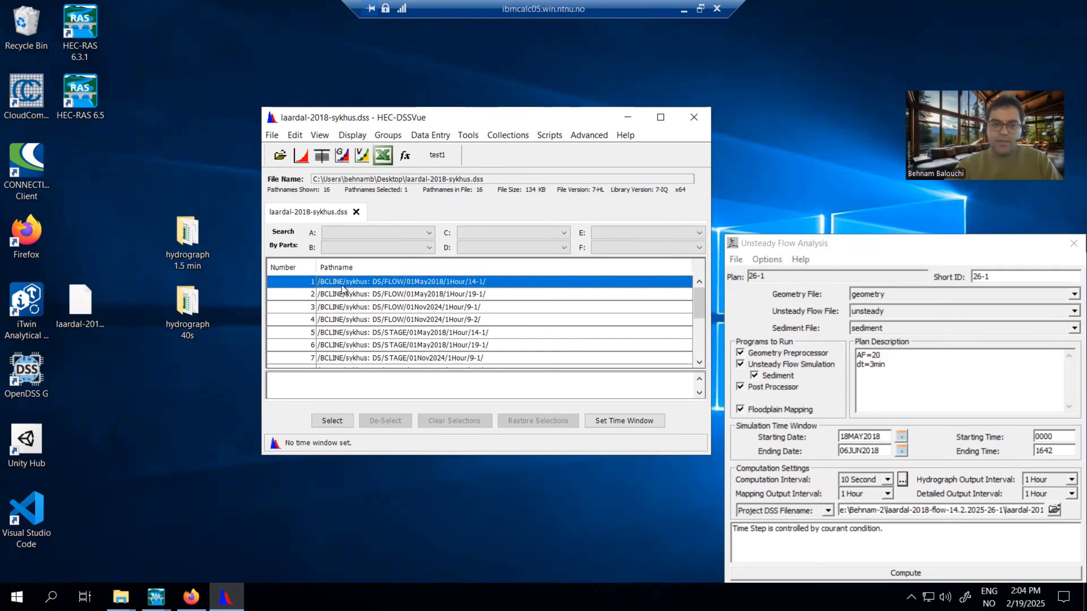
click(384, 156)
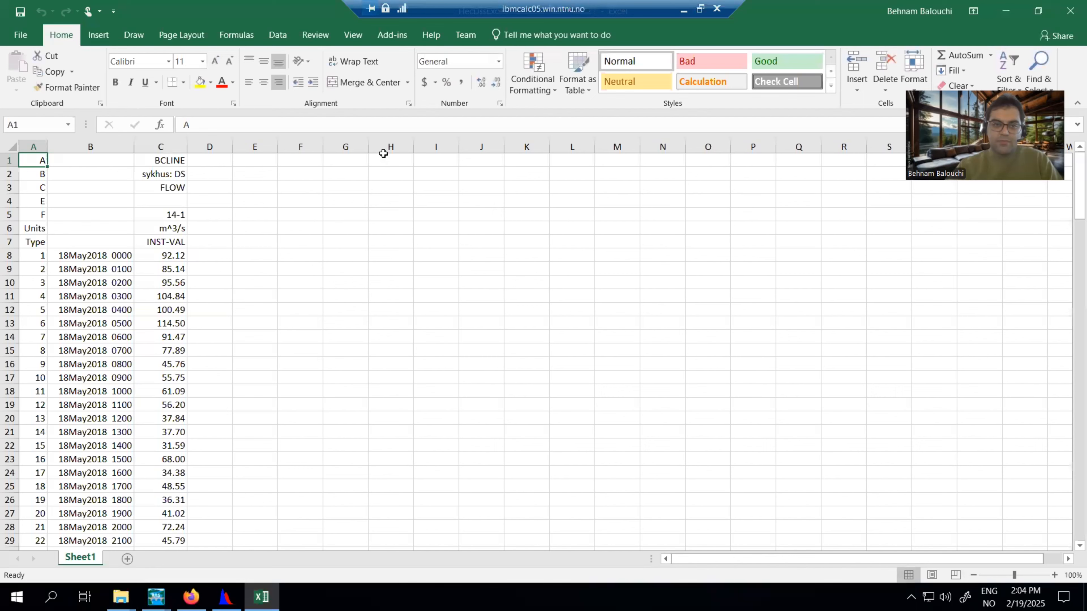
Look through the exported timestamps and flow values down the sheet and return to the first row.
scroll(139, 308, down, 5)
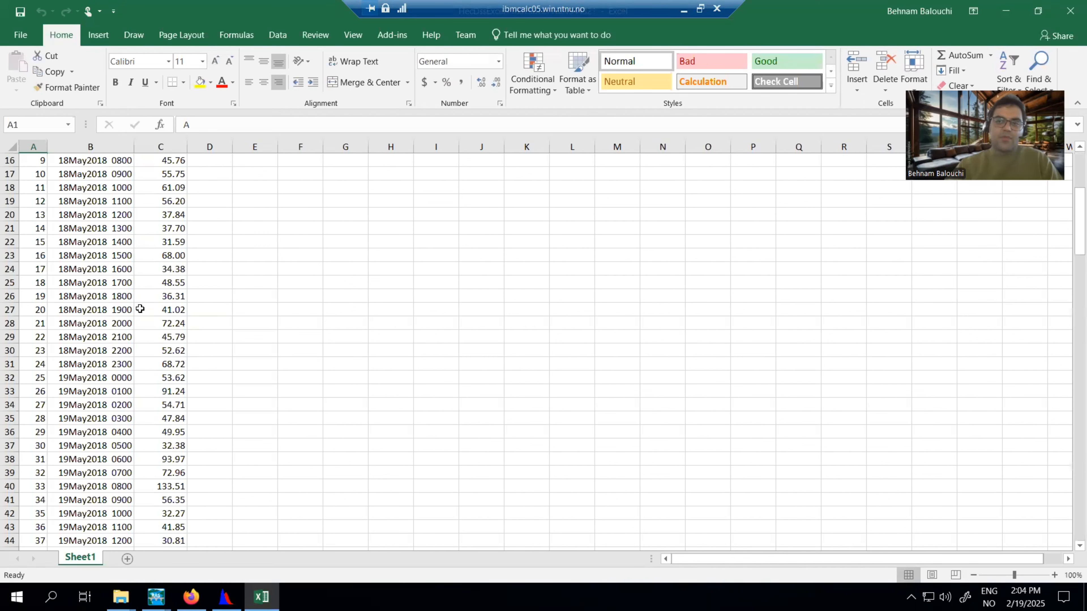
scroll(140, 309, down, 20)
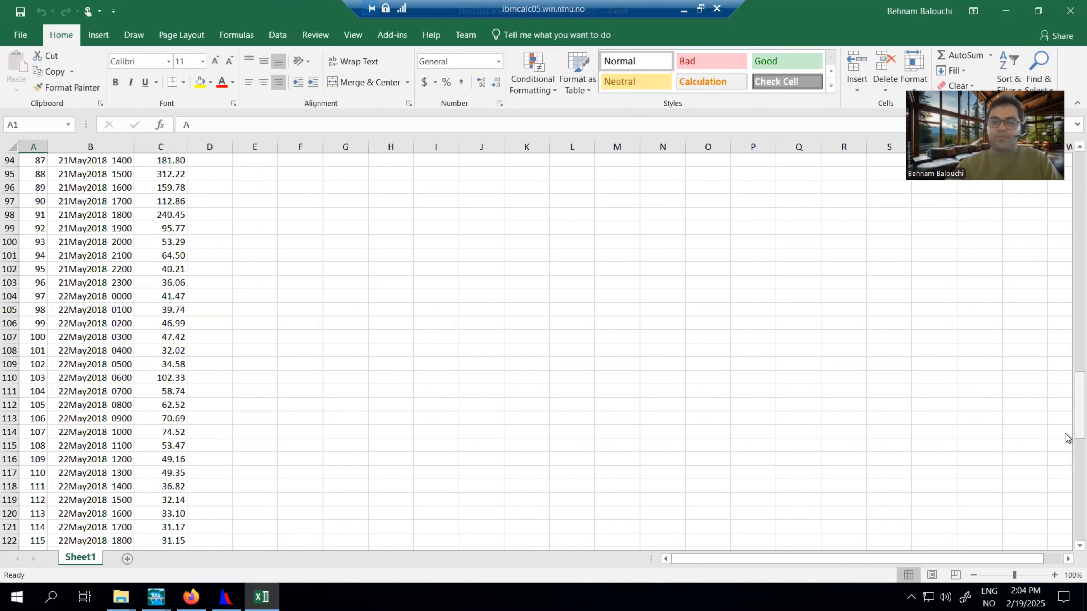
drag(1066, 436, 1069, 171)
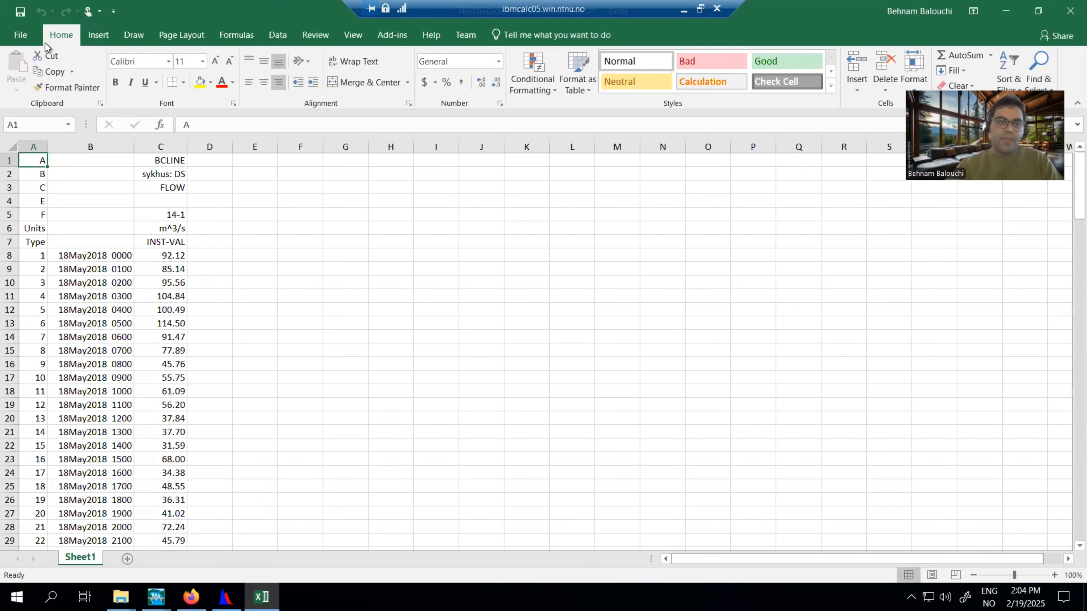
Save the exported sheet to the Desktop as an Excel Workbook under its default name.
click(24, 36)
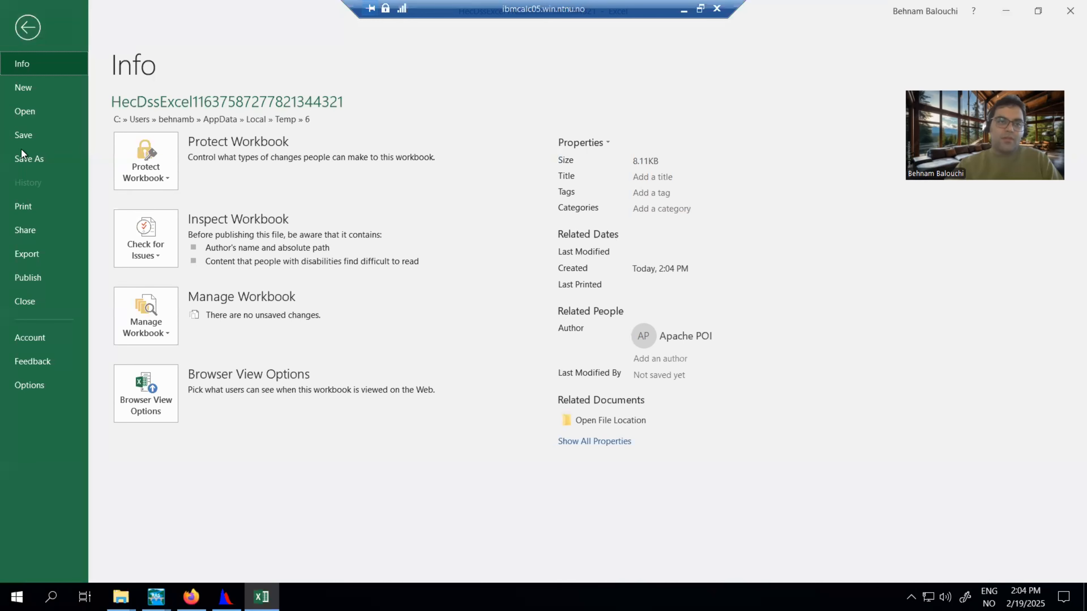
click(24, 159)
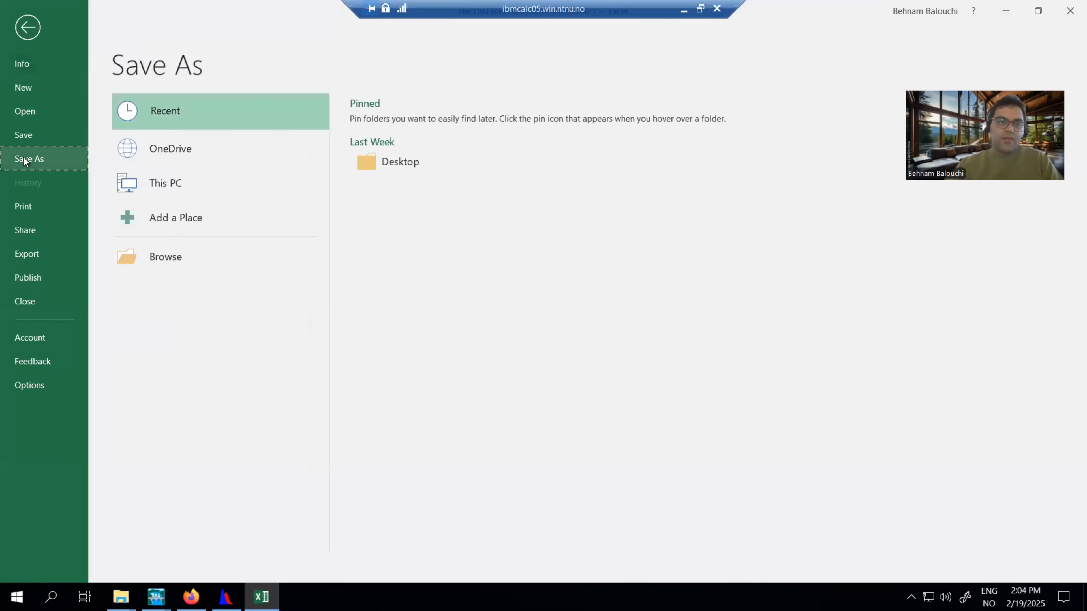
click(161, 259)
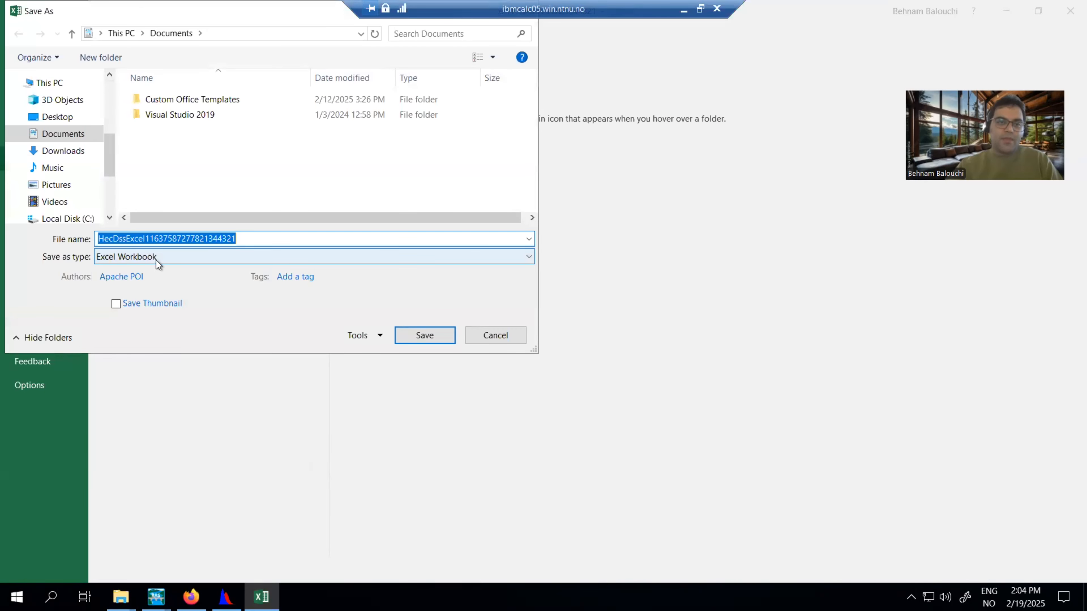
mouse_move(64, 147)
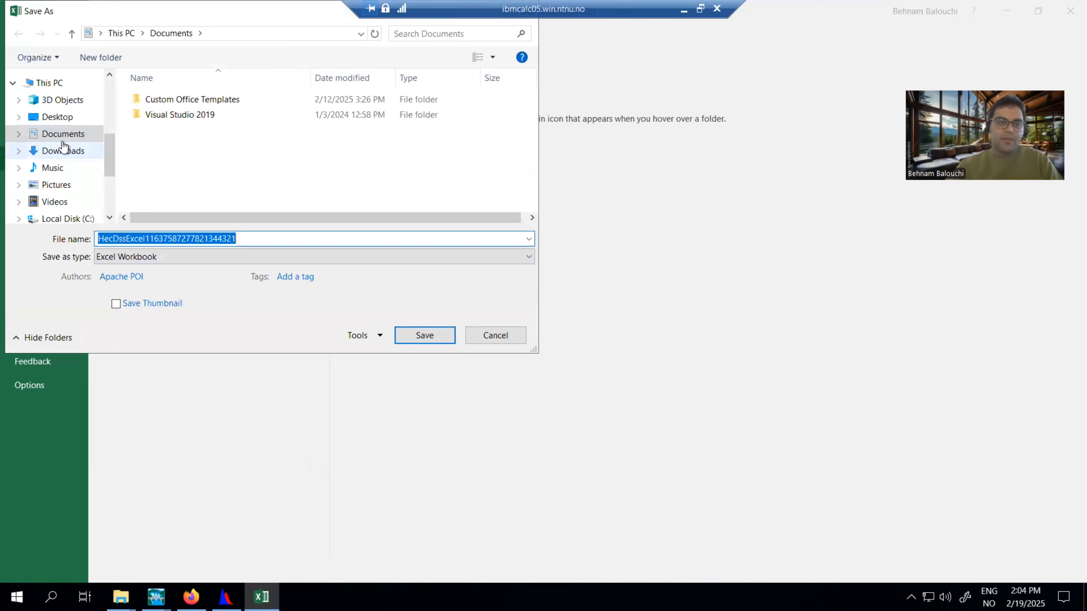
click(51, 117)
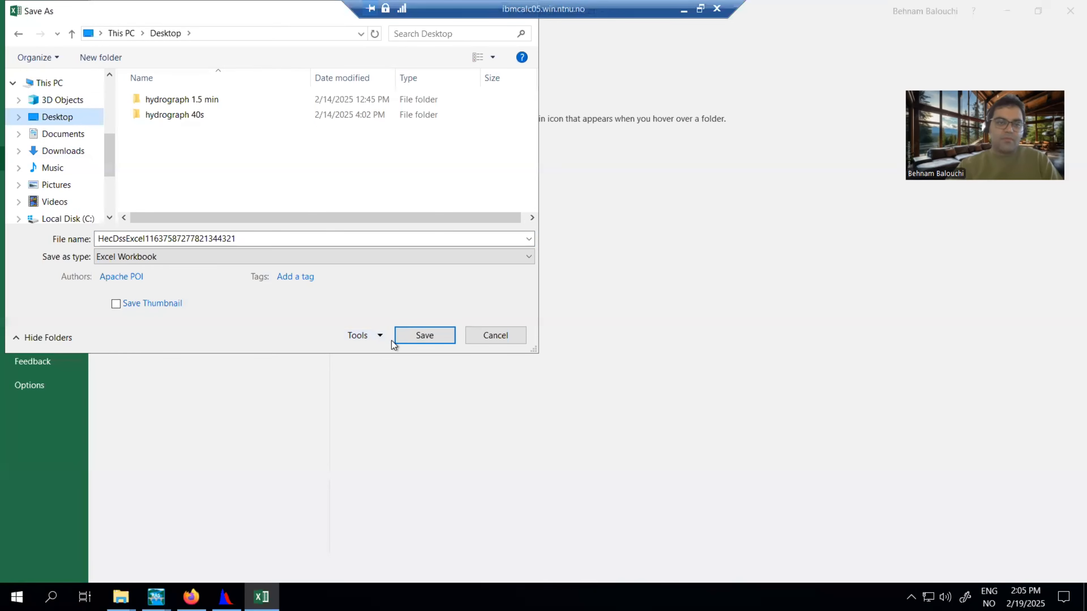
click(419, 336)
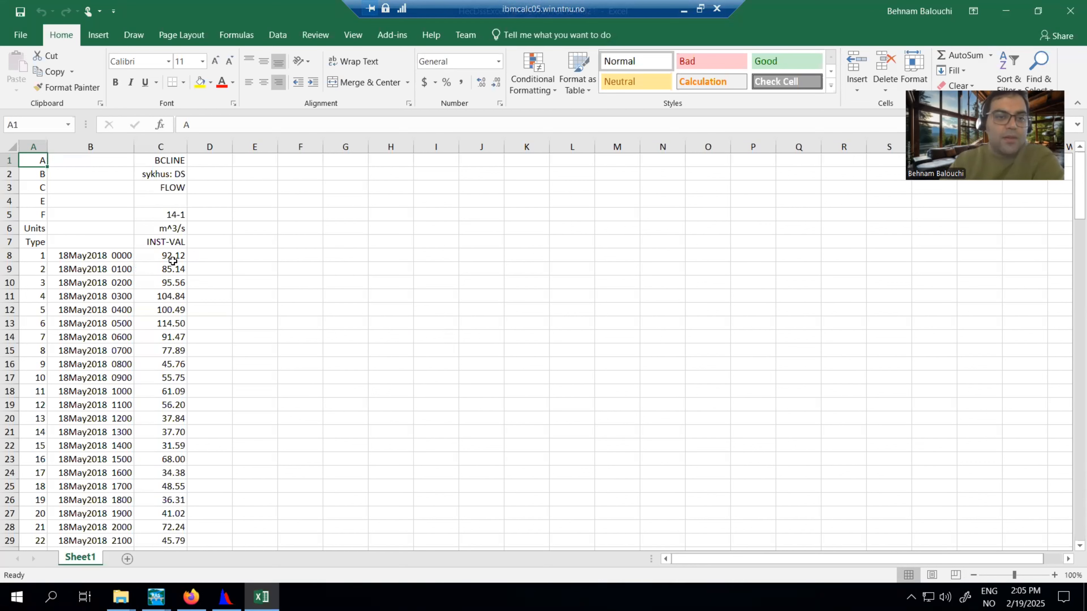
Examine the time interval between the flow records in columns B and C.
scroll(172, 419, down, 20)
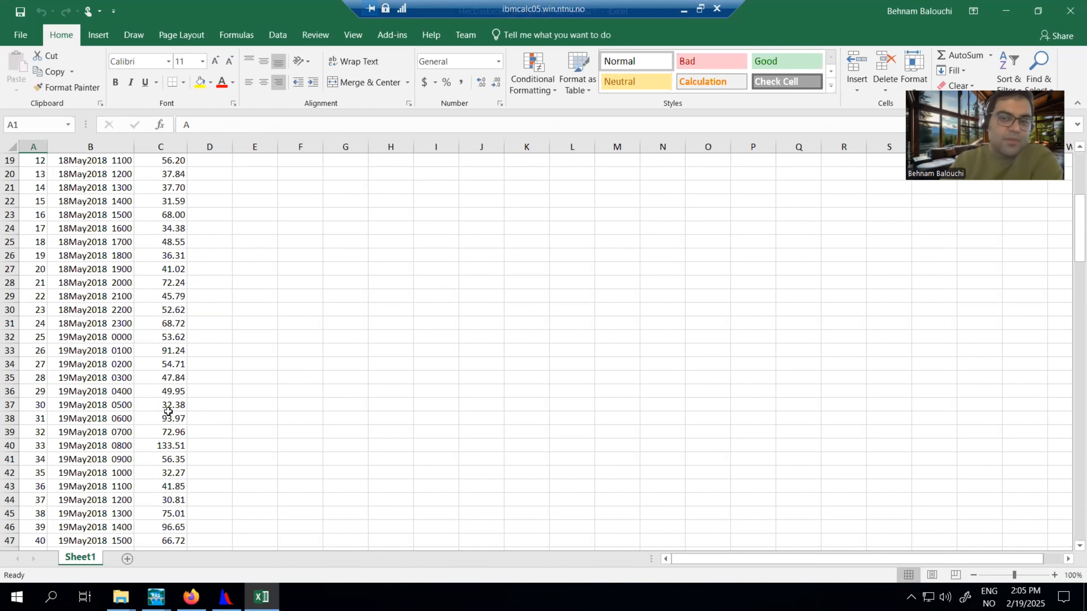
scroll(170, 410, up, 20)
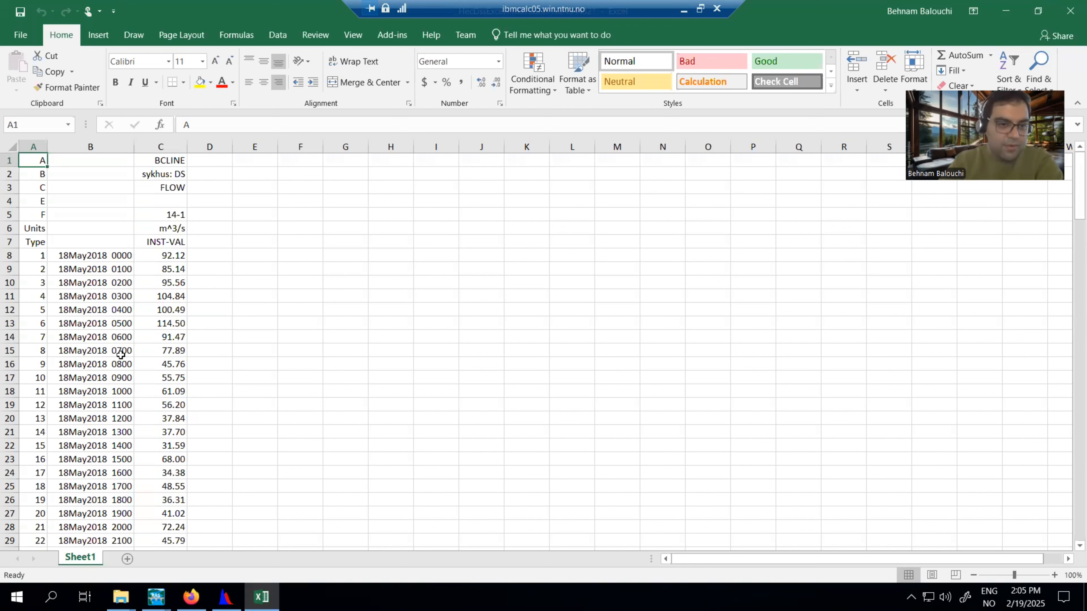
click(261, 257)
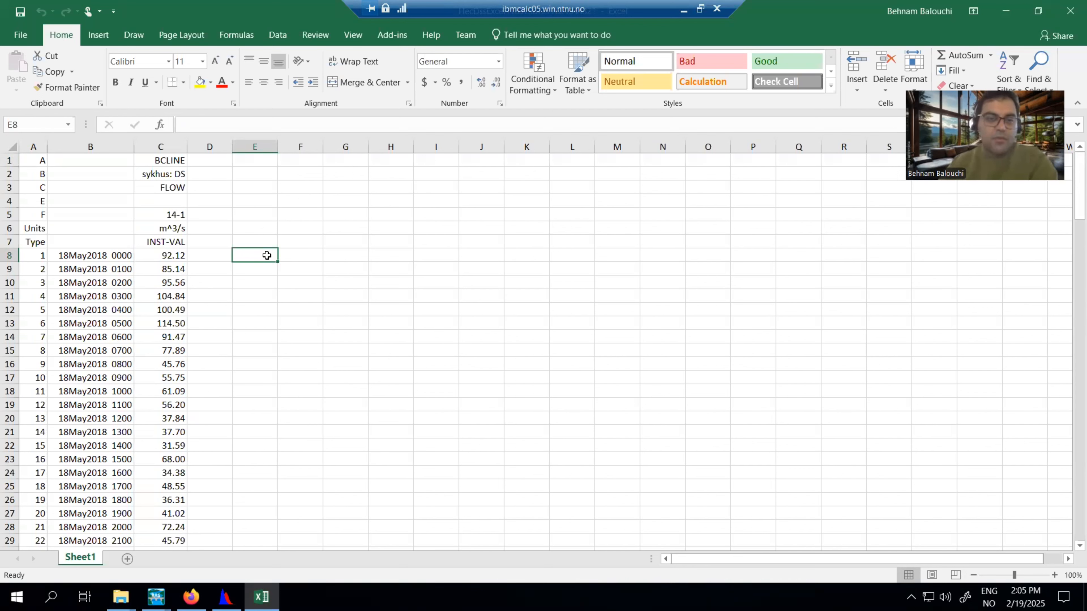
Copy the first timestamp from B8 into F8 and widen column F to fit it.
click(114, 256)
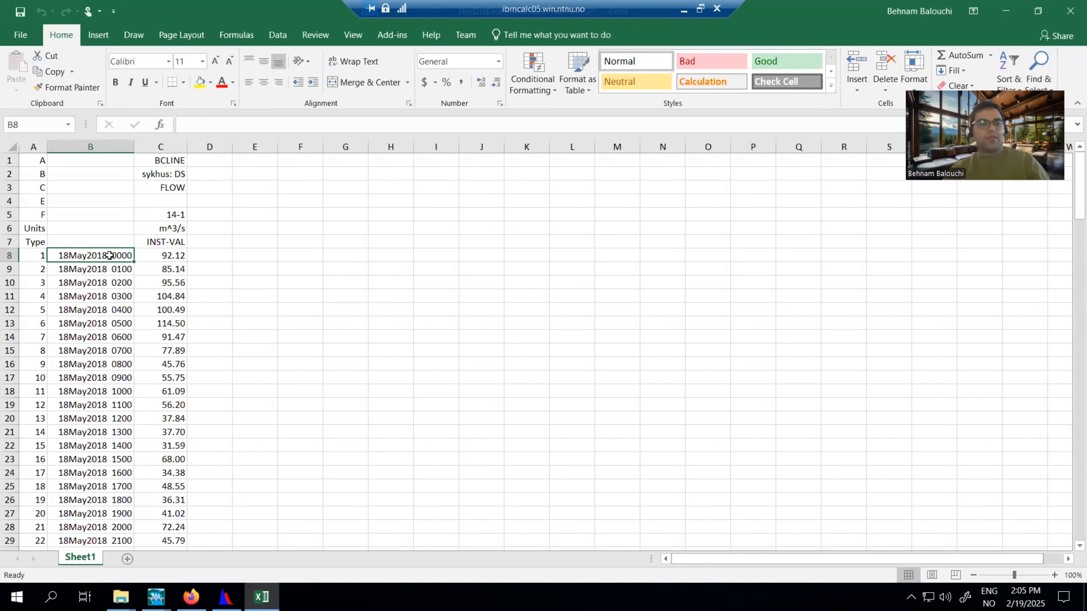
click(115, 269)
click(113, 255)
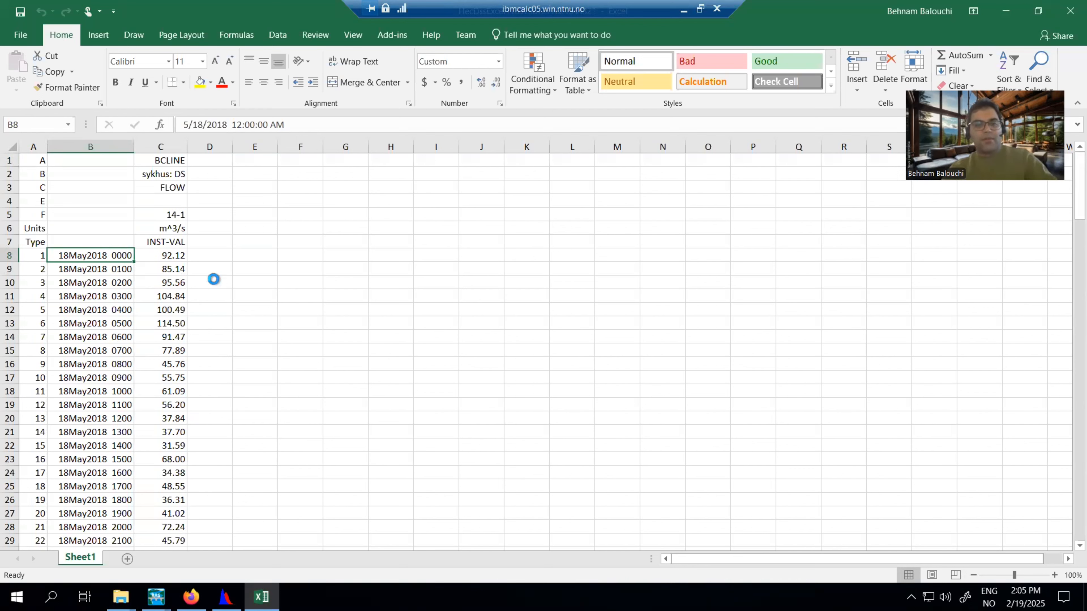
key(ctrl+c)
click(294, 254)
key(ctrl+v)
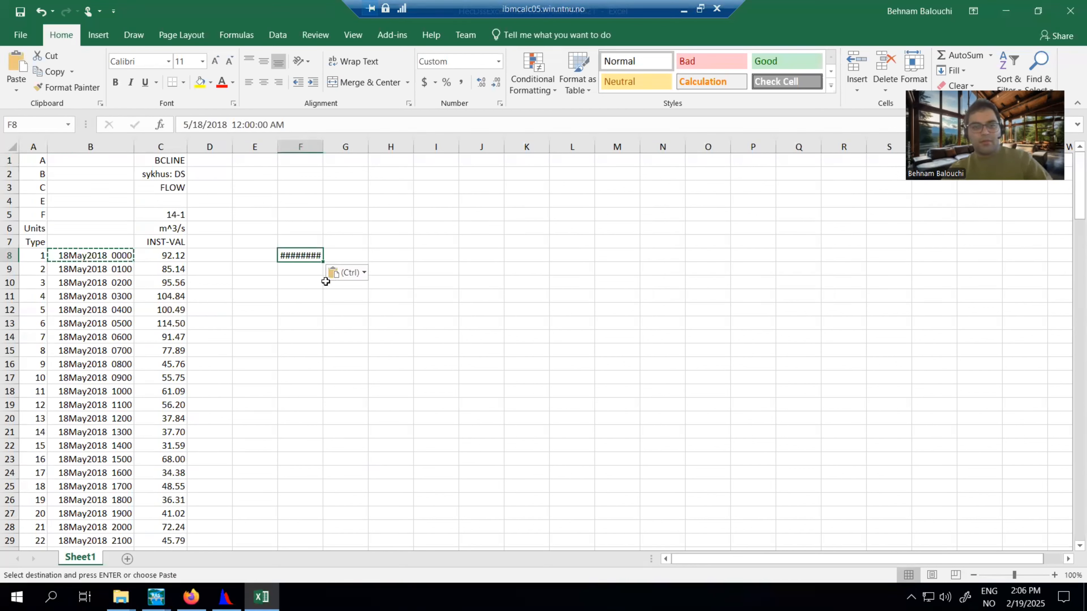
drag(341, 141, 404, 141)
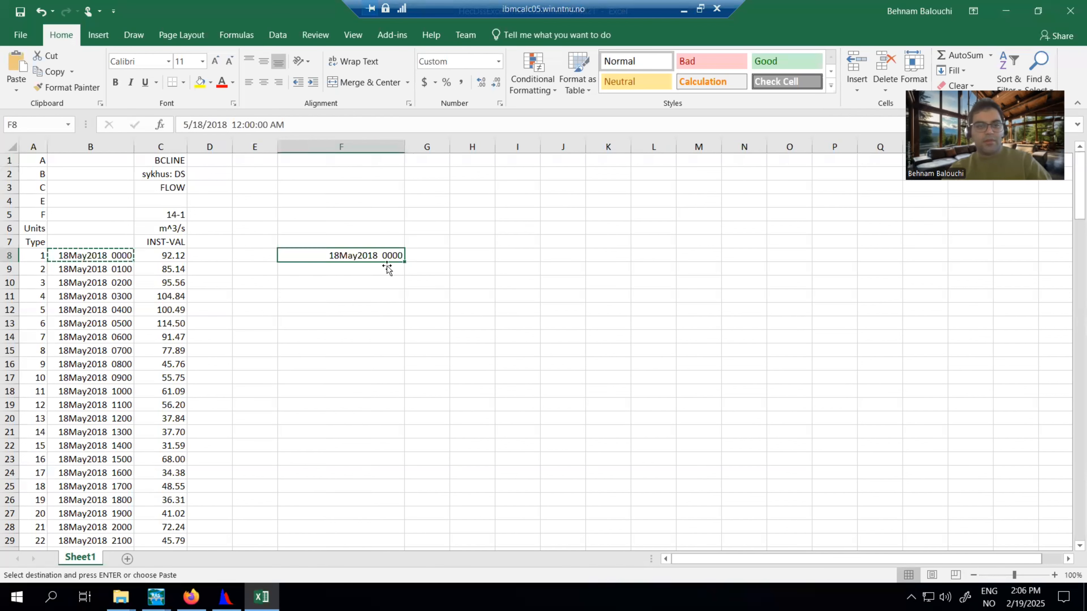
Try to extend the timestamp series from F8 down to F9.
click(431, 254)
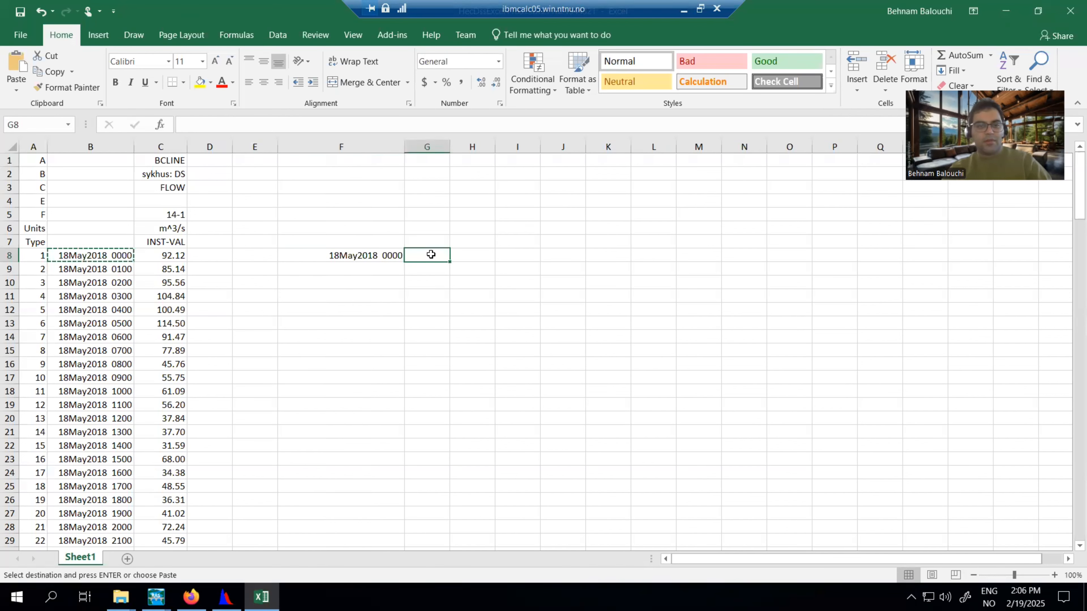
click(385, 254)
drag(404, 261, 403, 291)
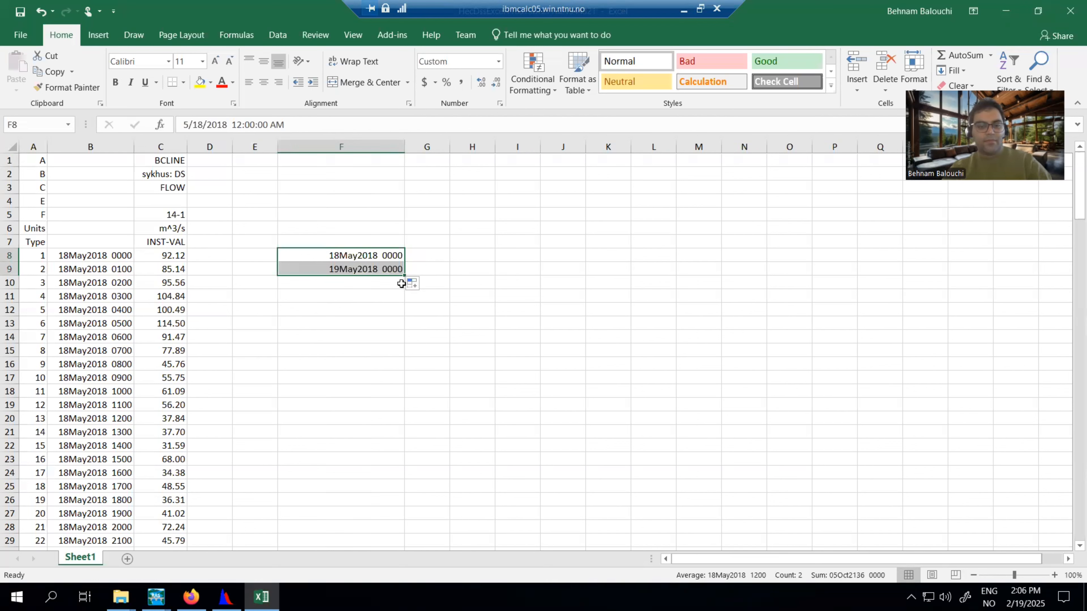
key(ctrl+z)
Copy the timestamp from B9 into F9 and change its time to 1:30:00 AM.
click(91, 269)
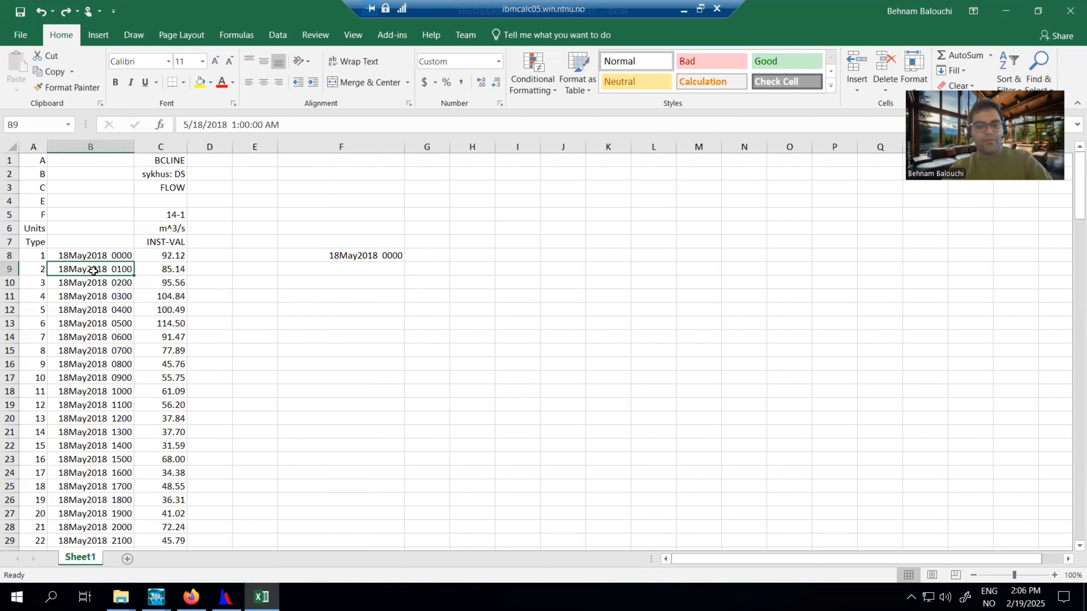
key(ctrl+c)
click(369, 267)
key(ctrl+v)
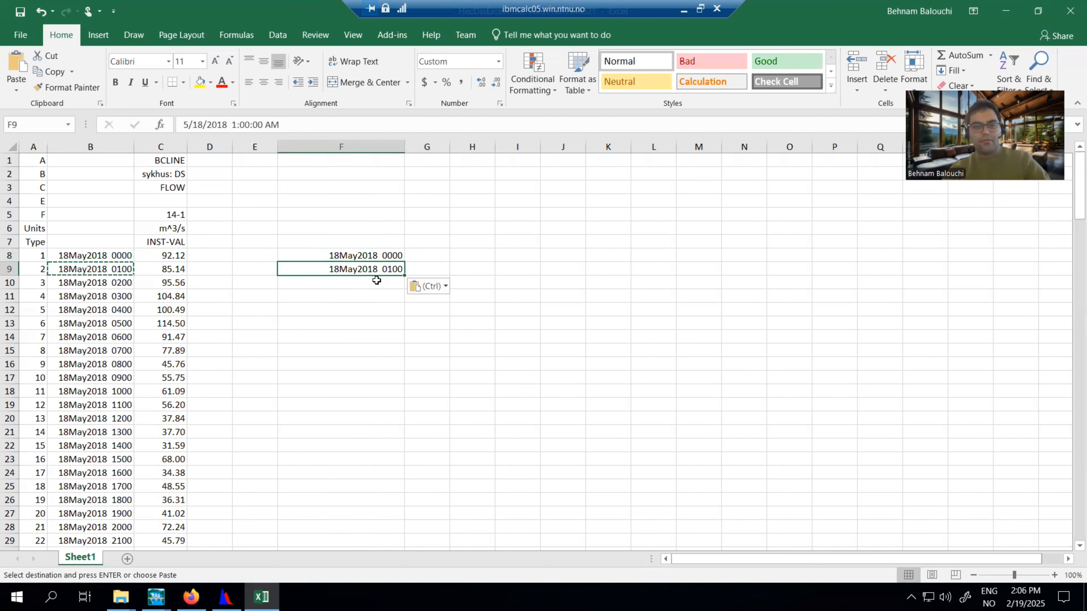
click(244, 124)
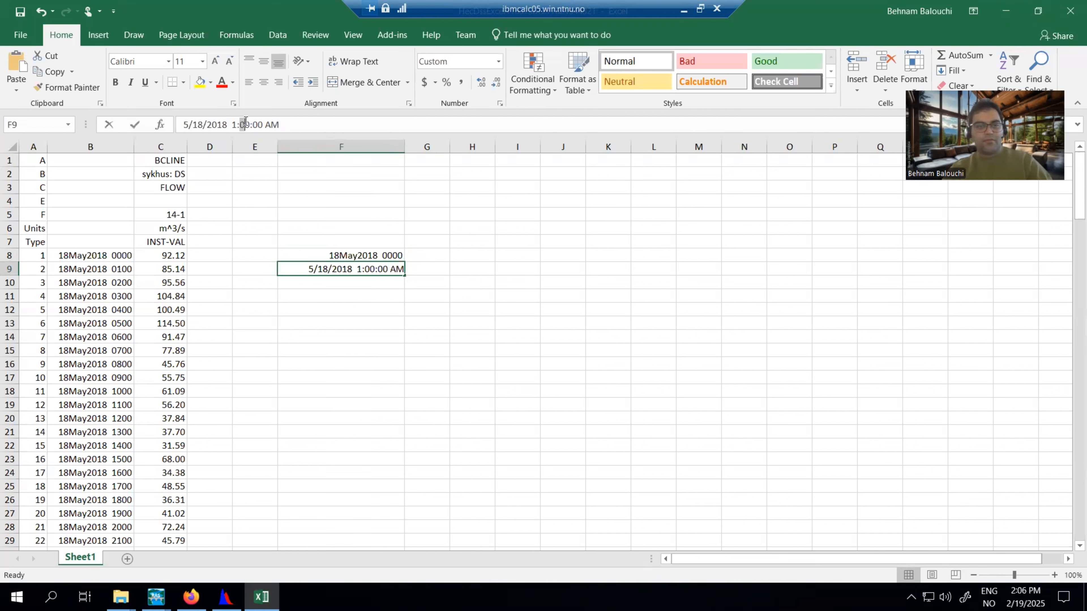
key(BackSpace)
text(3)
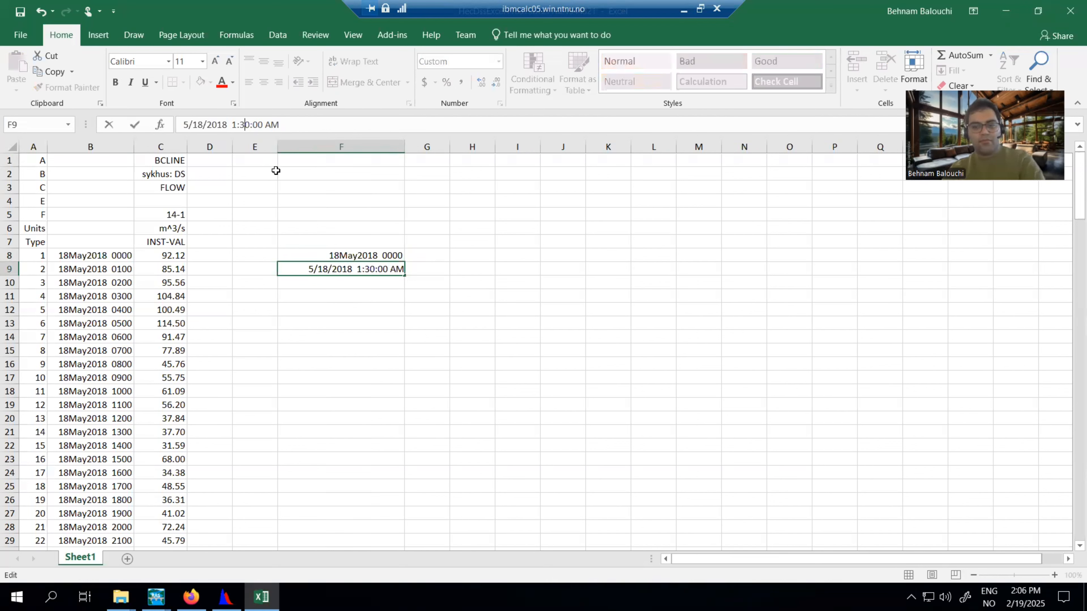
key(Return)
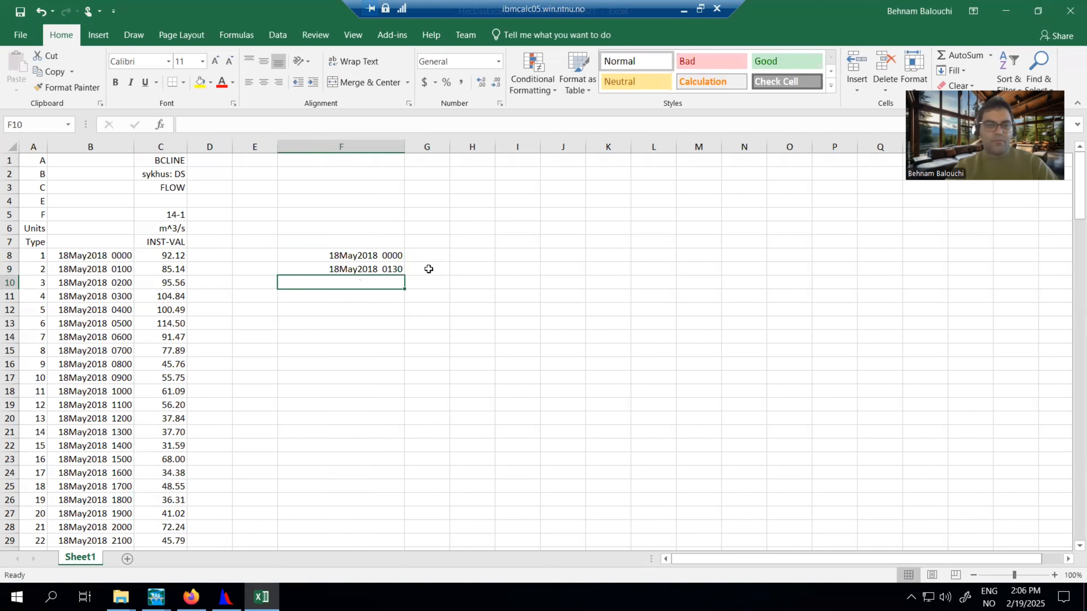
Apply the General number format to the two timestamps in F8:F9.
click(386, 257)
drag(384, 265, 385, 269)
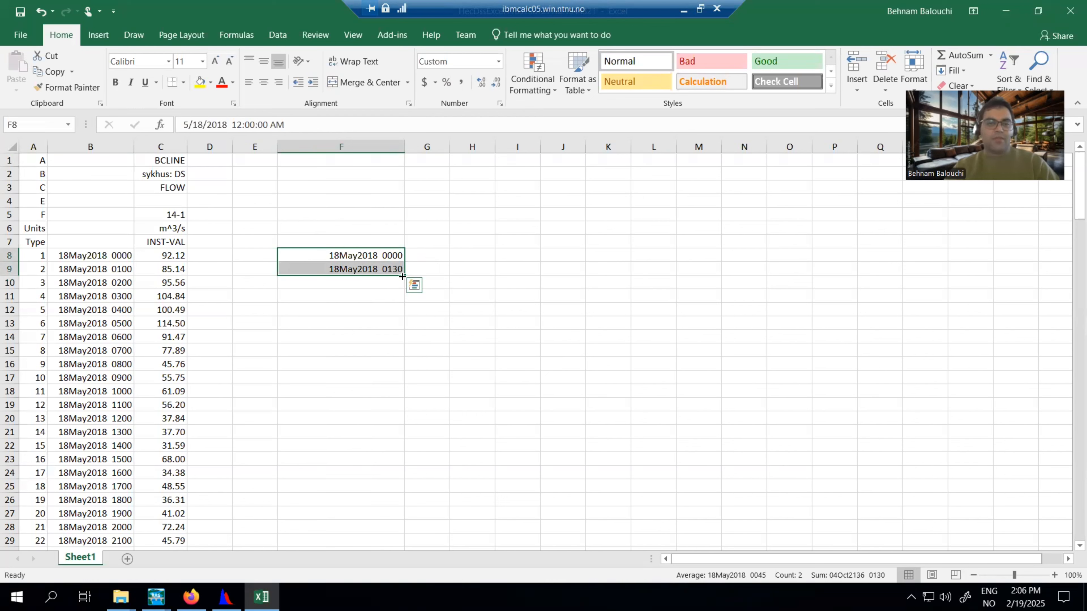
right_click(336, 257)
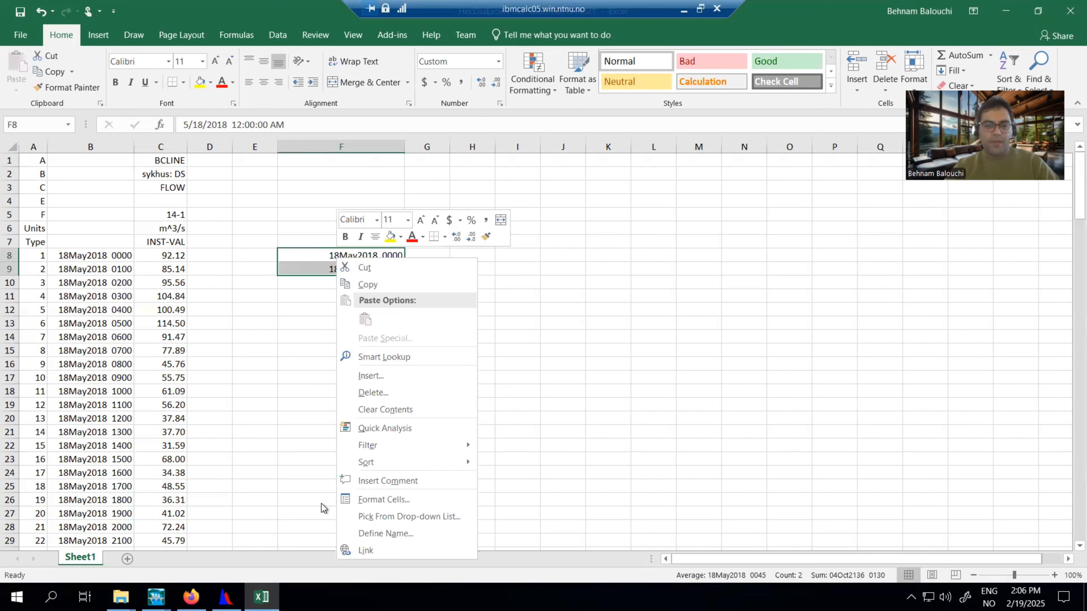
click(367, 502)
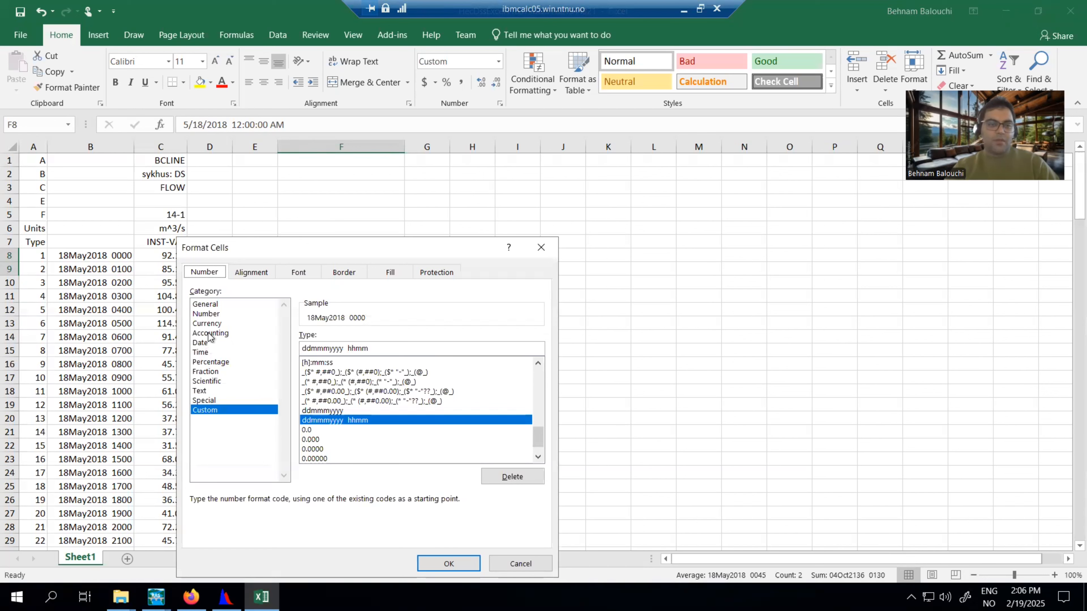
click(209, 305)
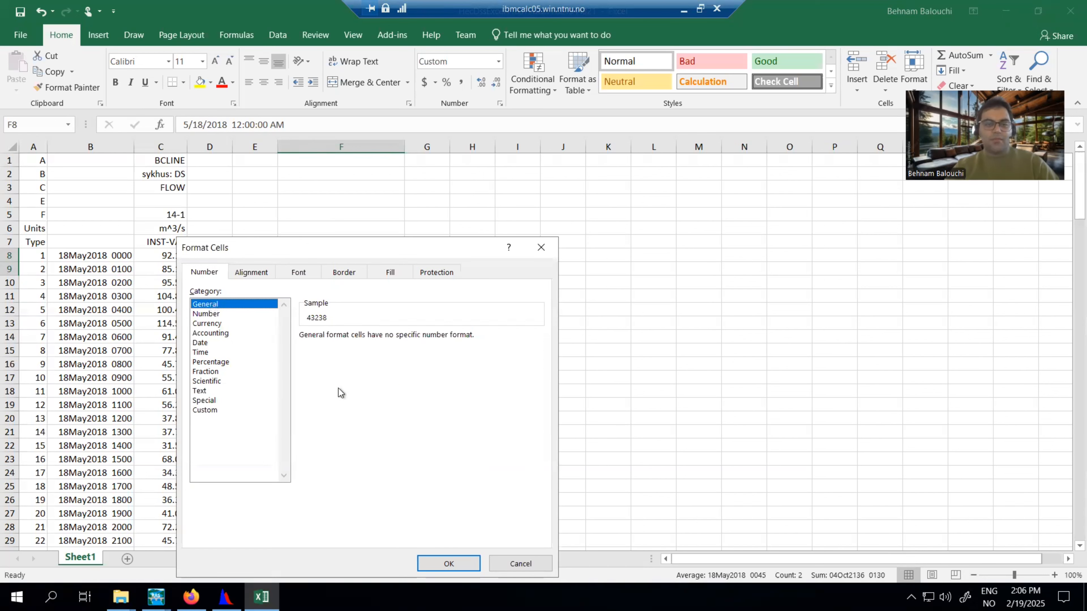
click(445, 564)
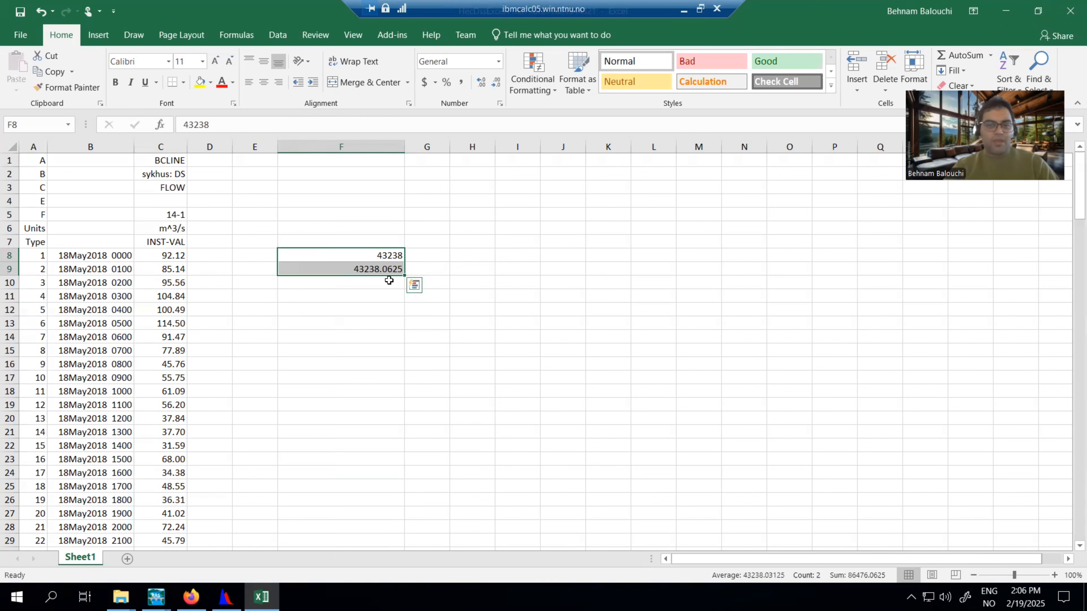
Calculate the interval between the two serial date values in G9 with the formula =F9-F8.
click(428, 270)
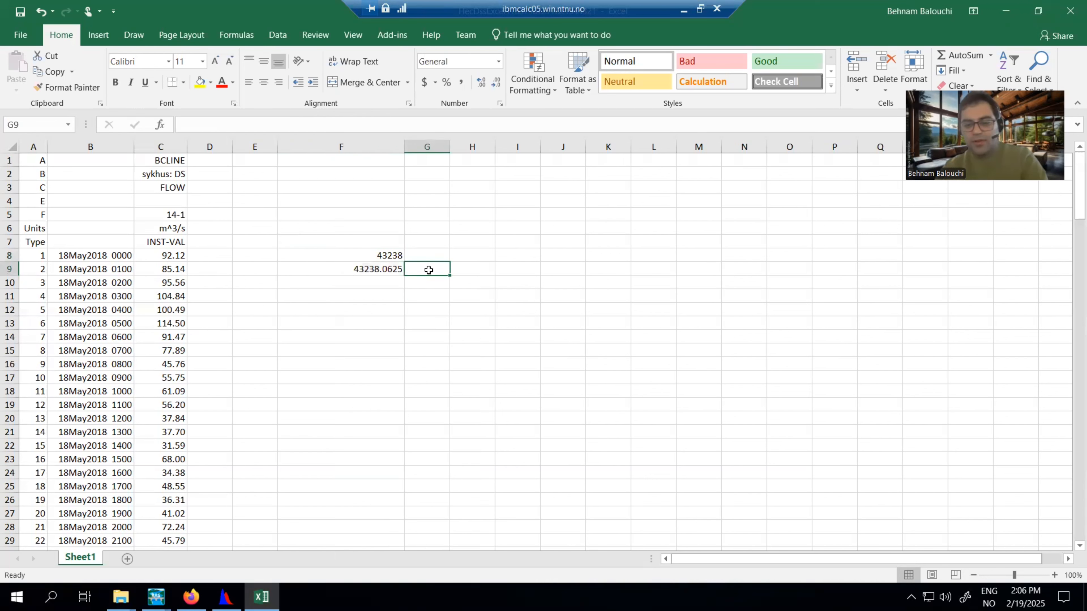
text(=)
key(Left)
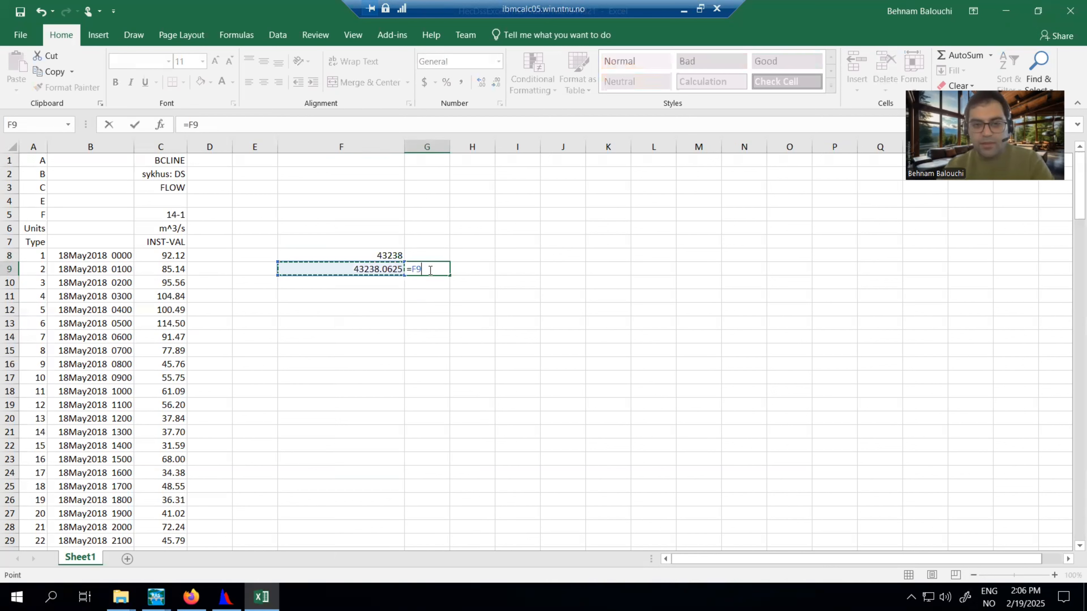
text(-)
key(Up)
key(Left)
key(Return)
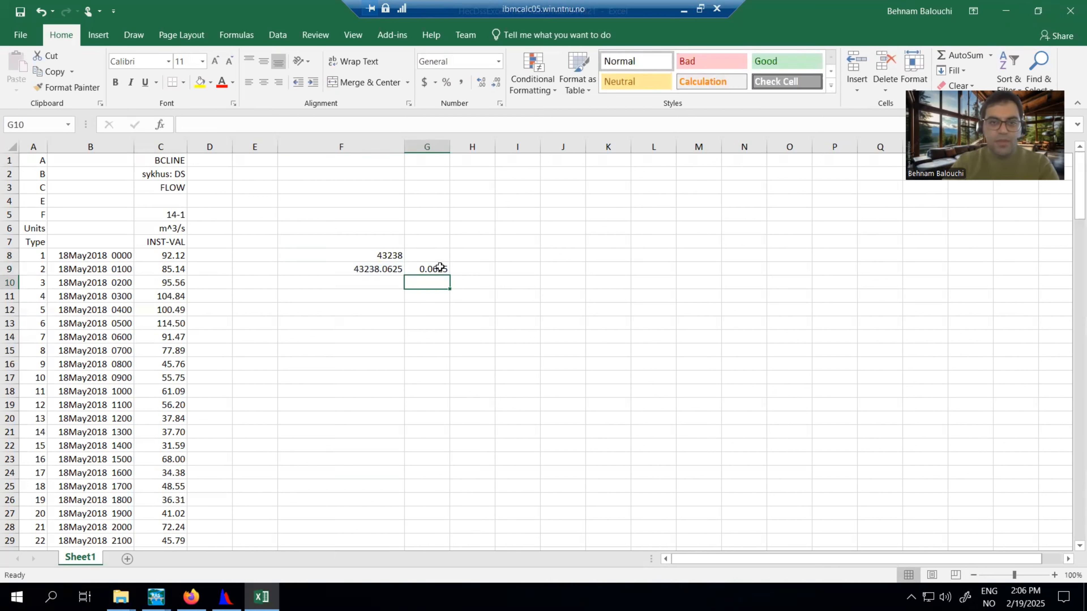
Display the calculated interval in G9 with five decimal places.
click(437, 268)
click(474, 84)
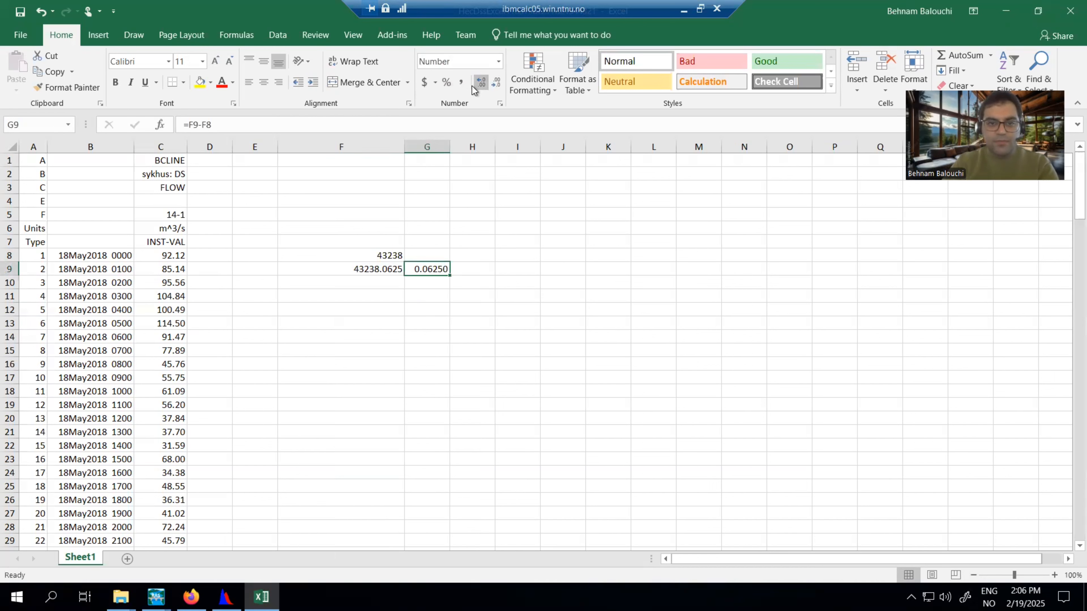
click(472, 85)
key(ctrl+z)
click(436, 284)
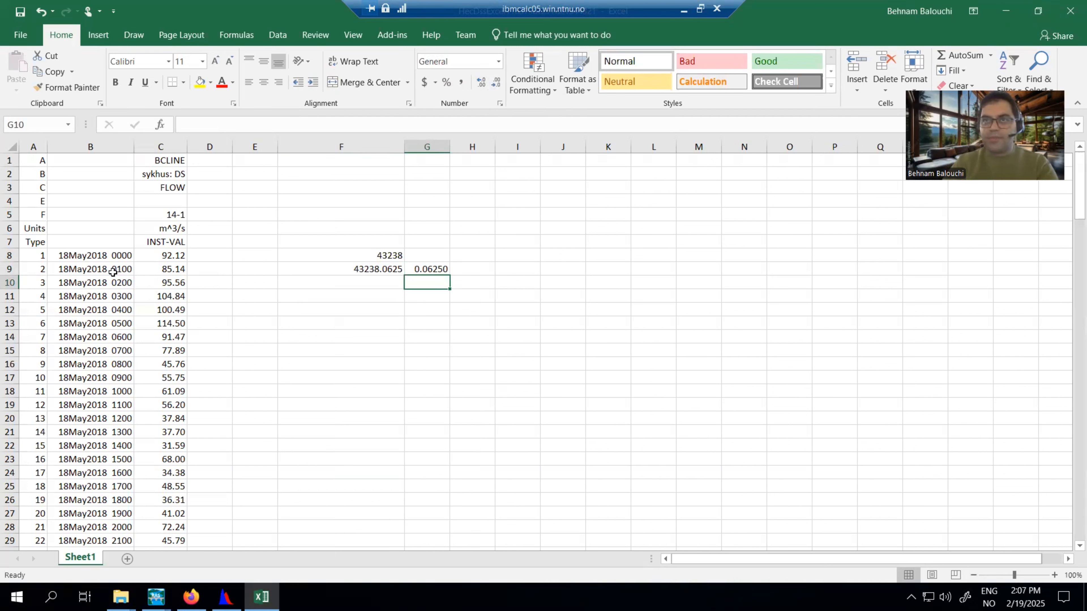
Replace the timestamp in B9 with the formula =B8+0.0625 and fill it down through the rest of the time column.
click(115, 255)
click(114, 274)
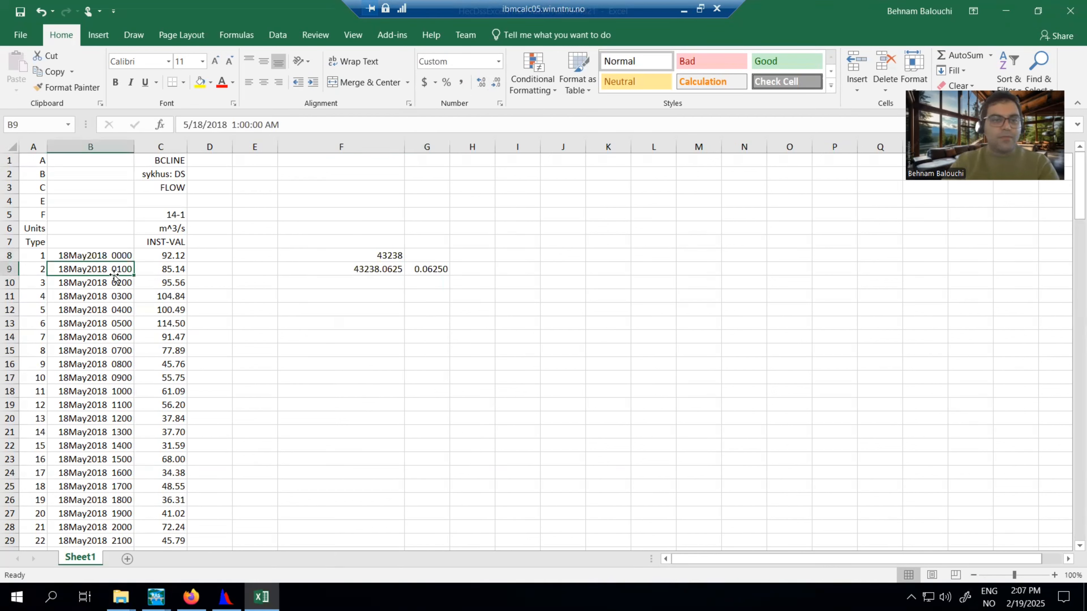
text(=)
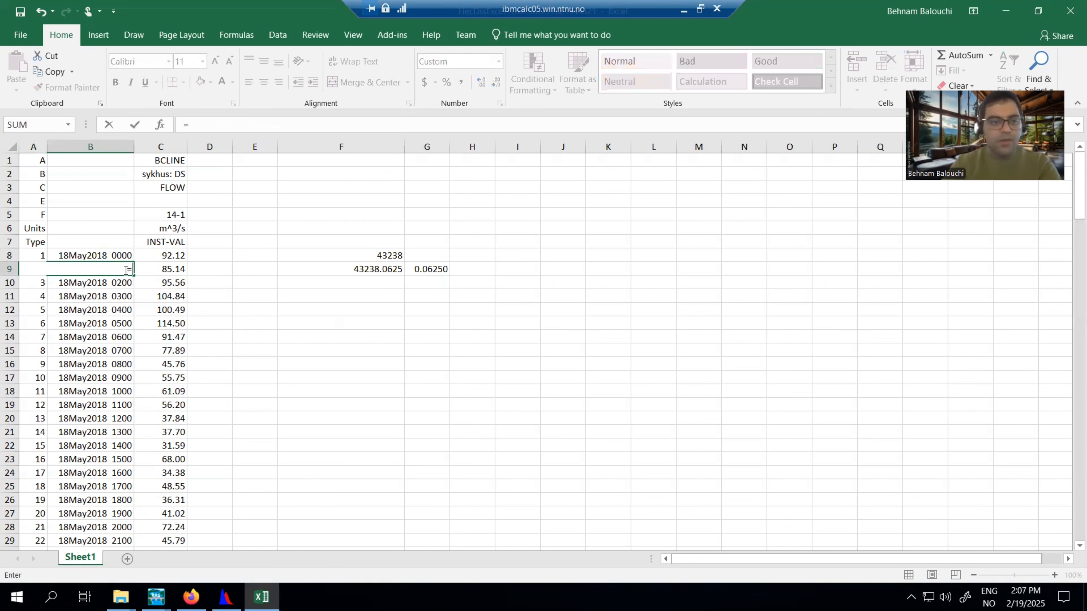
key(Up)
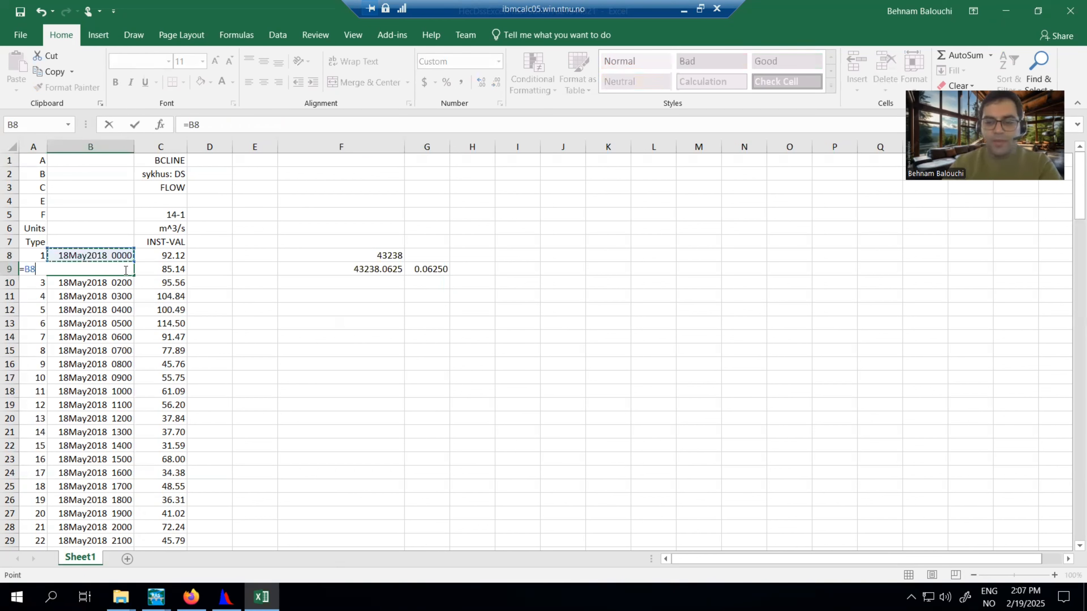
text(+)
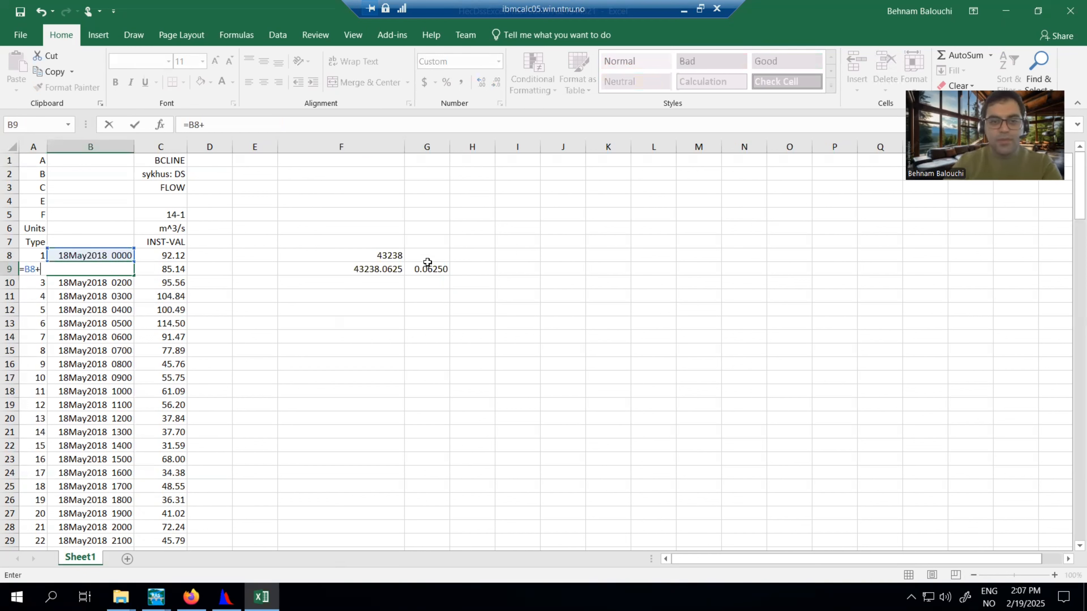
text(0.0625)
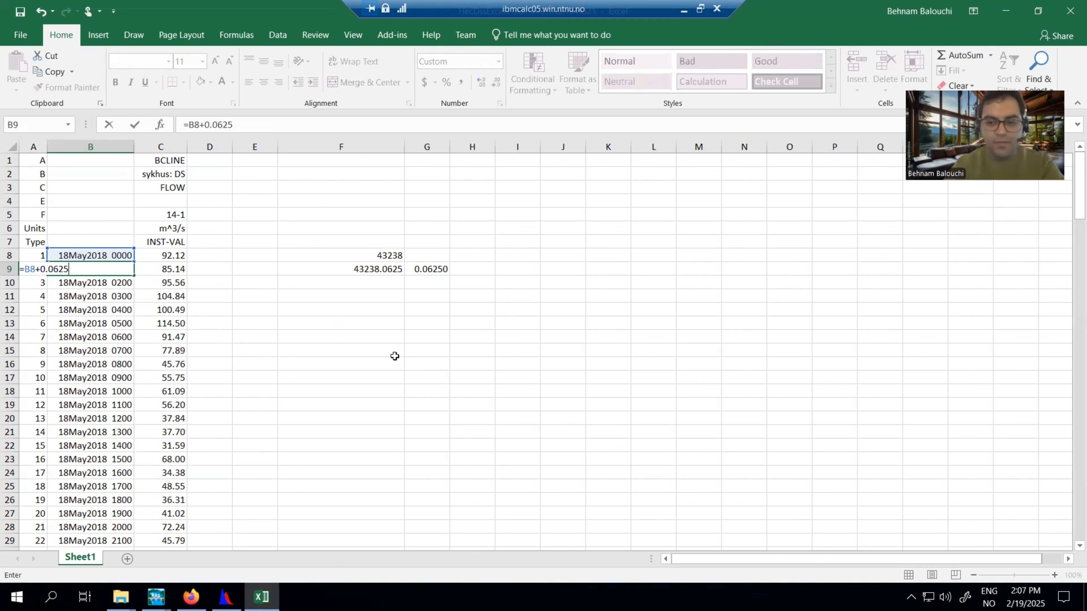
key(Return)
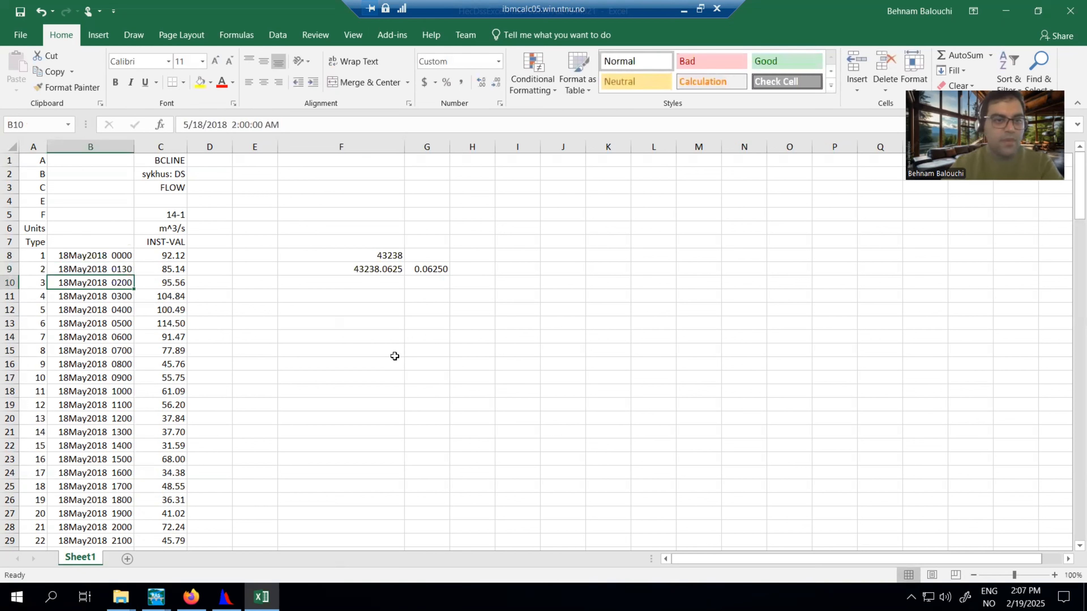
click(129, 273)
double_click(134, 276)
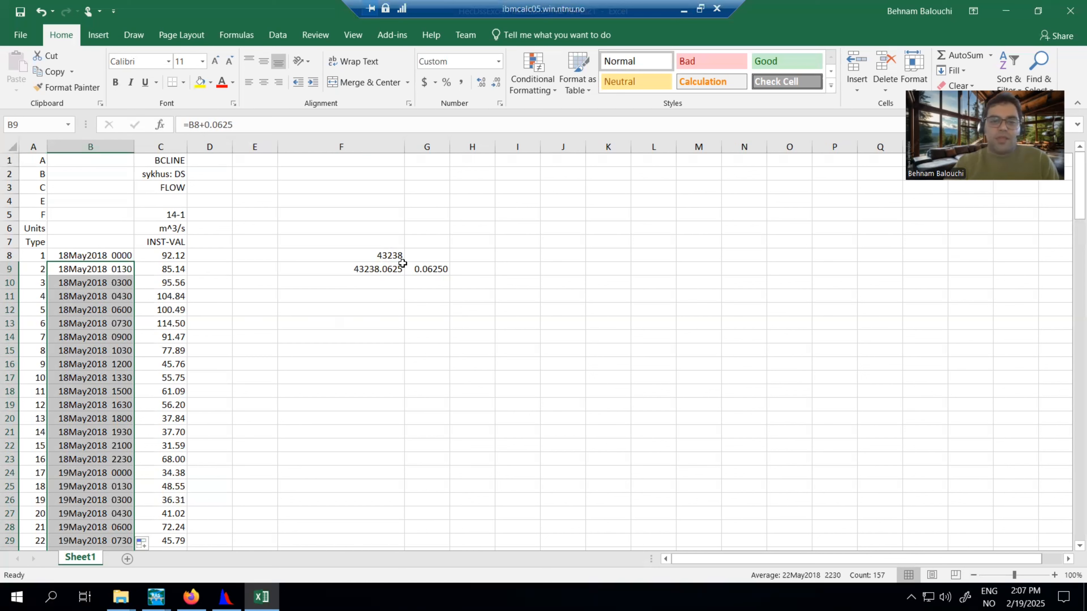
Try clearing the helper values in F8:G9 and undo the deletion.
click(112, 256)
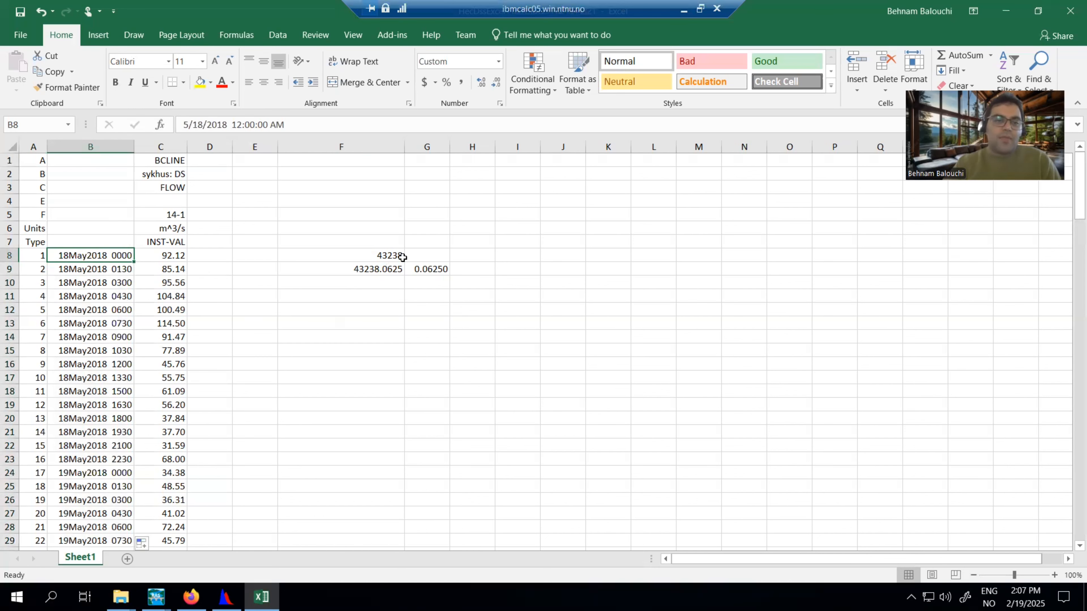
click(121, 270)
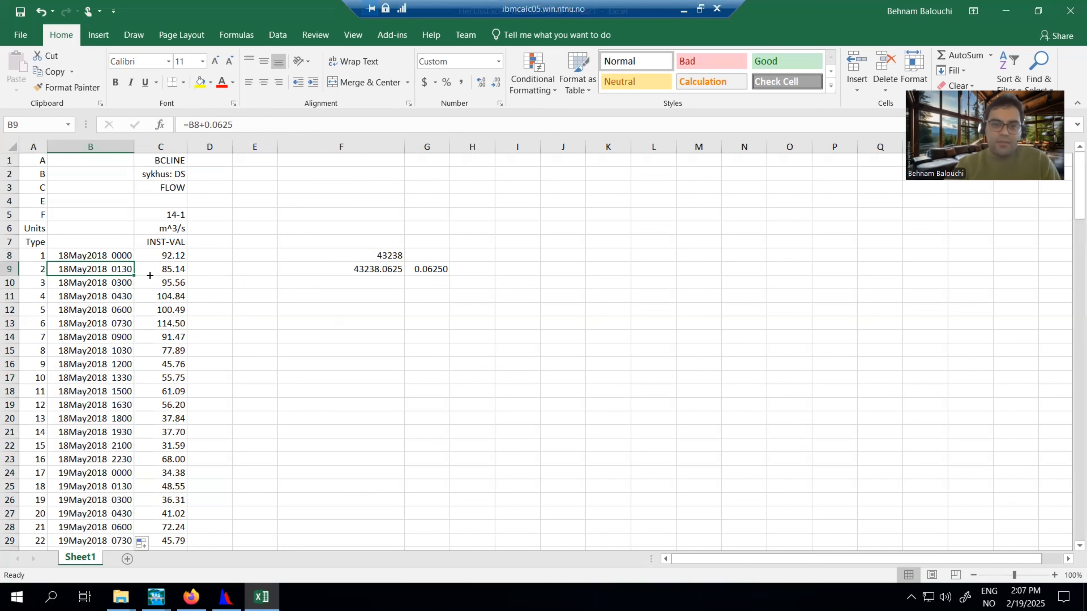
click(442, 272)
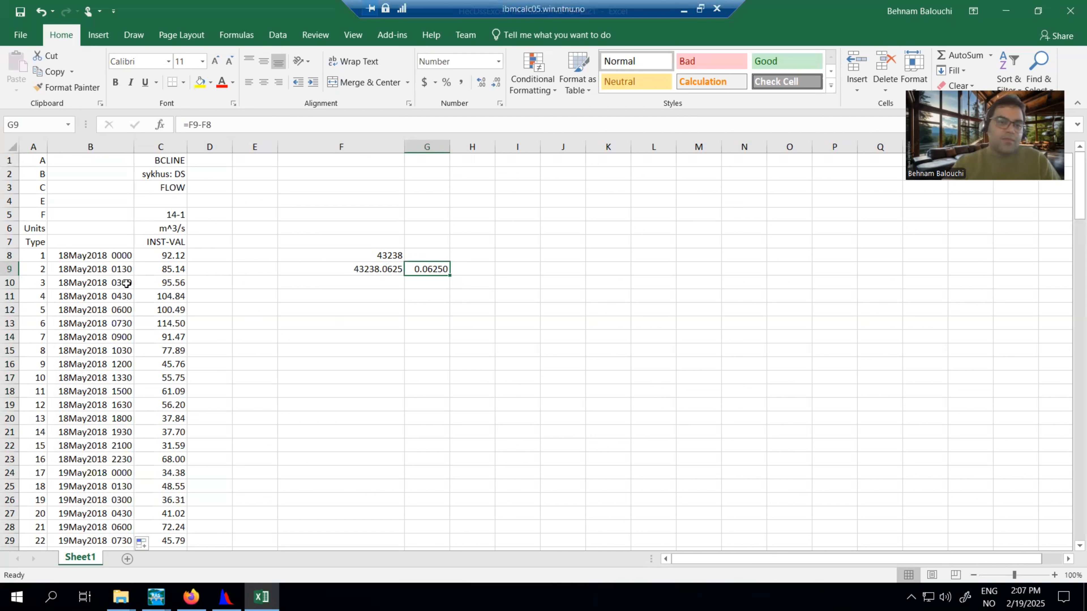
drag(386, 257, 430, 270)
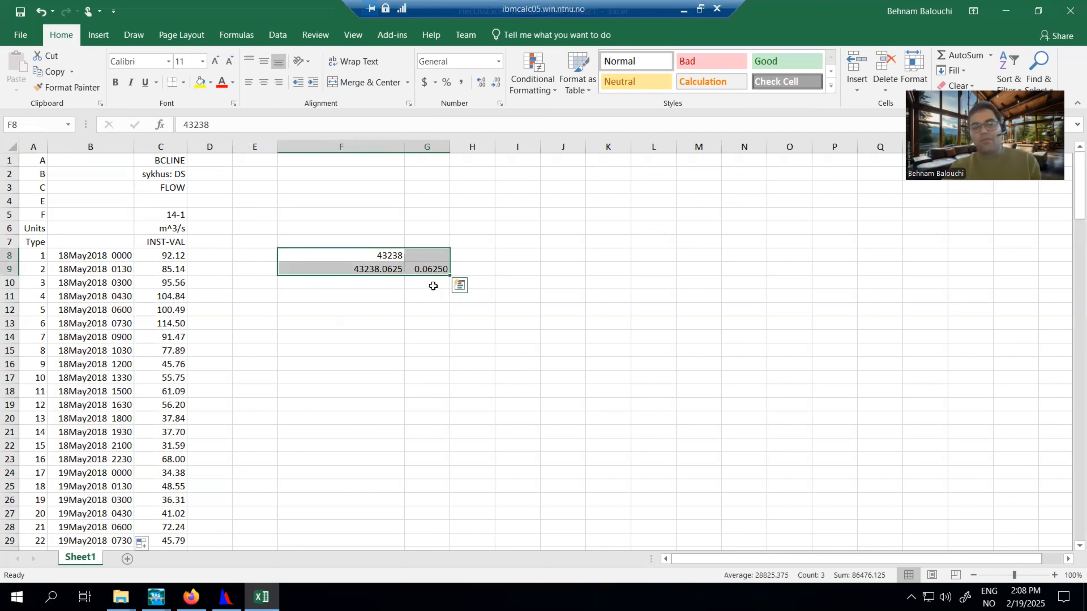
key(Delete)
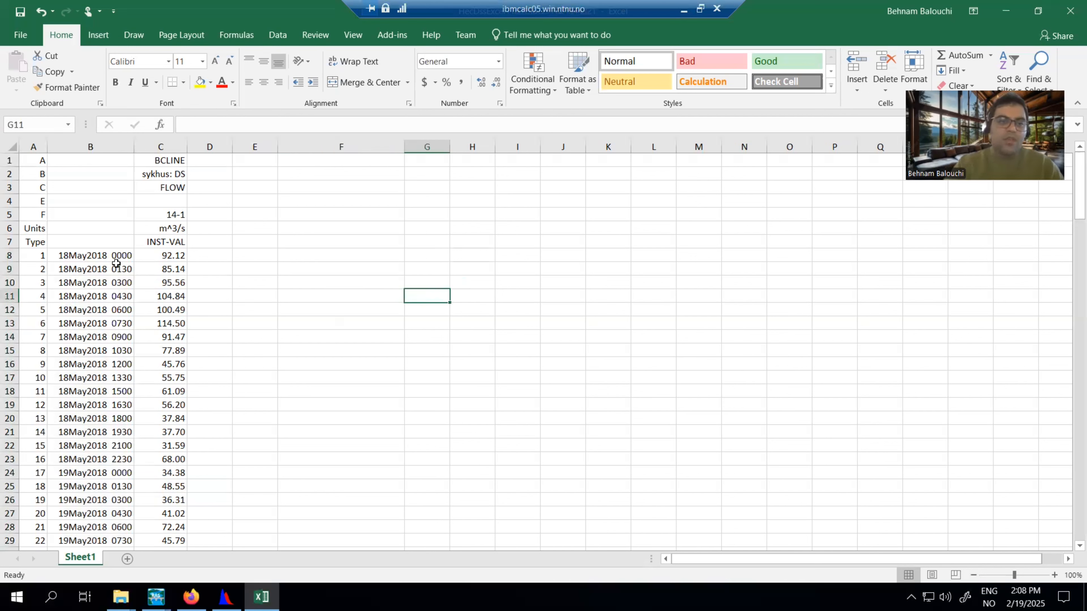
click(109, 257)
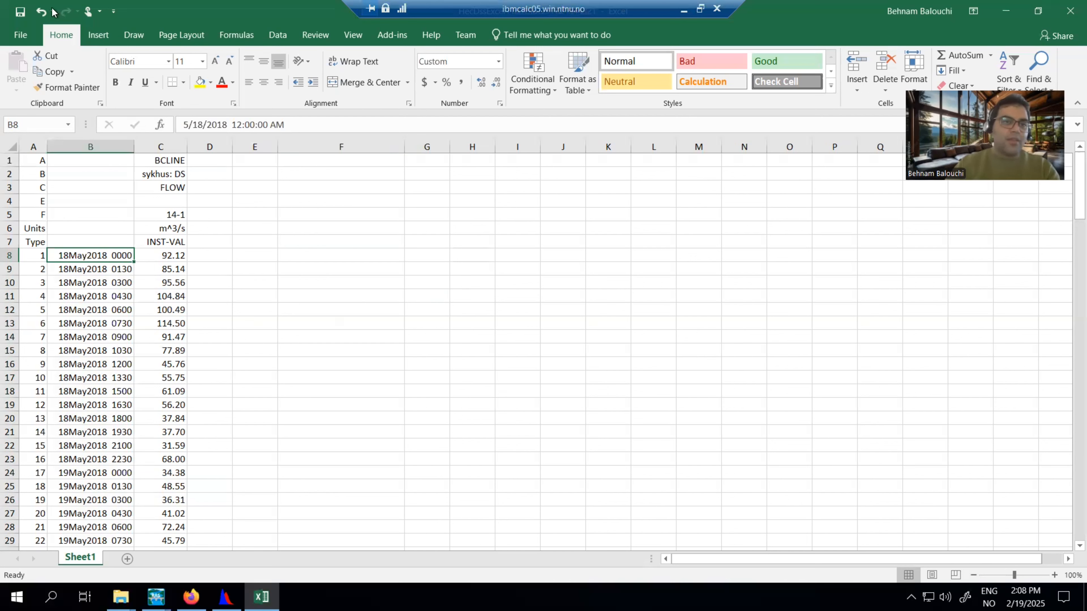
key(ctrl+z)
Clear the helper dates and the interval calculation from F8:G9.
click(391, 254)
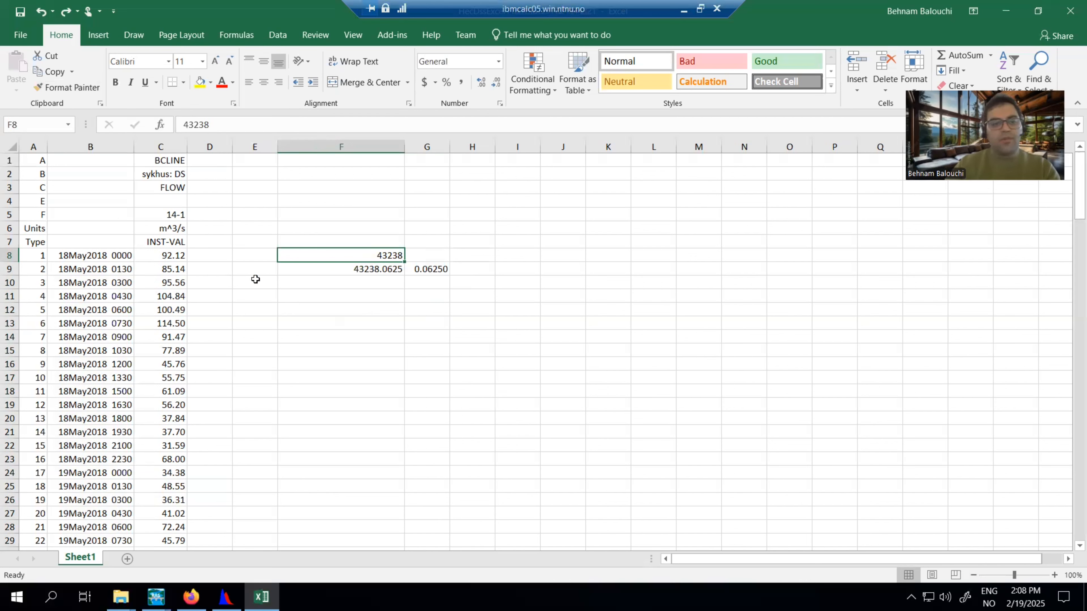
click(364, 270)
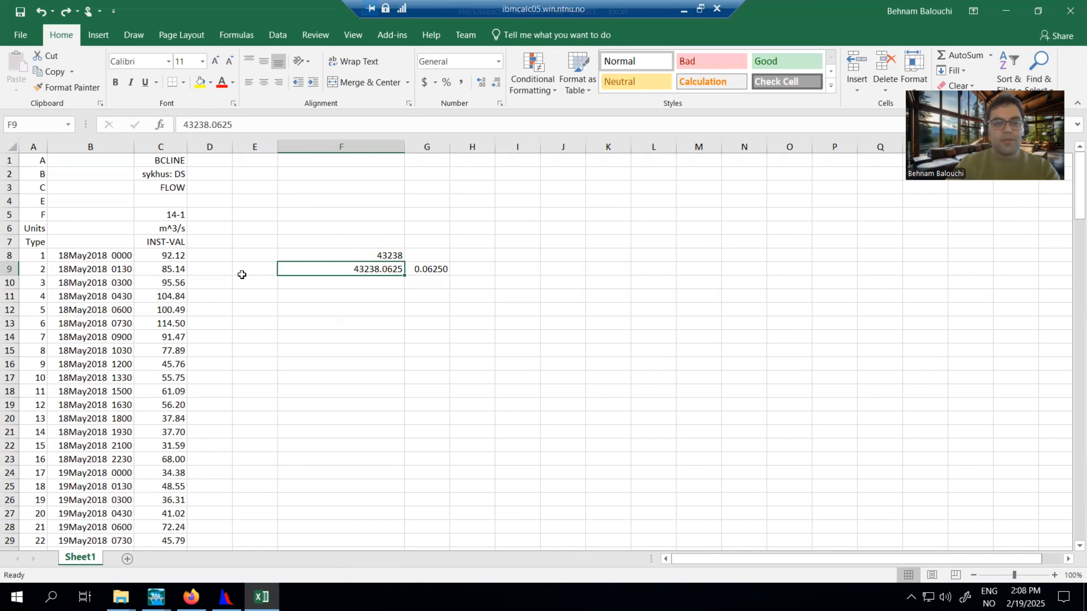
drag(361, 256, 437, 270)
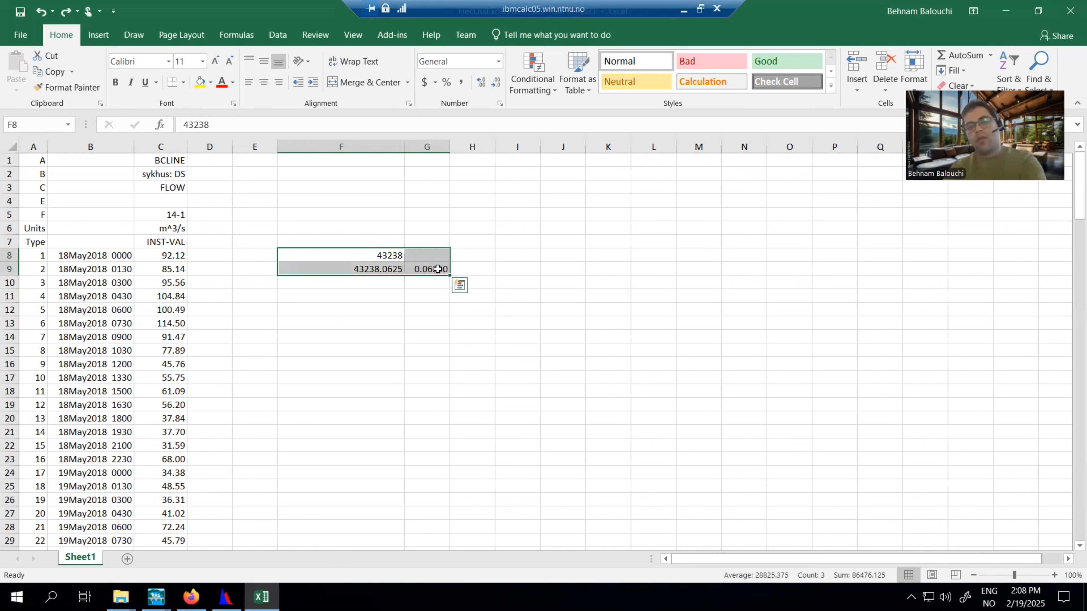
key(Delete)
click(383, 311)
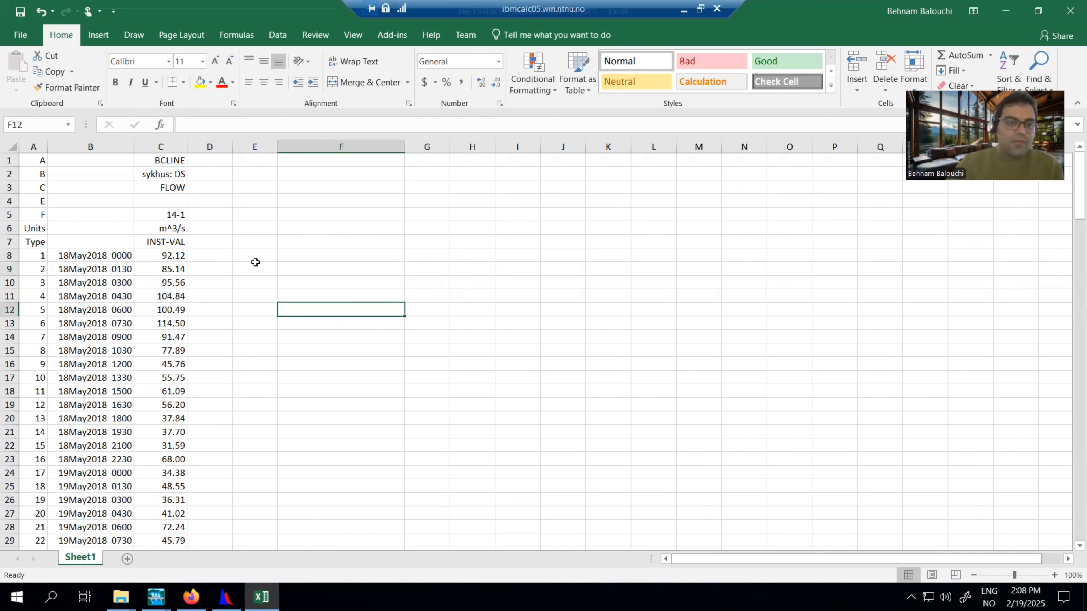
Try changing the part F entry in C5 to 1-1, then undo the edit.
click(169, 213)
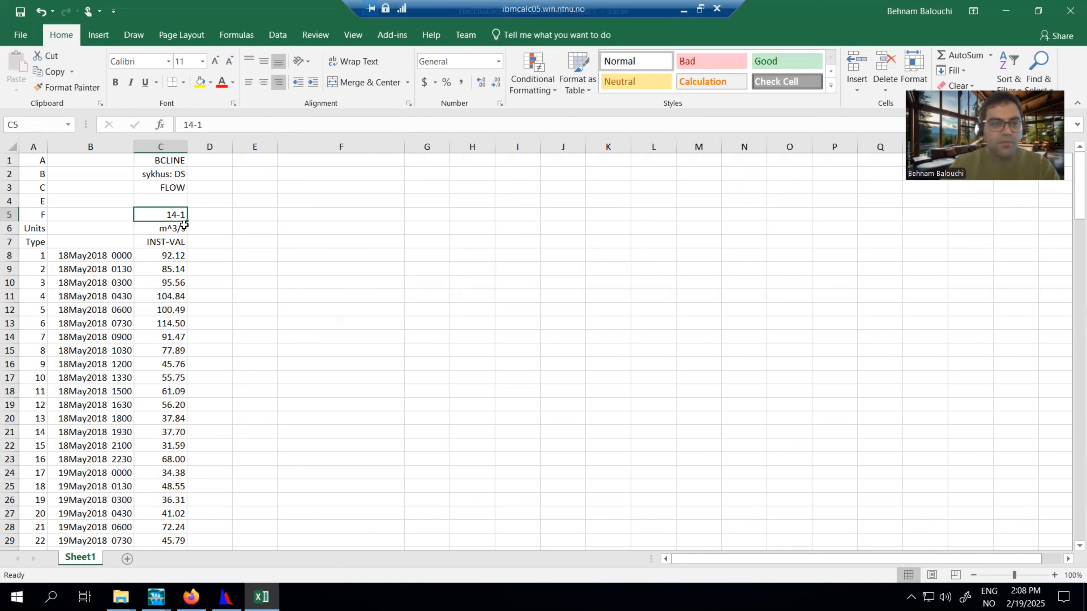
click(295, 257)
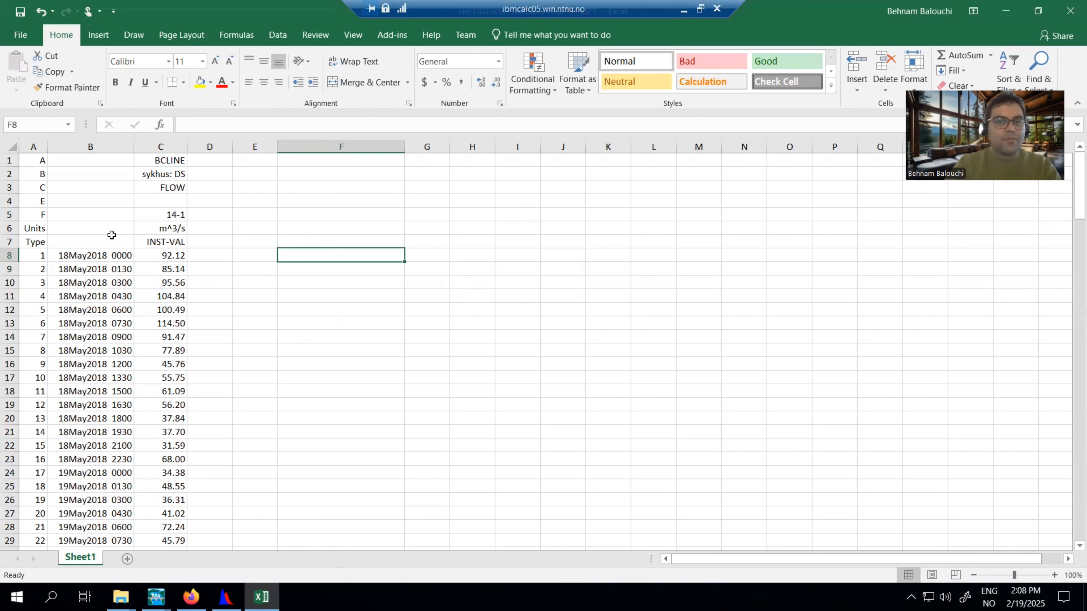
click(174, 214)
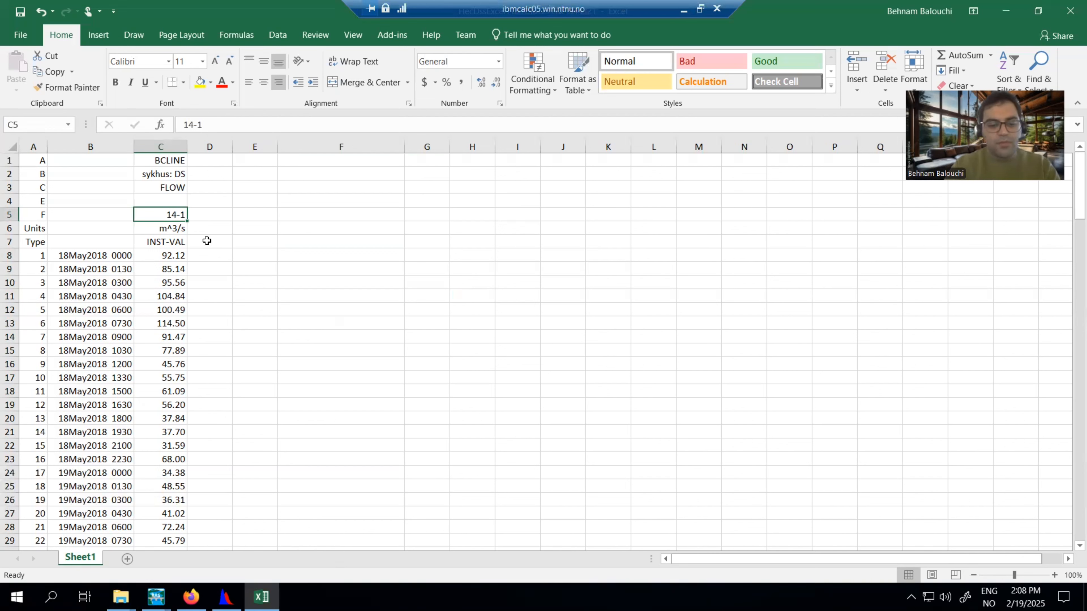
text(t)
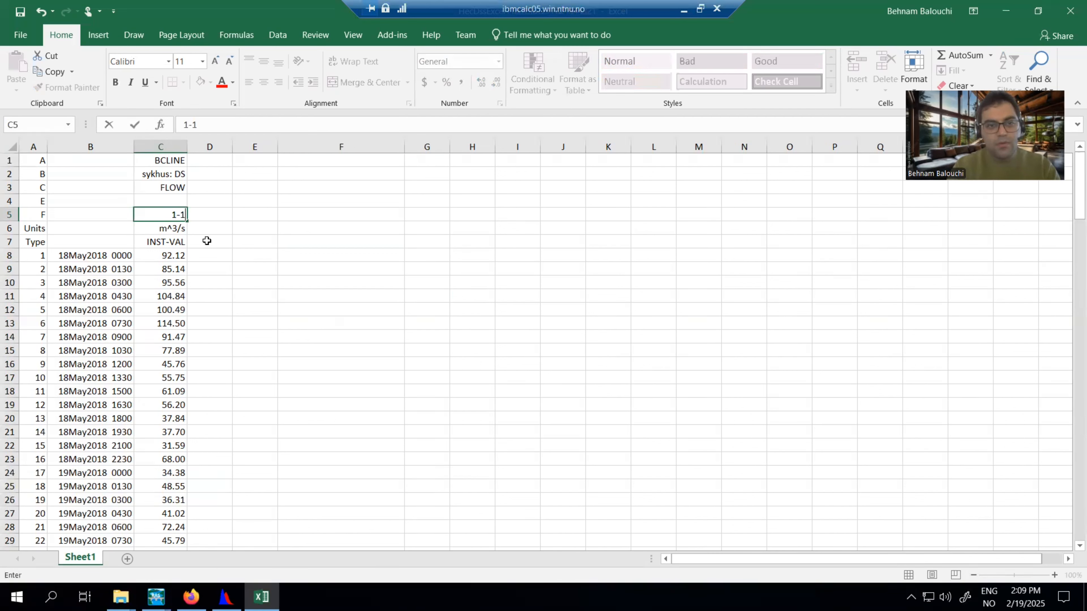
click(272, 260)
click(166, 215)
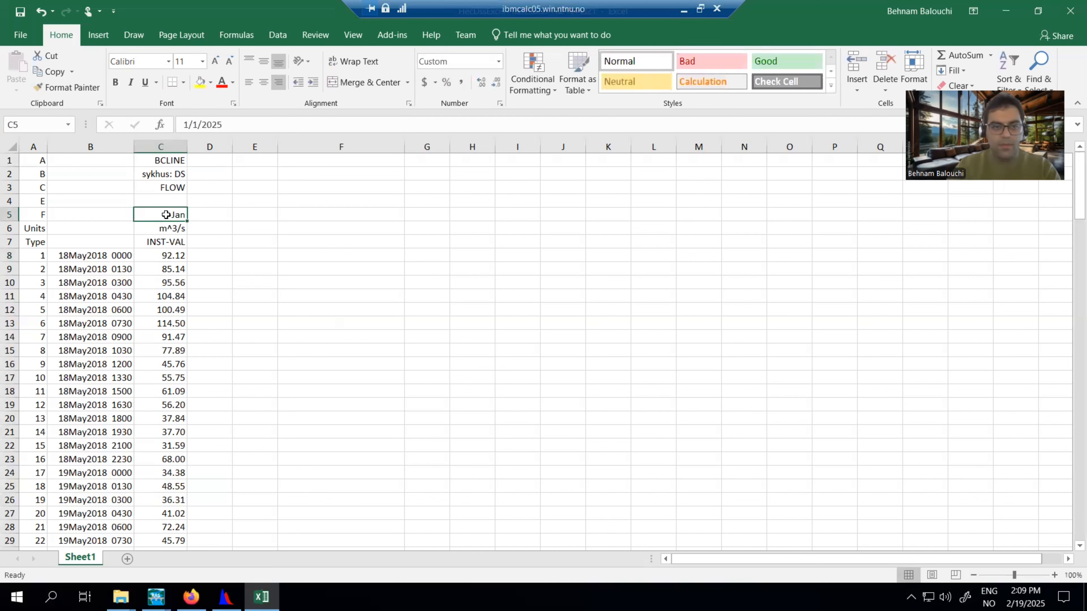
key(ctrl+z)
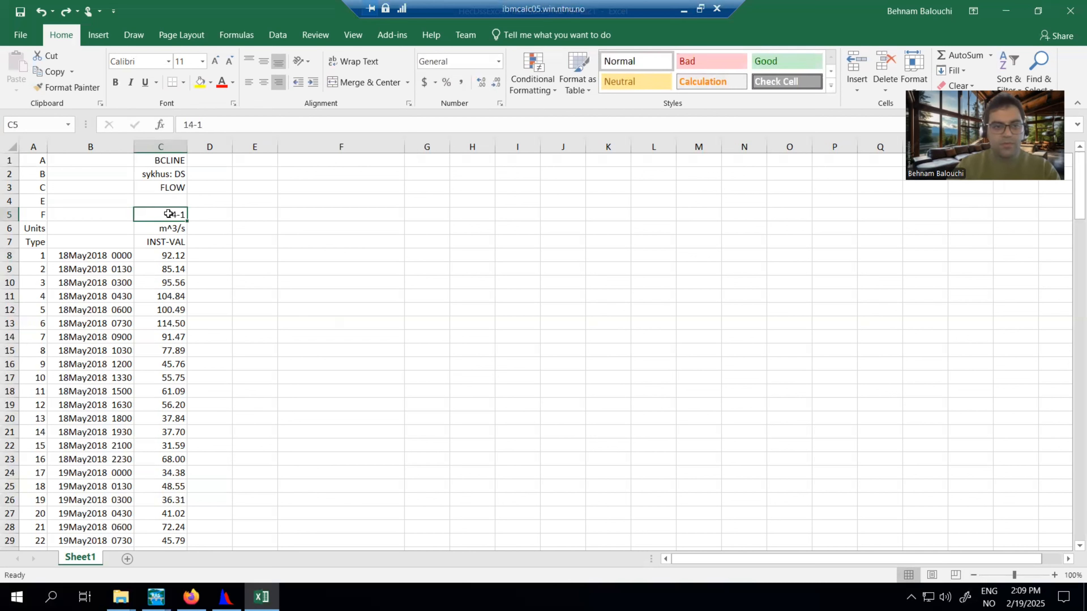
click(306, 232)
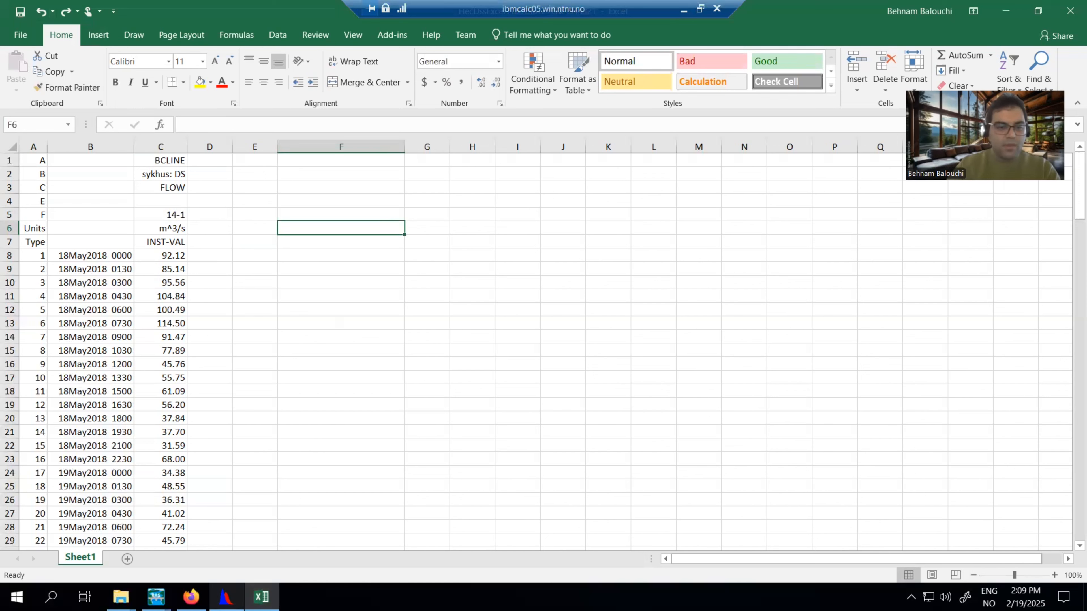
Switch to HEC-RAS 6.5 and open the project laardal-2018-sykhus-9-1 from the Hec-Ras course folder inside Behnam-2.
click(157, 597)
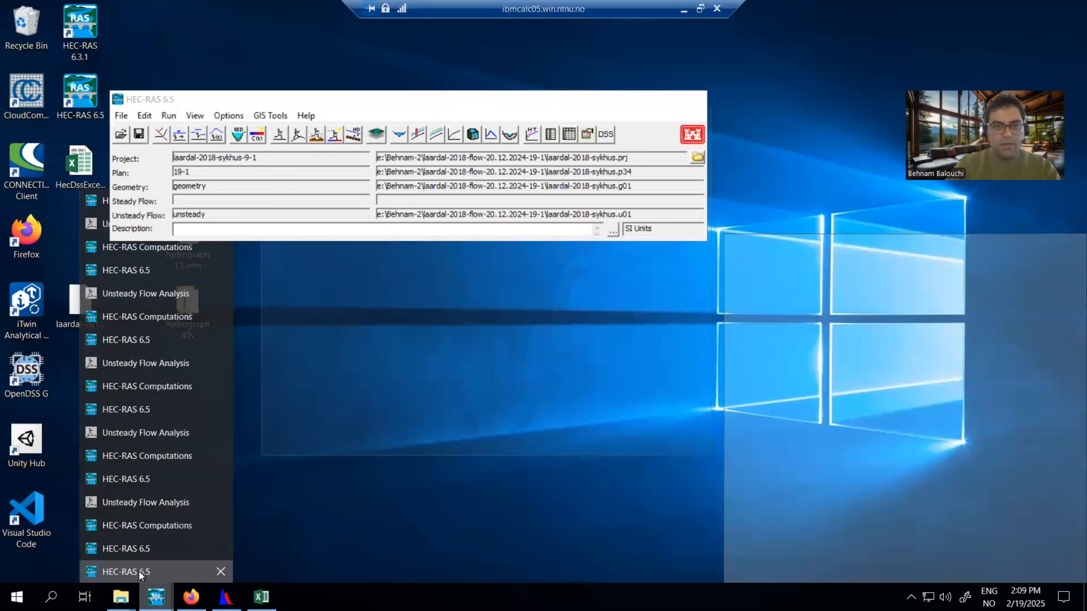
click(138, 571)
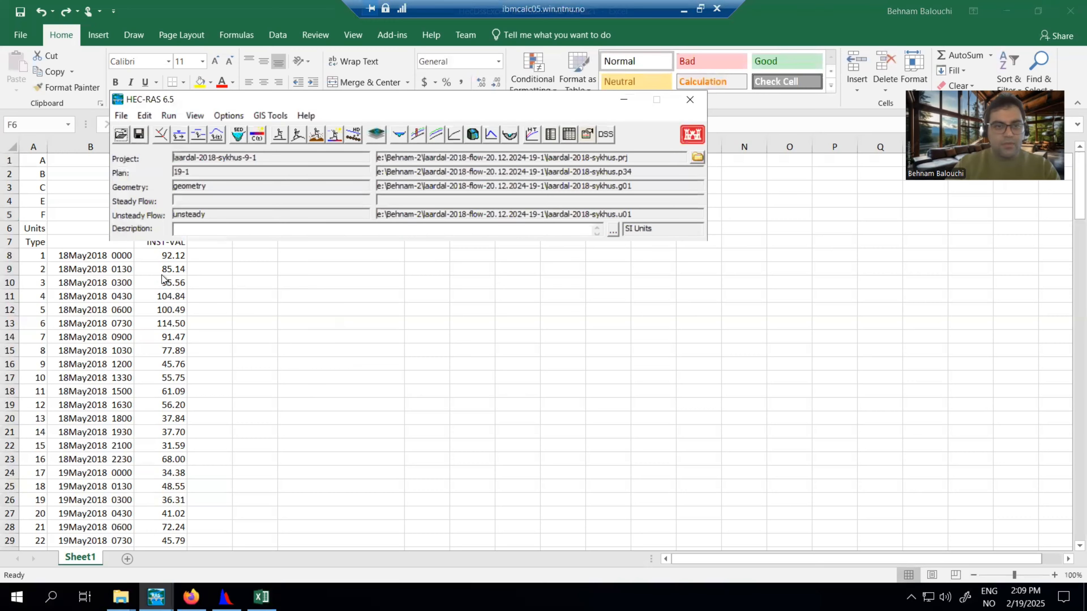
click(121, 134)
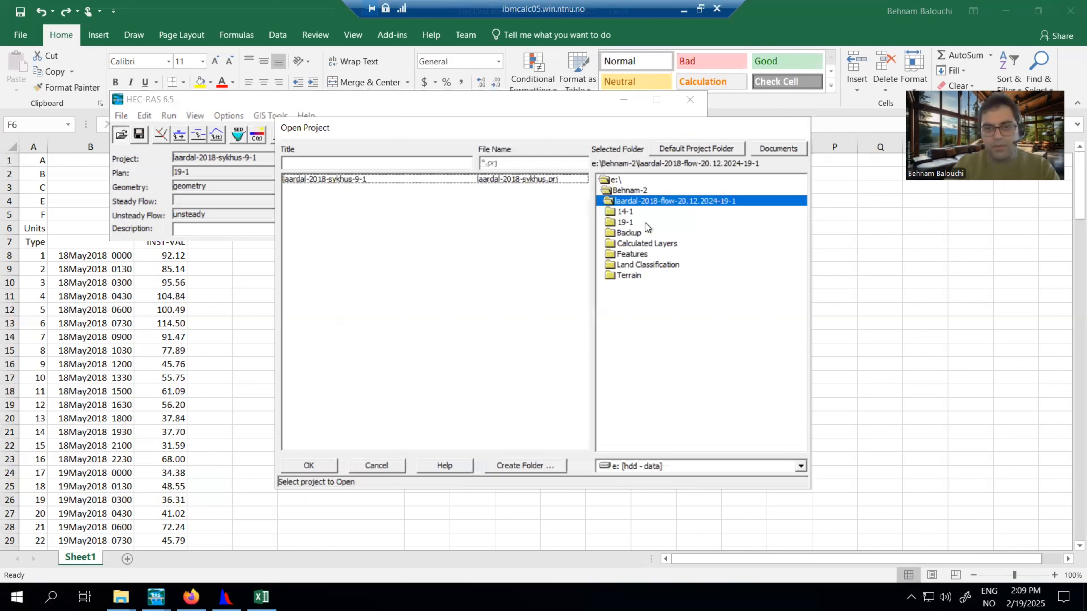
double_click(641, 192)
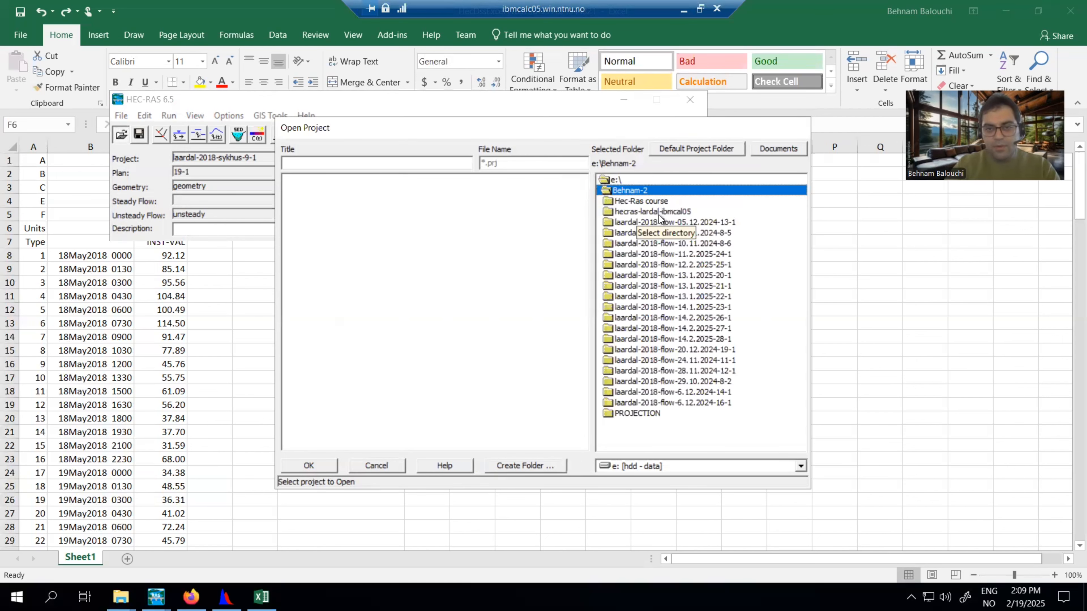
click(649, 201)
double_click(650, 203)
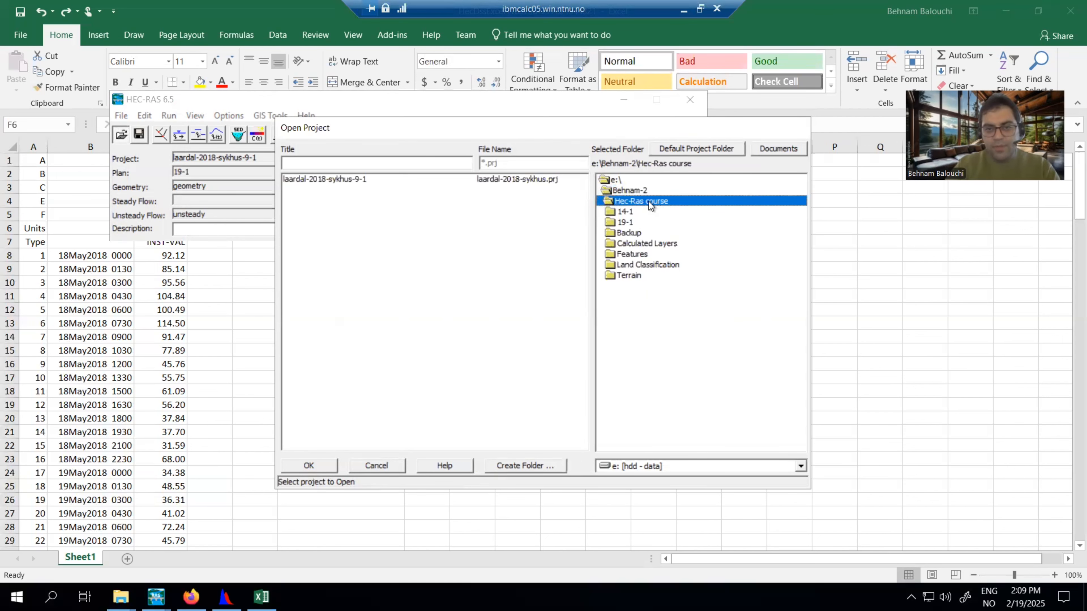
double_click(325, 180)
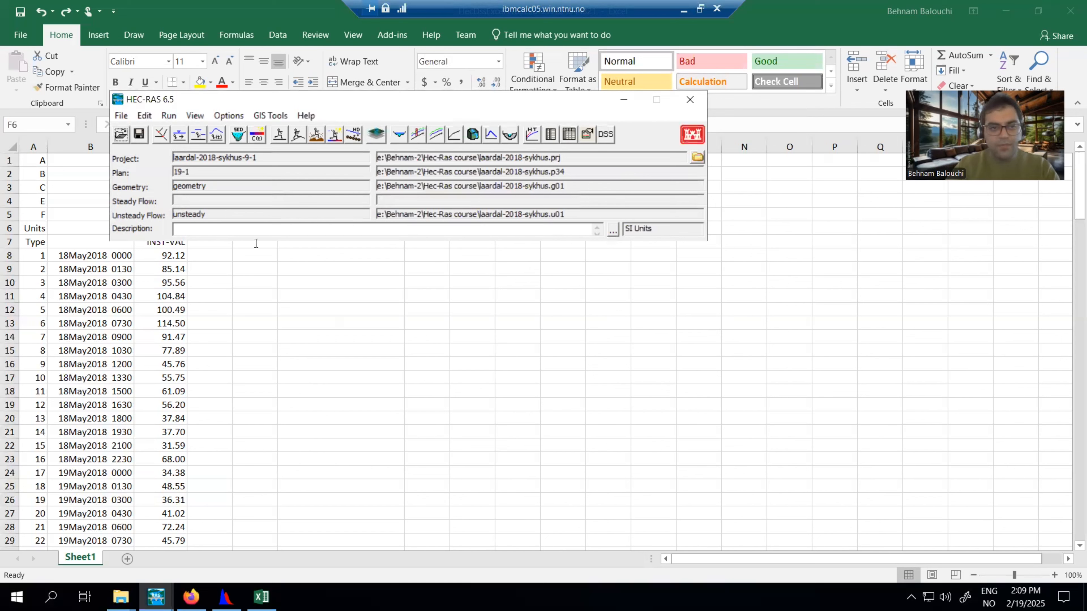
Return to the Excel sheet and review the timestamps in column B against the flow values in column C.
key(alt+Tab)
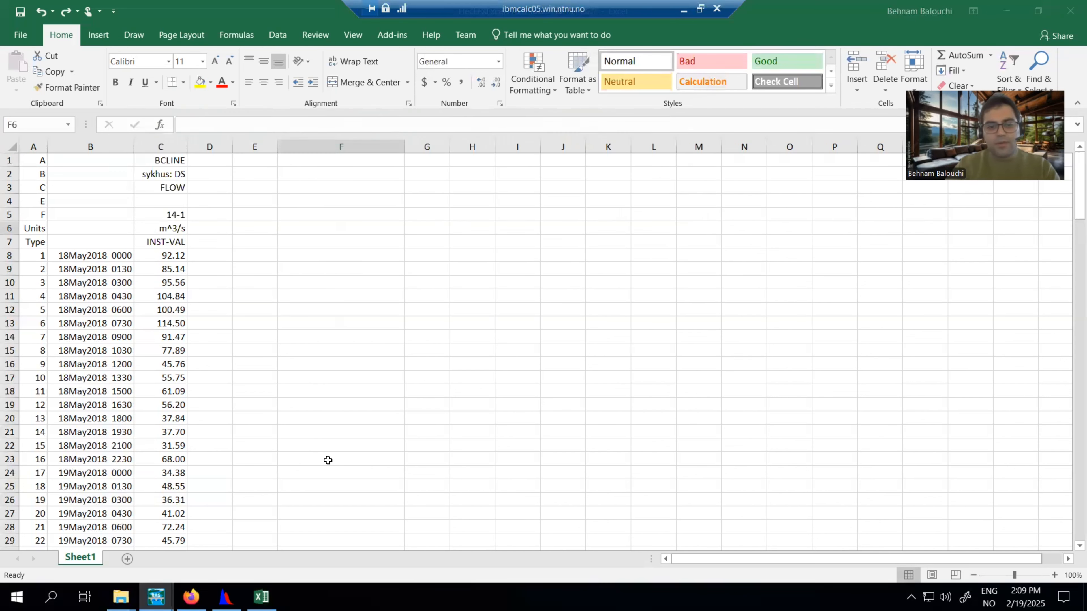
key(alt+Tab)
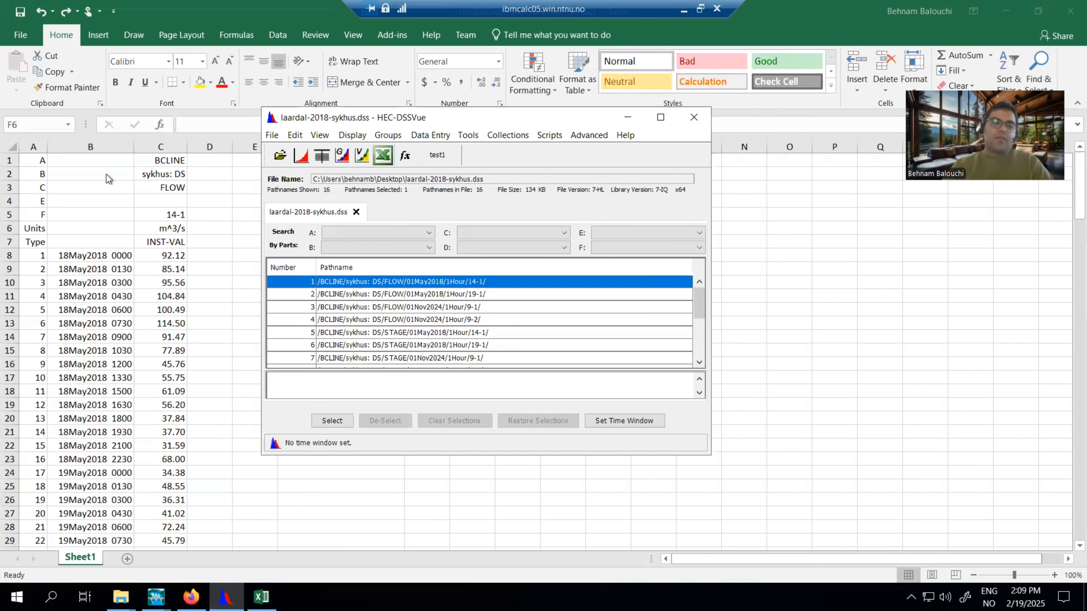
click(123, 265)
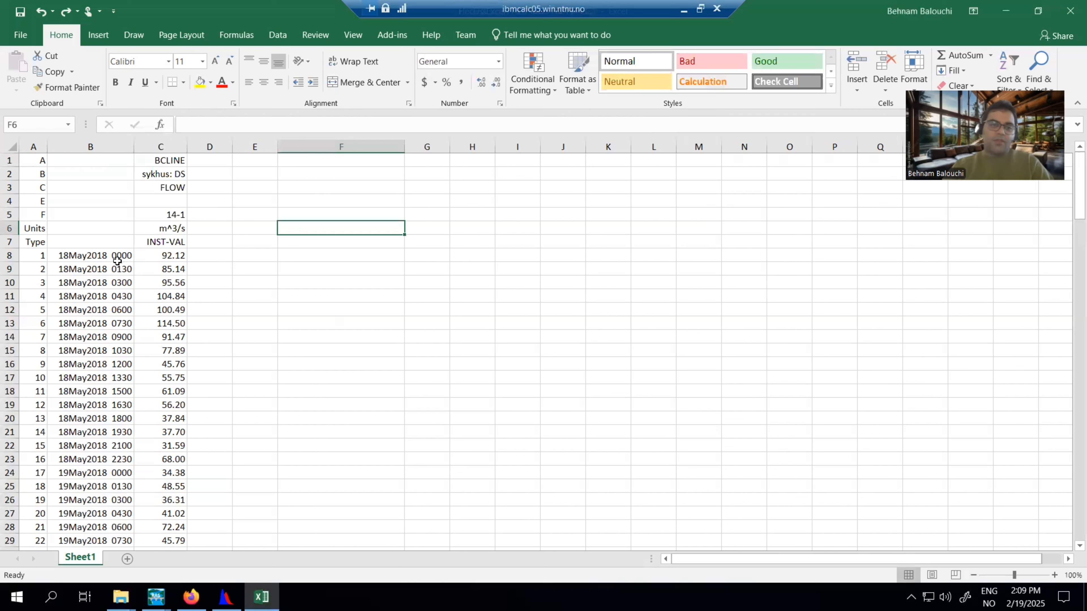
click(92, 141)
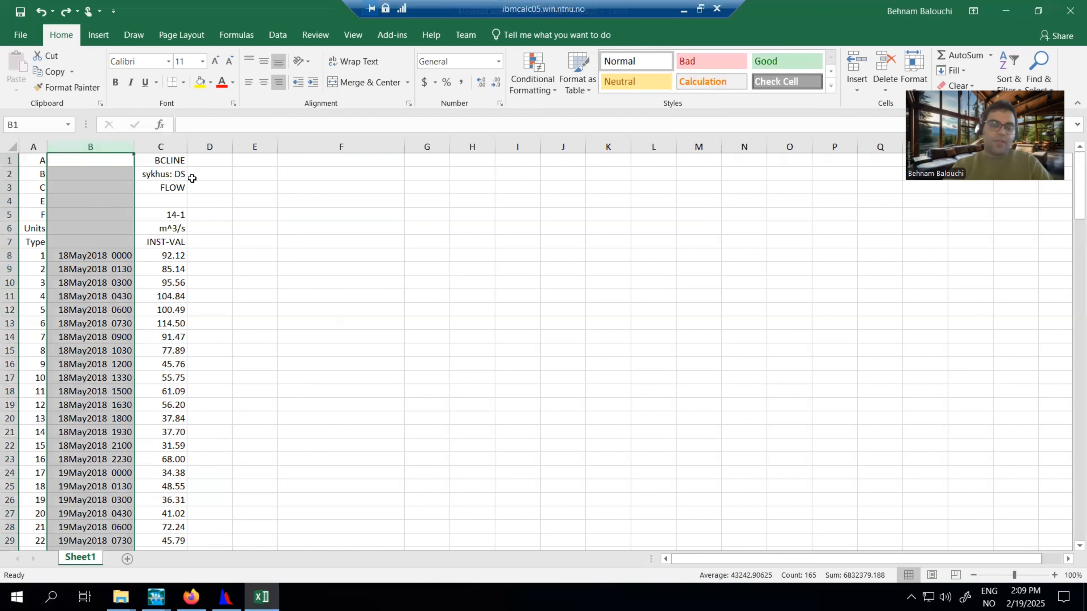
click(169, 144)
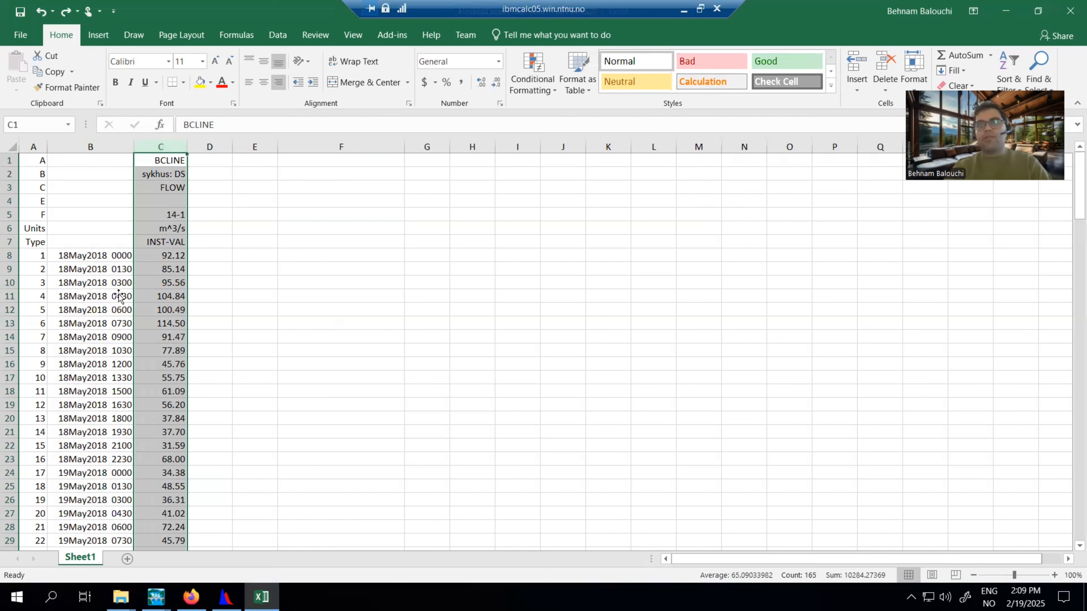
click(83, 283)
click(178, 281)
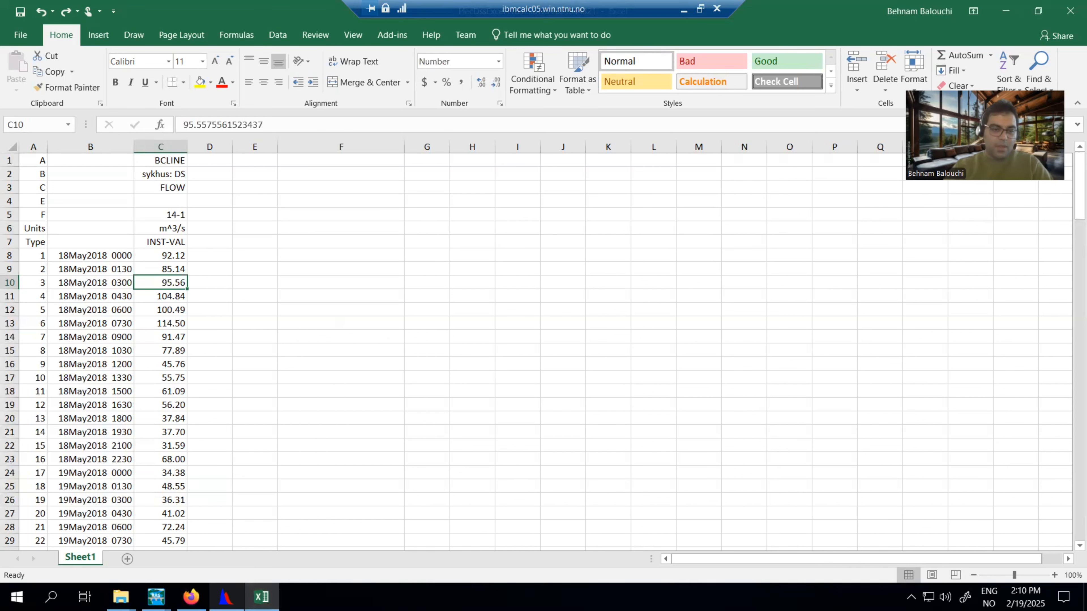
Switch to HEC-DSSVue and maximize its window.
click(225, 596)
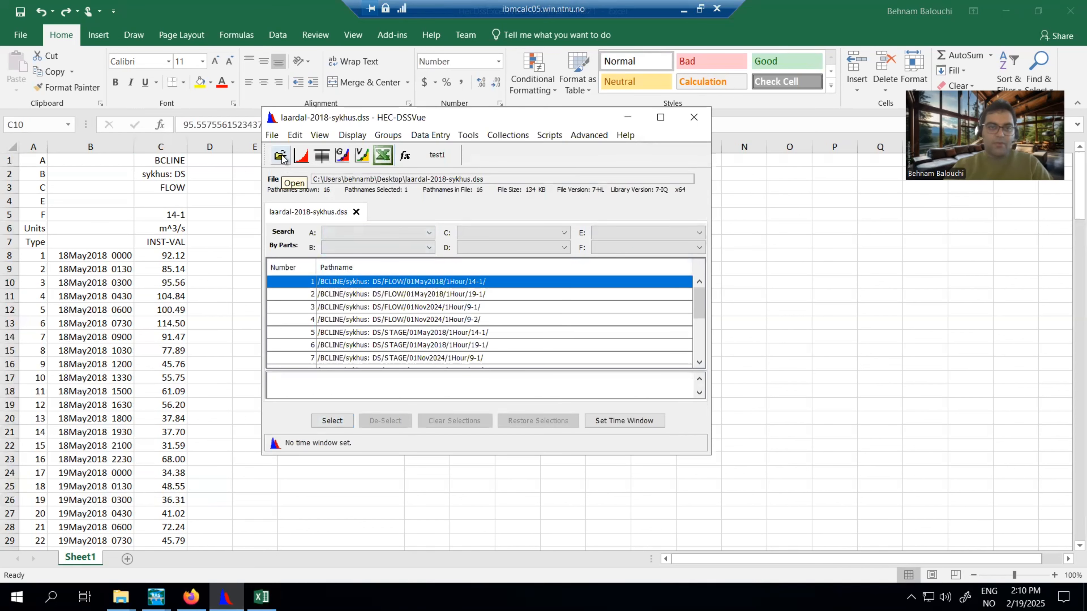
click(272, 136)
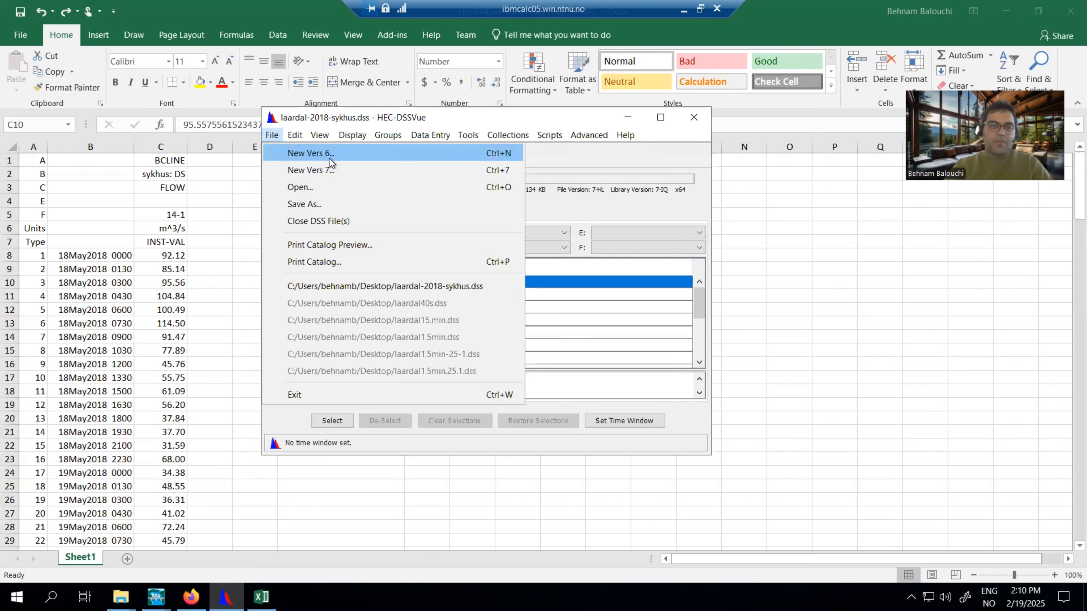
click(660, 117)
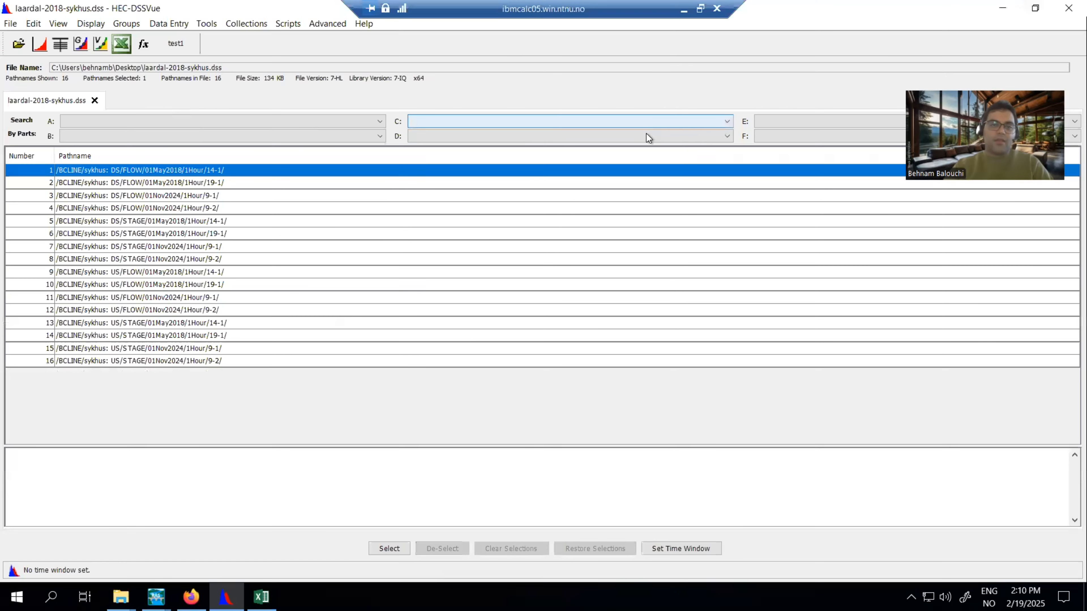
Create a new version 7 DSS file named hecrascourse1 on the Desktop and close laardal-2018-sykhus.dss.
click(10, 23)
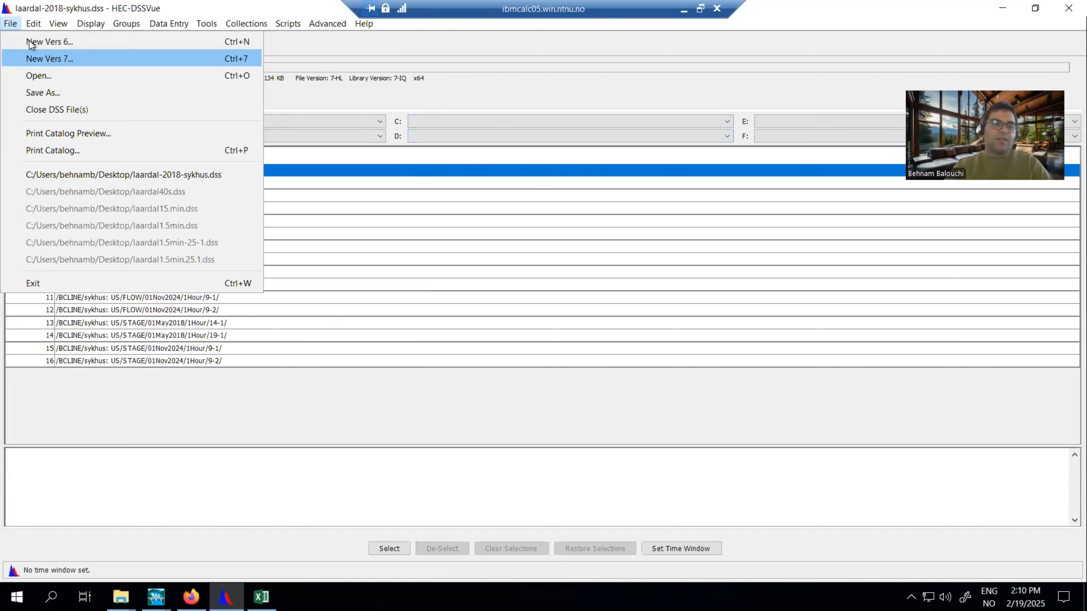
click(31, 51)
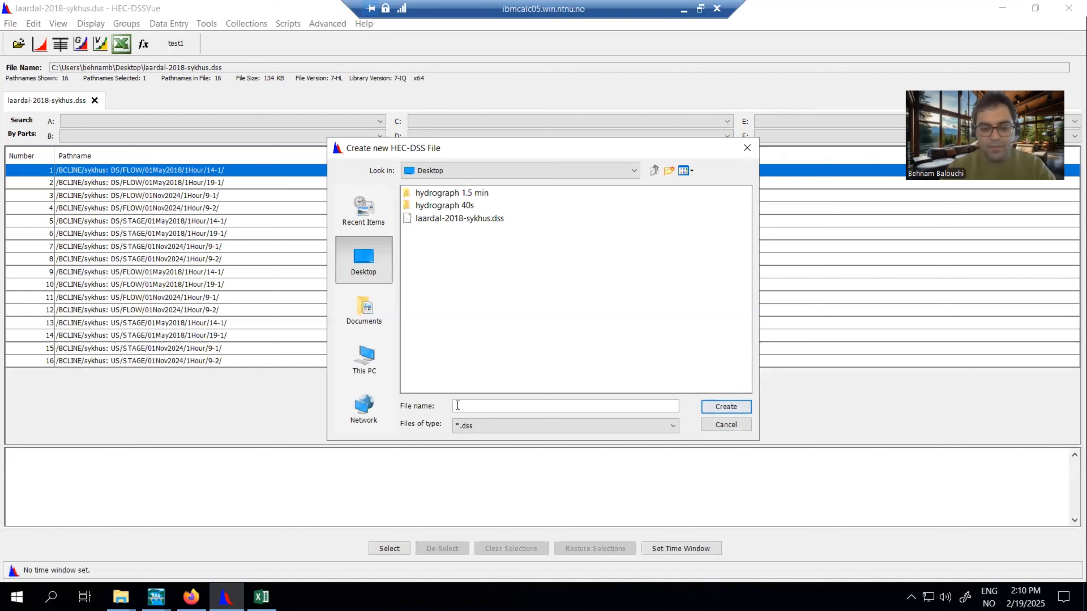
text(d)
text(ourse)
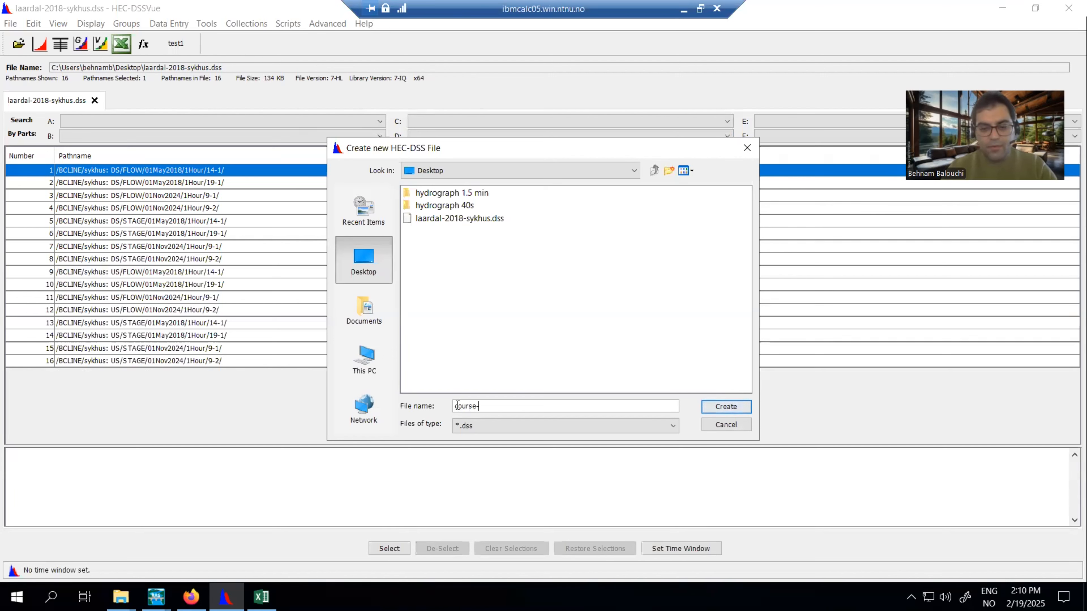
text(-te)
key(BackSpace)
key(BackSpace)
key(BackSpace)
key(BackSpace)
key(BackSpace)
key(BackSpace)
key(BackSpace)
key(BackSpace)
key(BackSpace)
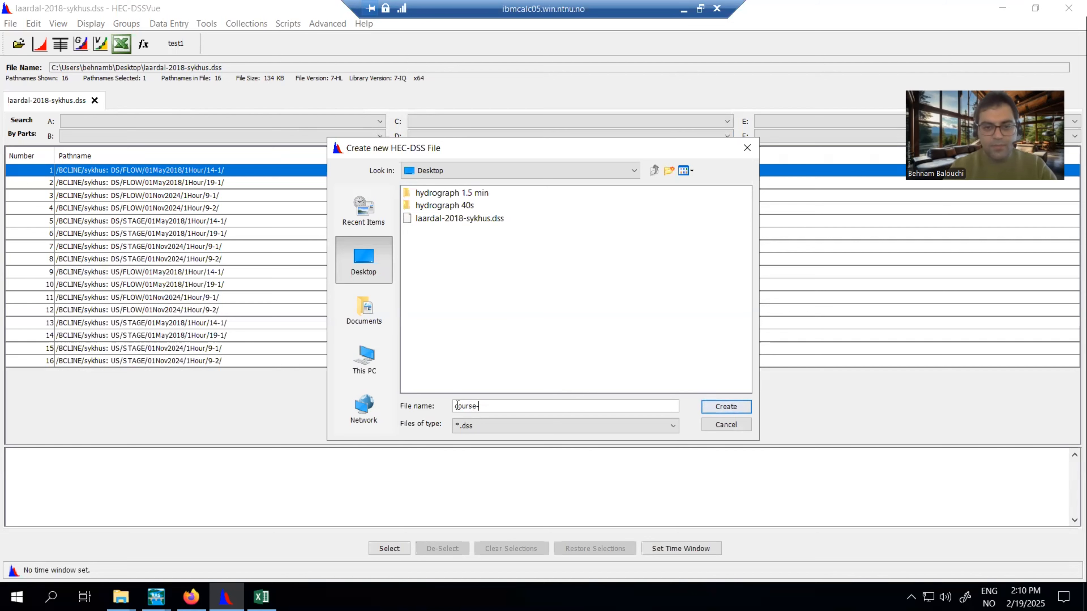
text(tecrascourse)
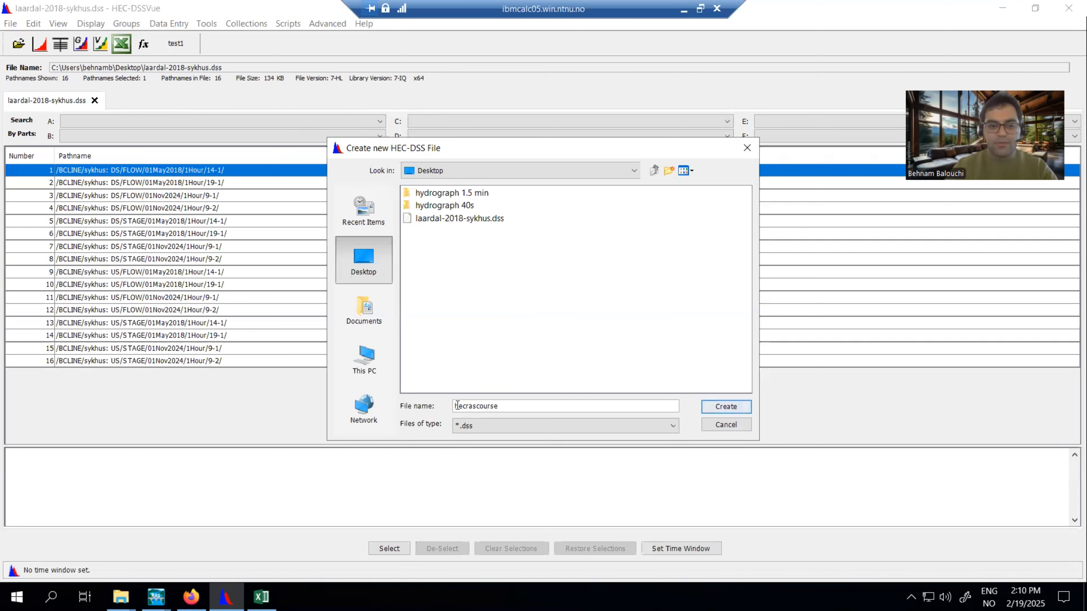
text(1)
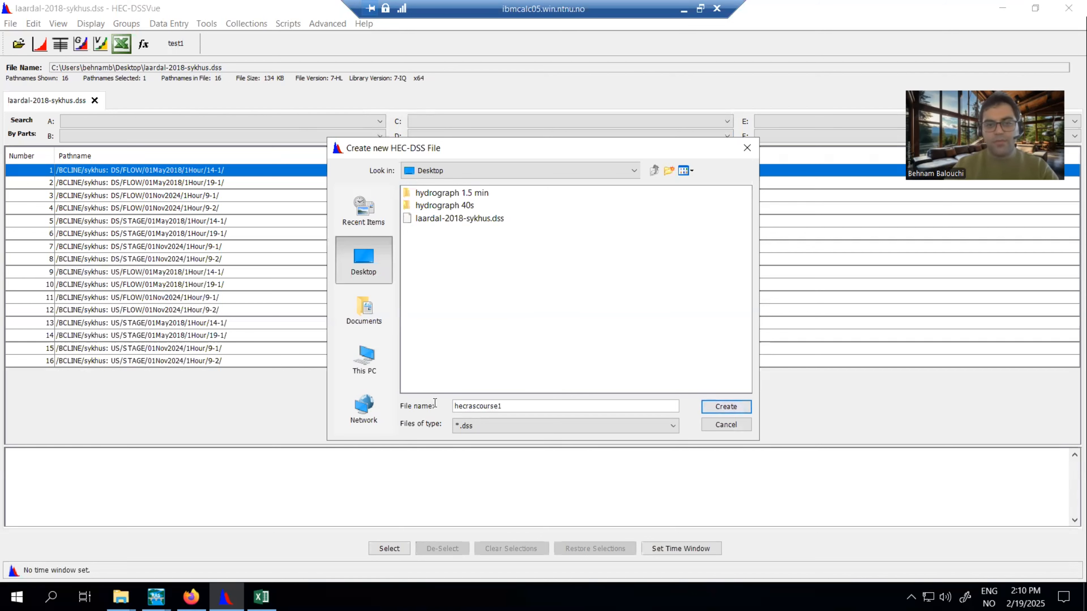
click(737, 406)
click(543, 313)
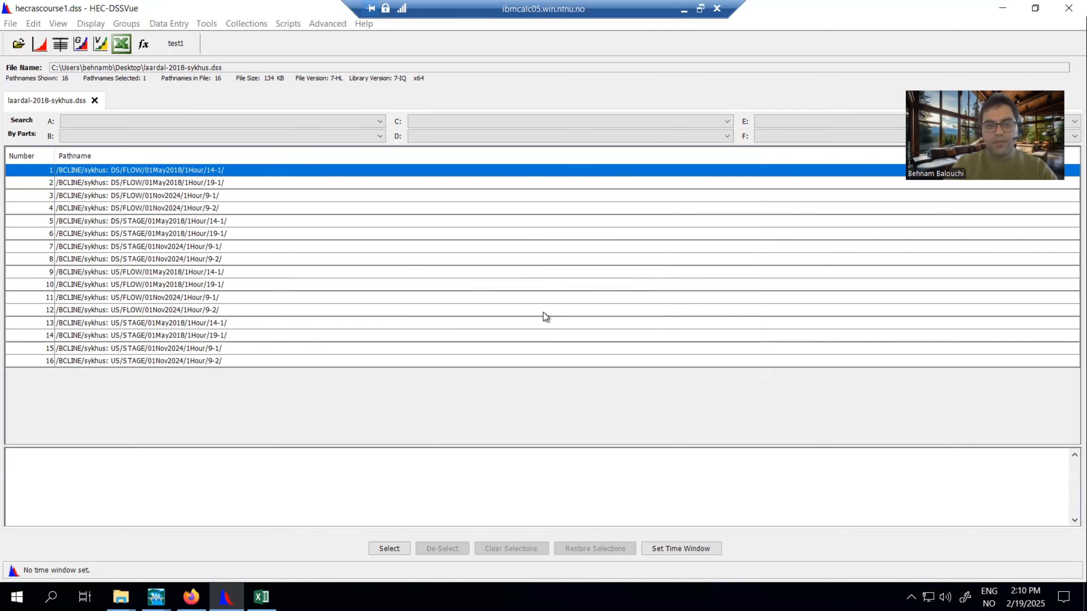
click(60, 103)
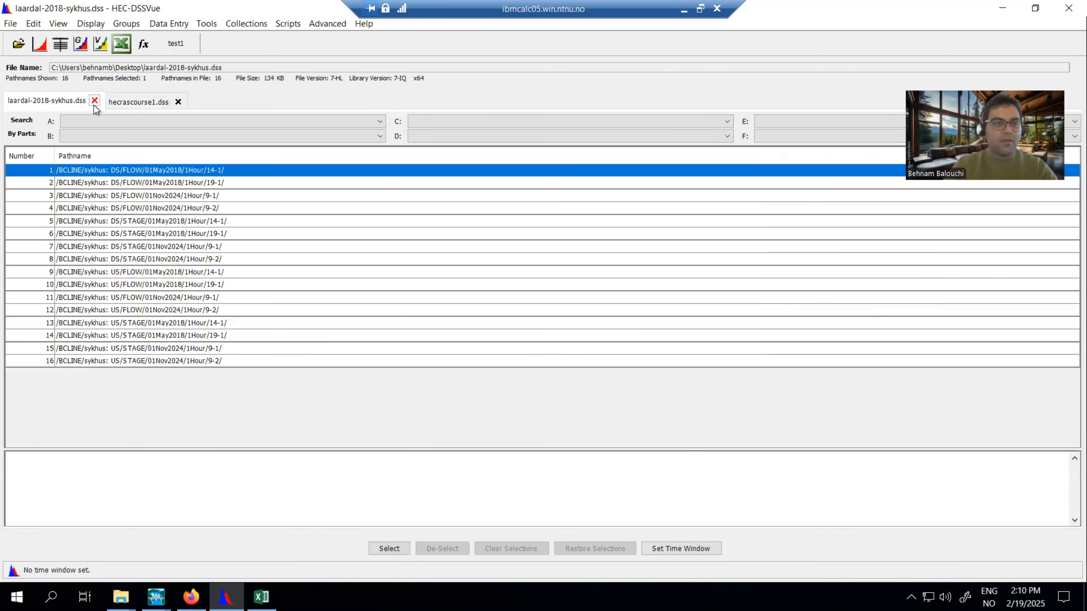
click(95, 102)
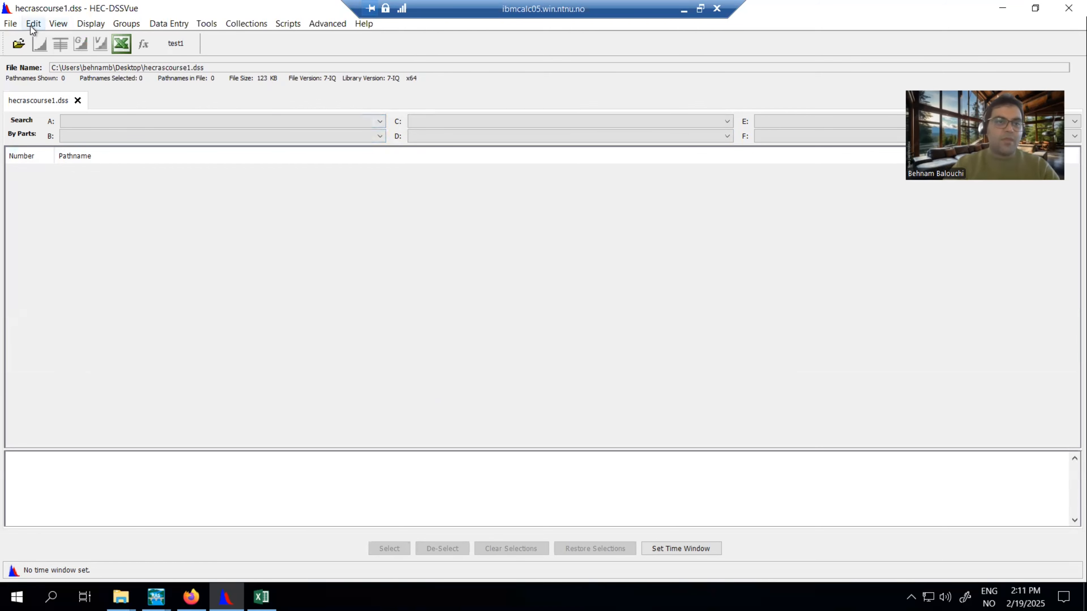
click(10, 23)
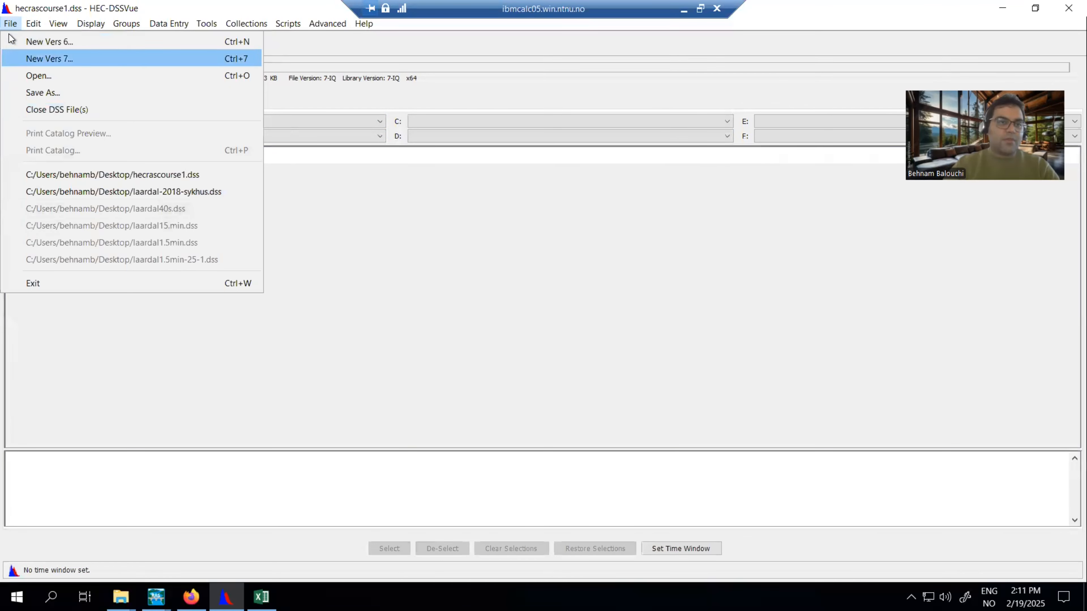
mouse_move(33, 24)
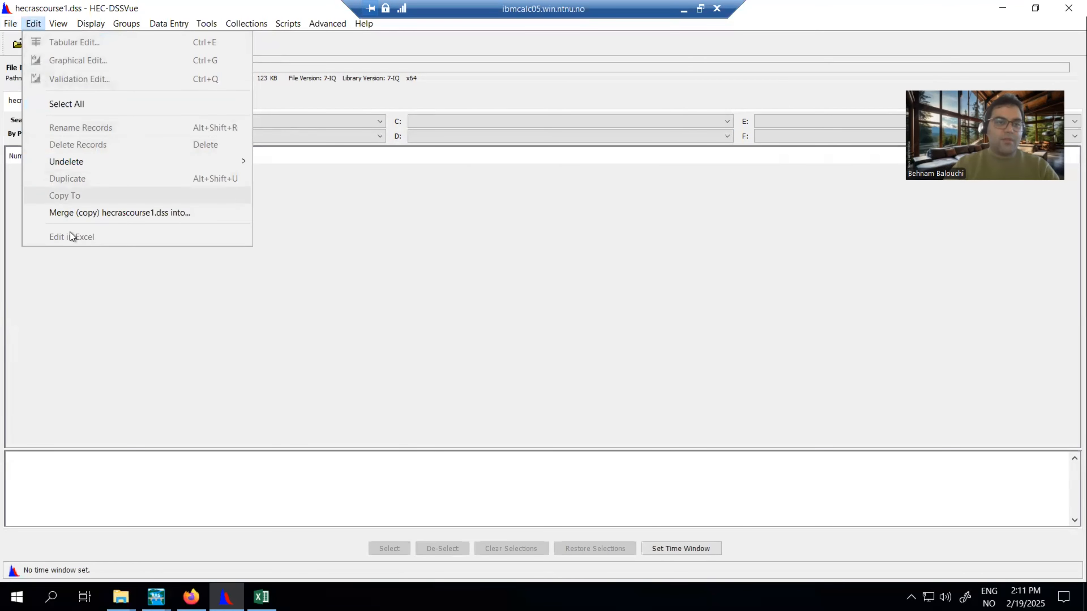
key(Right)
key(Right)
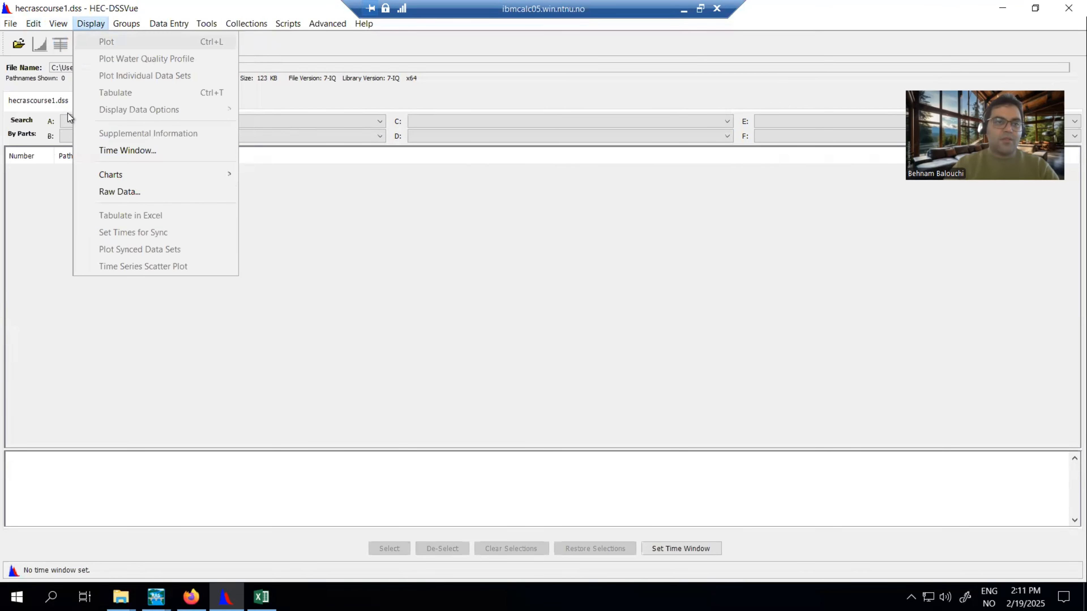
key(Left)
key(Right)
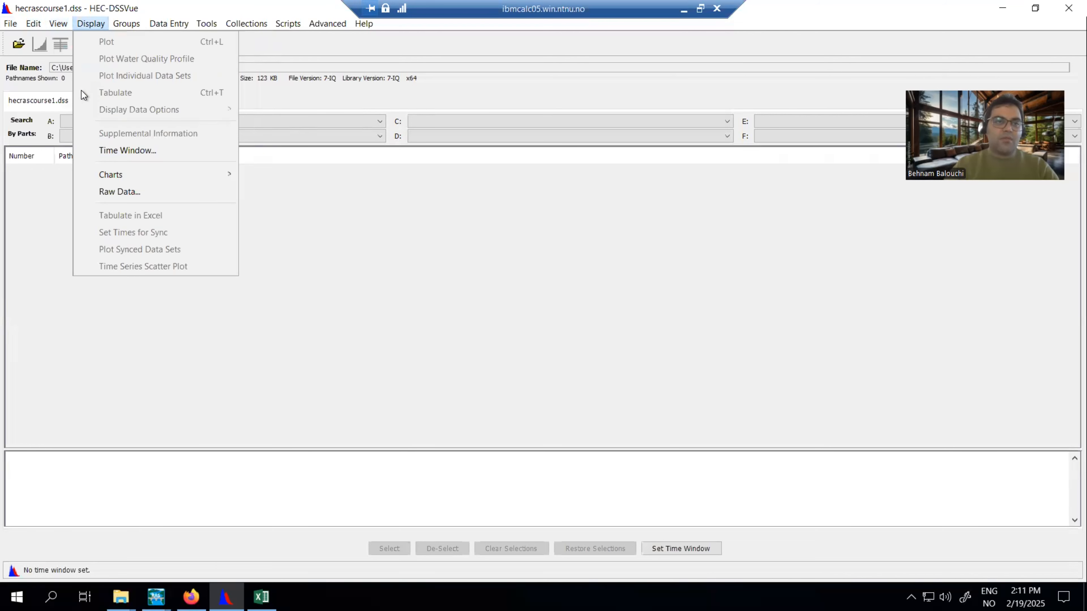
Load the workbook HecDssExcel11637587277821344321.xlsx from the Desktop for an Excel data import into hecrascourse1.dss.
key(Right)
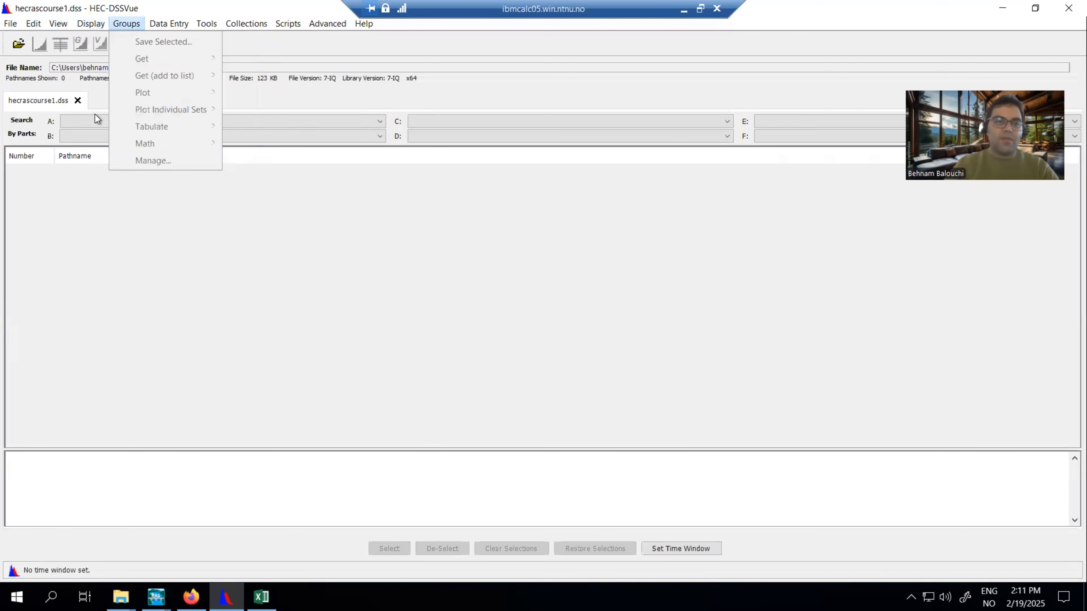
key(Right)
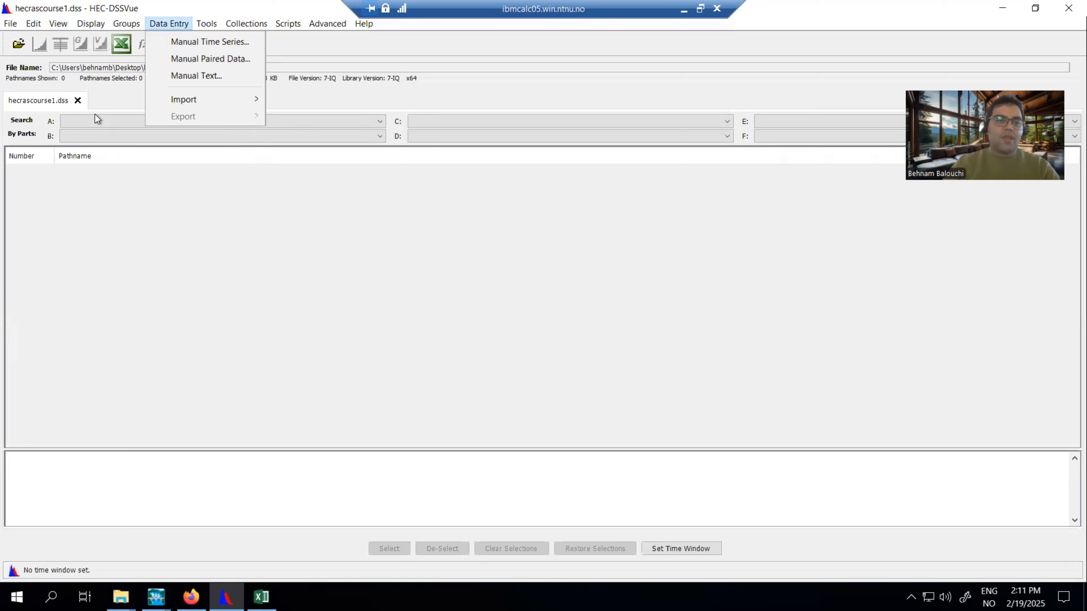
key(Down)
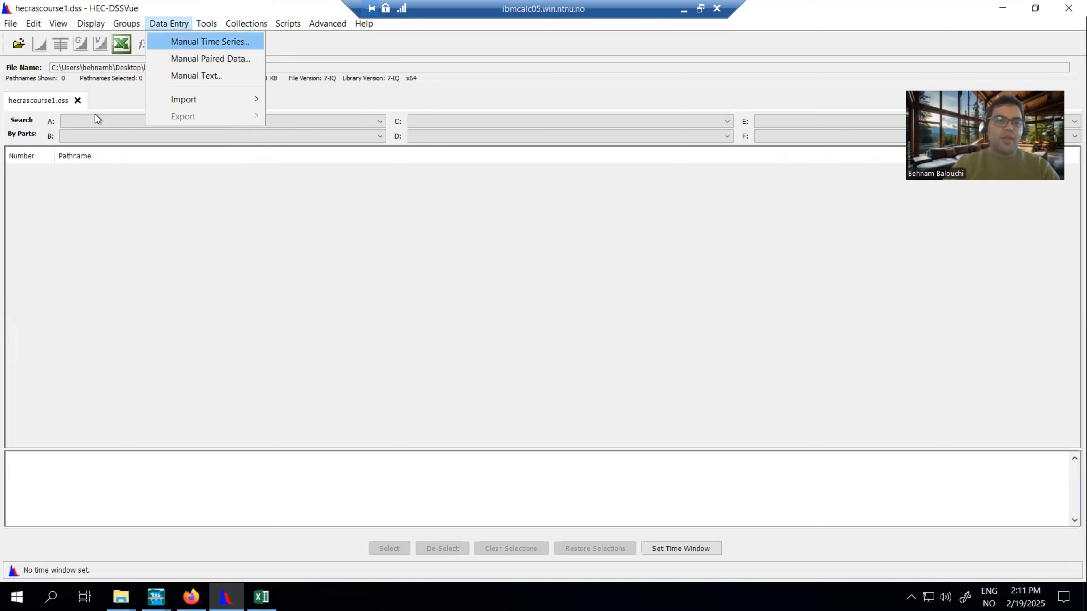
key(Down)
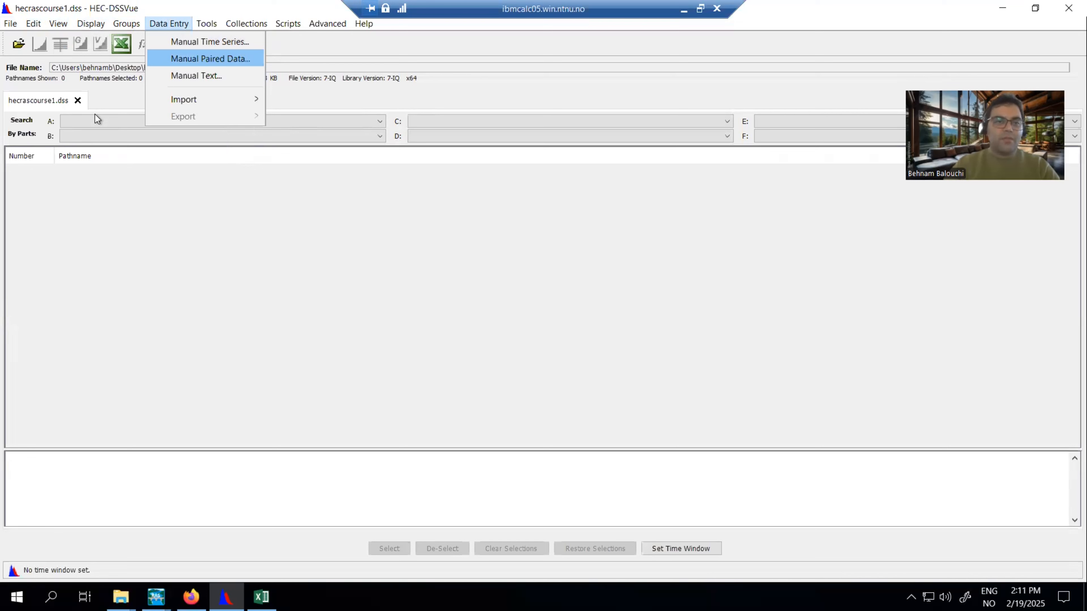
mouse_move(184, 100)
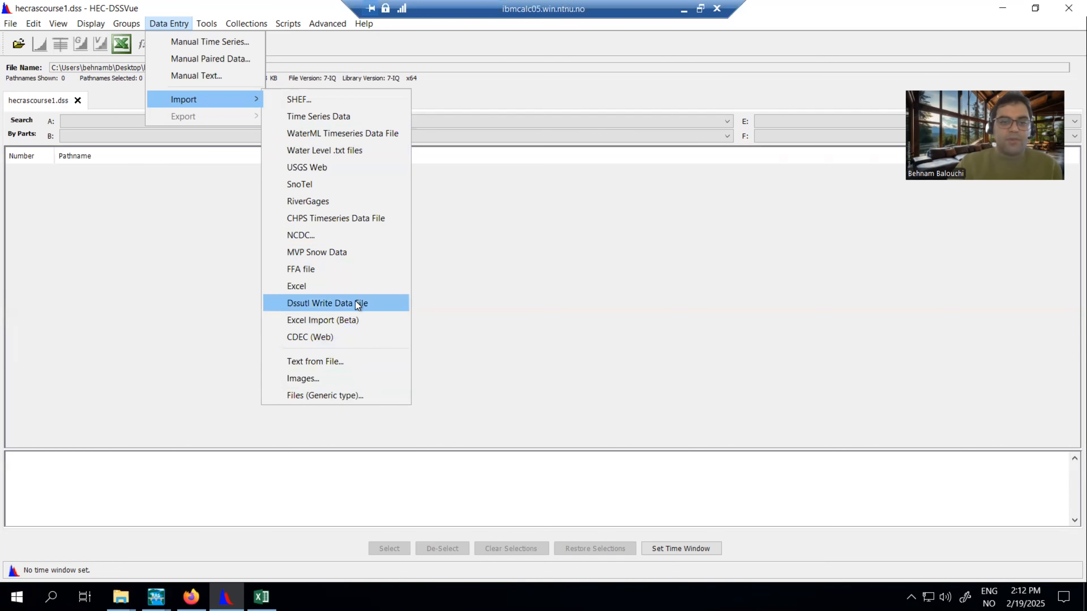
click(302, 286)
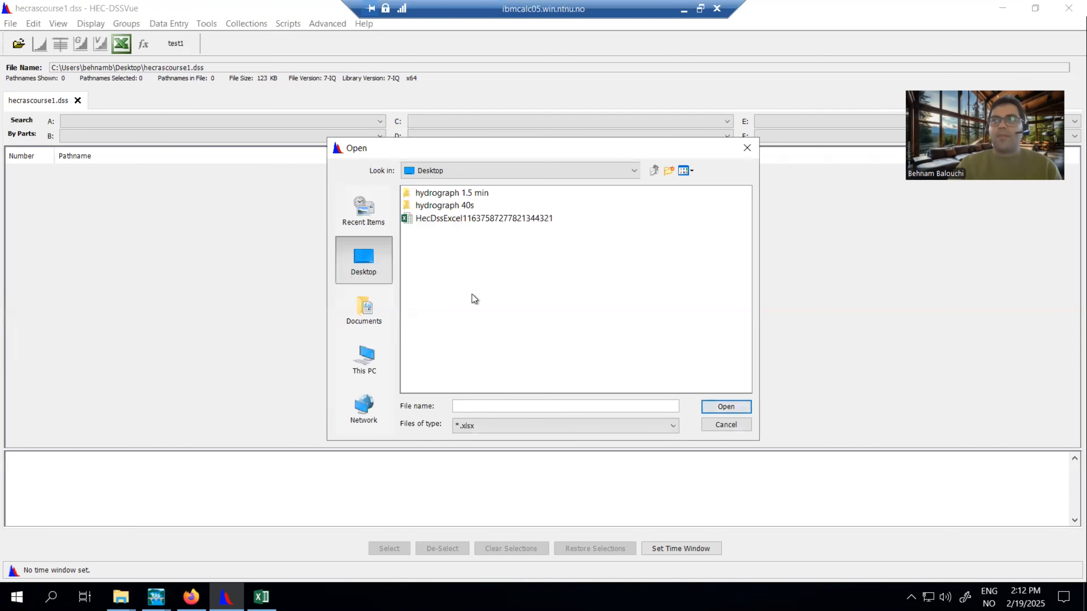
click(519, 218)
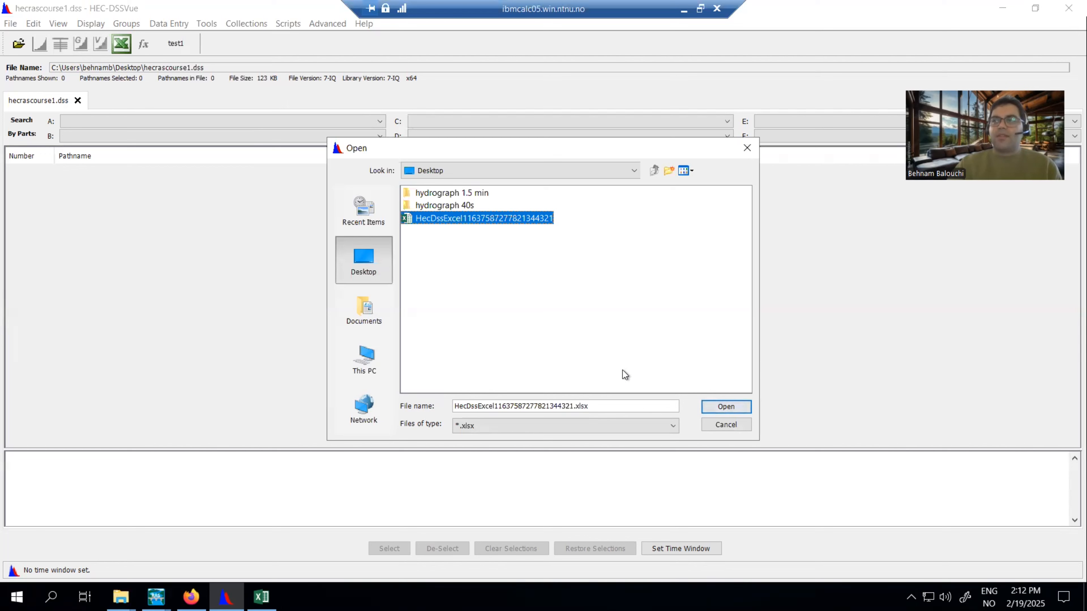
click(732, 410)
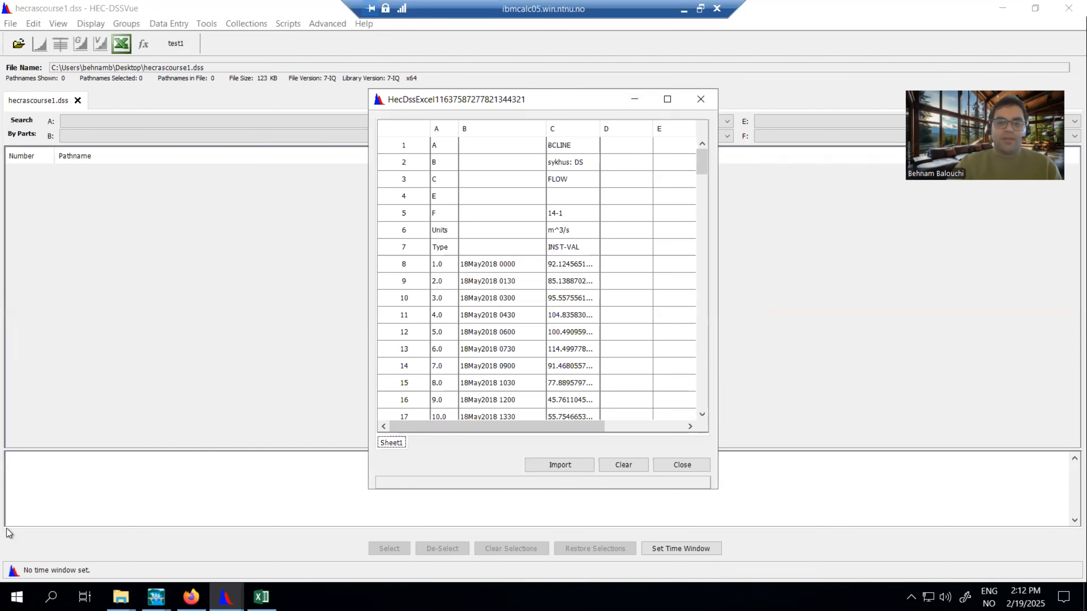
drag(701, 171, 698, 147)
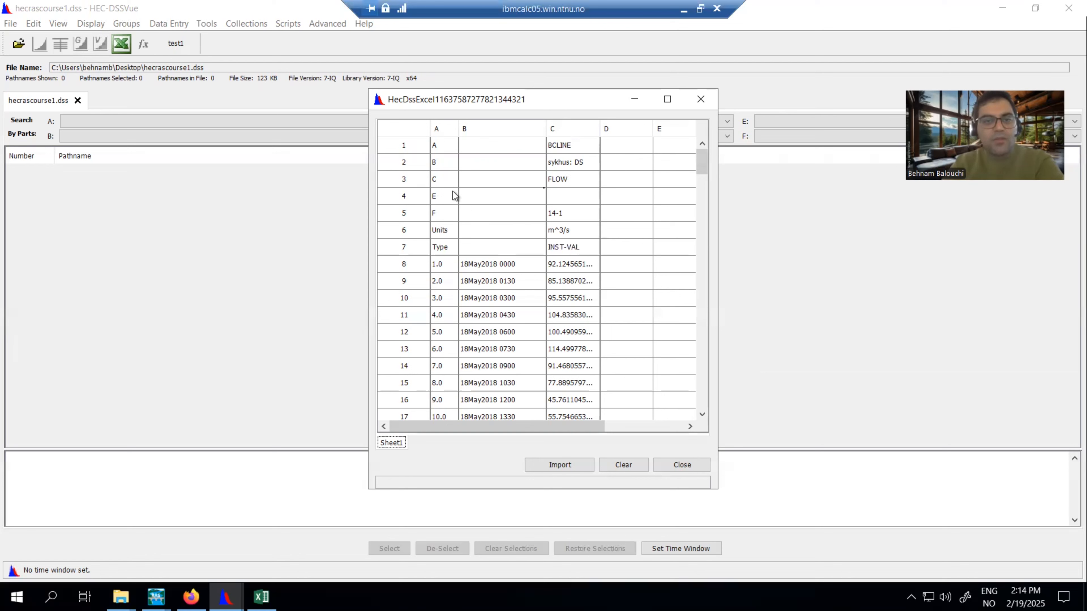
click(413, 145)
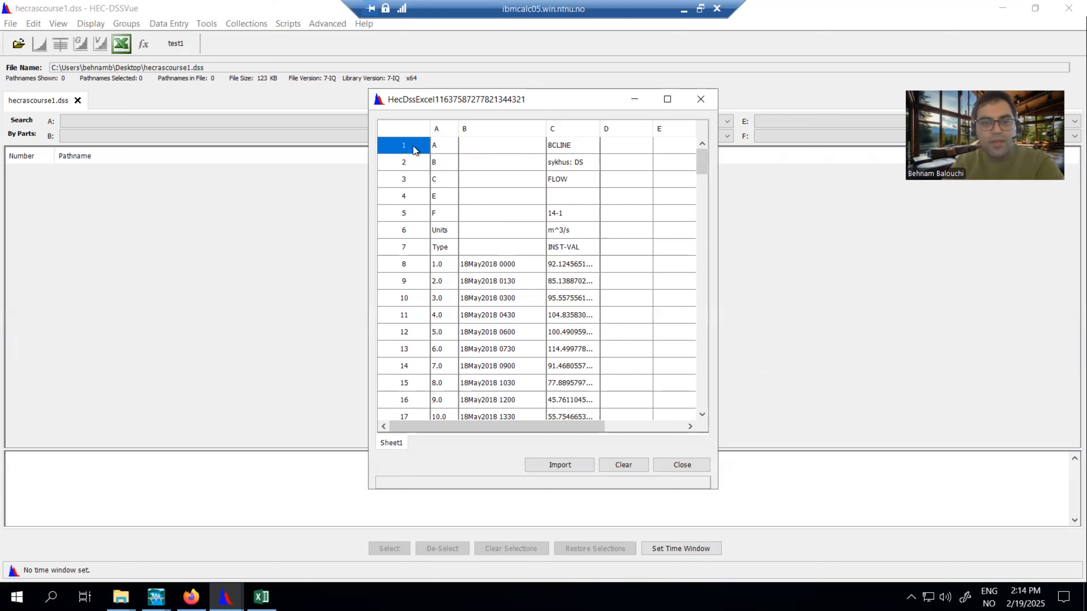
right_click(412, 145)
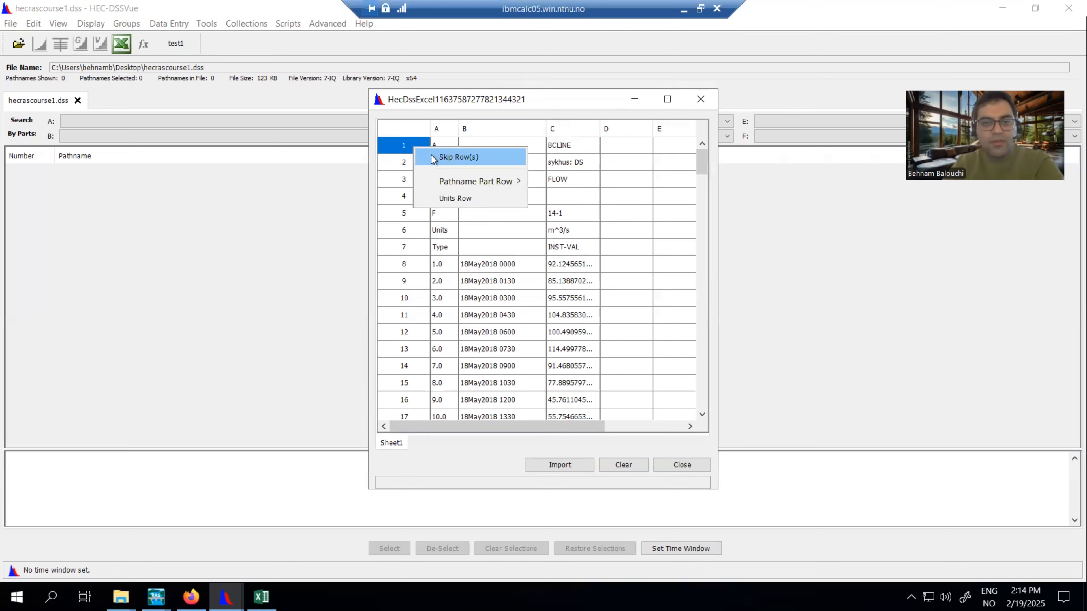
click(493, 161)
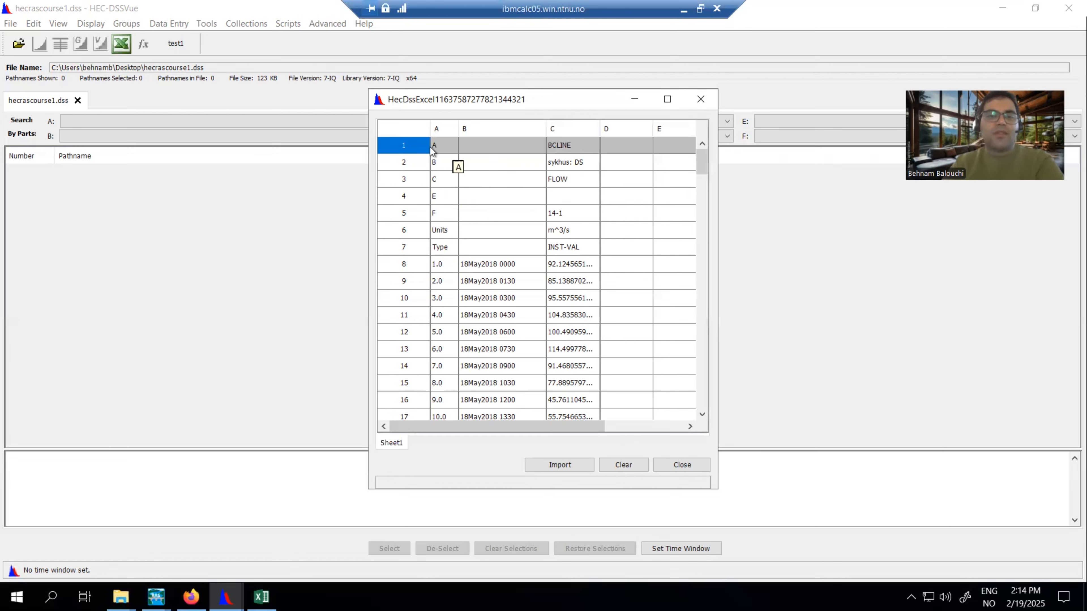
right_click(395, 145)
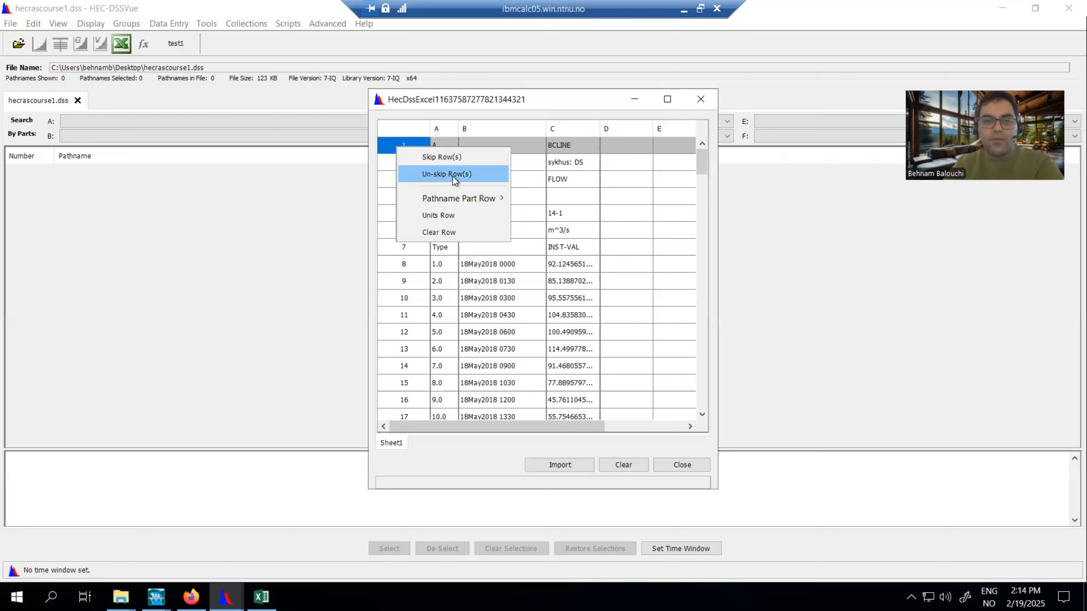
click(453, 177)
right_click(406, 143)
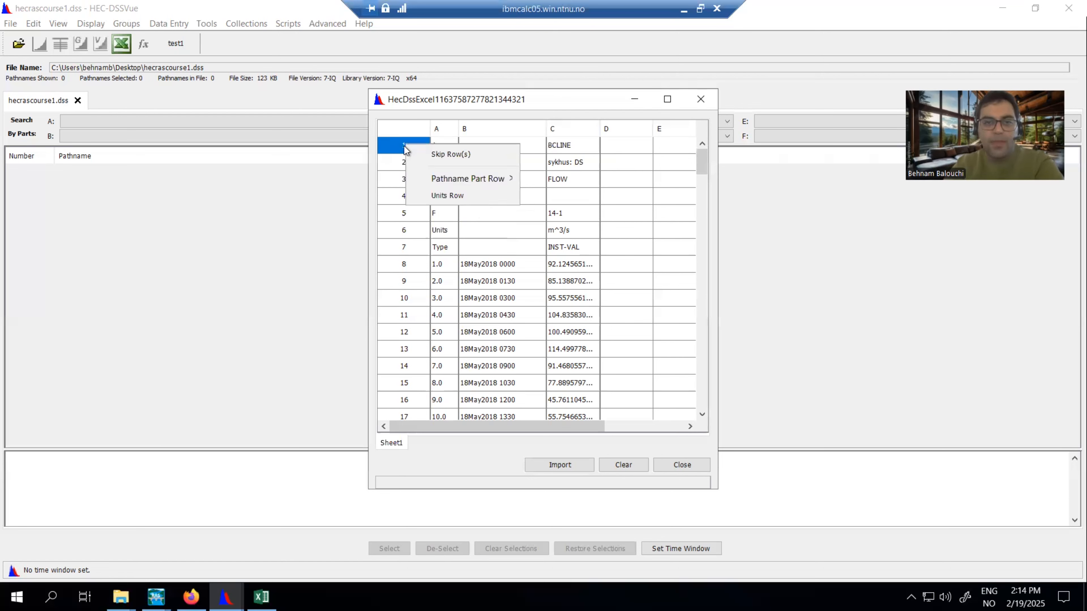
mouse_move(423, 183)
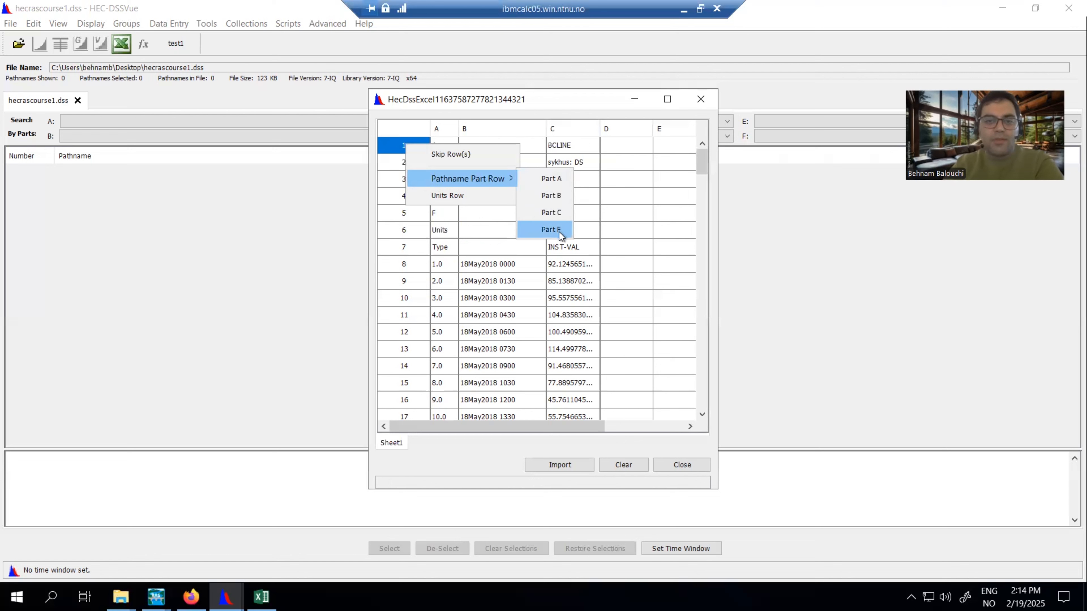
click(507, 227)
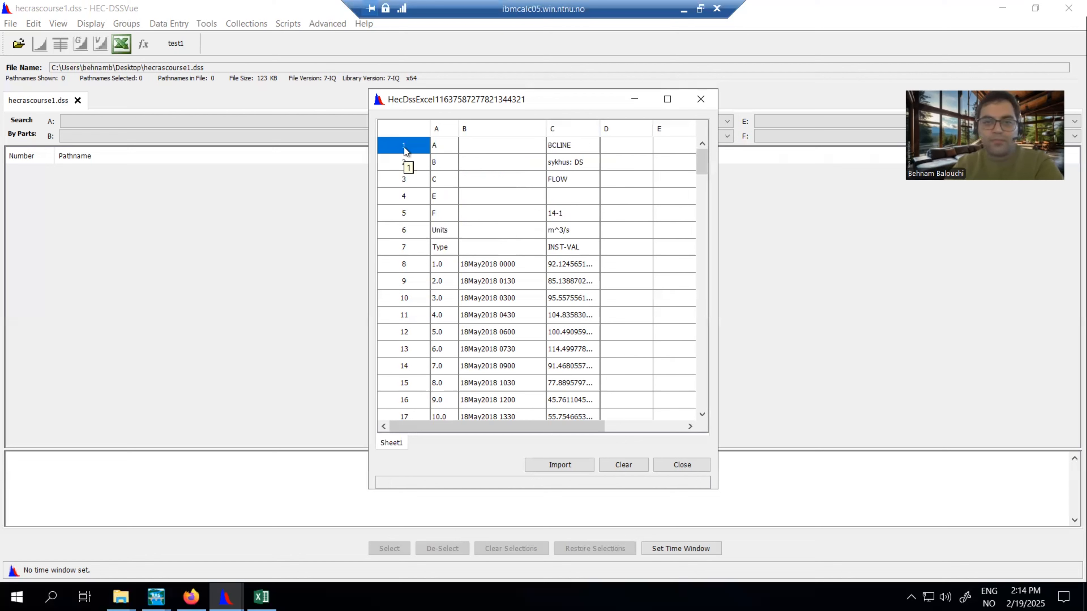
Assign rows 1, 2 and 3 of the import sheet as pathname Part A, Part B and Part C.
right_click(405, 151)
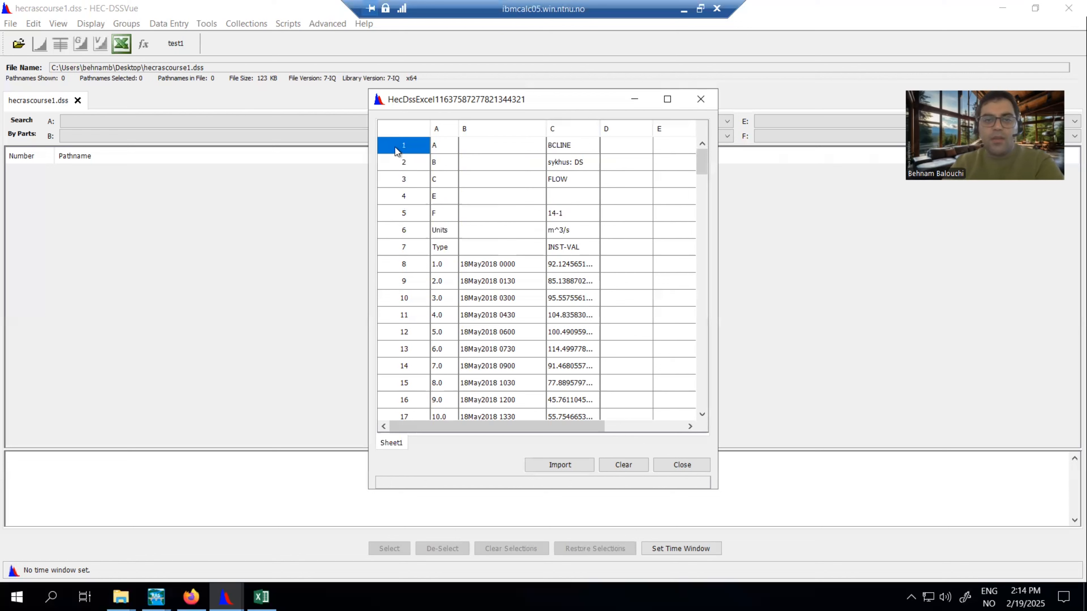
right_click(395, 146)
mouse_move(470, 182)
click(548, 183)
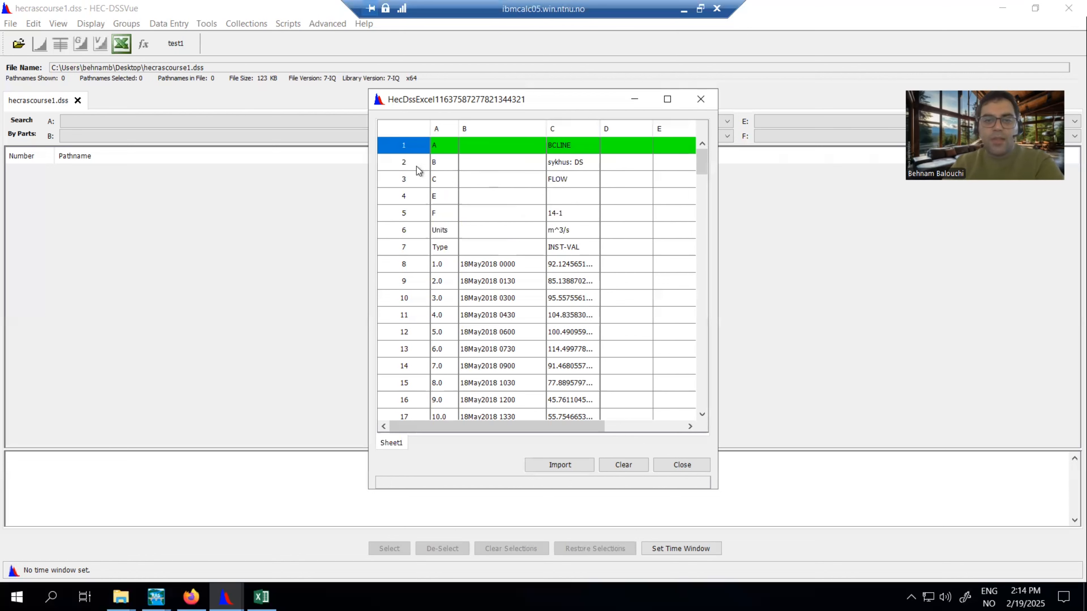
right_click(406, 159)
click(557, 213)
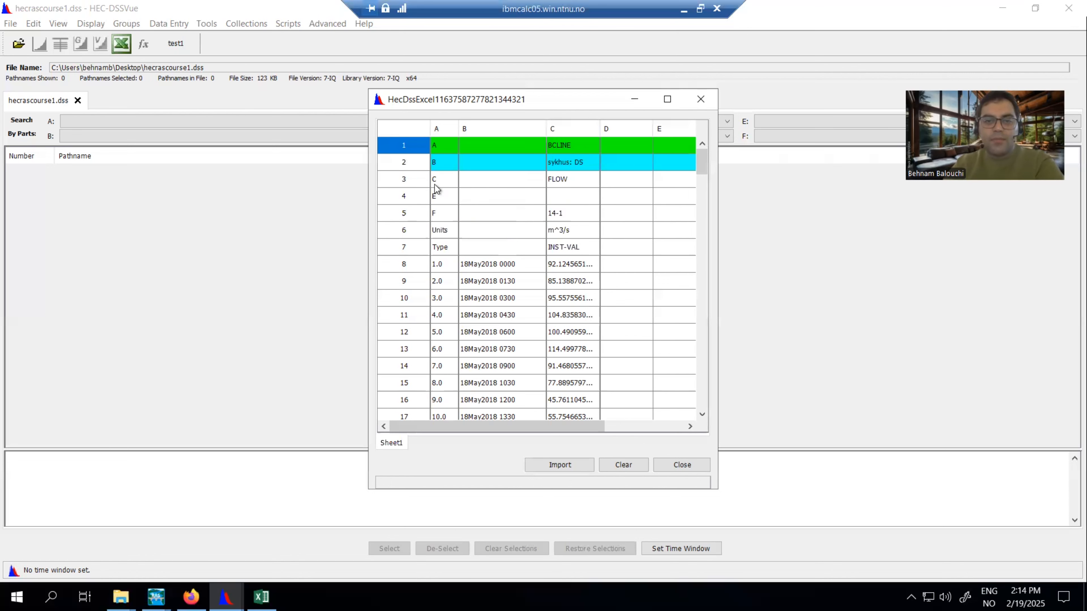
right_click(407, 181)
mouse_move(496, 217)
click(551, 250)
Skip row 4, labelled E, in the import sheet and try to reassign row 1 as pathname Part A.
right_click(404, 195)
mouse_move(471, 229)
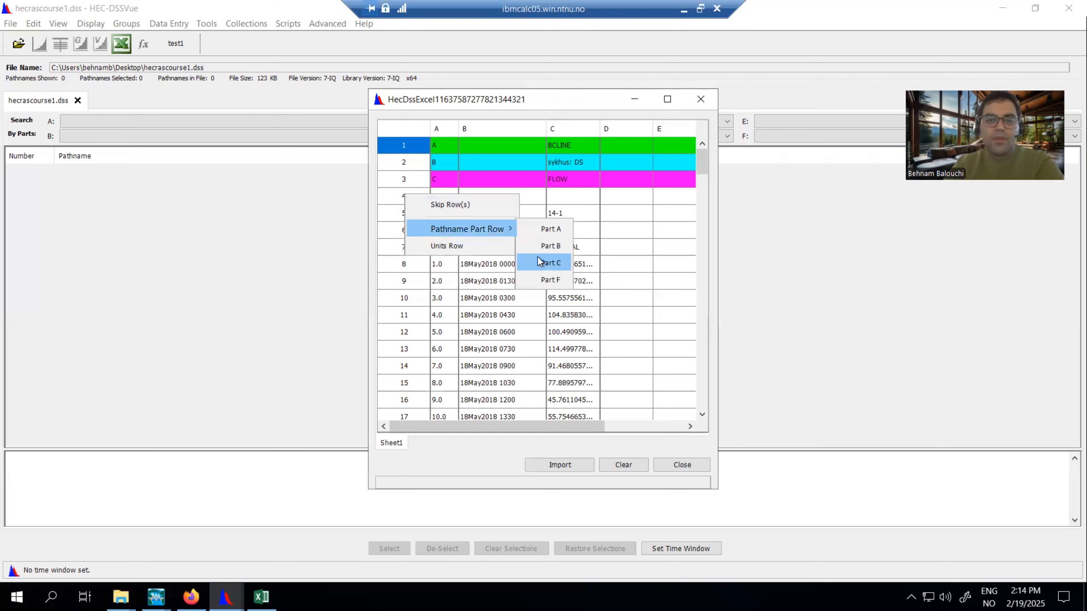
click(469, 206)
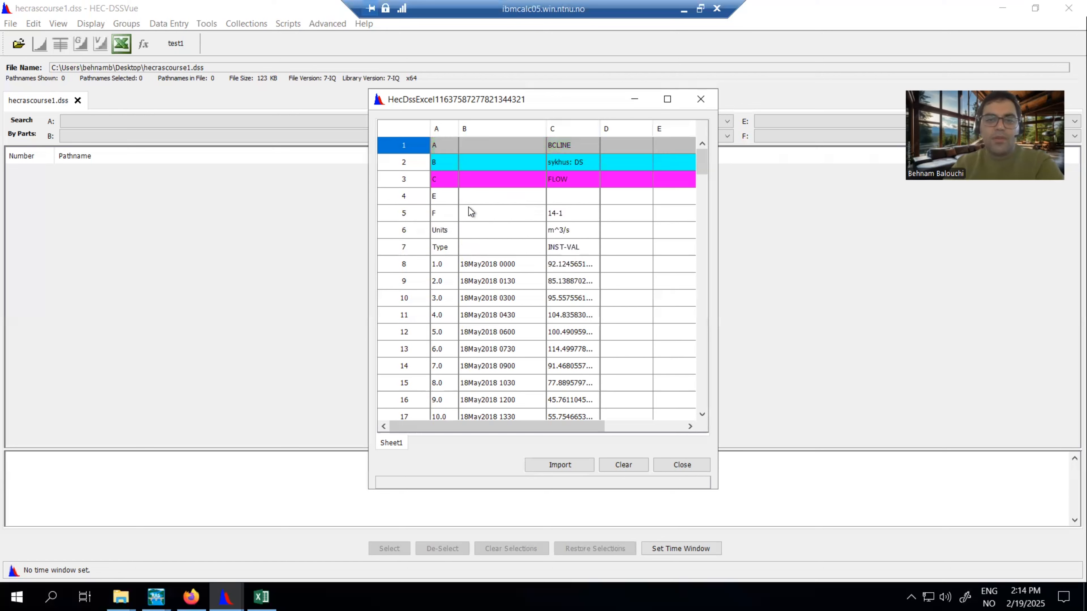
right_click(397, 148)
mouse_move(470, 202)
click(541, 206)
right_click(414, 196)
mouse_move(457, 233)
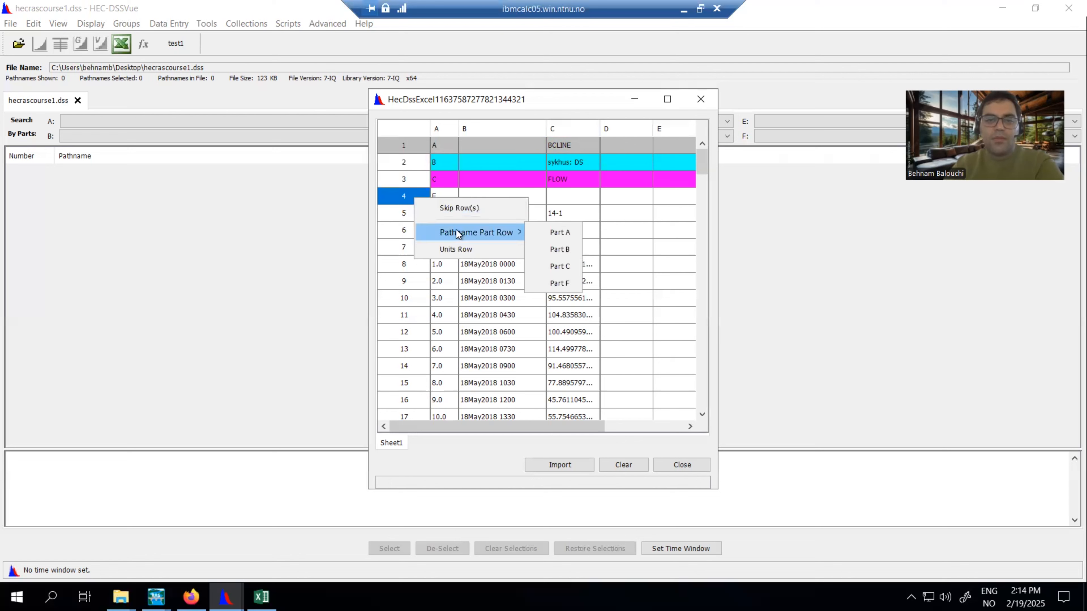
click(467, 210)
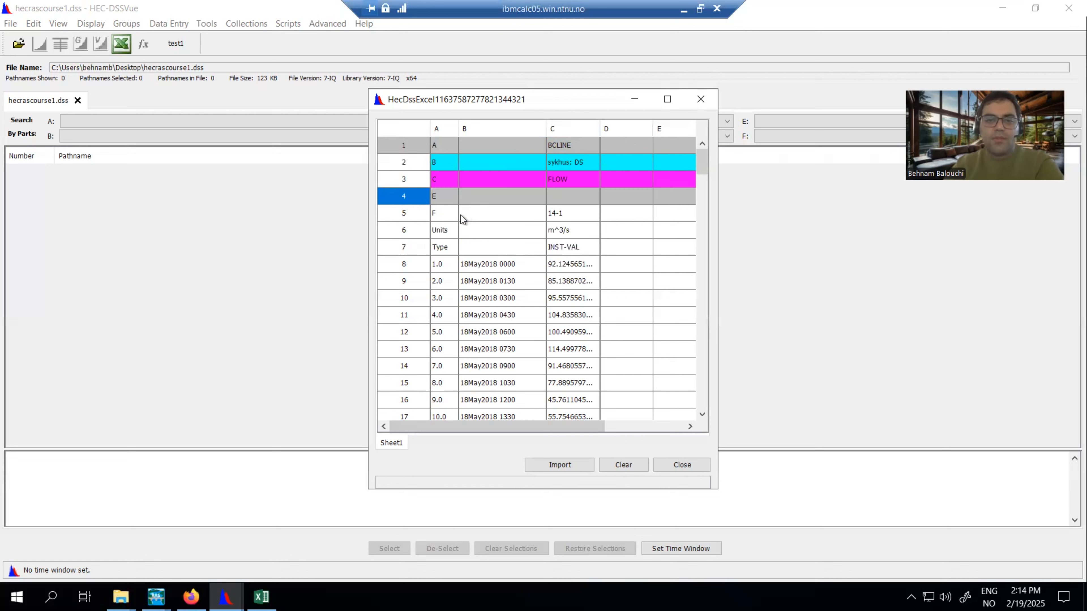
Assign row 5 of the import sheet as pathname Part F and row 6 as the units row.
right_click(415, 213)
mouse_move(453, 248)
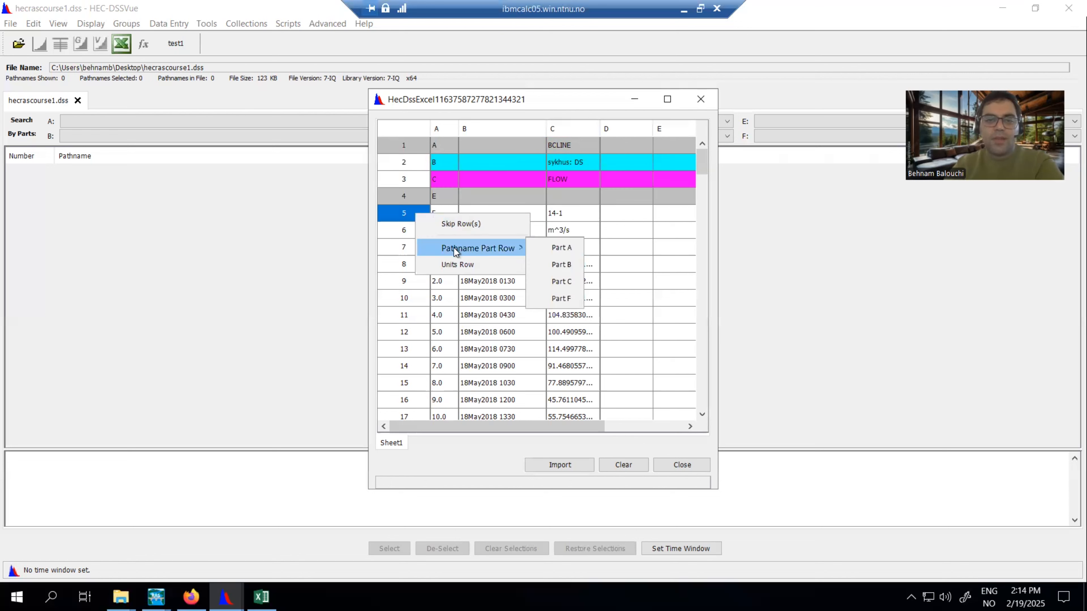
click(562, 300)
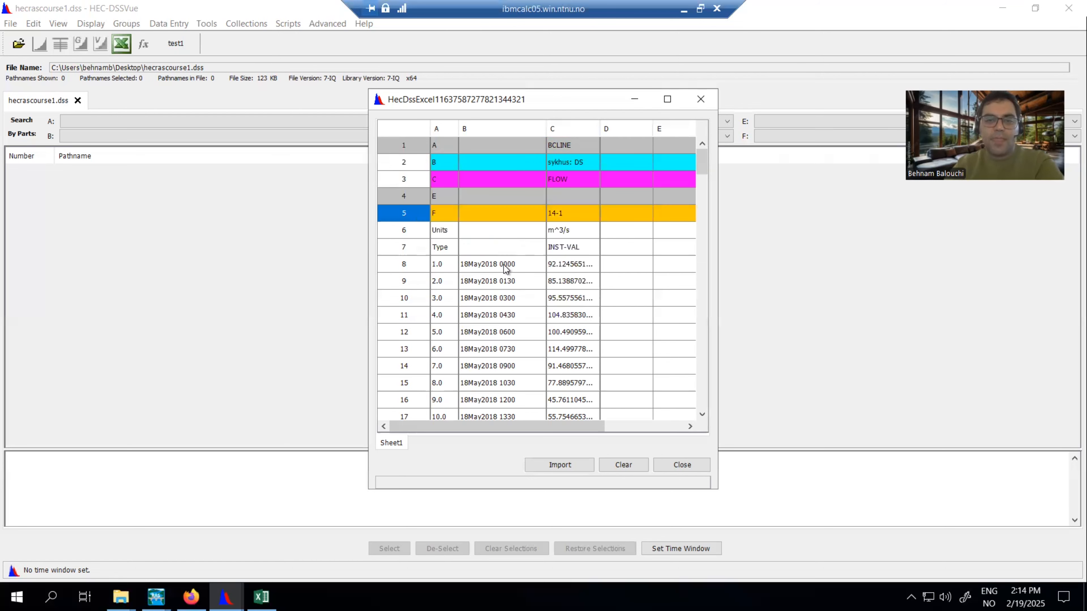
click(405, 231)
right_click(402, 231)
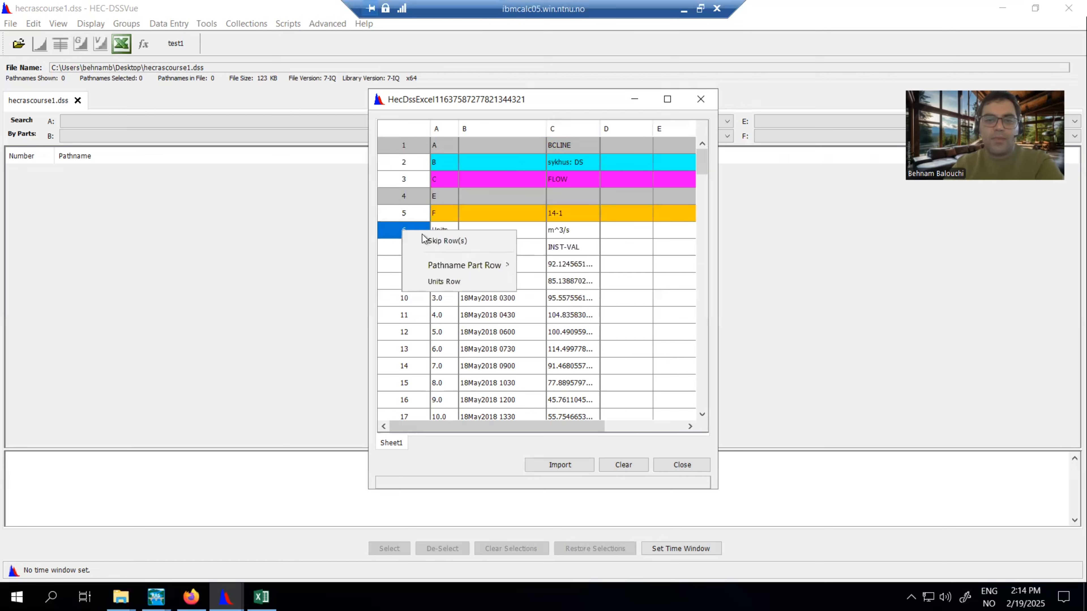
click(446, 279)
Skip row 7, labelled Type, in the import sheet.
click(397, 252)
right_click(398, 252)
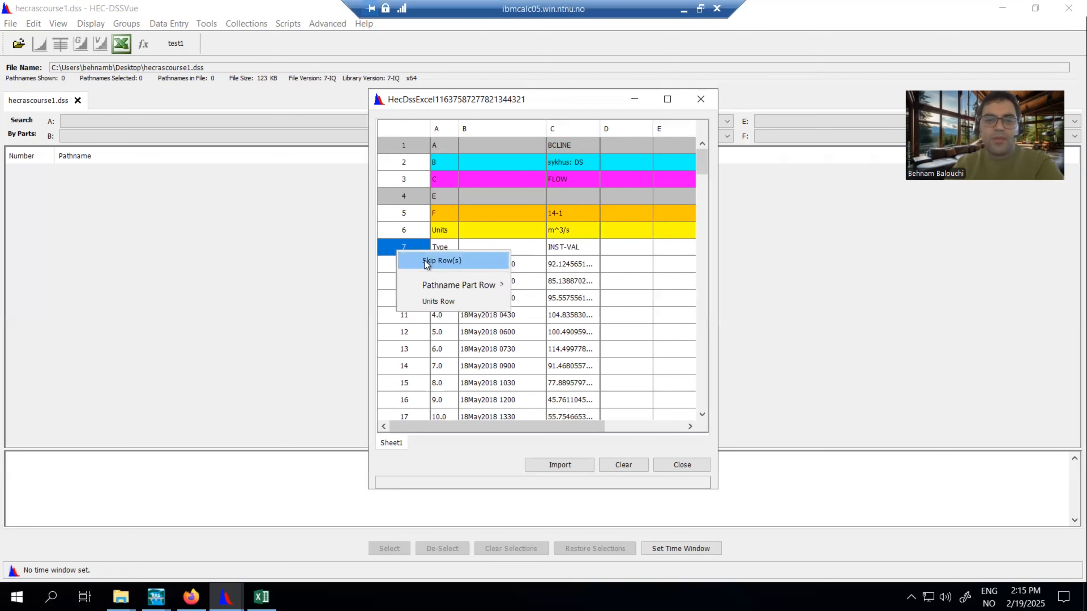
Skip the Type row (row 7) and mark column B as the Date and Time column.
click(445, 261)
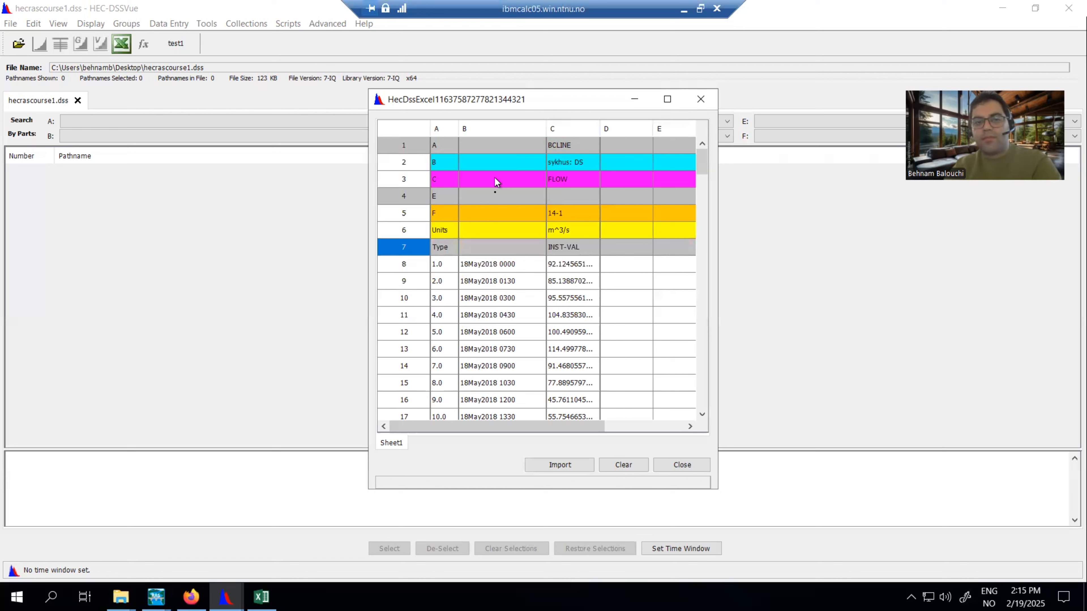
right_click(494, 126)
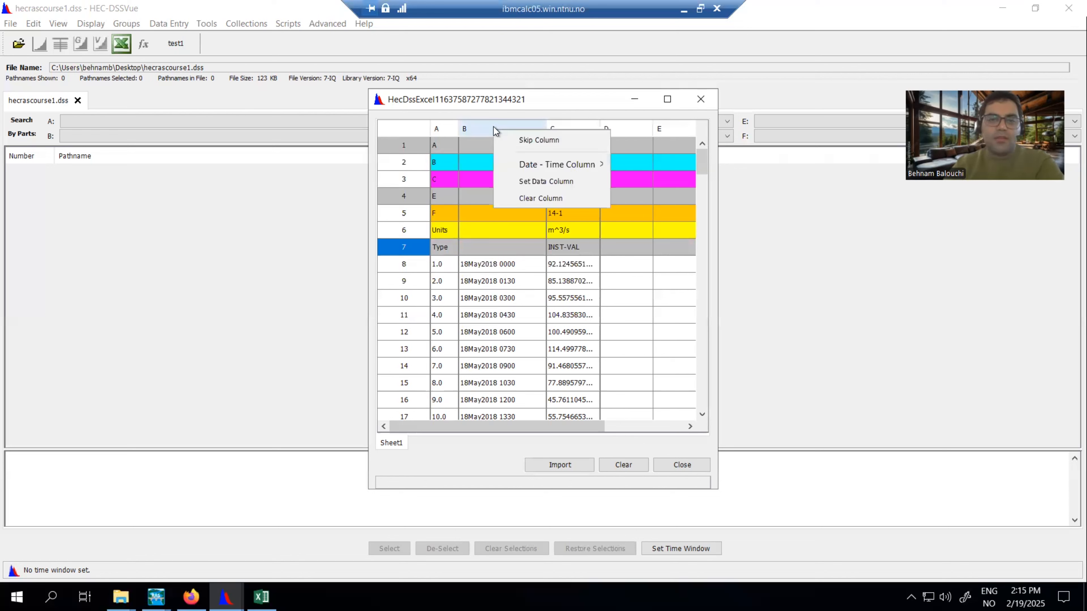
mouse_move(539, 164)
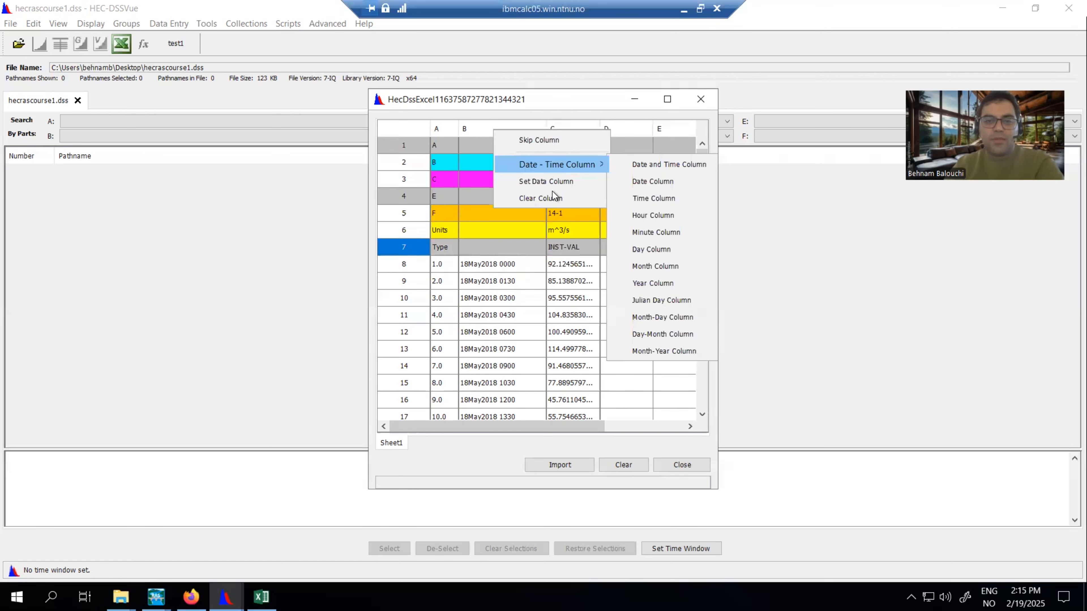
click(472, 129)
right_click(473, 128)
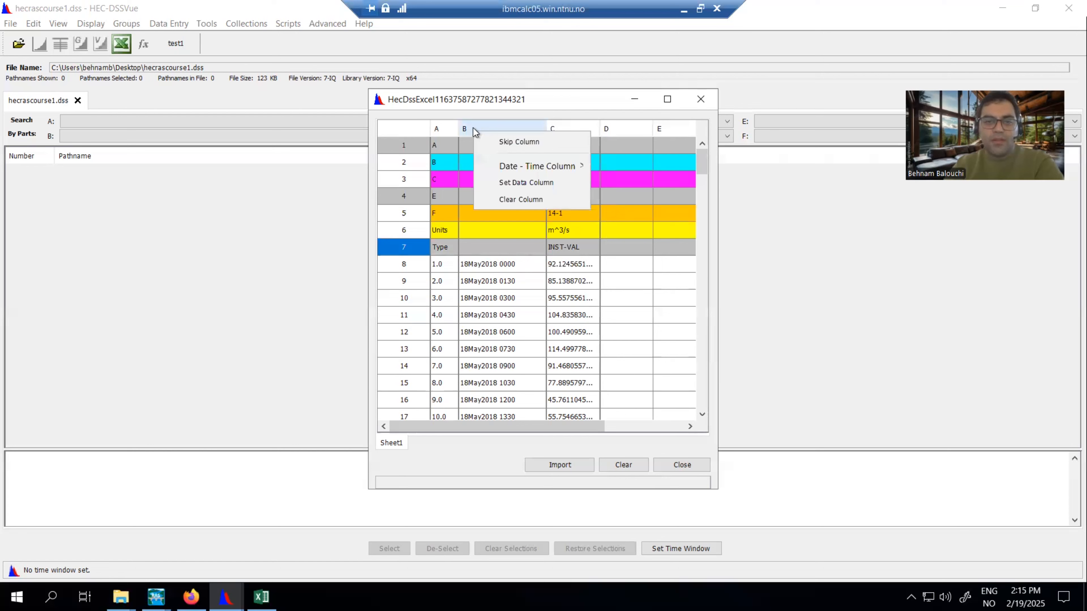
mouse_move(505, 168)
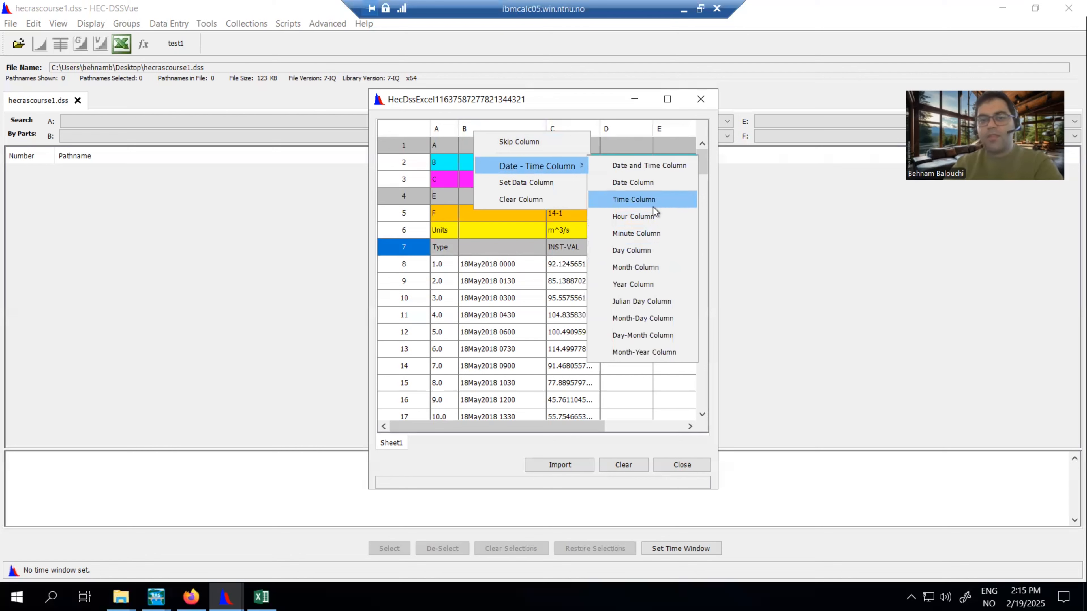
click(669, 166)
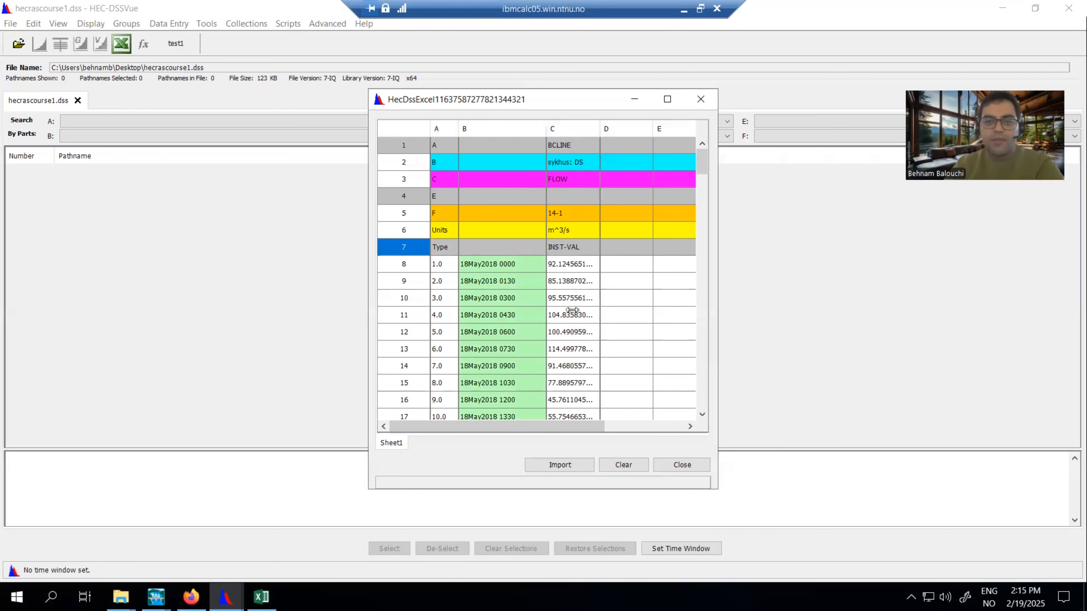
right_click(556, 129)
mouse_move(597, 166)
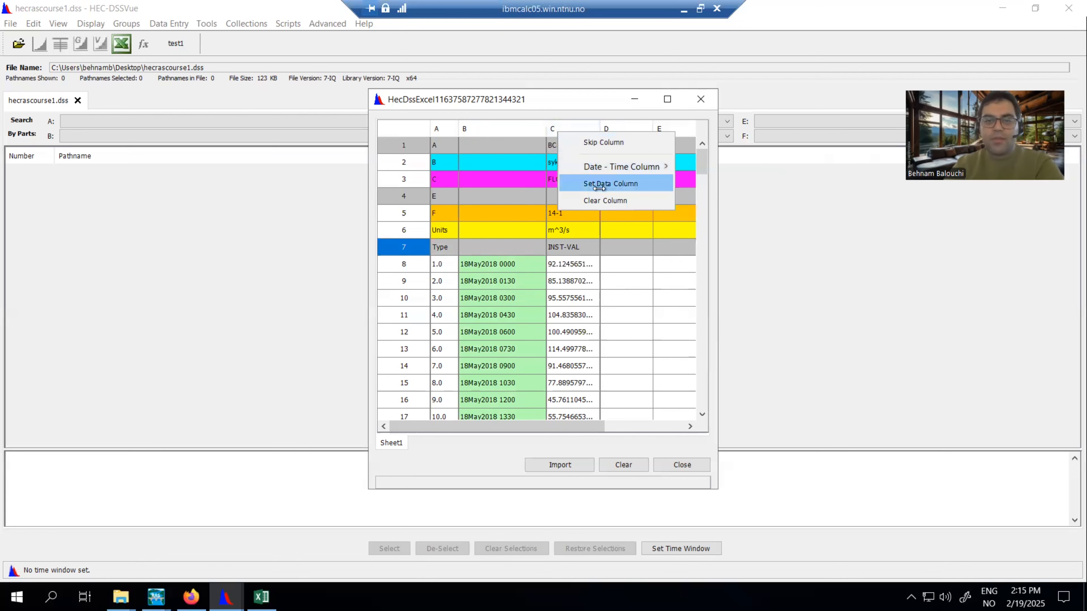
click(610, 184)
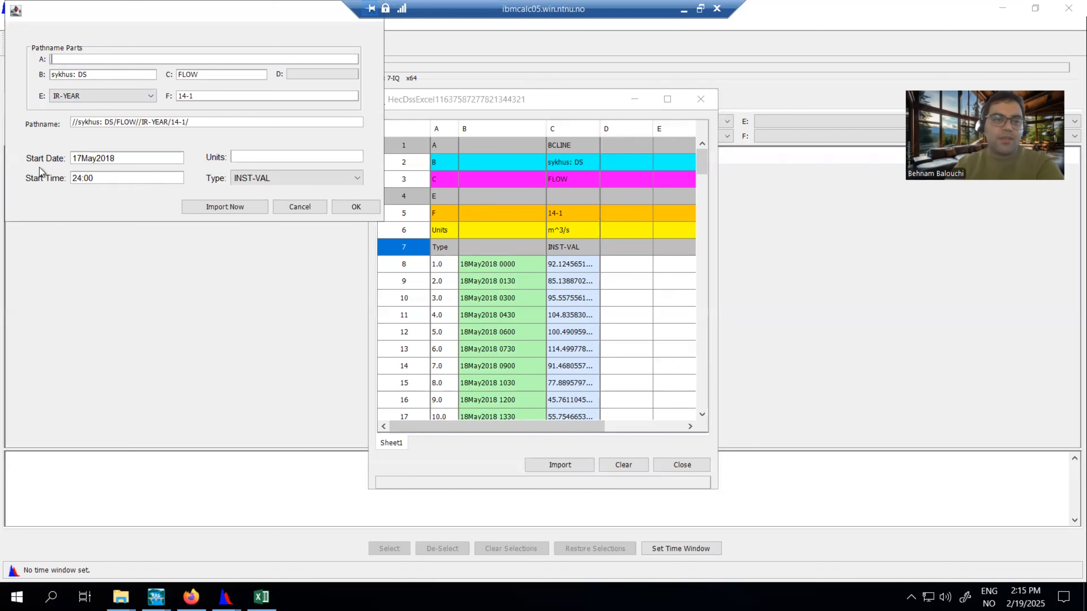
click(281, 180)
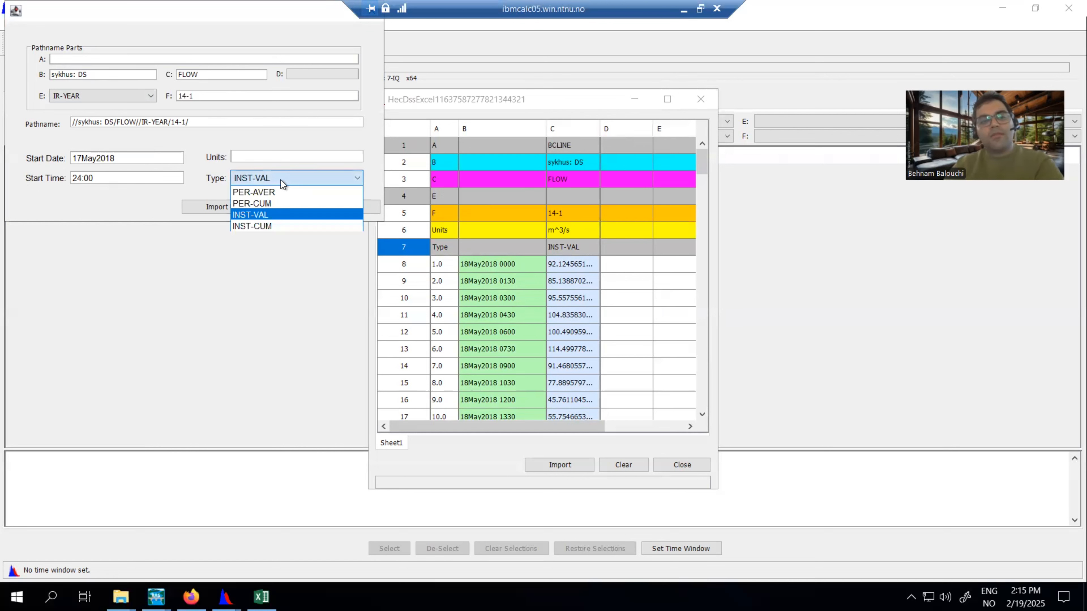
click(280, 180)
click(280, 180)
click(209, 179)
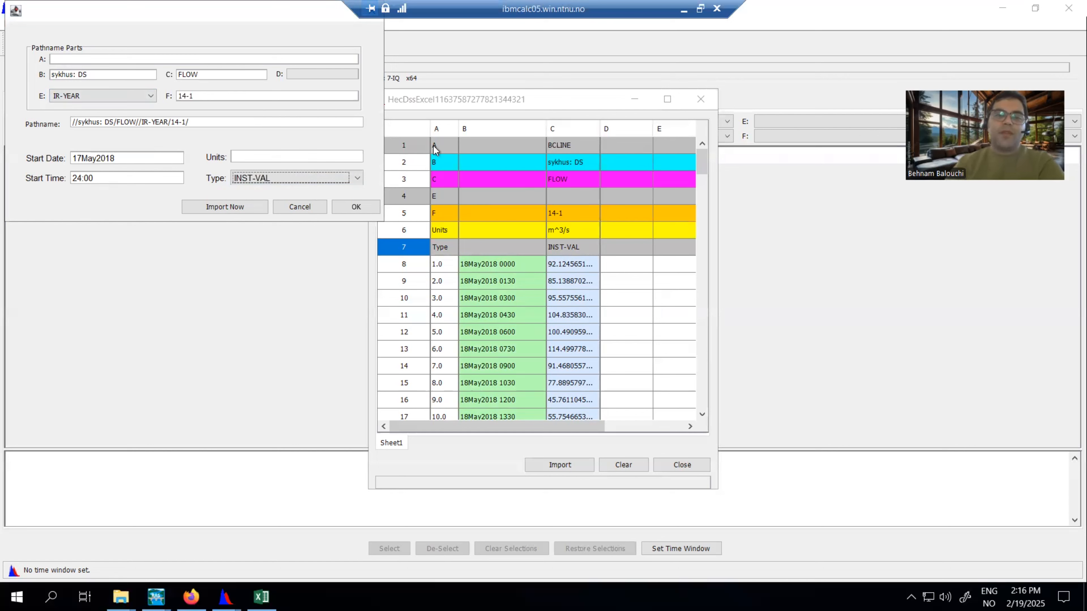
click(309, 205)
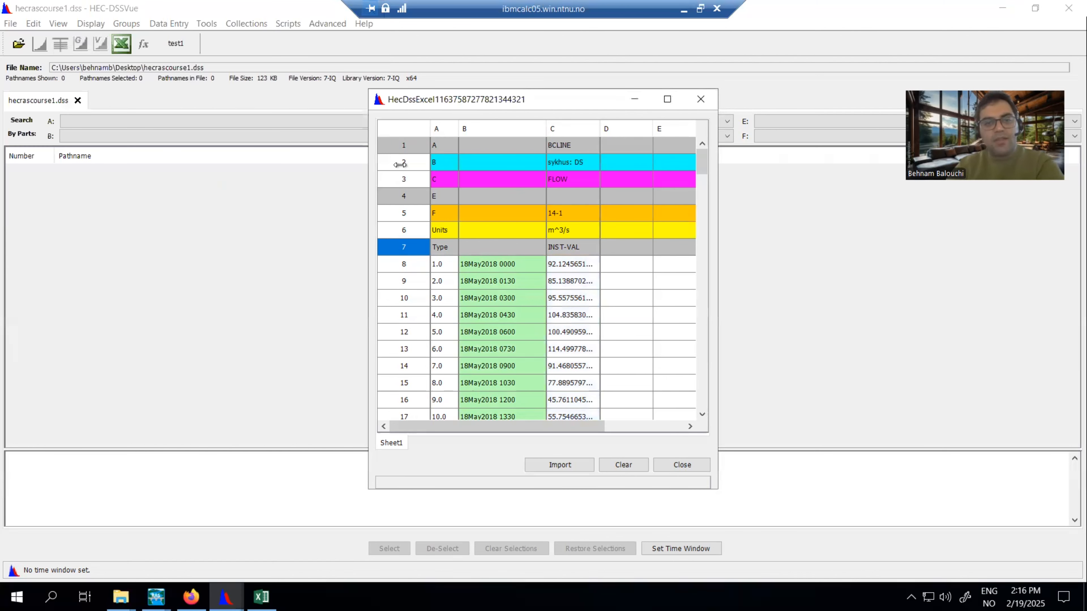
Try to assign row 1 (BCLINE) as pathname Part A, and un-skip the row.
right_click(403, 149)
mouse_move(448, 201)
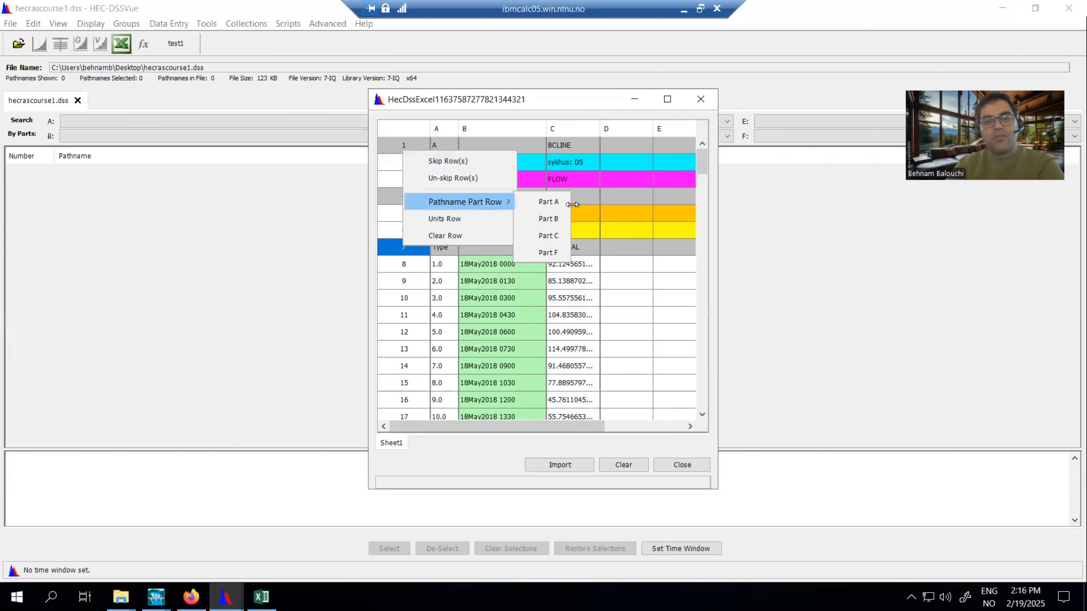
click(552, 201)
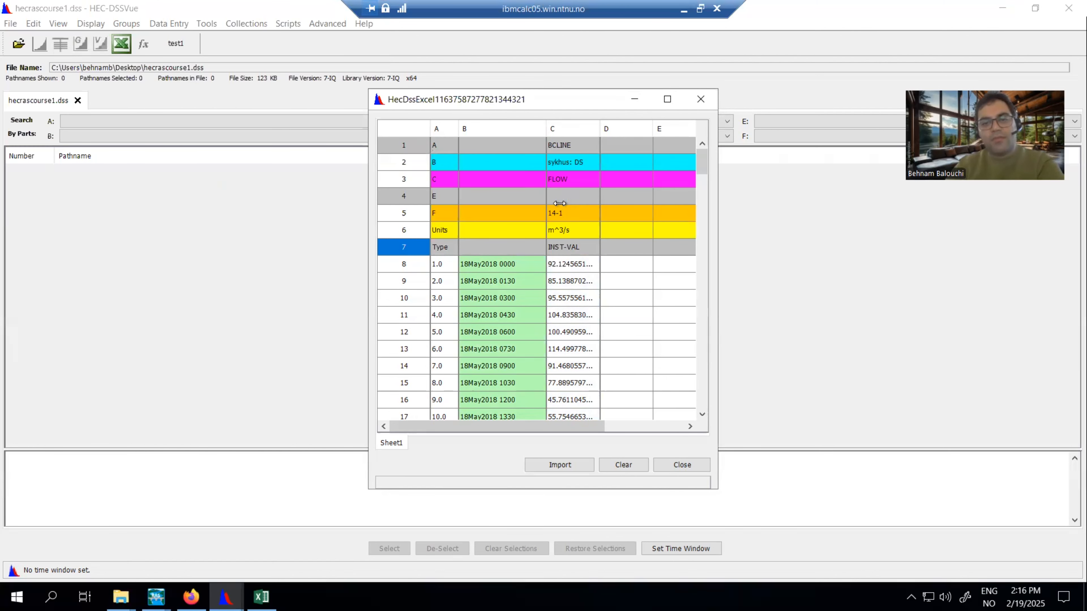
right_click(401, 144)
click(426, 168)
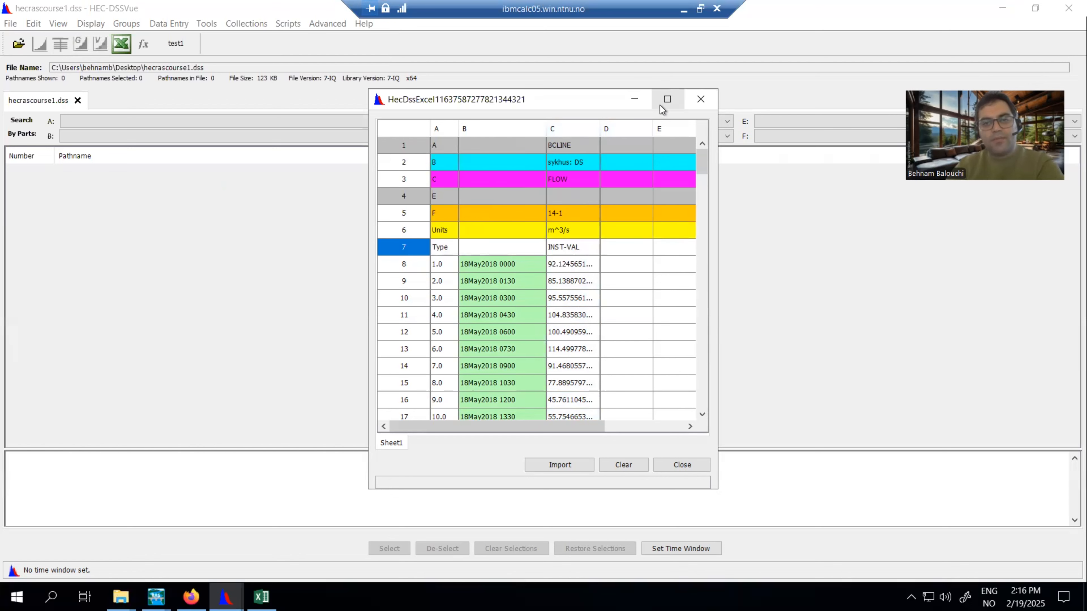
right_click(415, 146)
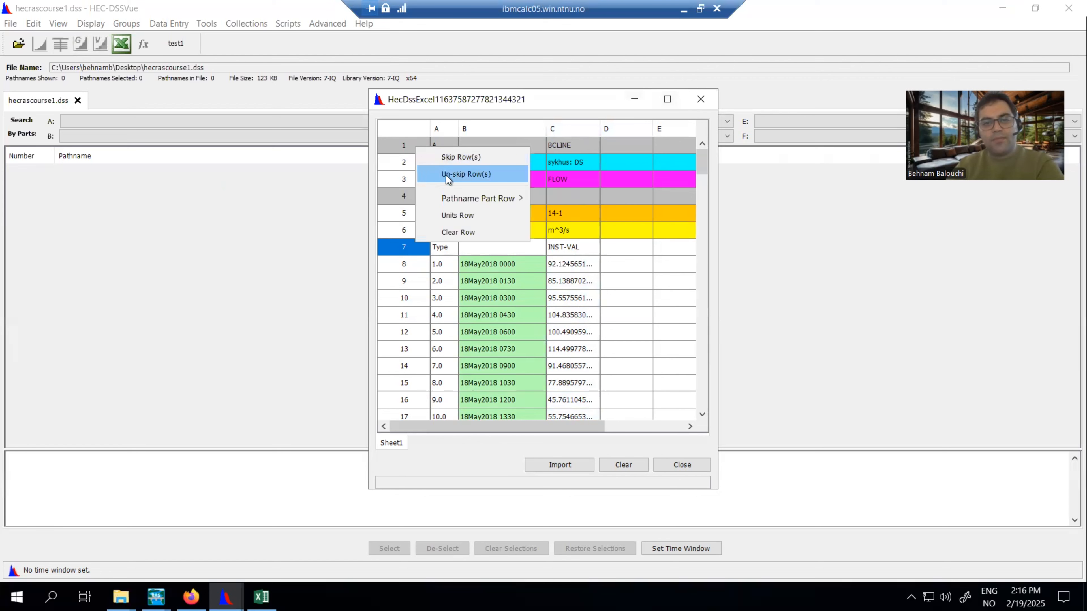
click(447, 178)
click(413, 146)
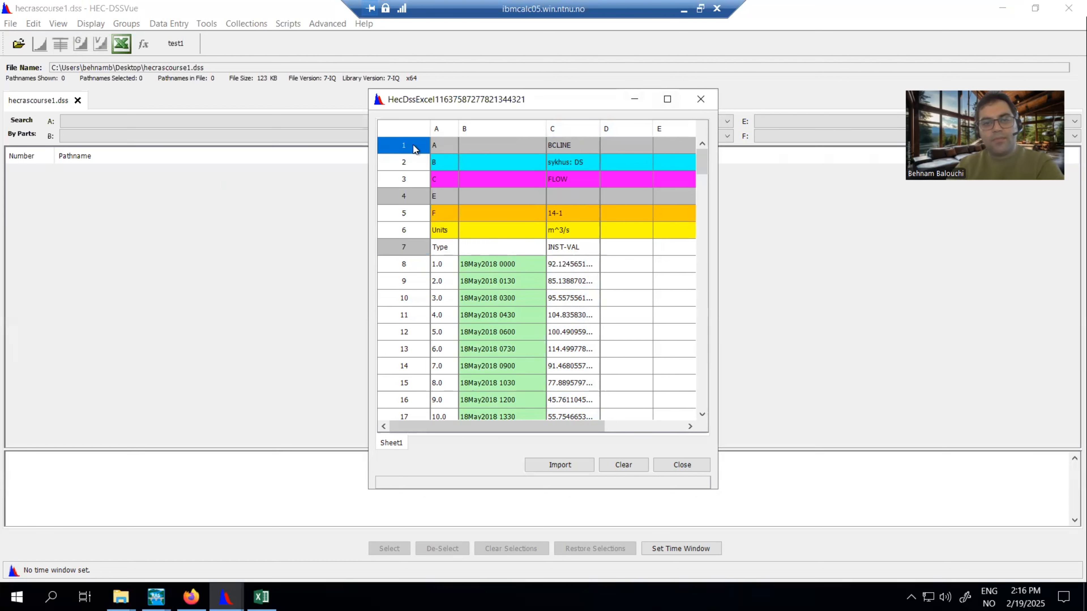
right_click(413, 146)
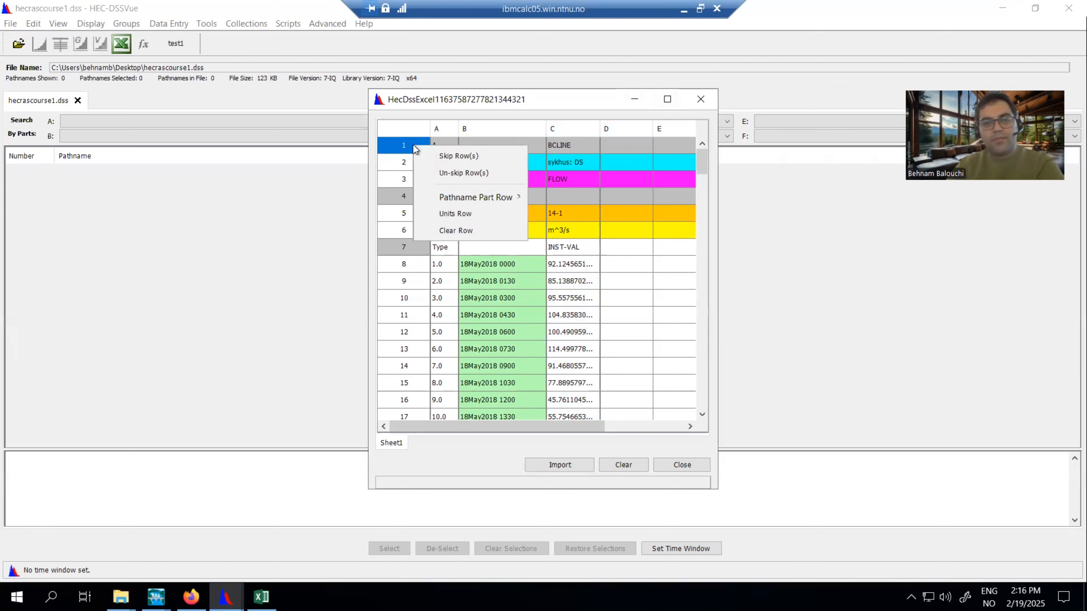
click(456, 174)
Skip the Type row (row 7) again and set row 1 as the pathname Part A row.
click(407, 246)
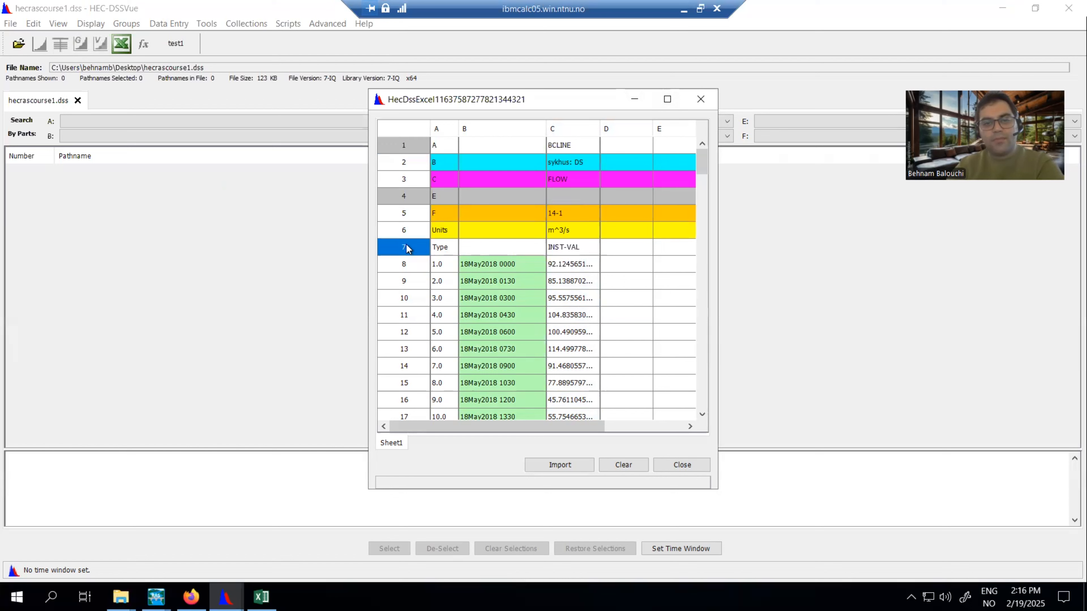
right_click(406, 245)
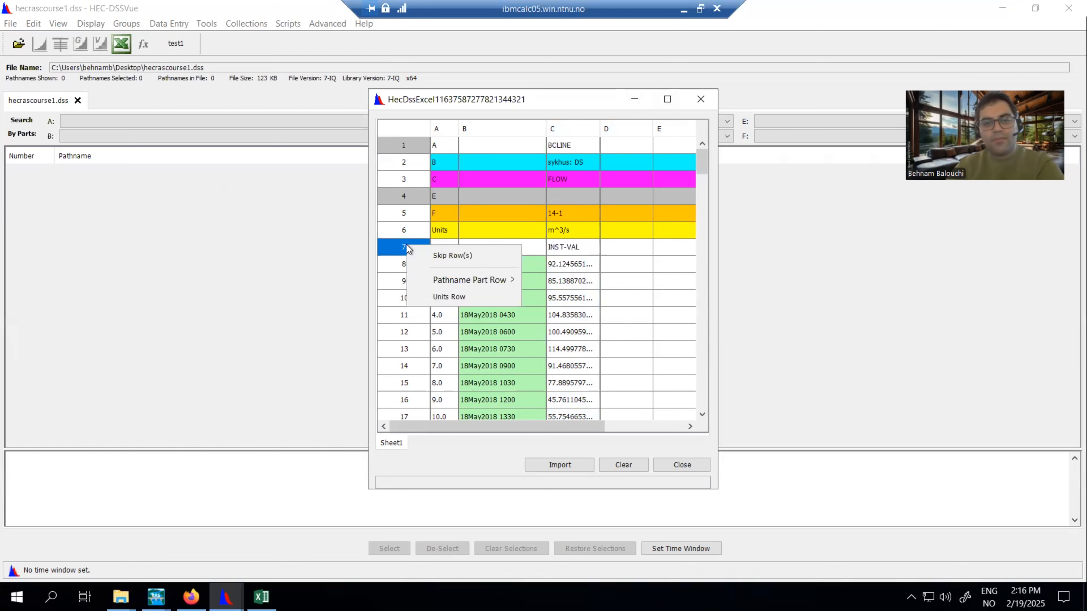
click(422, 255)
right_click(405, 148)
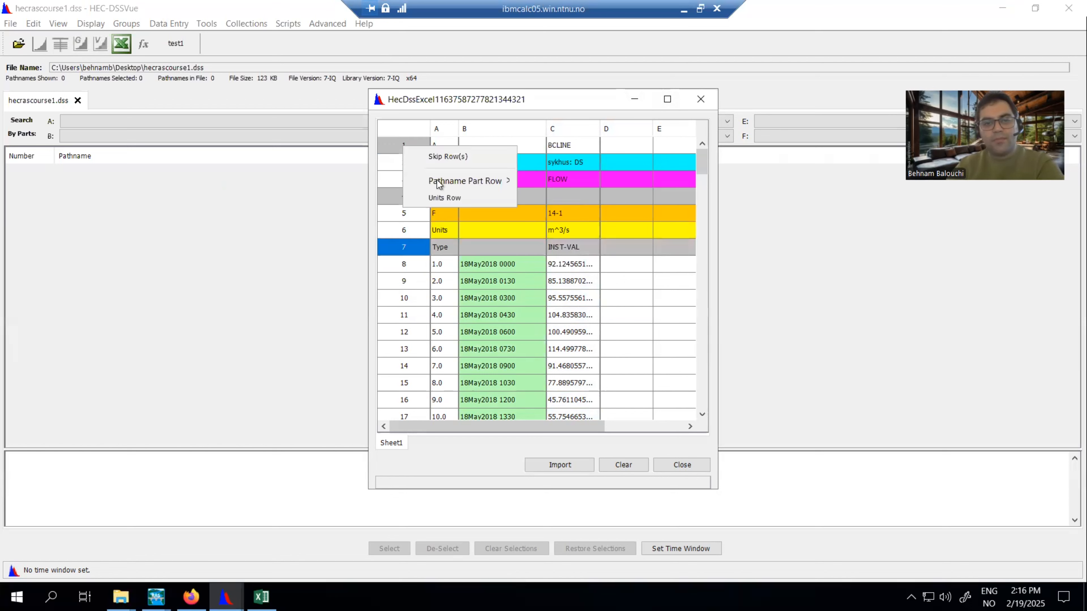
mouse_move(440, 185)
click(538, 181)
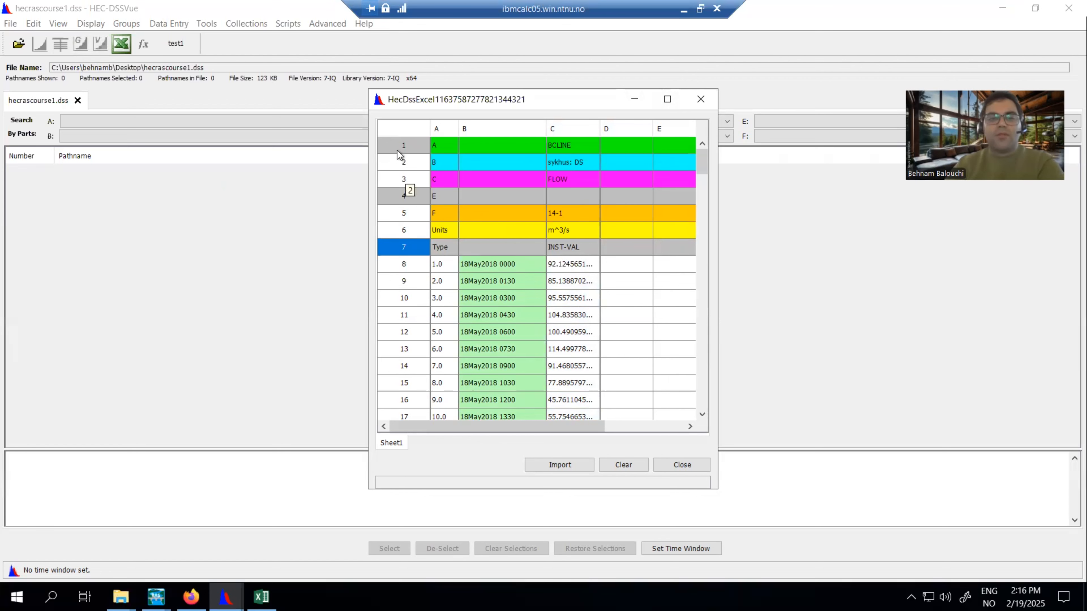
Mark all header rows, 1 through 7, as skipped for the import.
drag(401, 148, 659, 247)
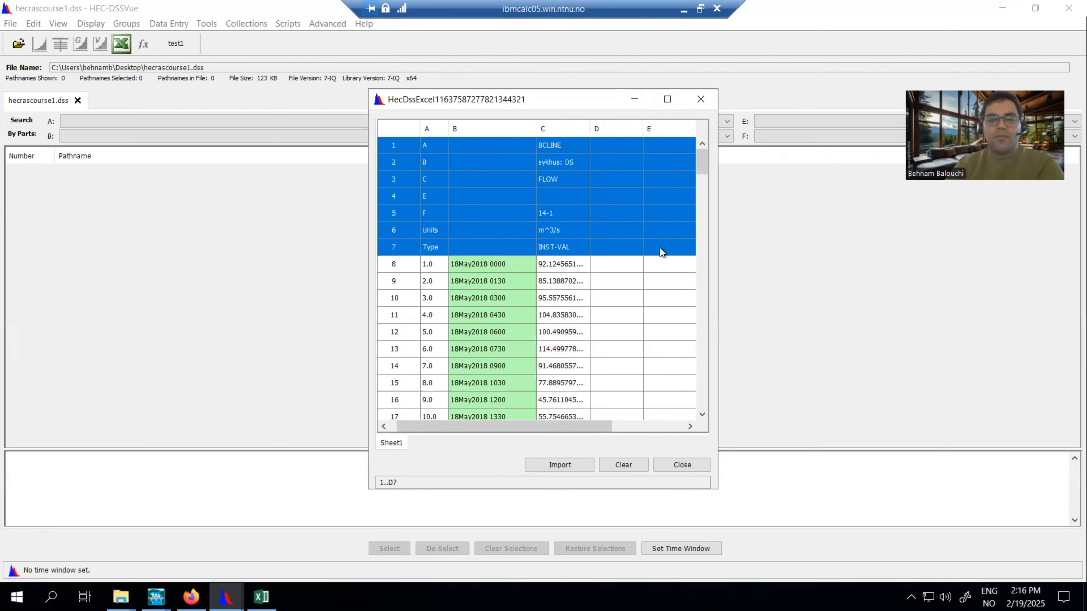
right_click(398, 241)
click(391, 145)
drag(395, 145, 407, 209)
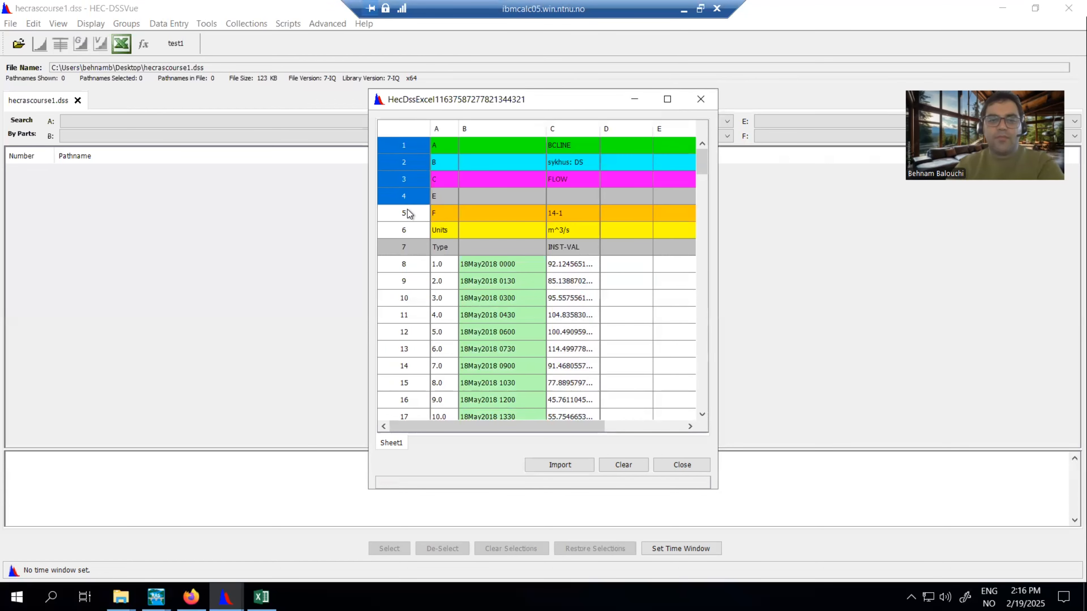
right_click(413, 243)
click(440, 250)
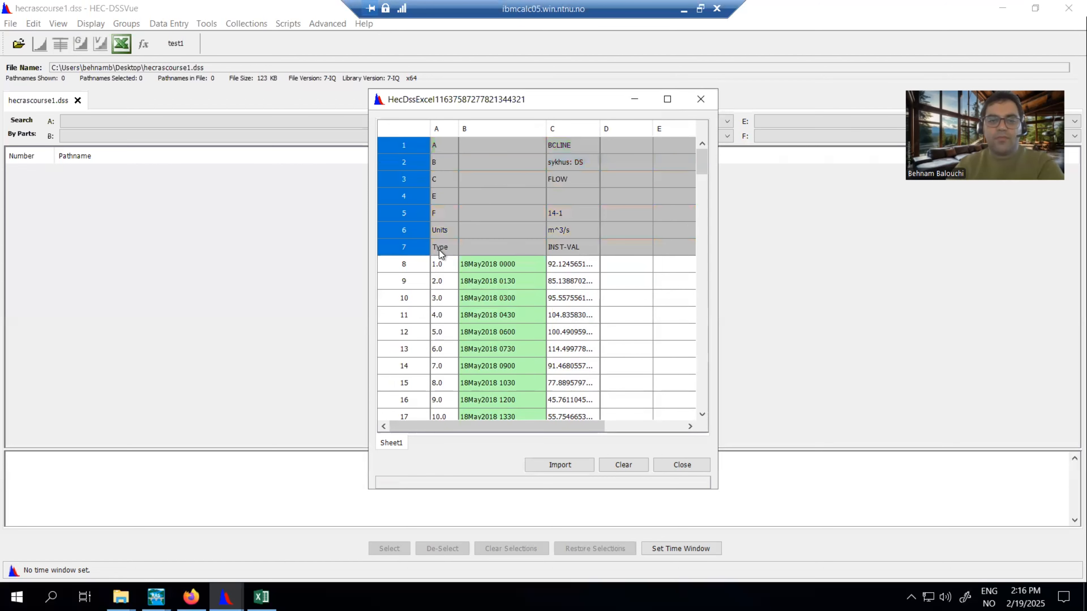
click(405, 183)
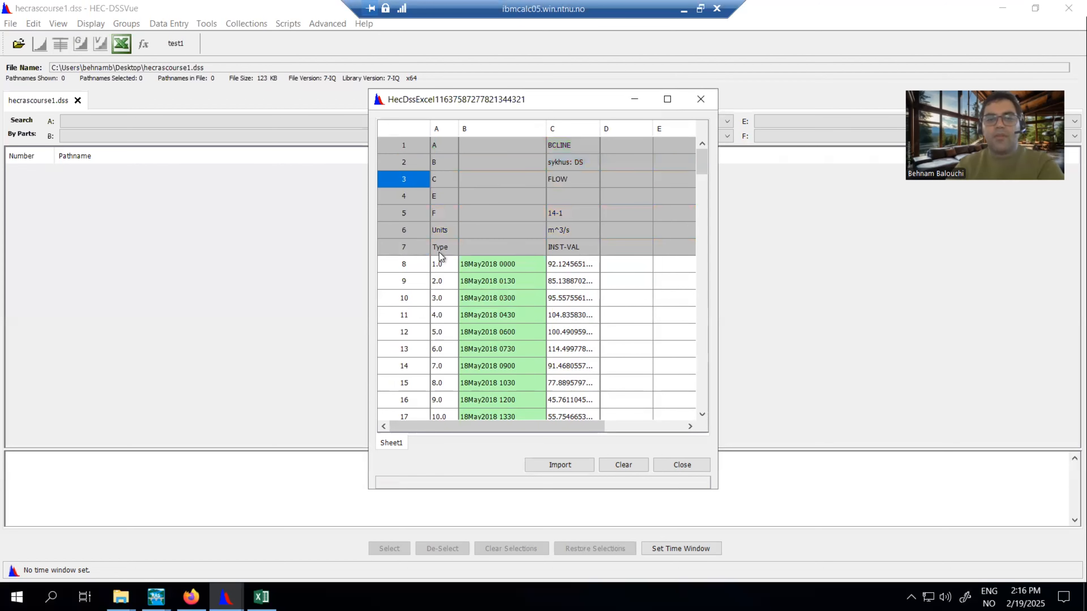
Assign column B as the Date and Time column and set column C as the data column.
right_click(504, 128)
mouse_move(537, 166)
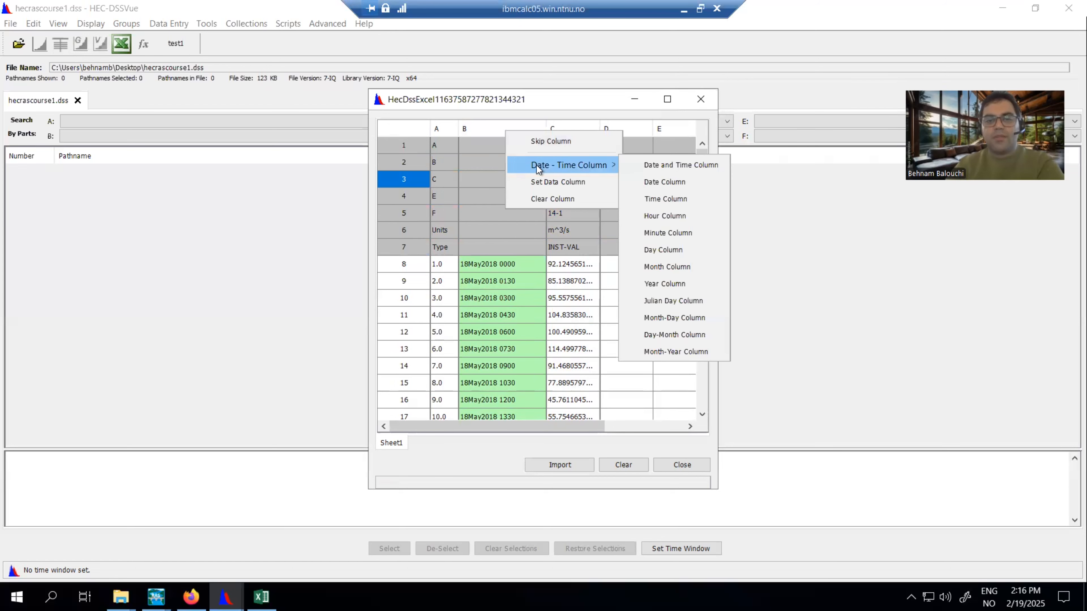
click(659, 166)
right_click(583, 129)
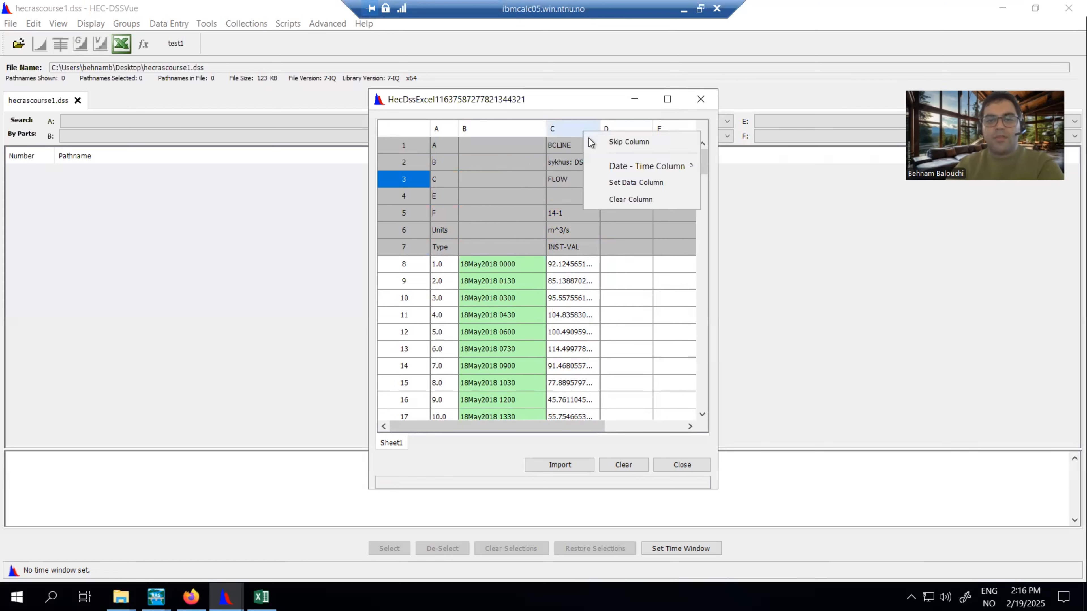
click(611, 182)
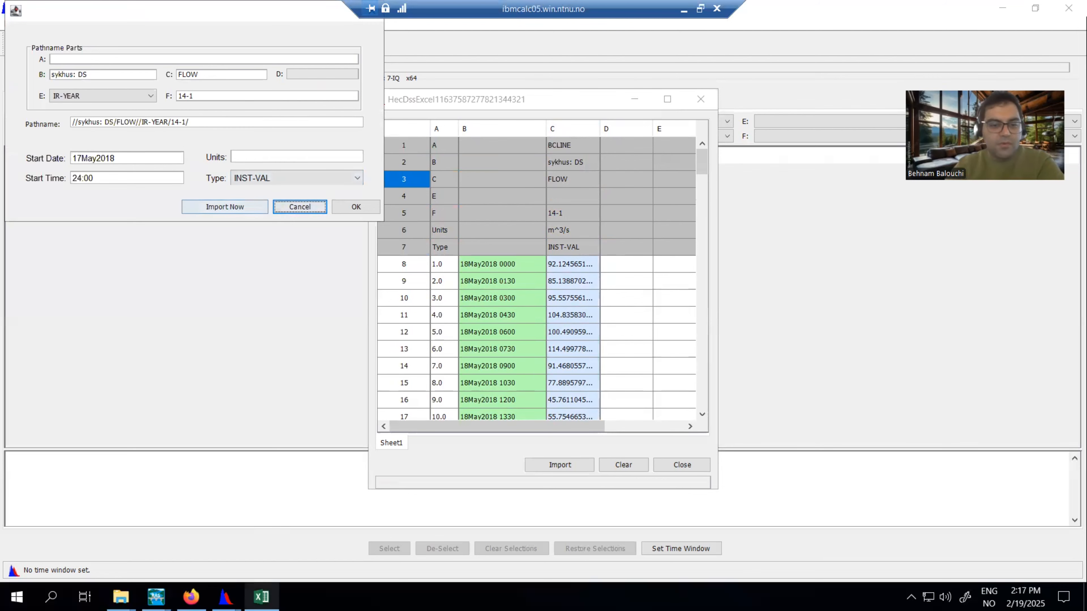
Copy BCLINE from cell C1 of the Excel sheet into pathname part A in the HEC-DSSVue import dialog.
click(261, 597)
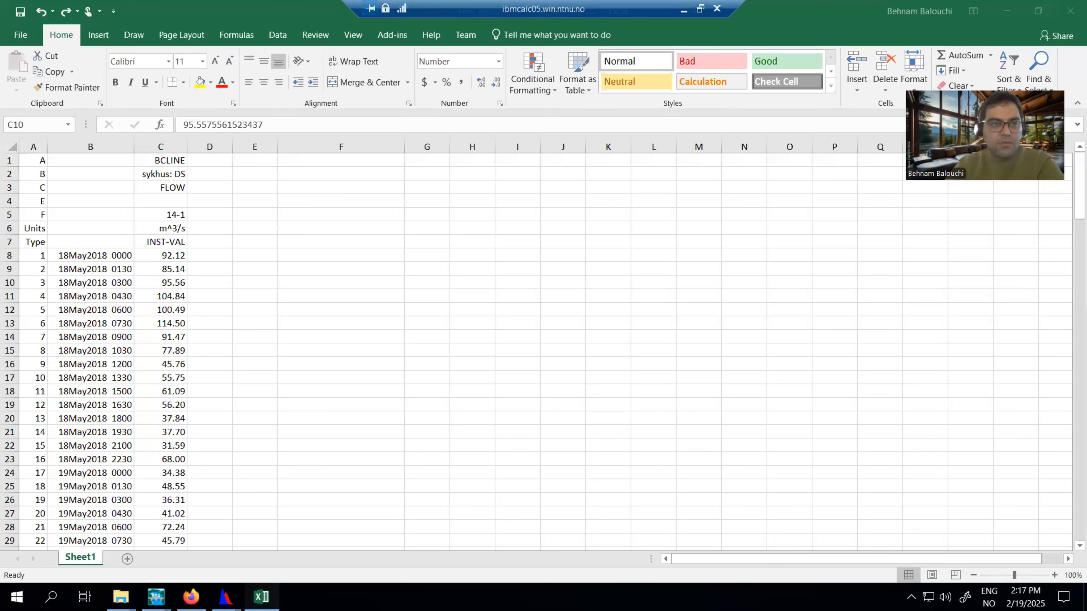
click(167, 162)
key(ctrl+c)
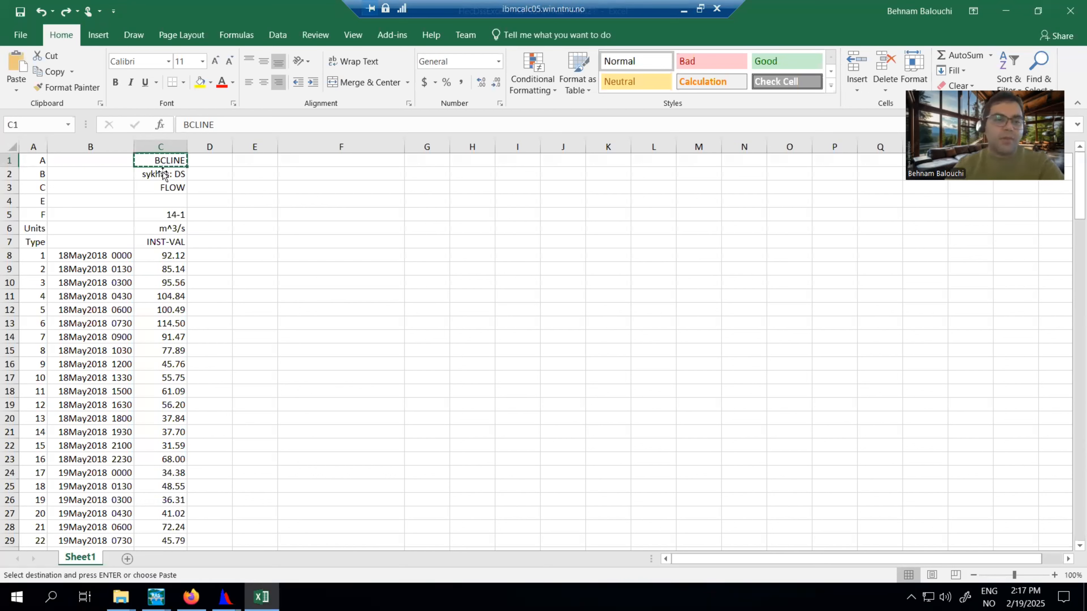
mouse_move(226, 597)
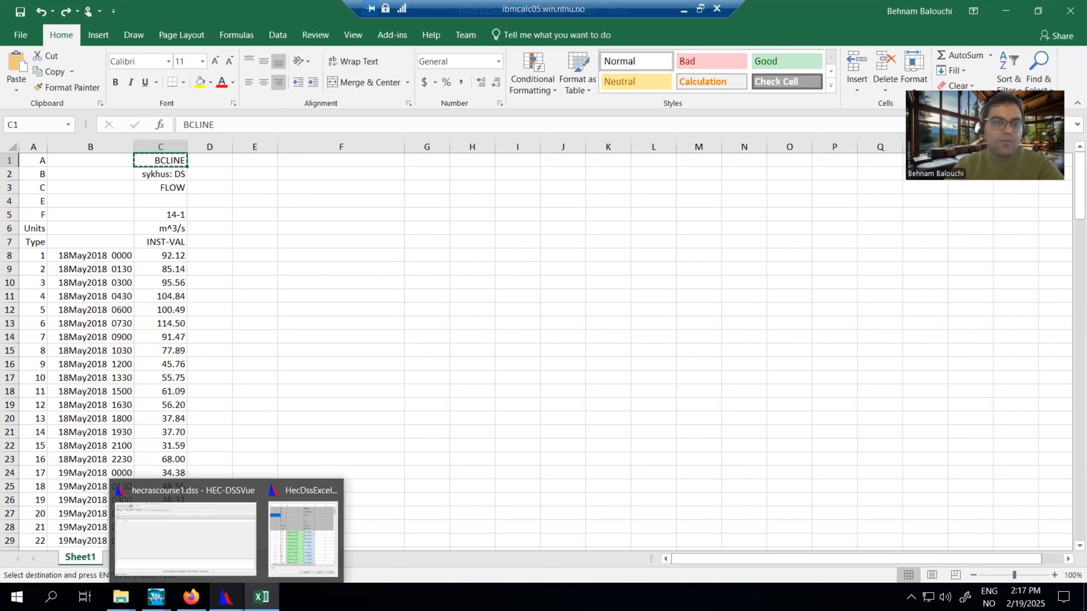
click(216, 527)
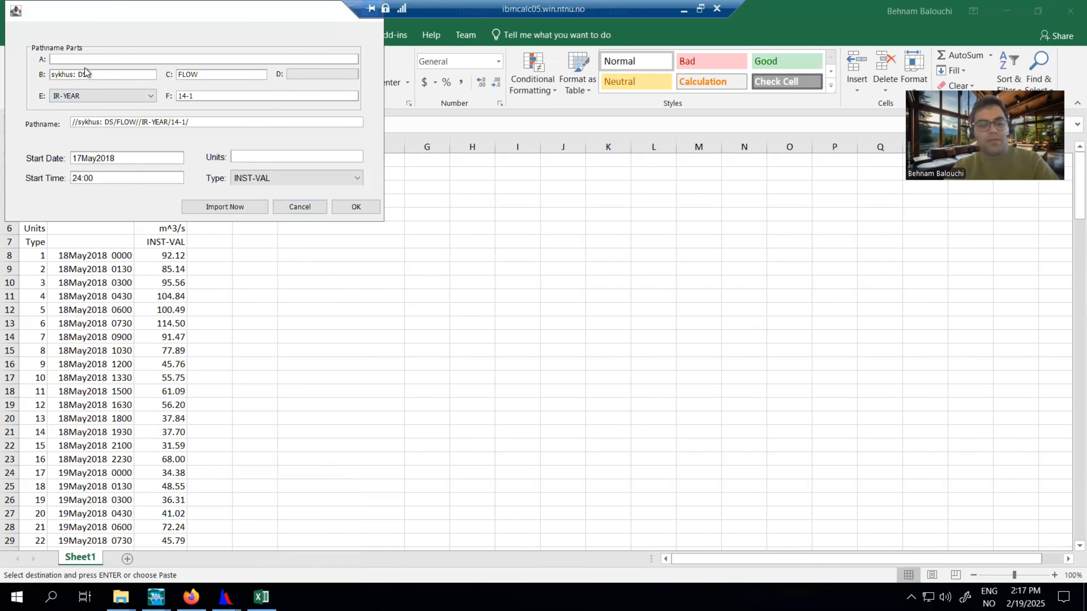
key(ctrl+v)
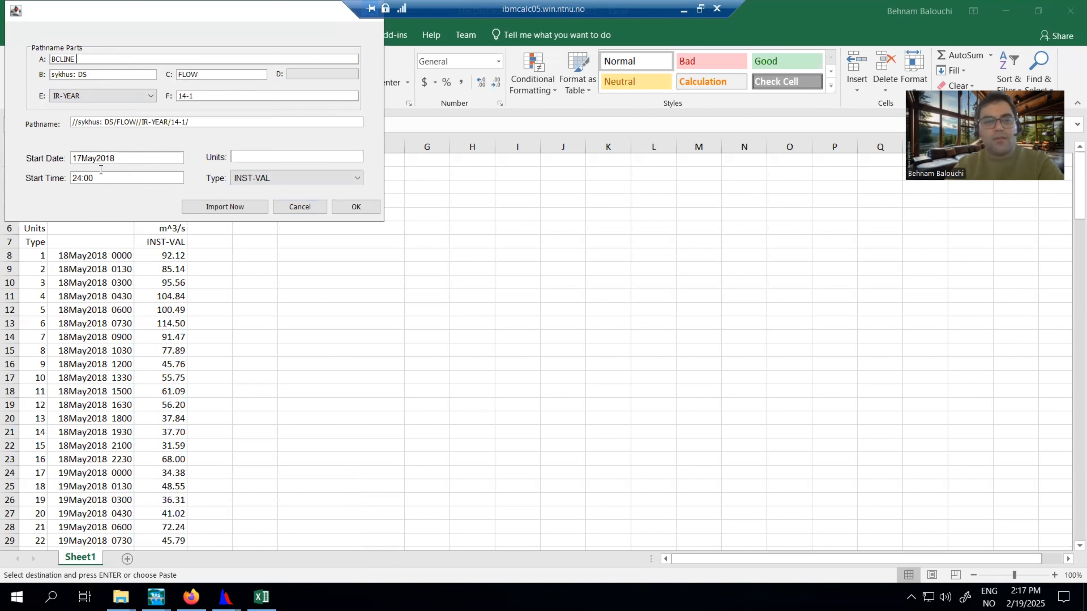
Copy the units m^3/s from cell C6 of the Excel sheet into the Units field of the HEC-DSSVue import dialog.
click(252, 155)
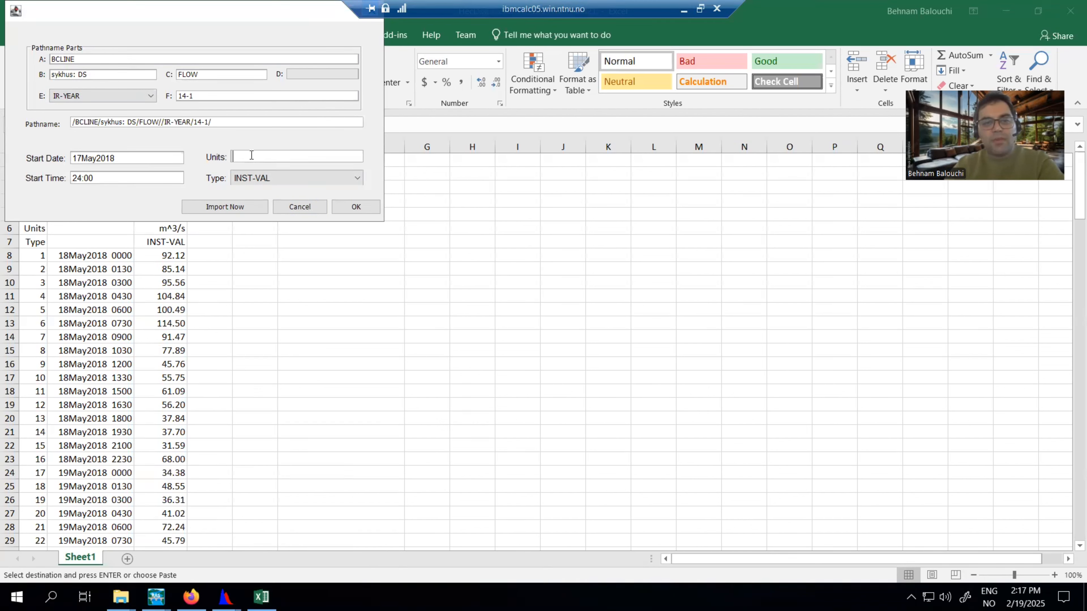
click(175, 232)
click(175, 229)
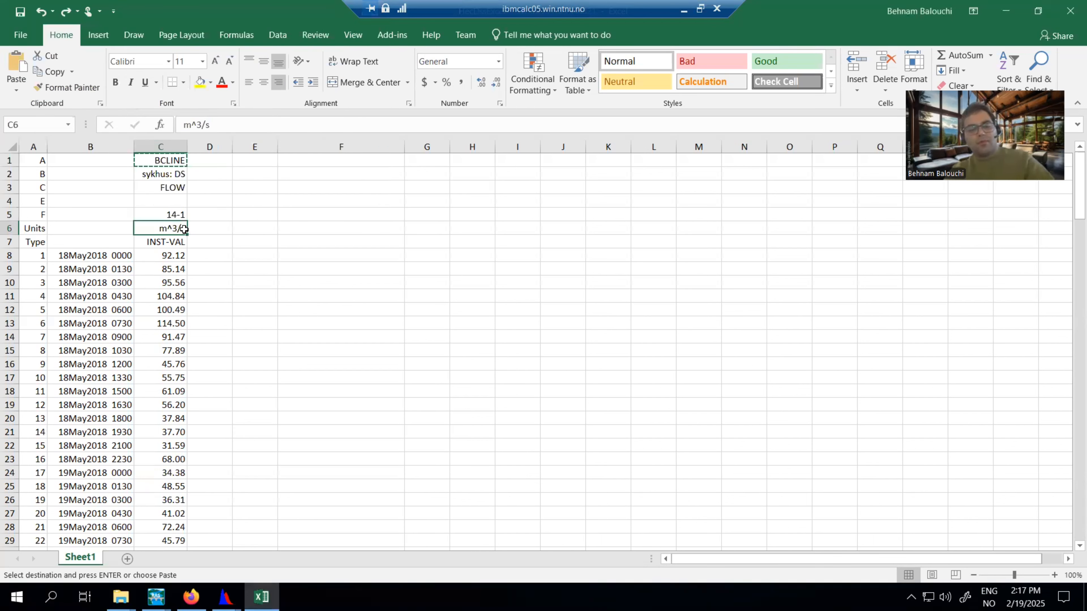
key(ctrl+c)
key(ctrl+c)
mouse_move(226, 597)
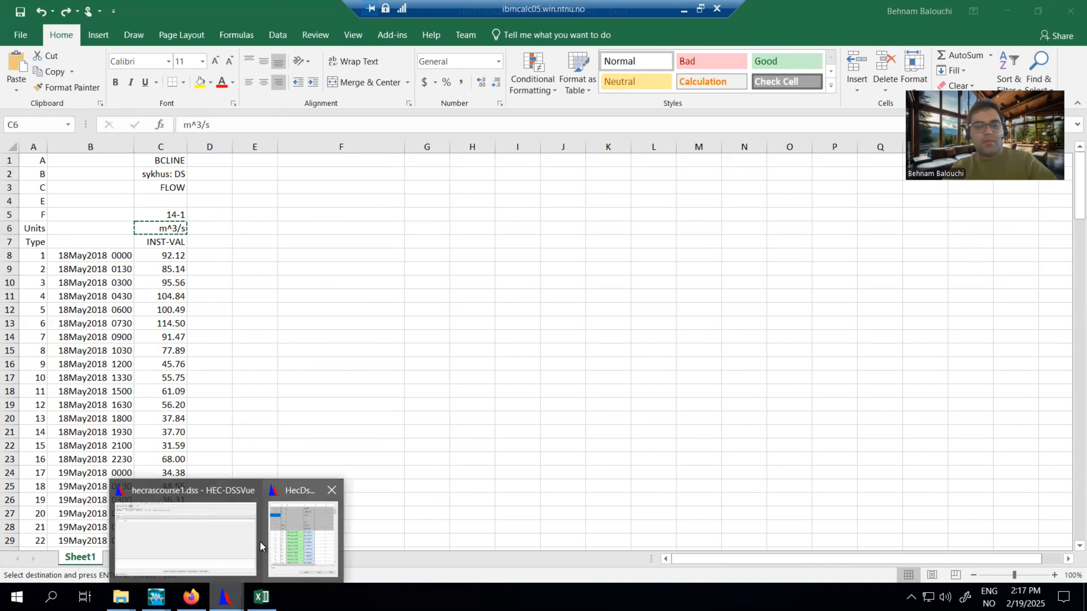
click(291, 537)
key(ctrl+v)
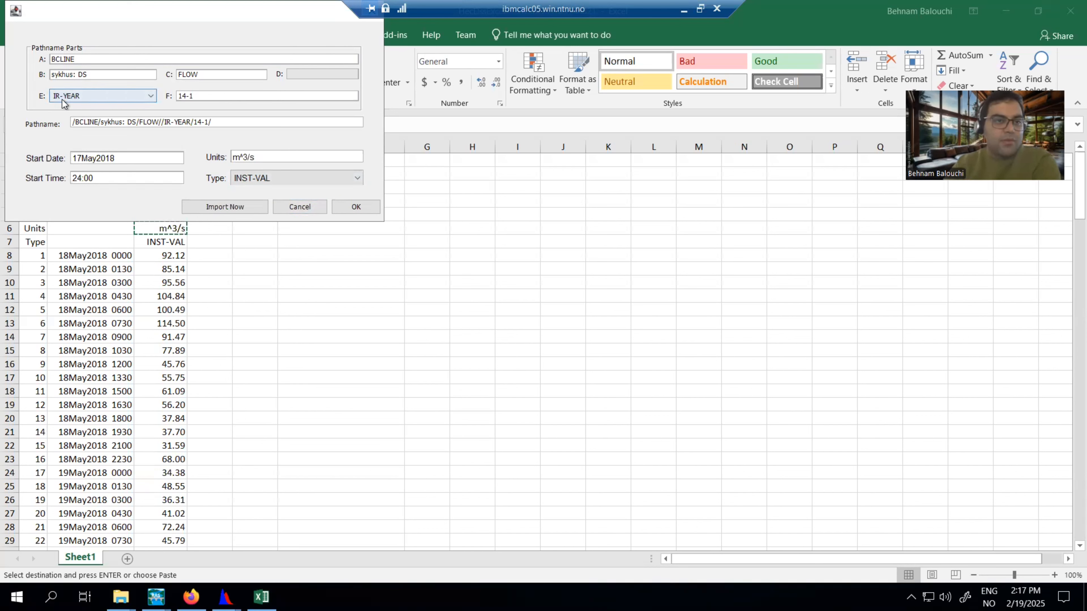
Look through the available time intervals for pathname part E, from the irregular ones to 1YEAR, without choosing one.
click(79, 103)
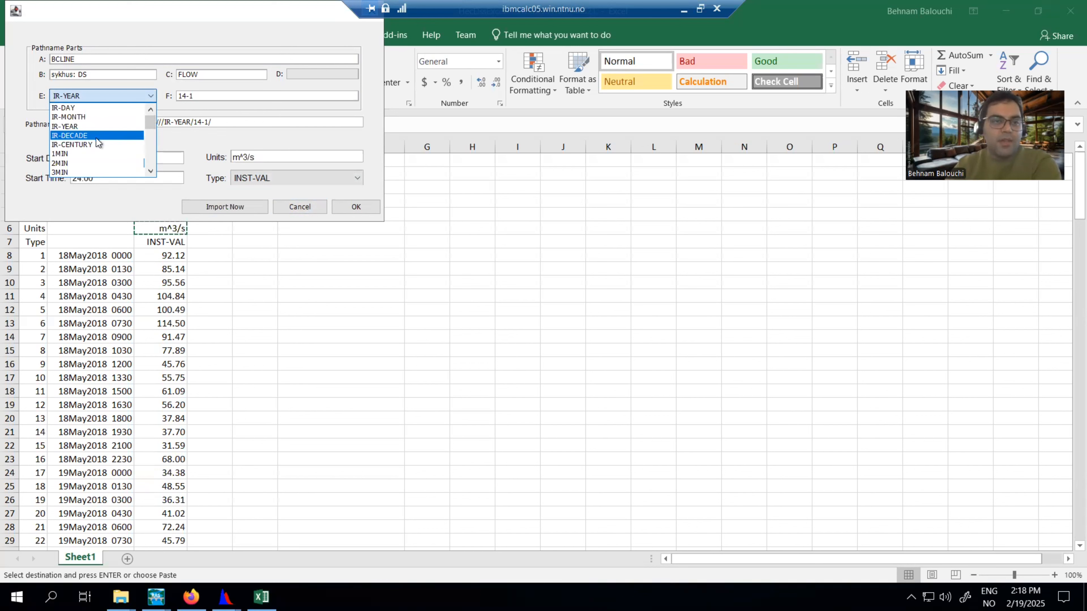
click(150, 172)
click(151, 172)
click(151, 172)
click(151, 172)
click(150, 172)
click(151, 172)
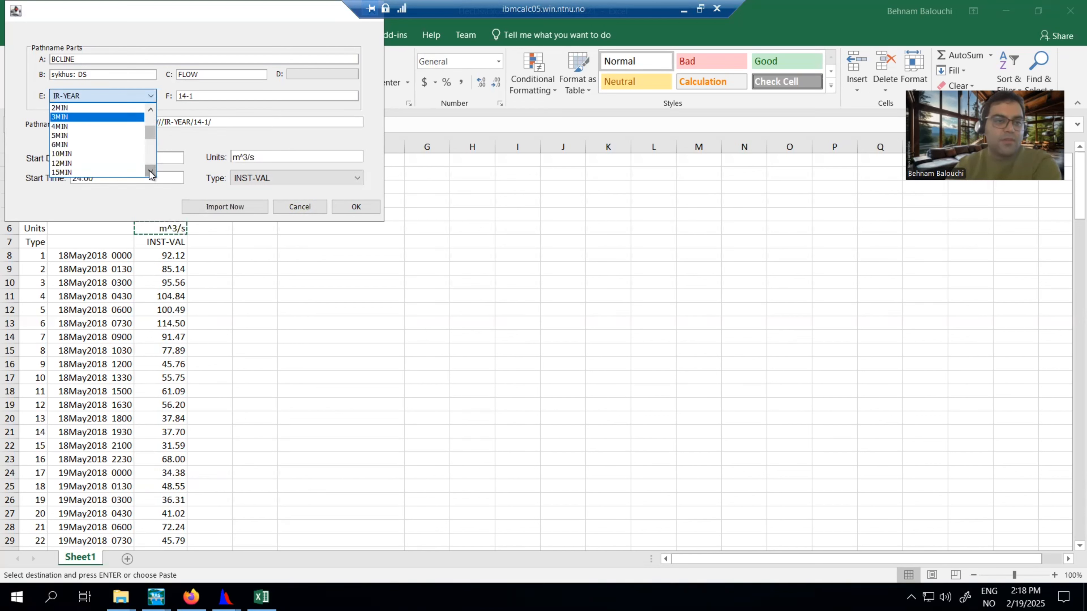
click(149, 171)
click(149, 171)
click(150, 171)
click(150, 172)
click(150, 171)
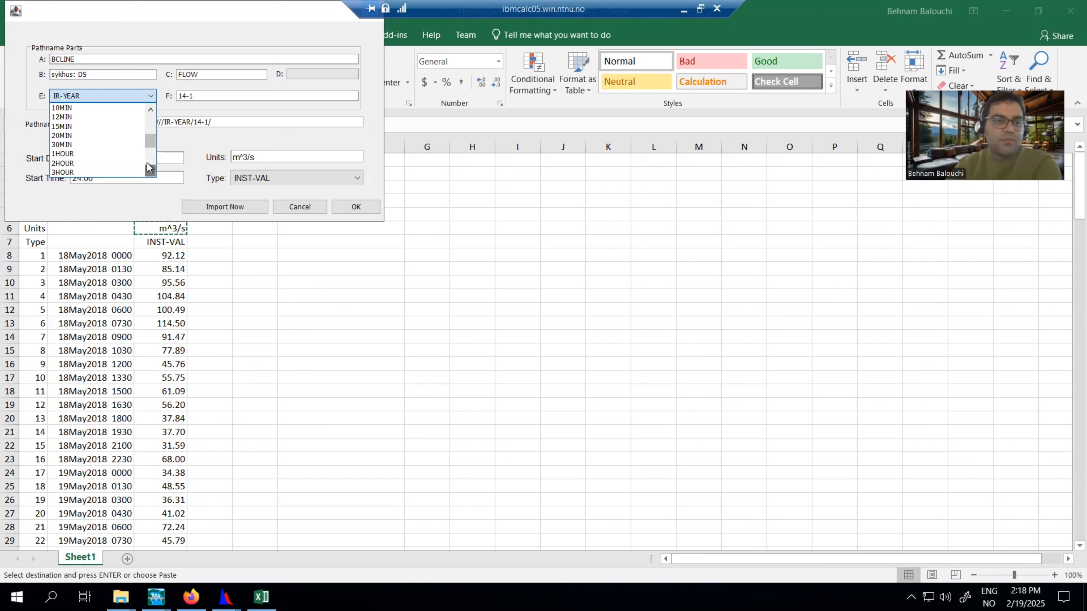
drag(149, 144, 148, 162)
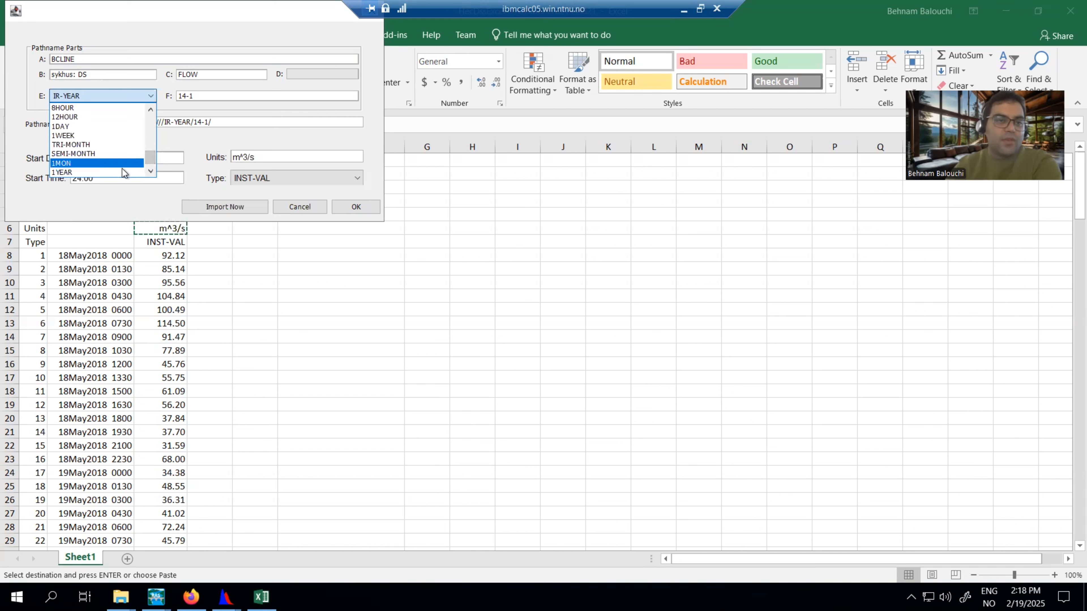
drag(151, 159, 153, 112)
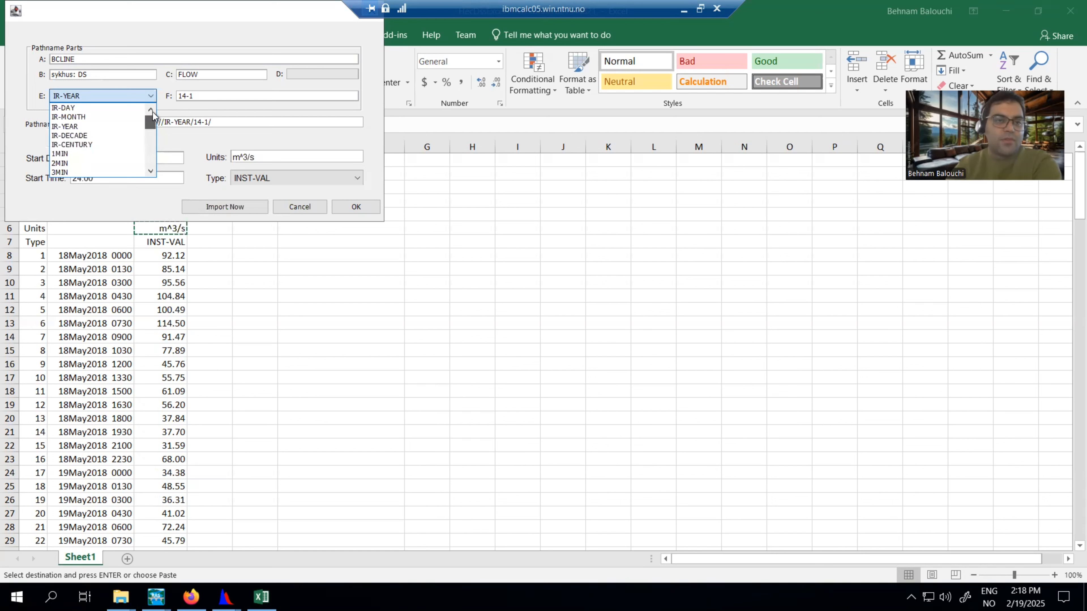
click(210, 113)
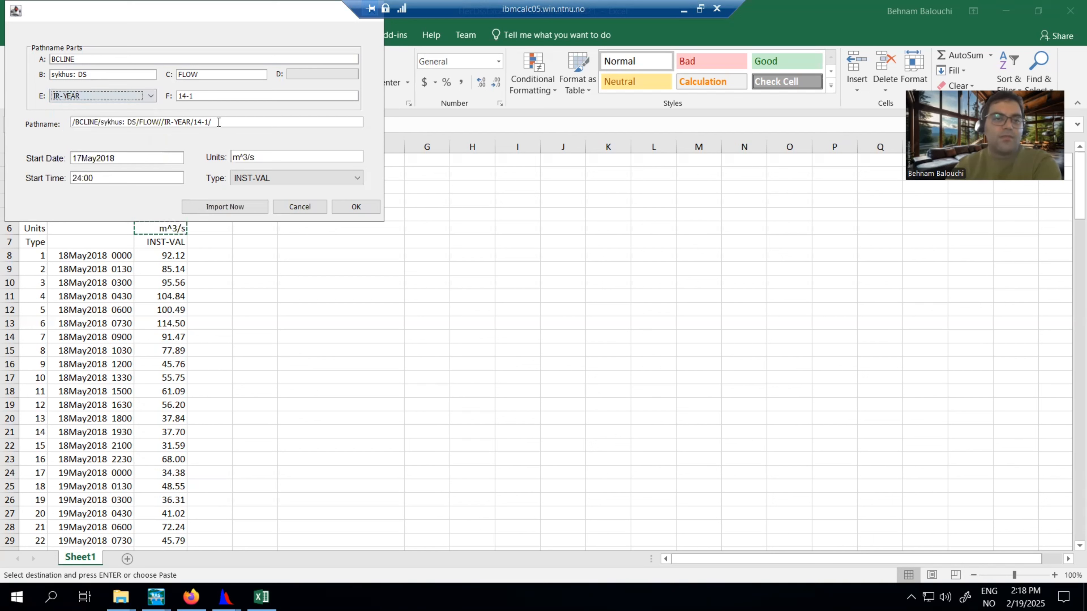
Set pathname part E to the irregular daily interval IR-DAY, so the full pathname contains it.
click(102, 95)
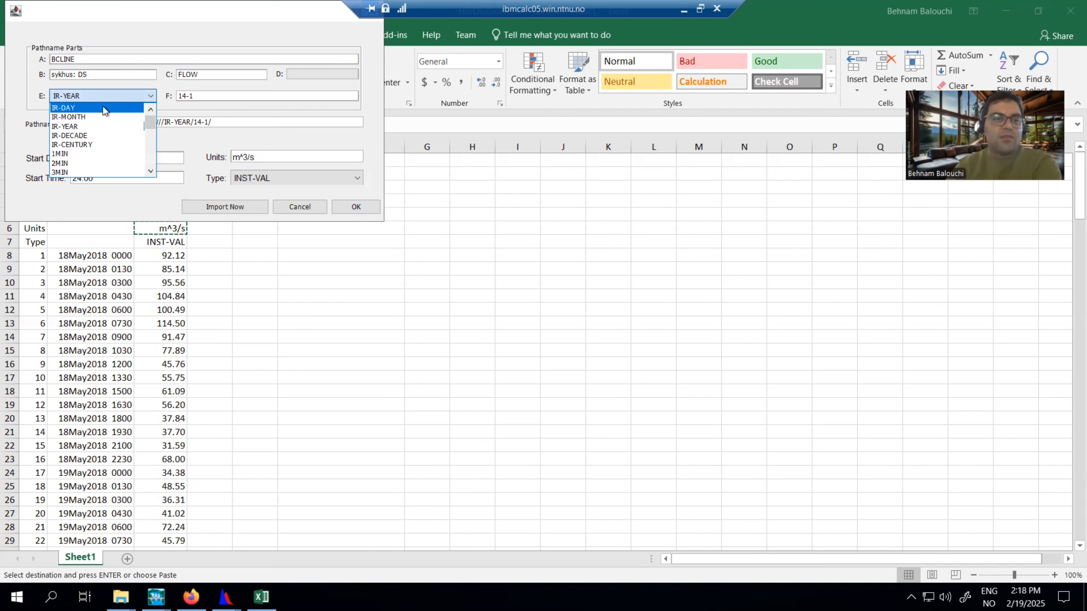
click(103, 108)
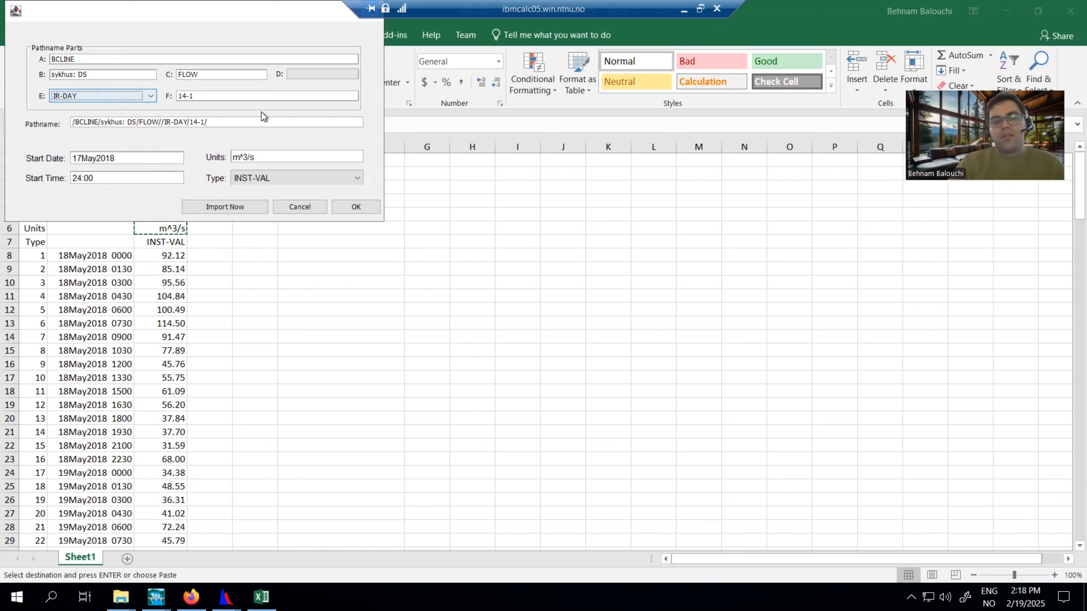
drag(164, 122, 188, 123)
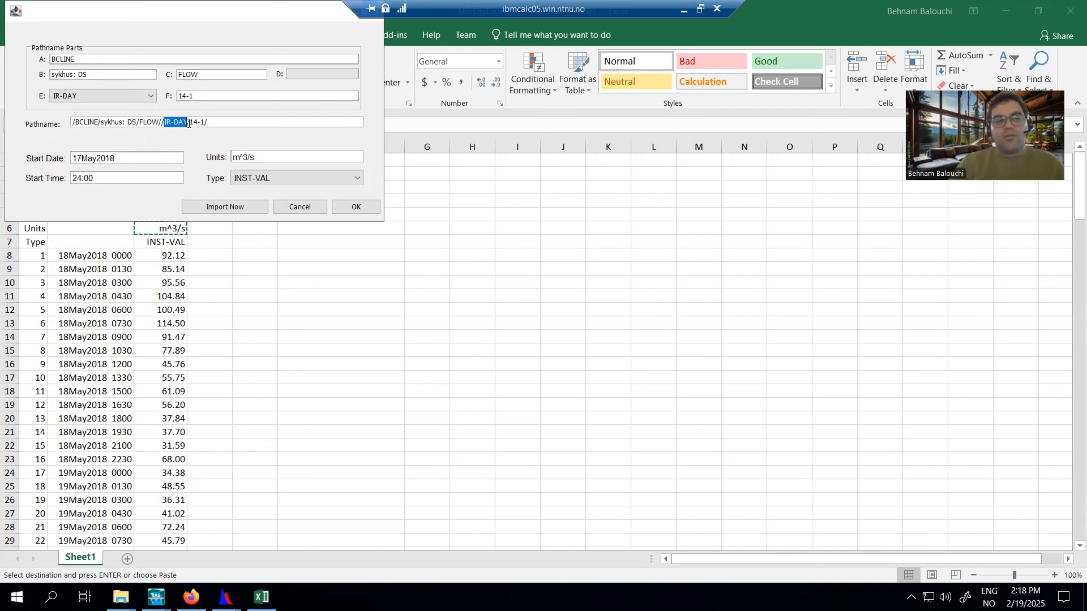
key(BackSpace)
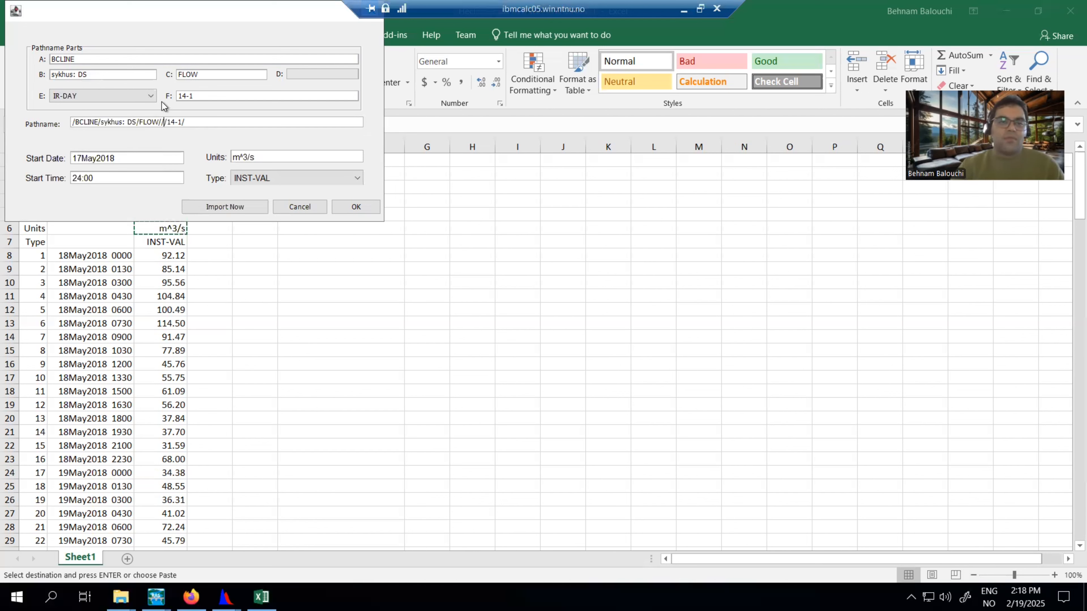
click(143, 96)
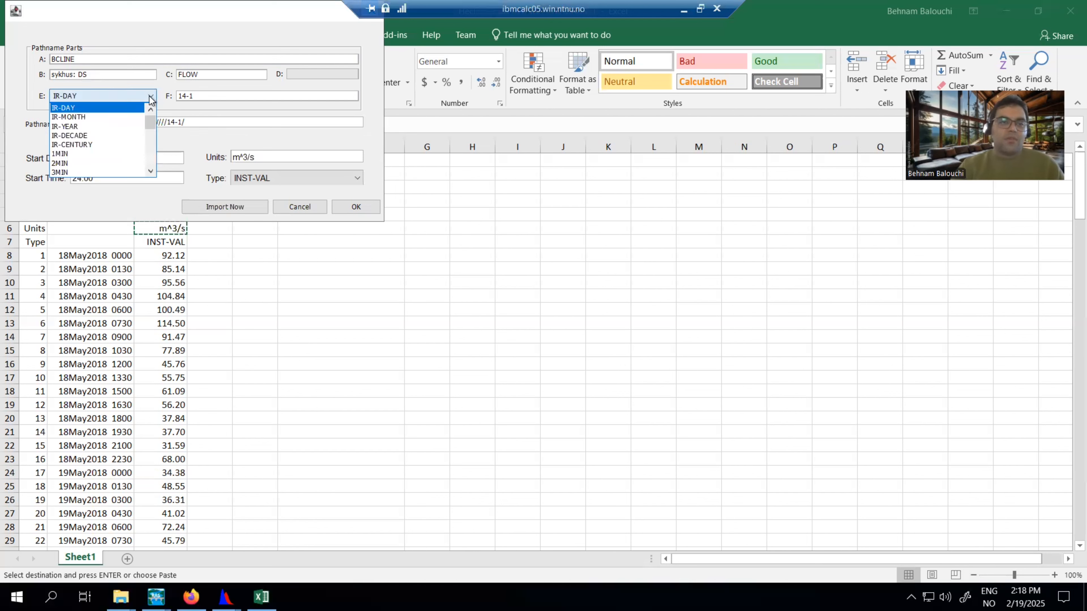
click(133, 107)
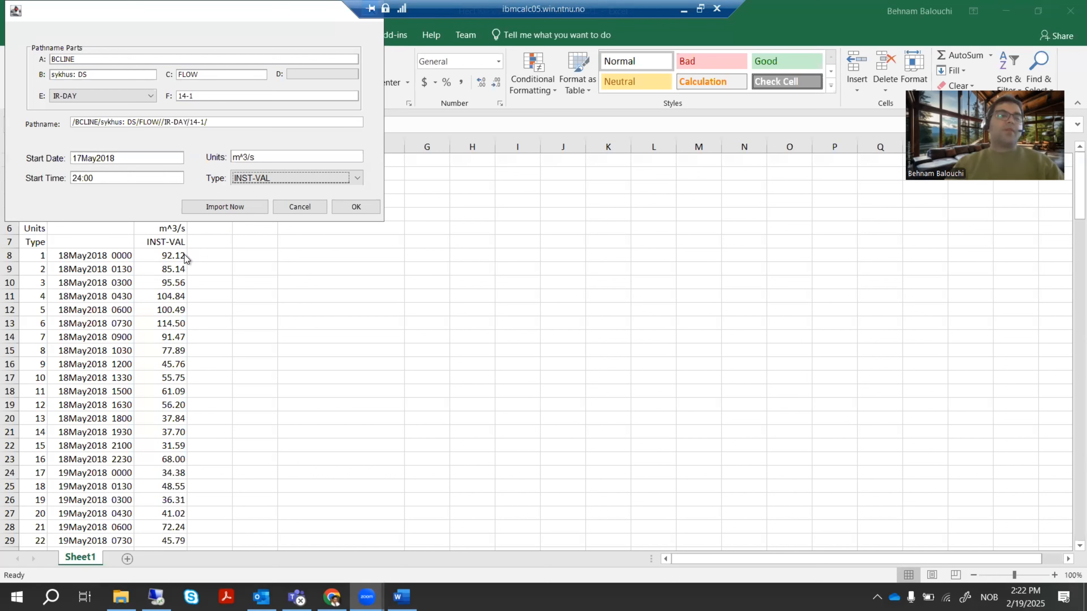
Review the available data types and read the INST-VAL definition in the Word document, then return to the import dialog.
click(252, 180)
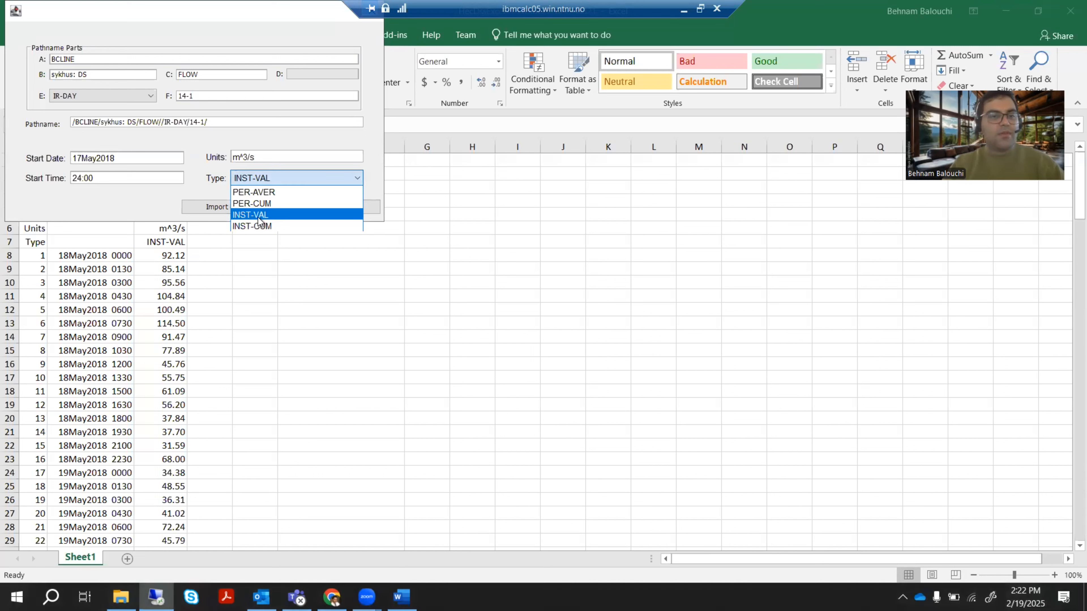
click(208, 180)
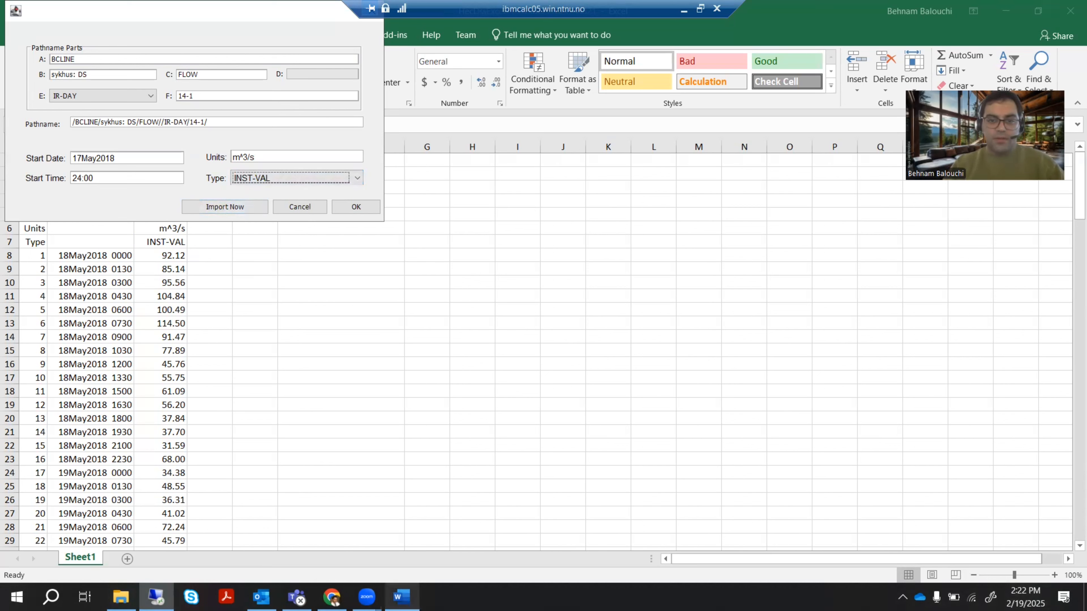
click(401, 596)
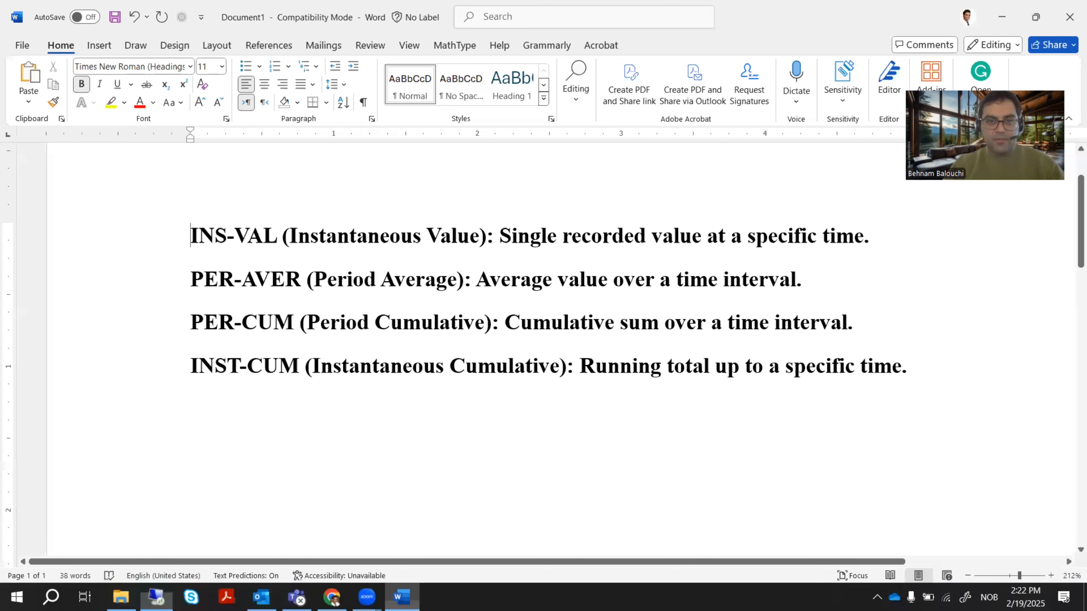
click(311, 480)
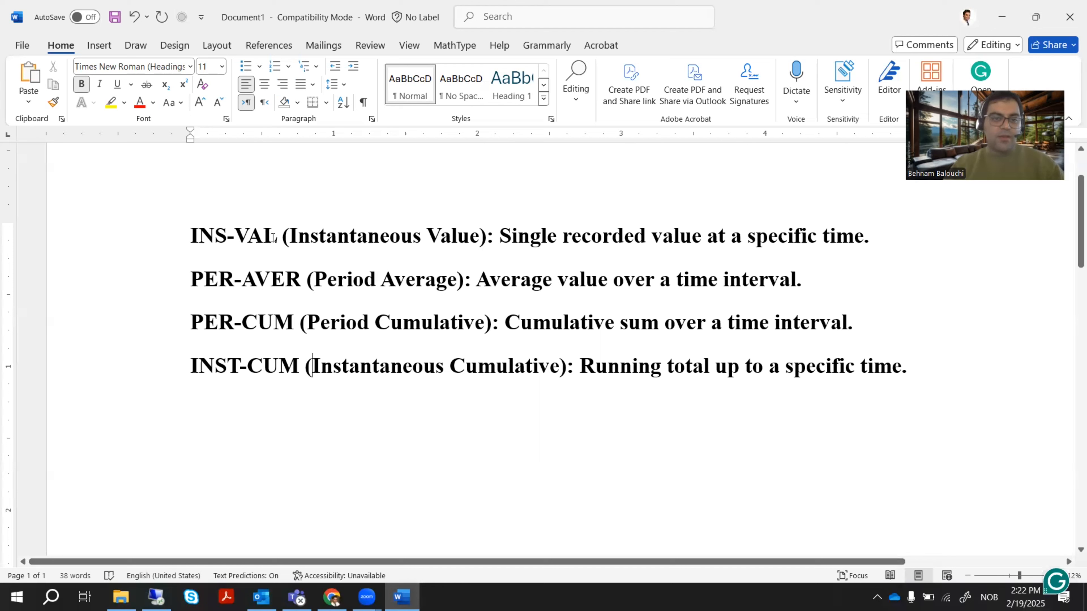
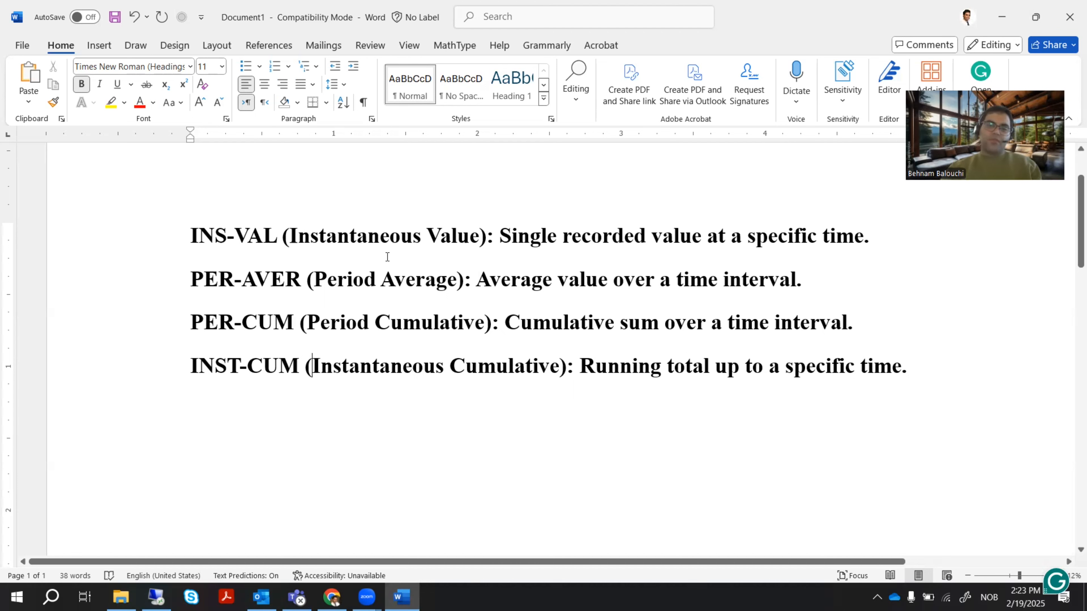
drag(190, 236, 903, 240)
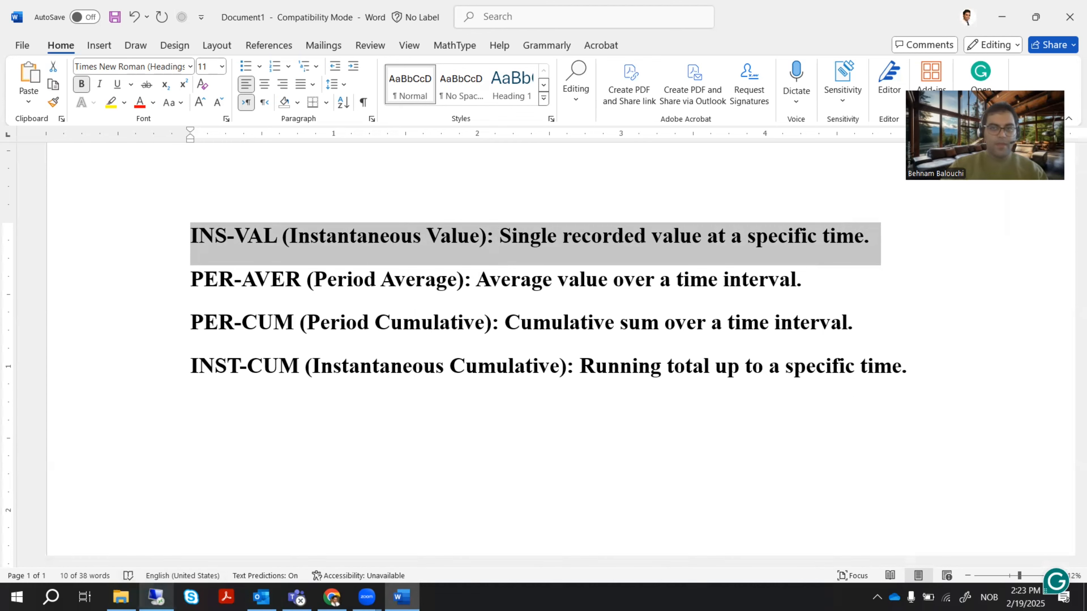
click(157, 598)
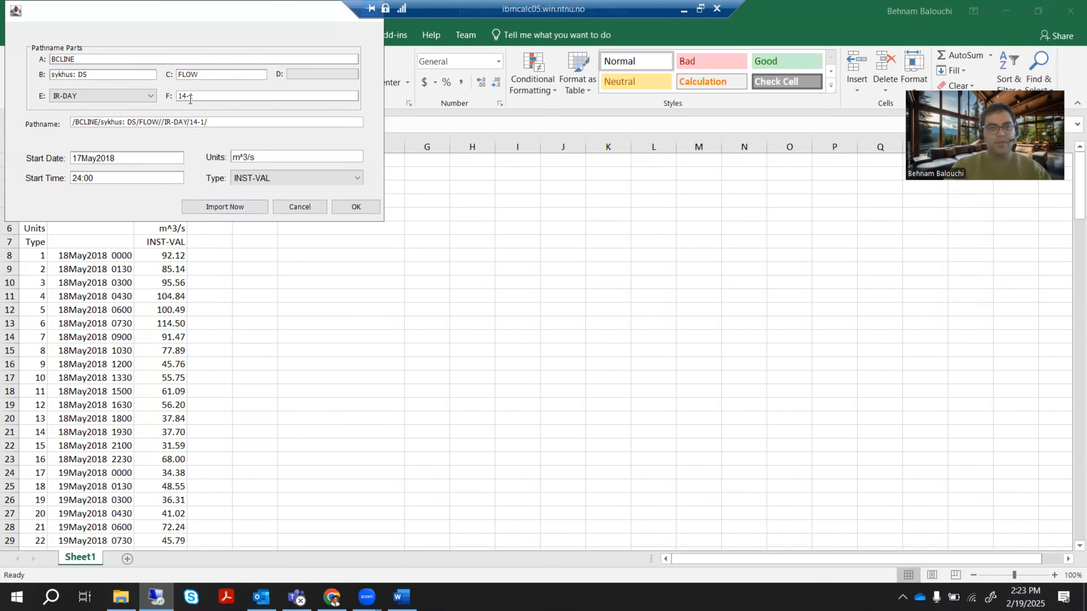
Import the flow data set with part F 14-1 into hecrascourse1.dss and close the import table.
drag(177, 96, 195, 96)
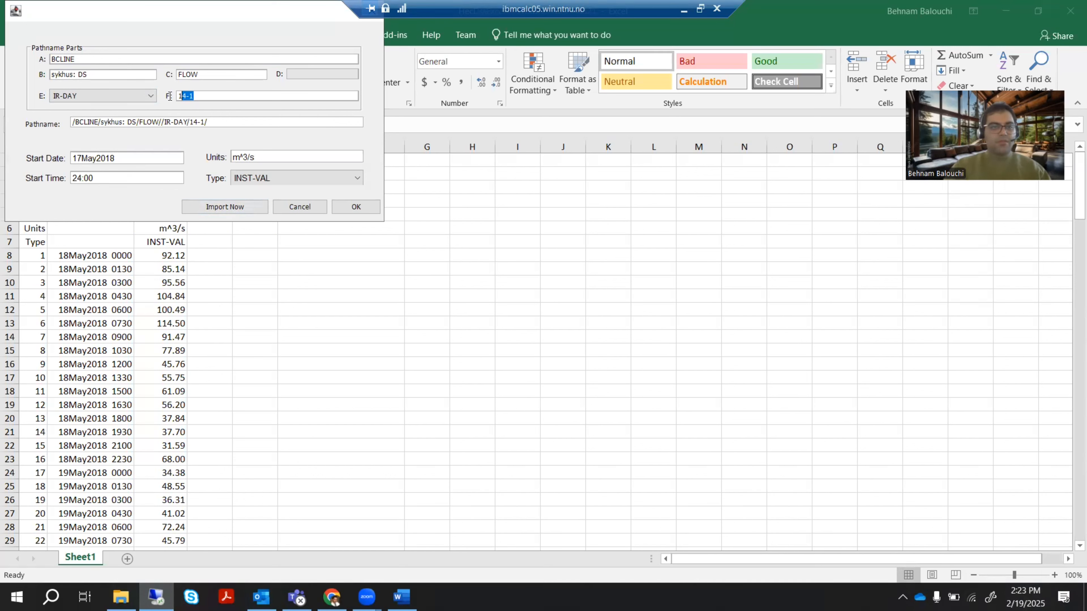
click(232, 207)
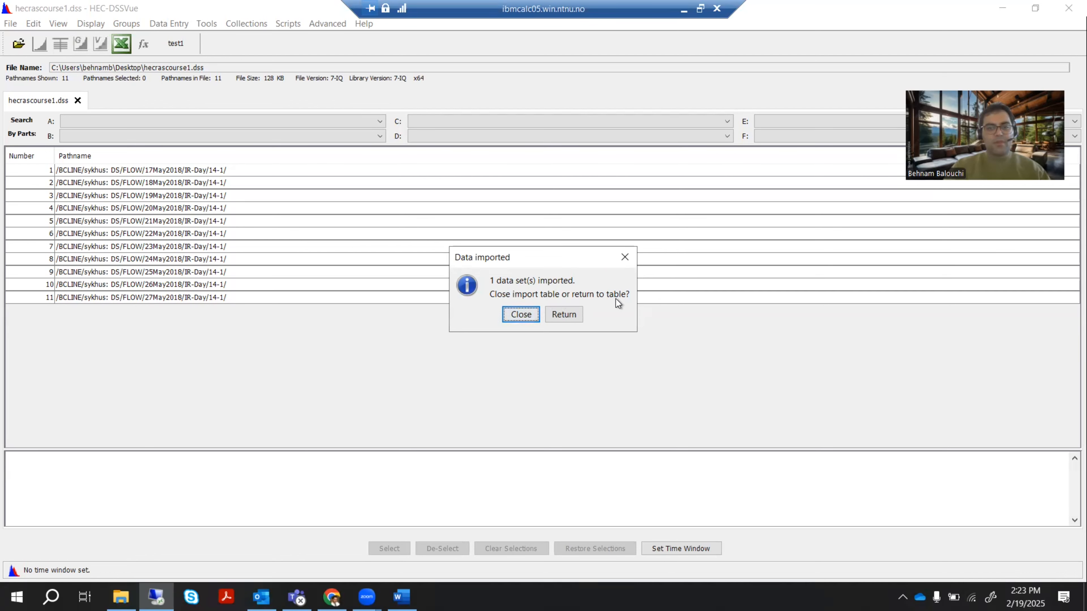
click(526, 316)
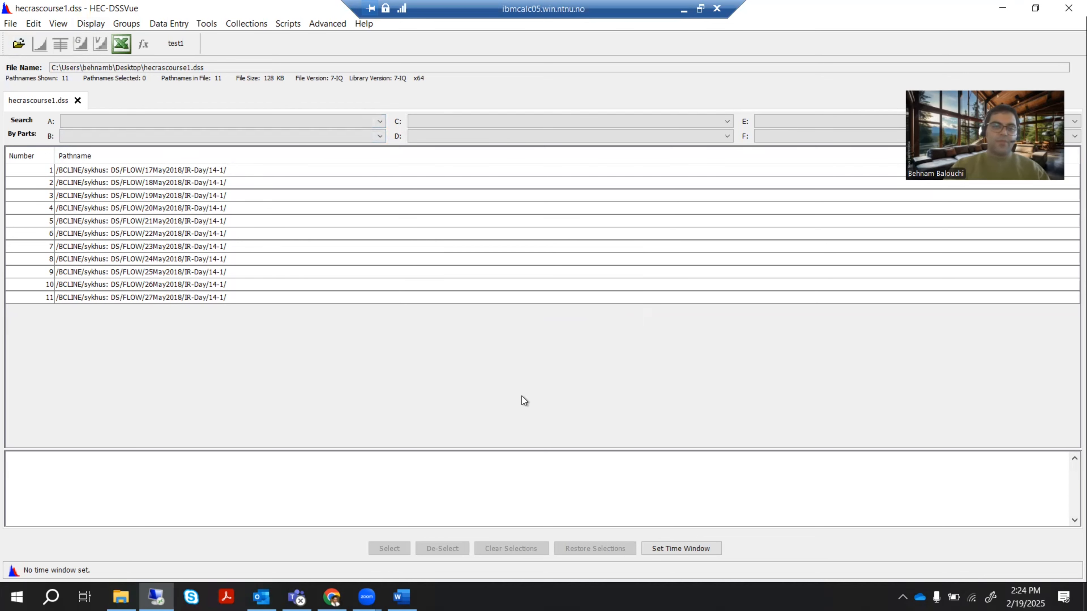
Plot the imported 17May2018 and 18May2018 flow records one after the other, closing each plot after viewing.
click(99, 171)
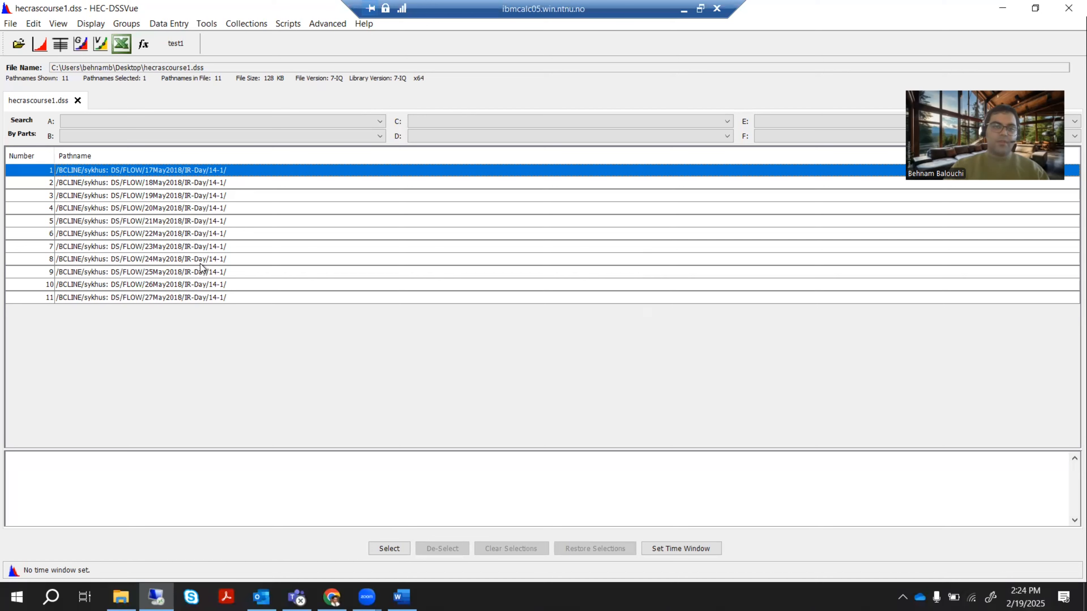
click(40, 44)
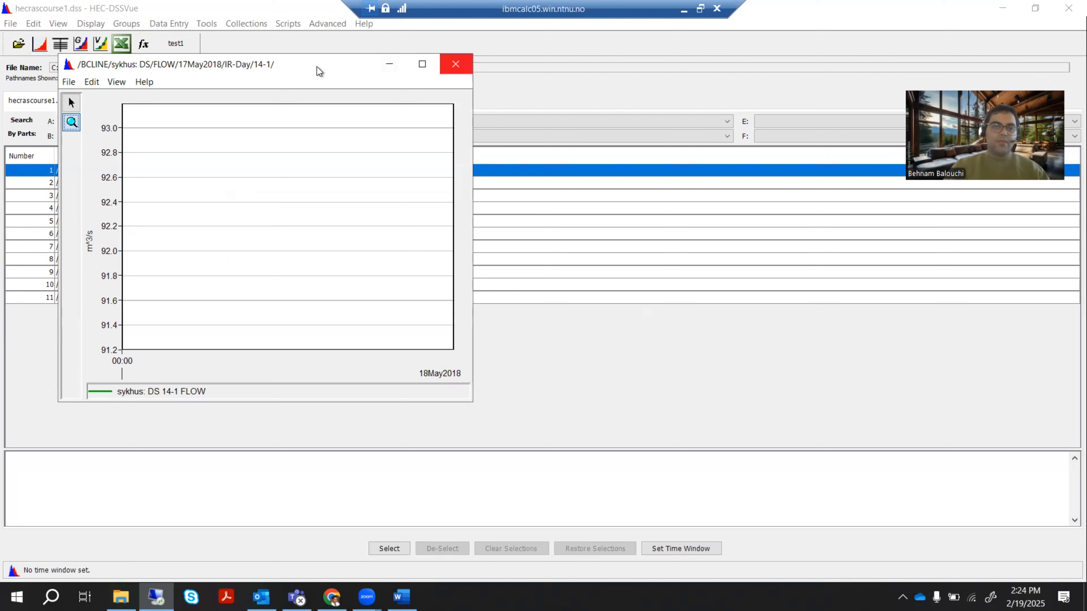
click(456, 64)
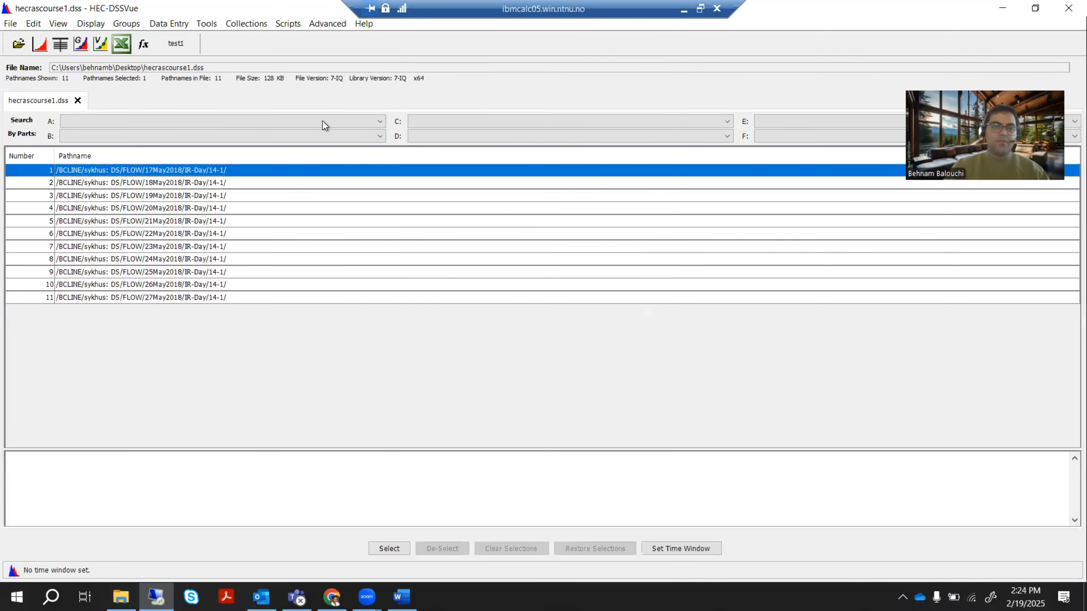
click(130, 183)
click(40, 45)
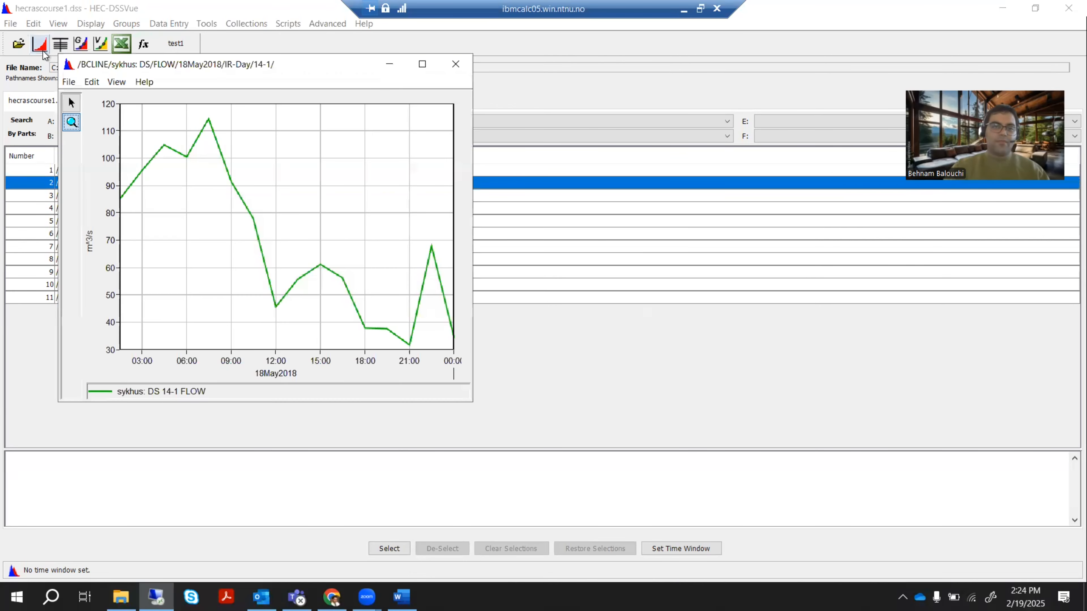
click(456, 64)
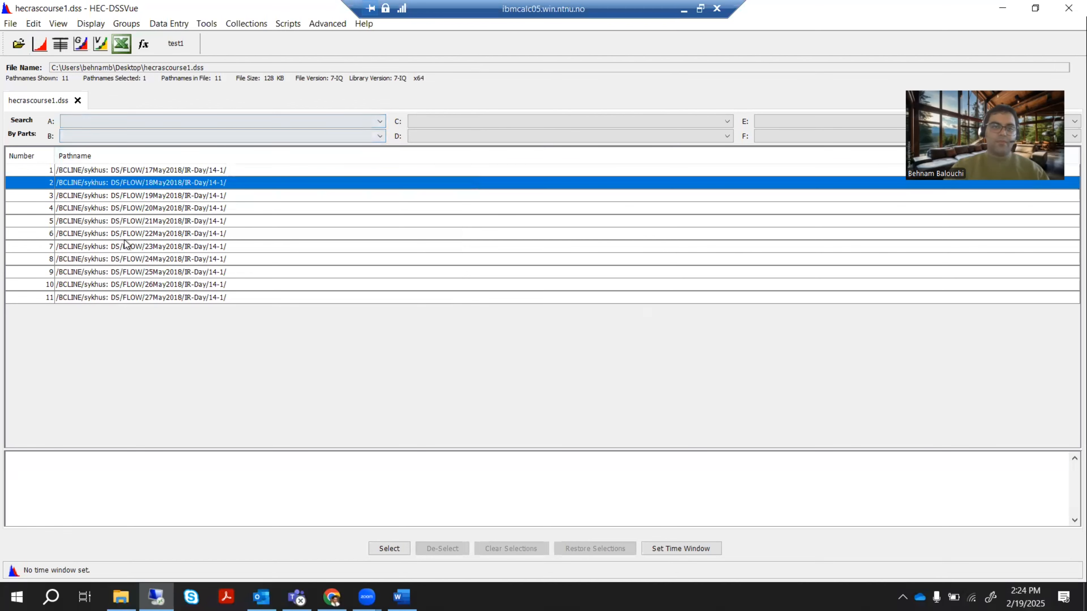
View the plot of the imported 23May2018 flow record and close it.
click(120, 272)
key(ctrl+a)
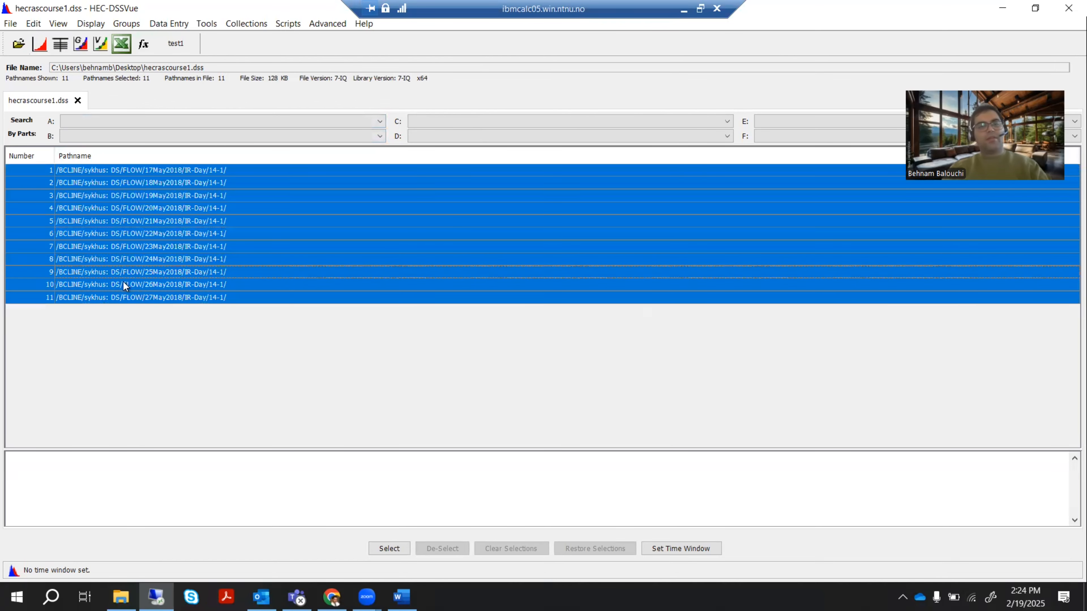
click(198, 244)
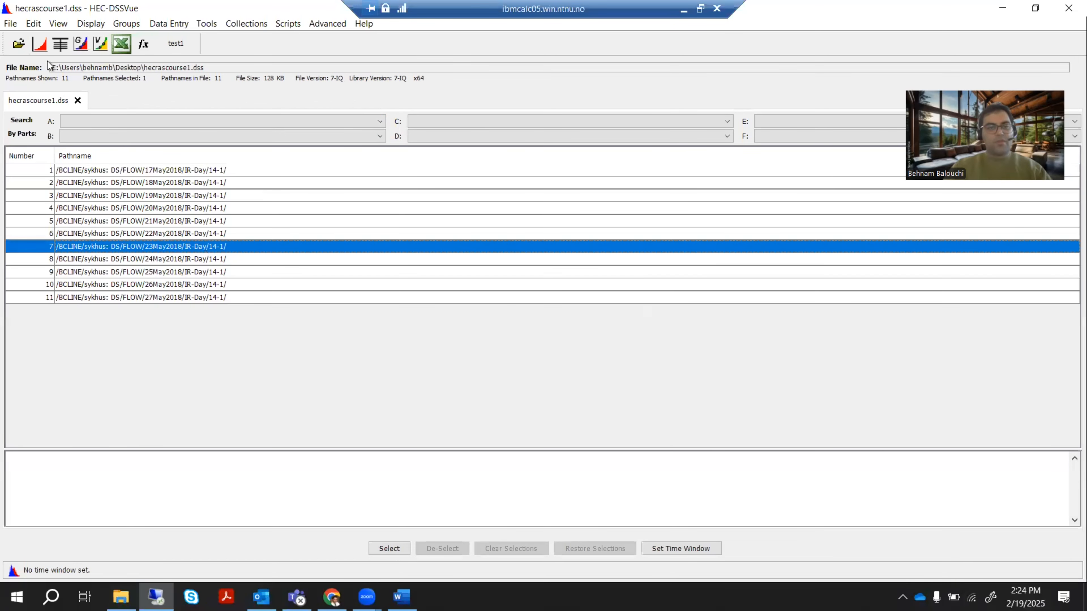
click(41, 44)
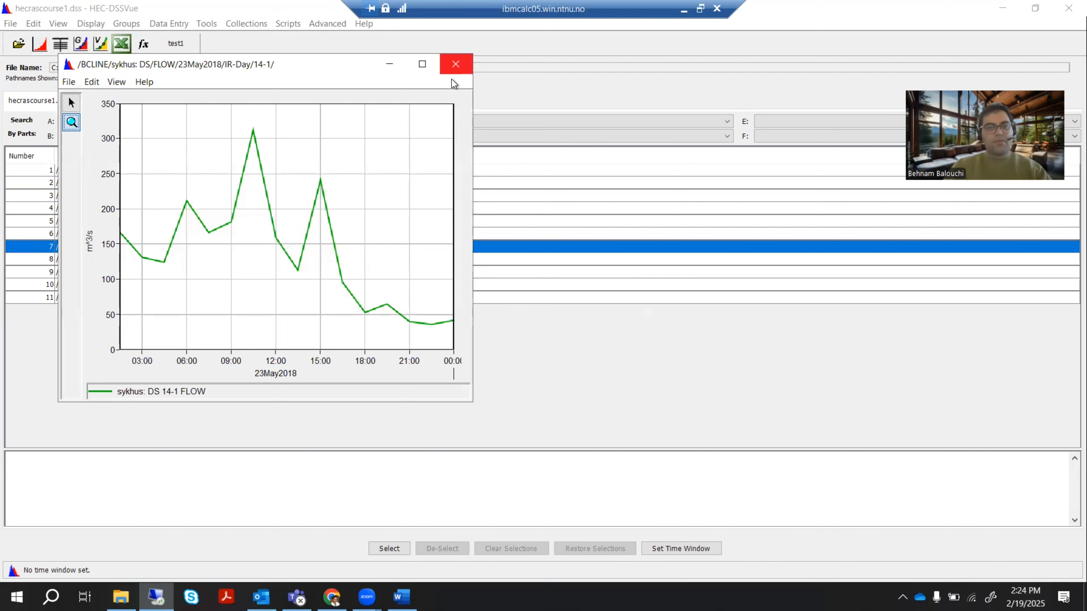
click(455, 64)
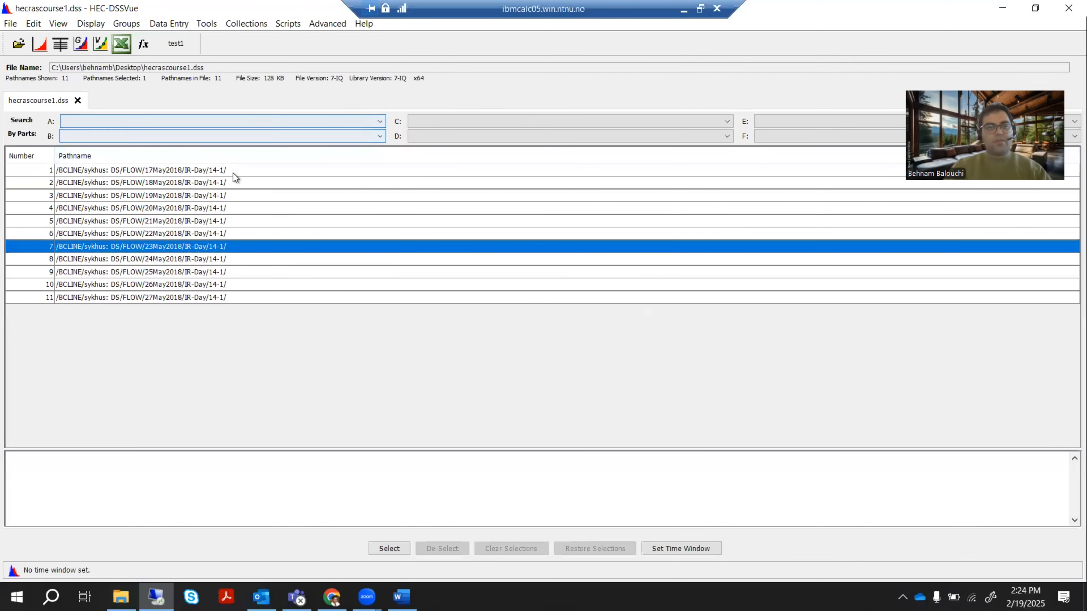
Select all sykhus: DS flow records from 17May2018 to 27May2018, view them in one combined plot and close it.
click(237, 188)
key(ctrl+a)
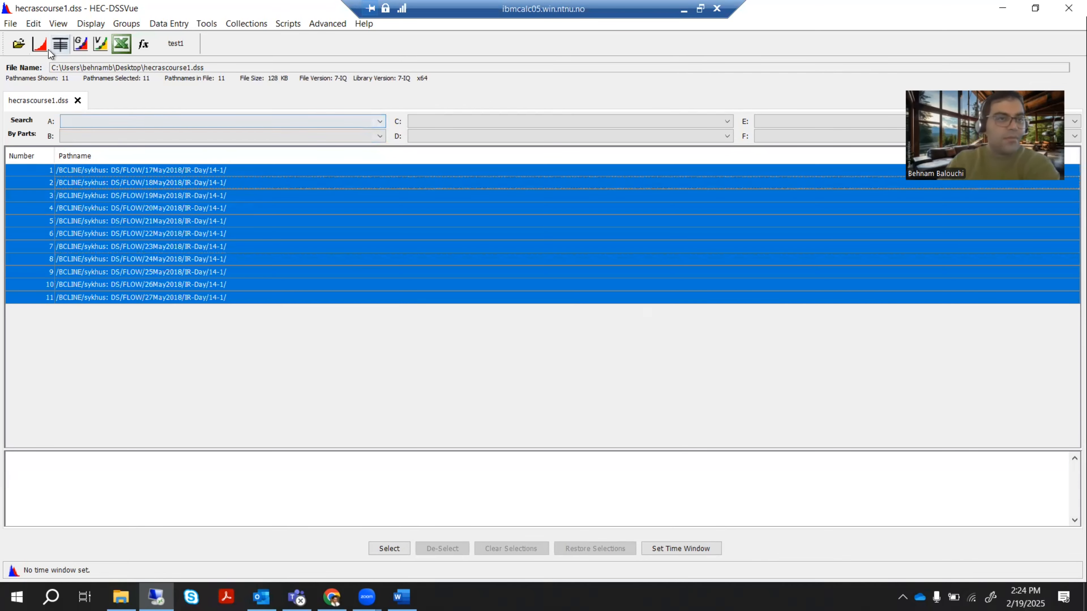
click(43, 46)
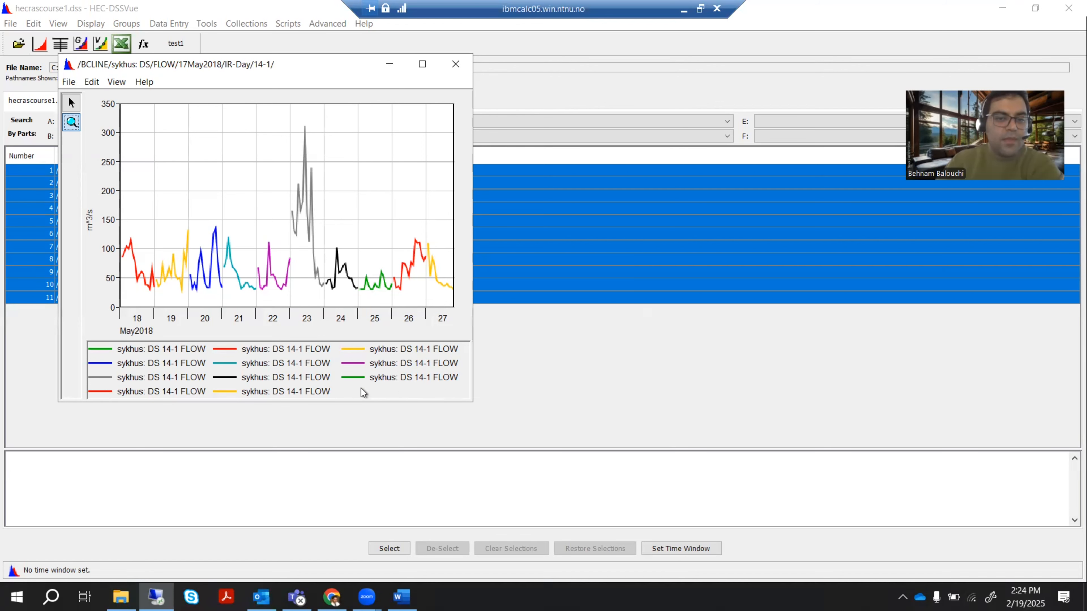
click(456, 64)
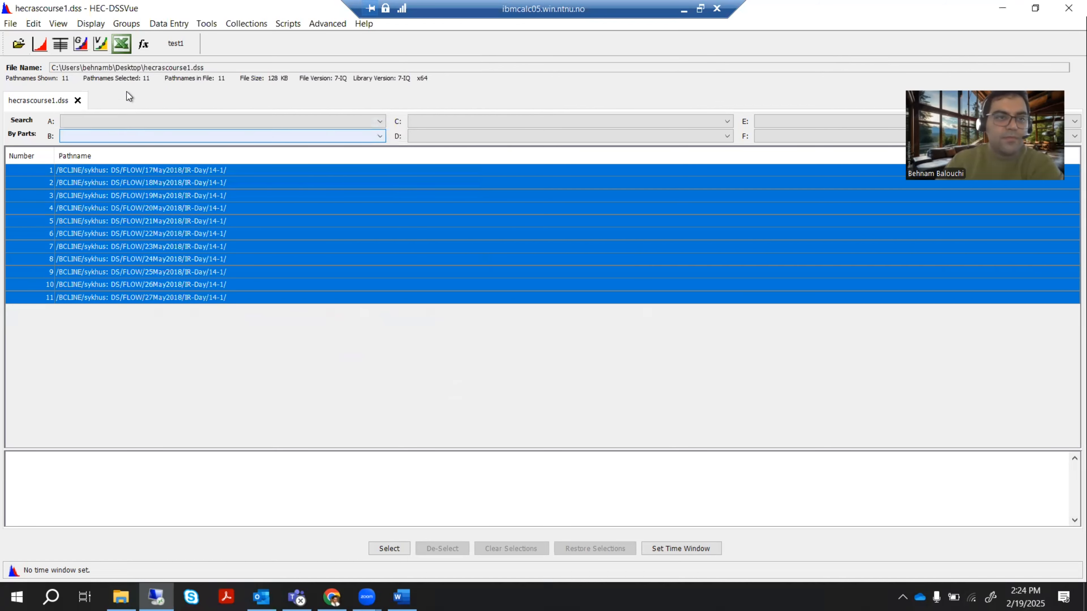
Tabulate the selected flow records, review the values through 27 May 2018, and close the table.
click(56, 44)
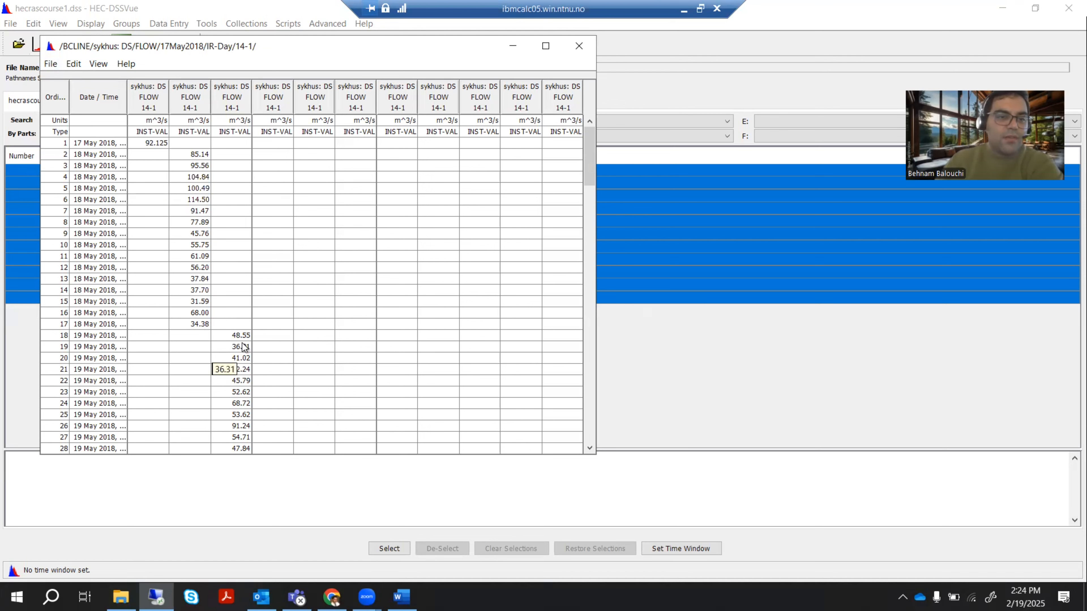
scroll(242, 342, down, 19)
scroll(370, 319, down, 20)
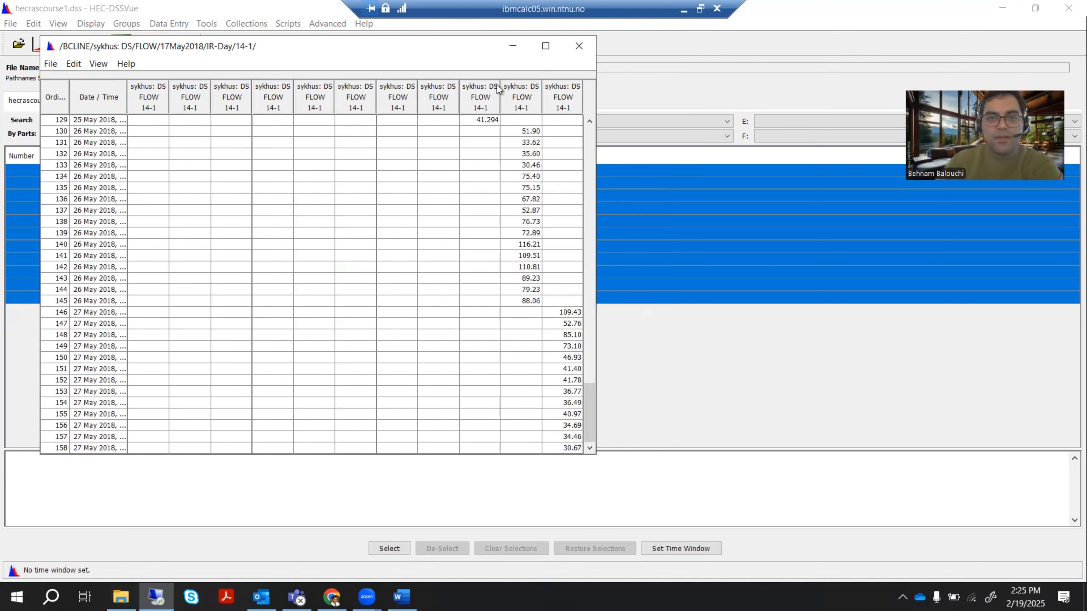
drag(290, 44, 276, 76)
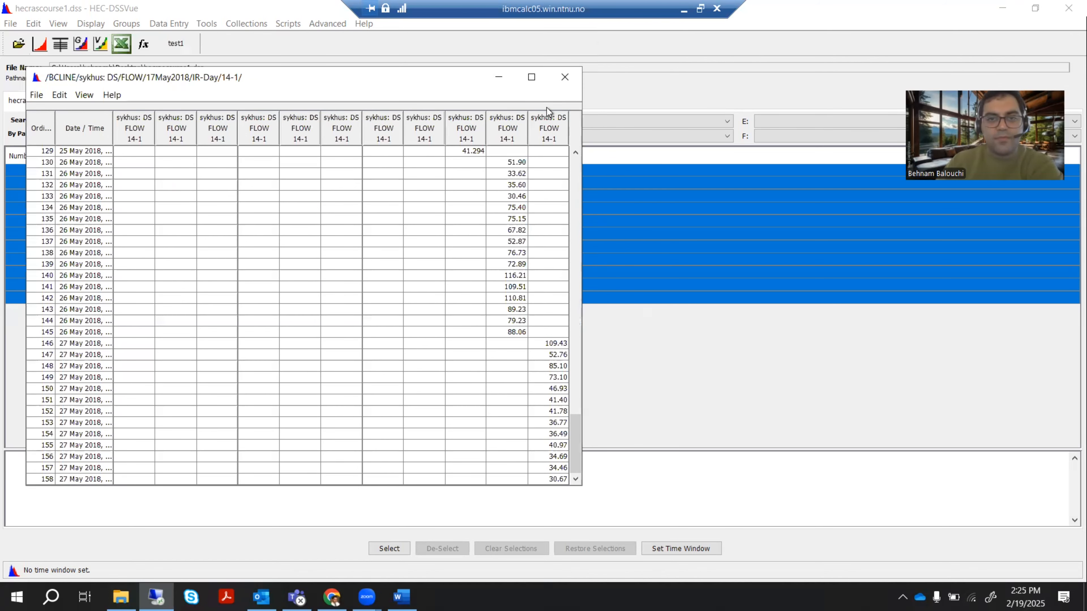
click(565, 78)
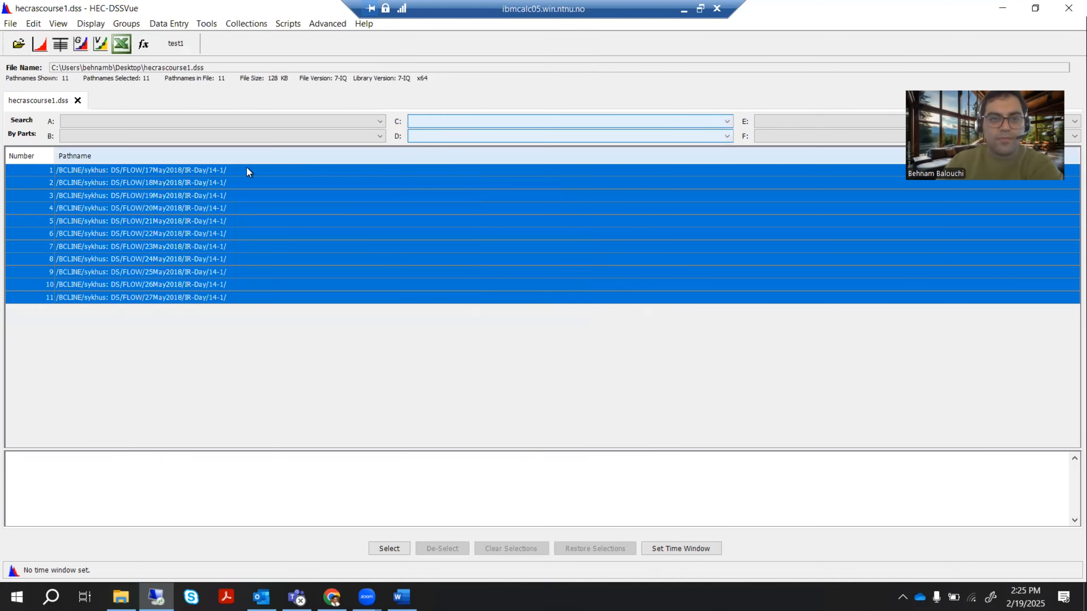
Try the graphical editor on the selected records, view the 17May2018 record in the Data Validation Editor and close it.
click(85, 45)
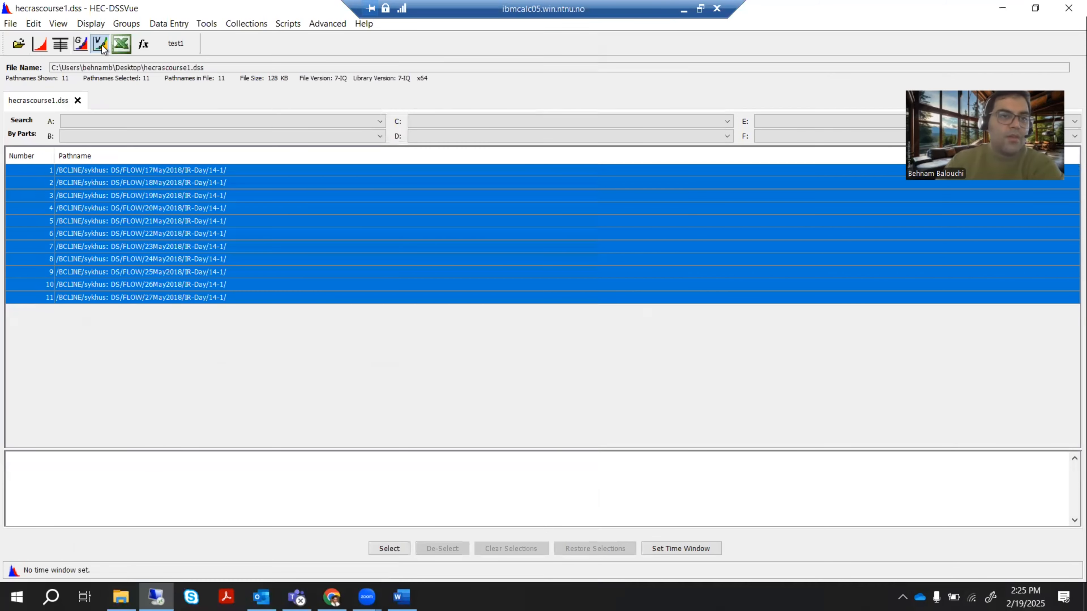
click(102, 46)
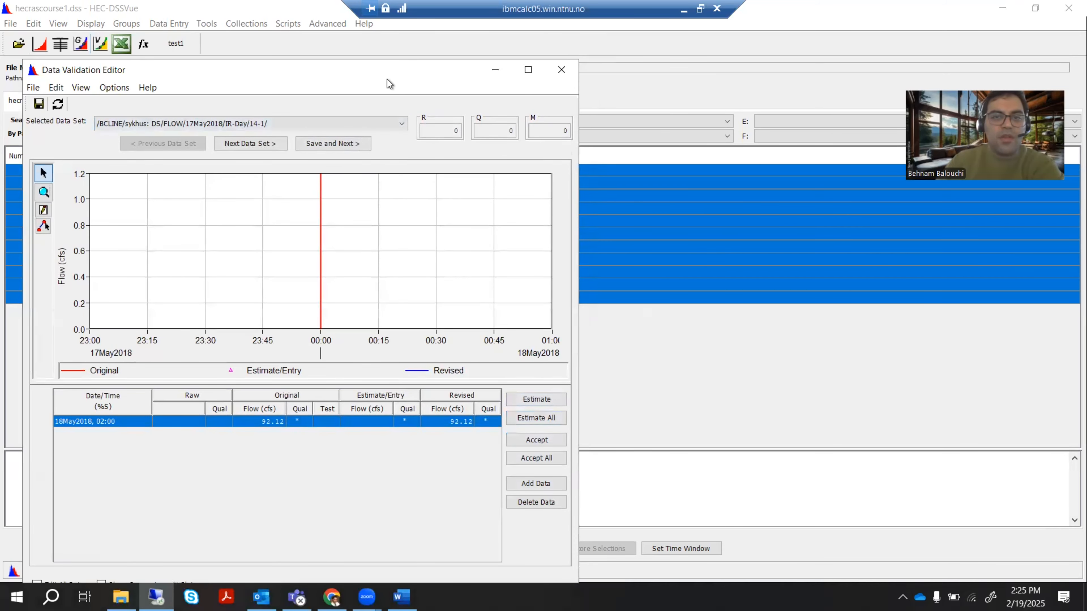
drag(387, 80, 384, 103)
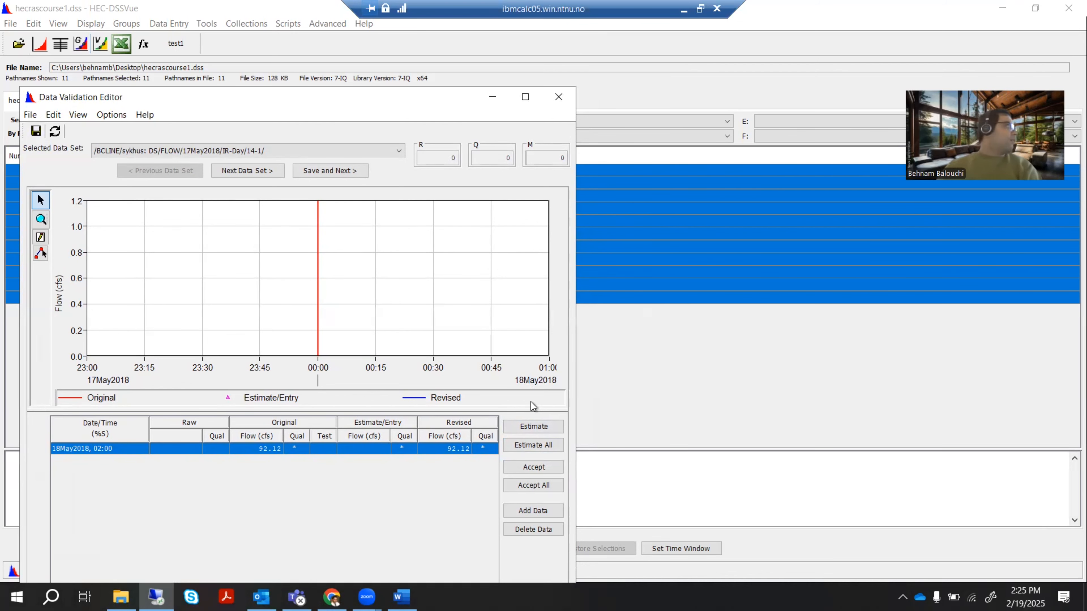
click(558, 97)
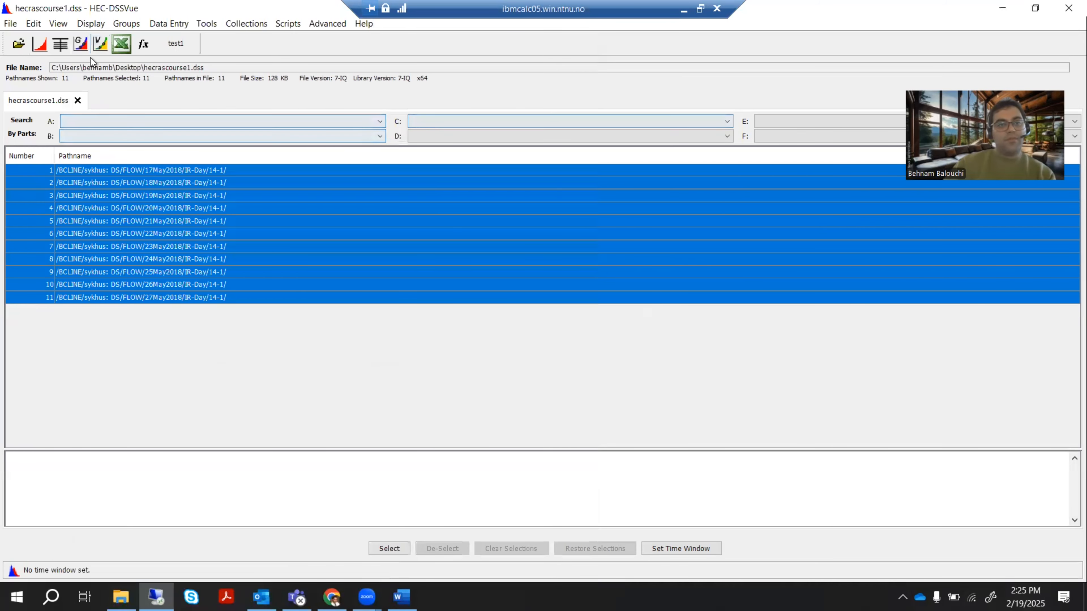
Open the selected flow records in Excel and review their pathname headers, units, date columns and values.
click(121, 43)
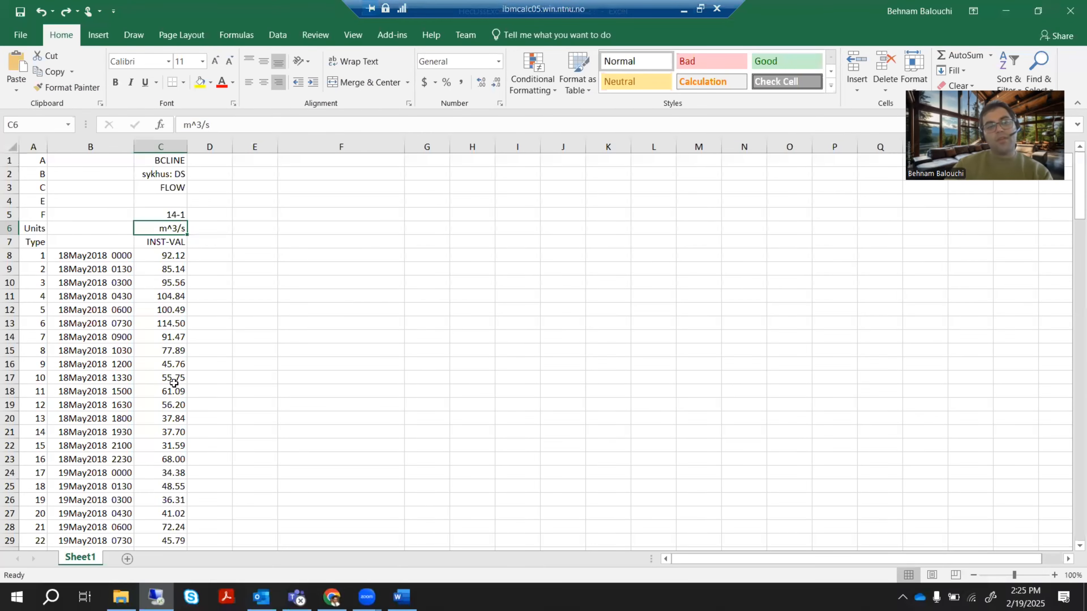
scroll(214, 381, down, 6)
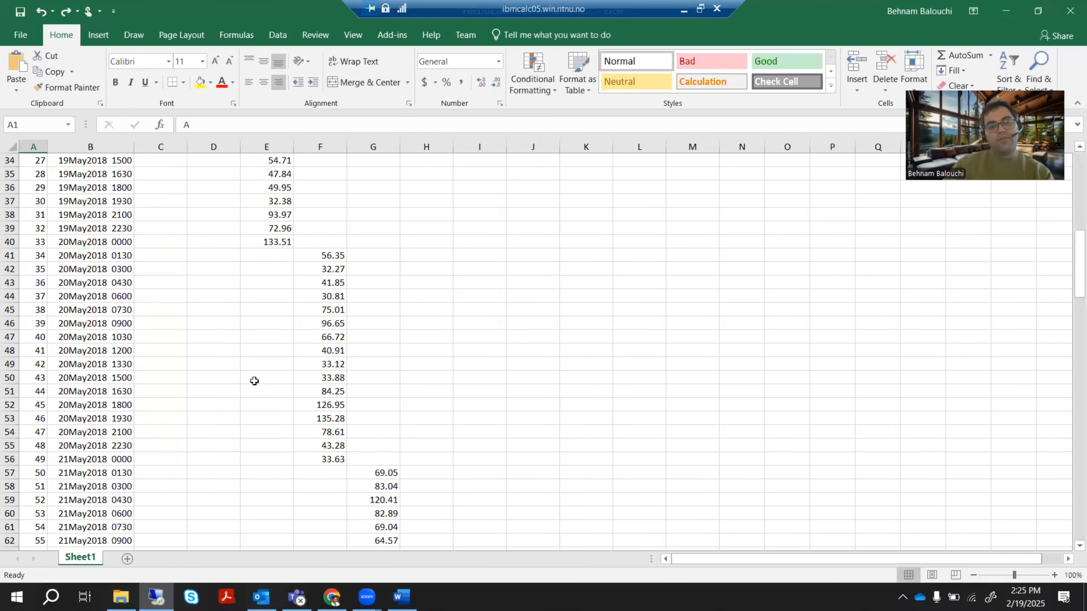
scroll(256, 379, up, 11)
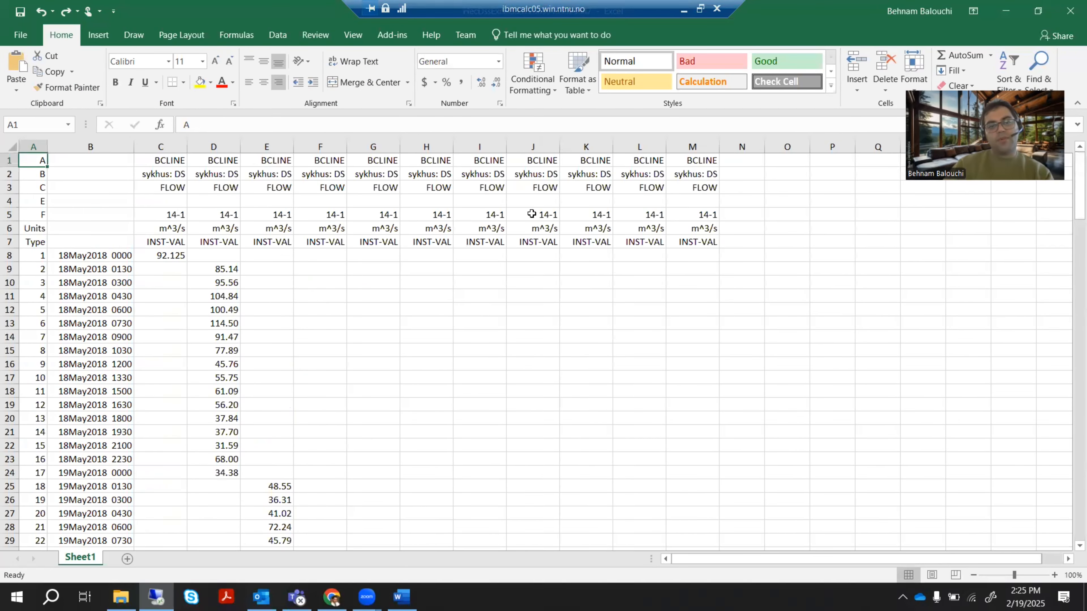
scroll(284, 359, down, 20)
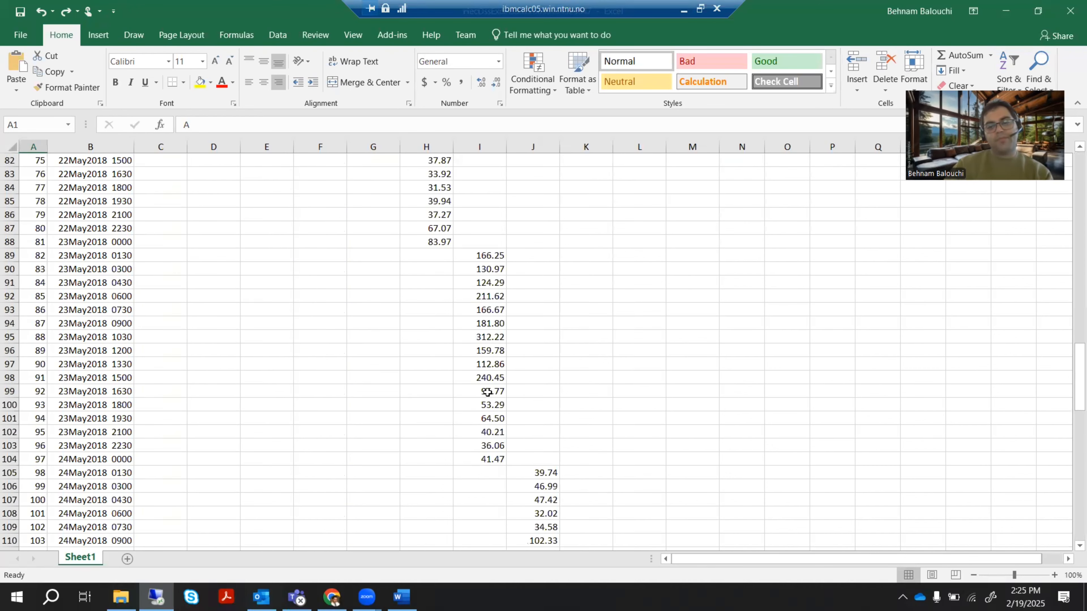
scroll(1040, 403, down, 18)
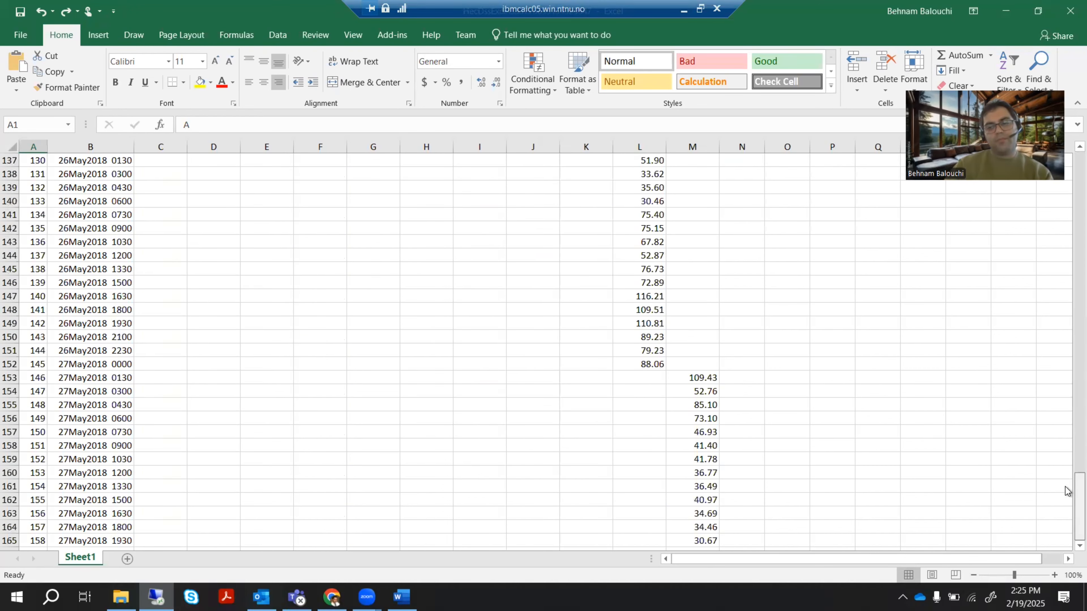
scroll(1067, 490, up, 20)
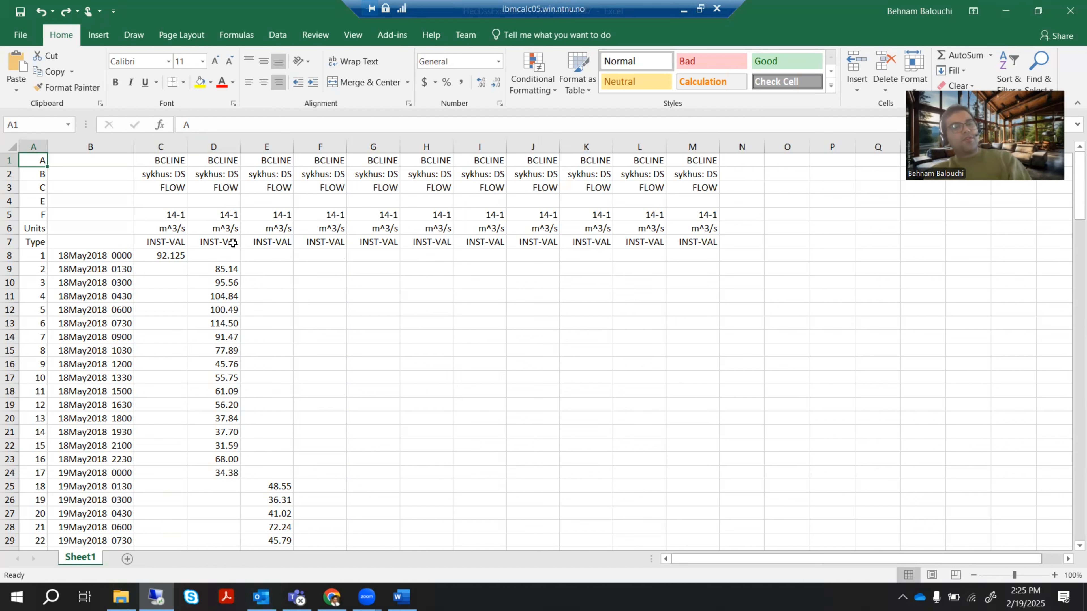
scroll(164, 414, down, 5)
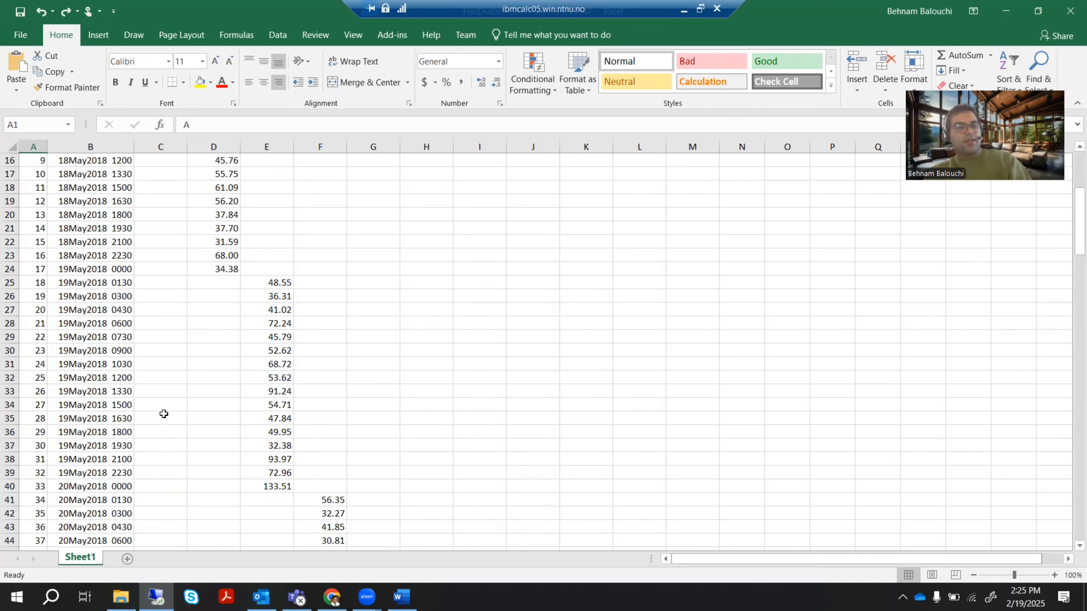
scroll(310, 388, down, 3)
scroll(329, 421, down, 5)
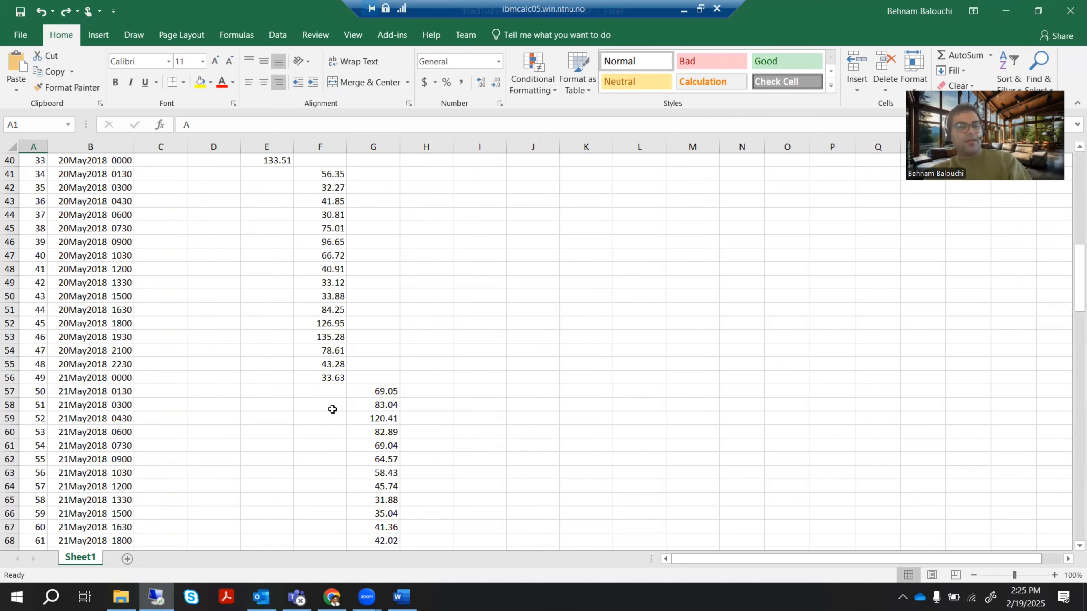
scroll(332, 410, up, 13)
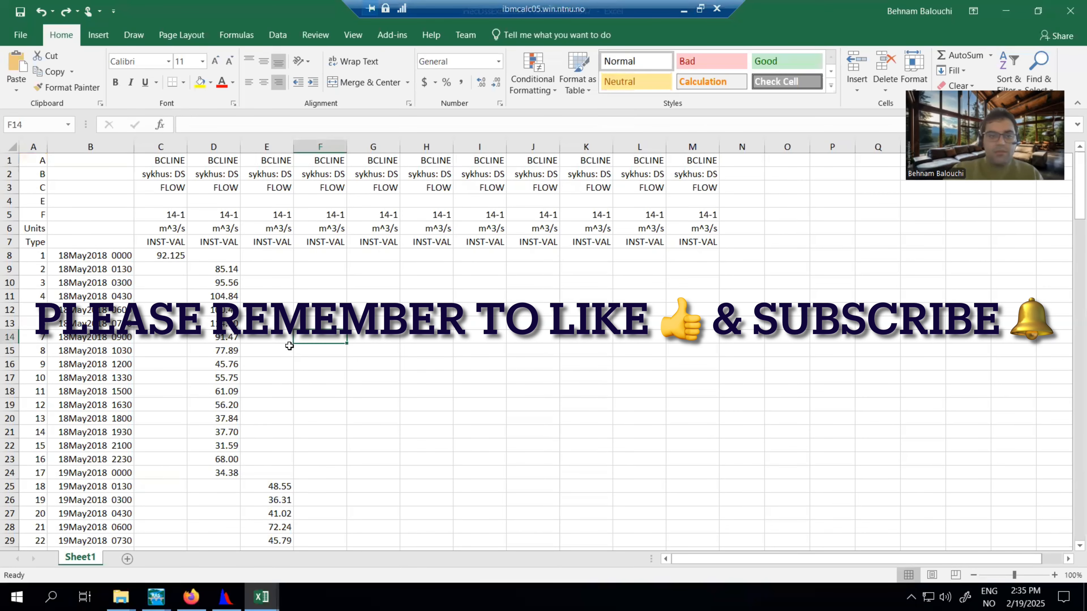
Check the last date and time of the flow series at the end of the Excel sheet.
scroll(289, 346, down, 4)
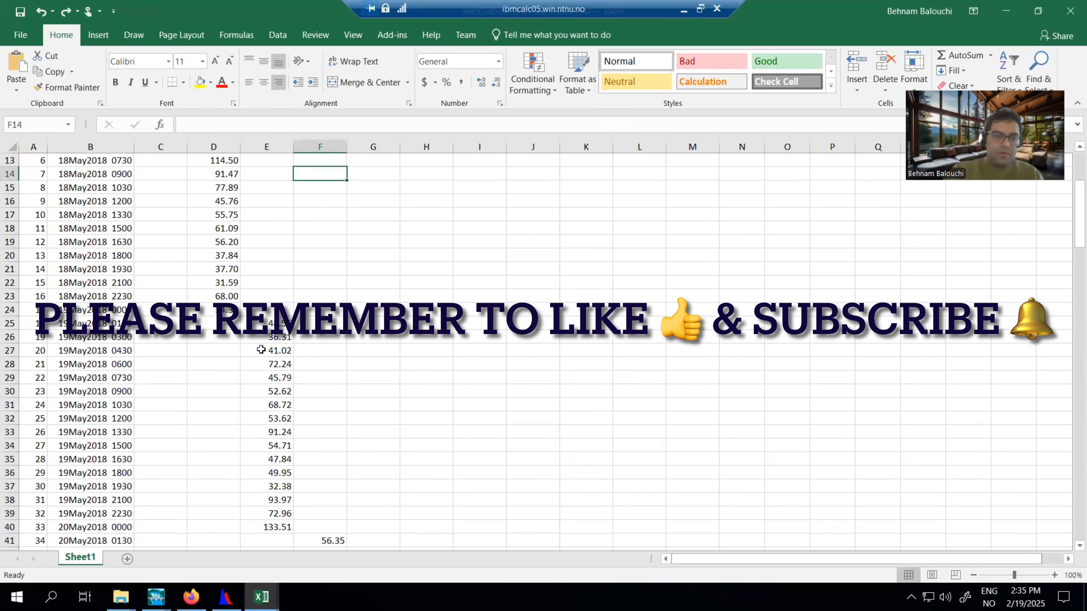
scroll(261, 350, down, 20)
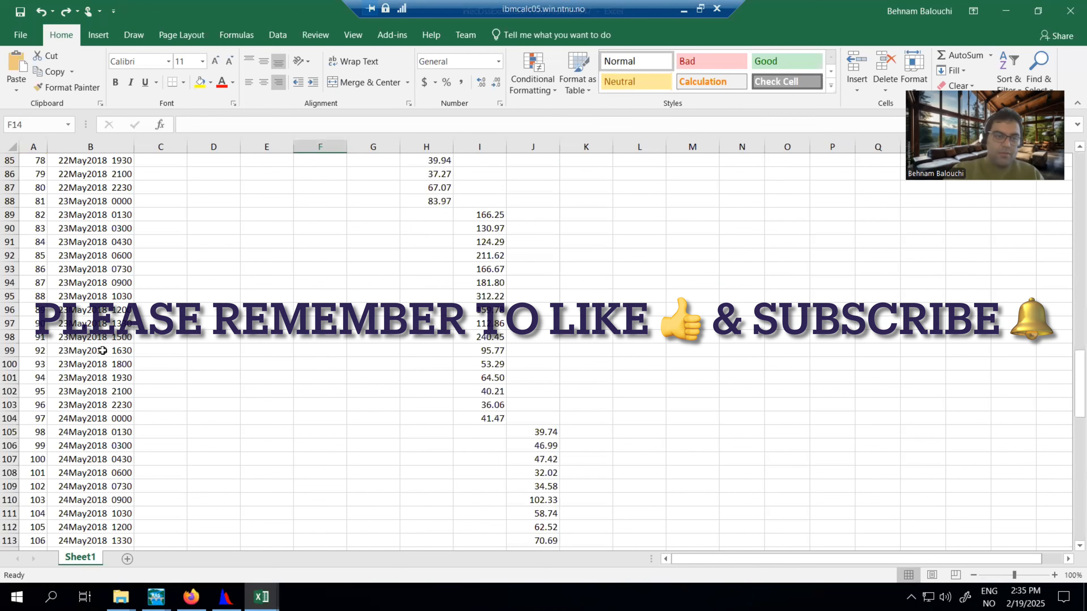
scroll(103, 350, down, 20)
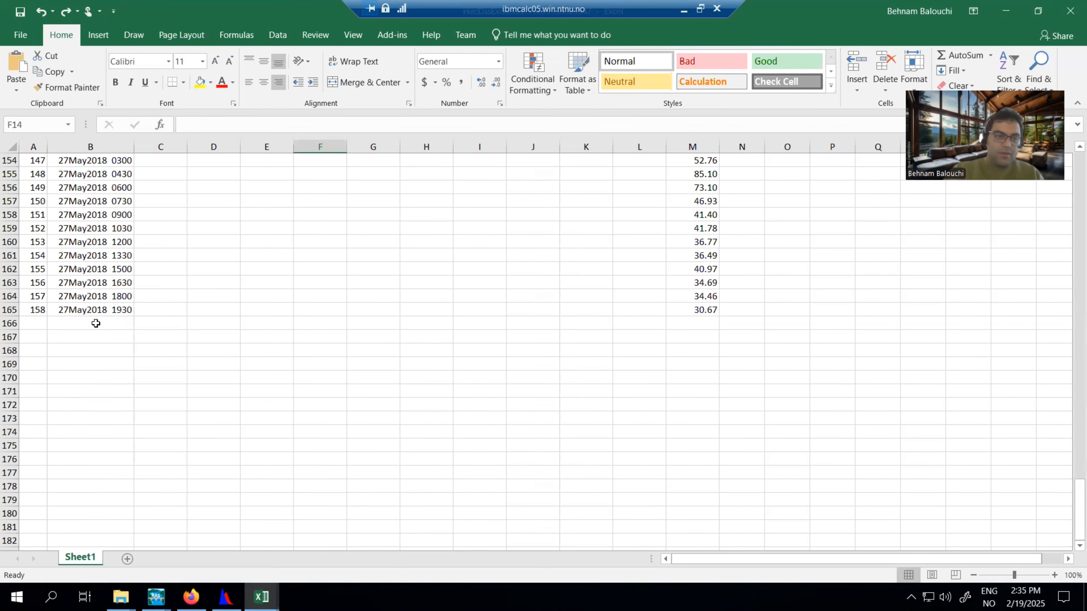
scroll(77, 342, up, 1)
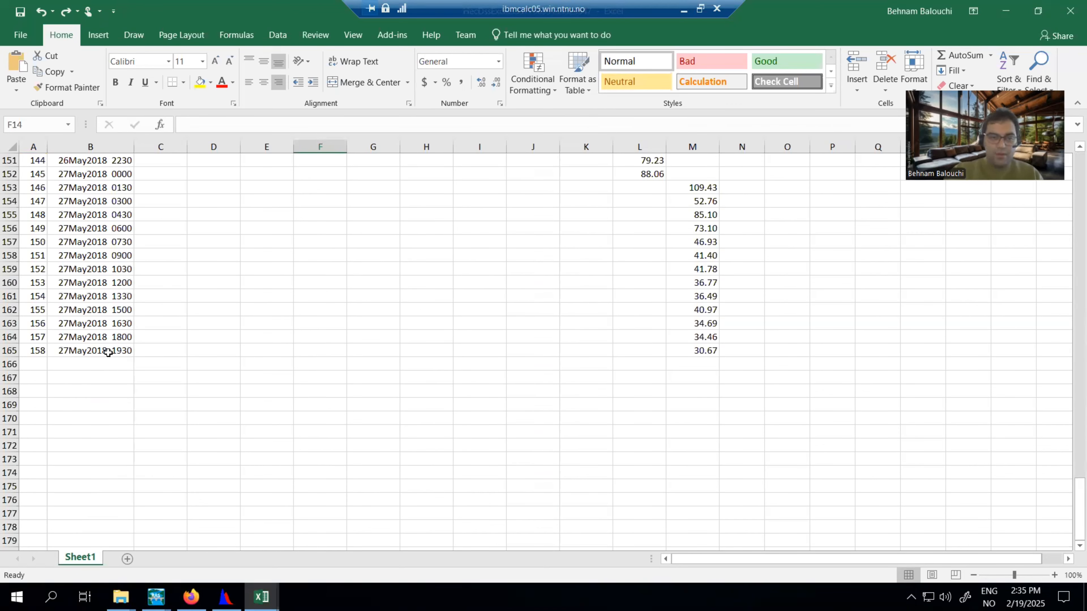
Switch back to HEC-DSSVue, choose a specific time window for the selected records, and set its end date to 27 May 2018.
click(226, 597)
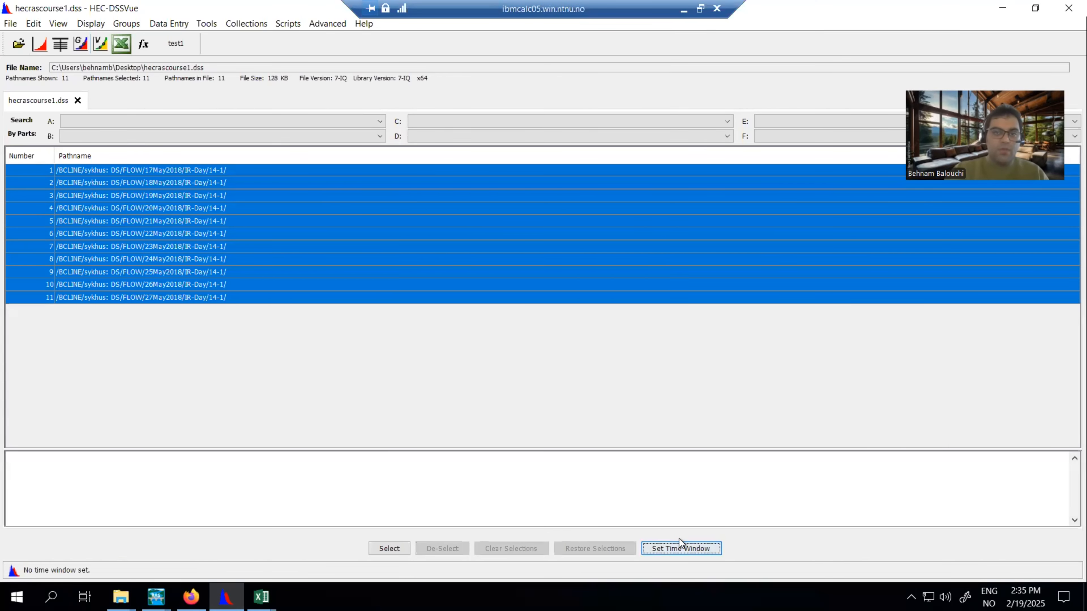
click(678, 550)
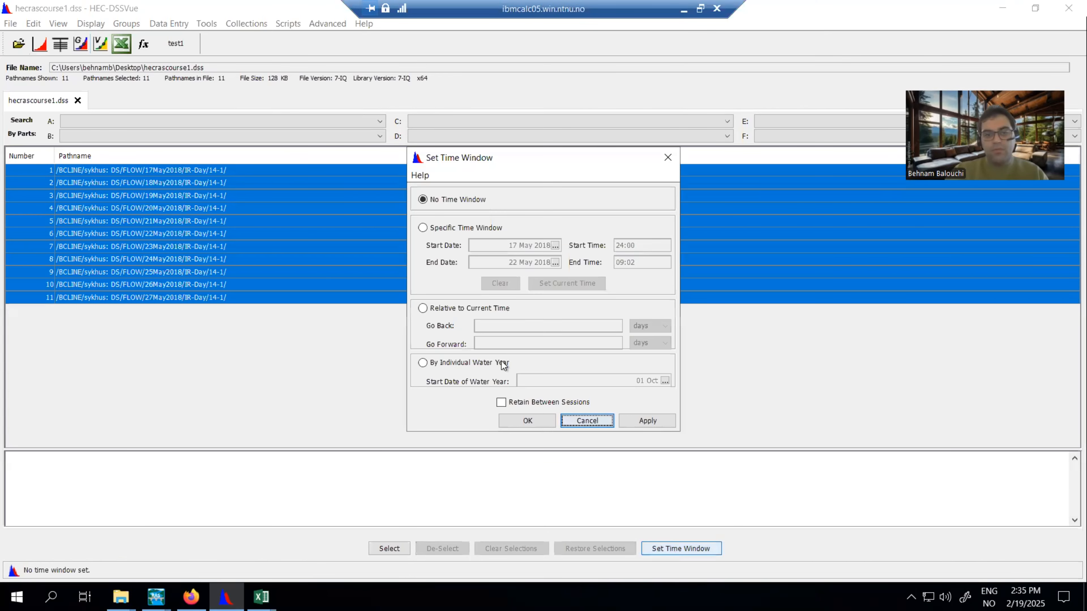
click(423, 228)
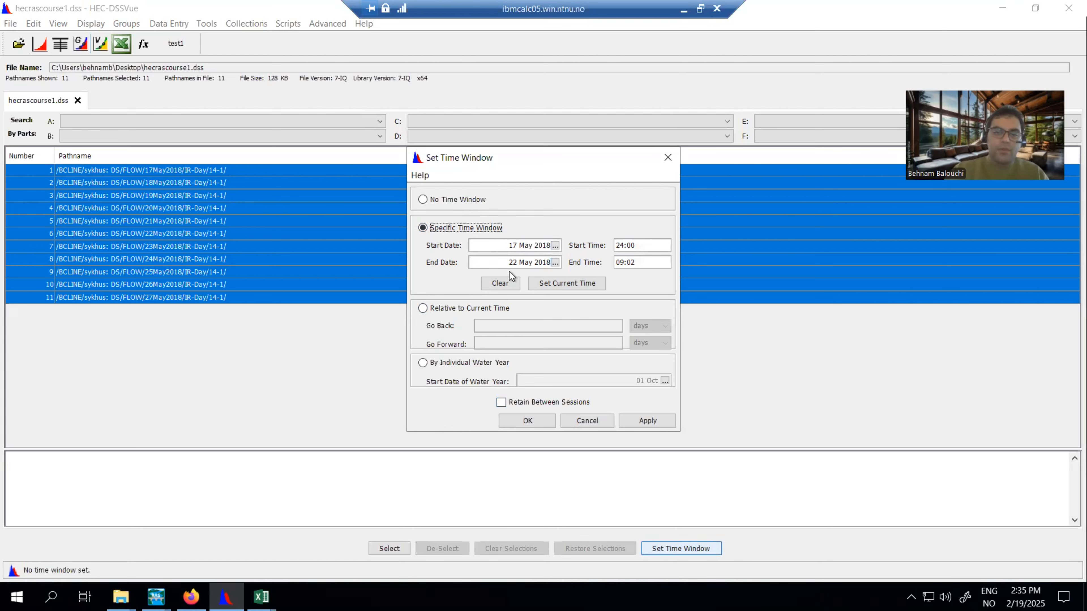
click(262, 597)
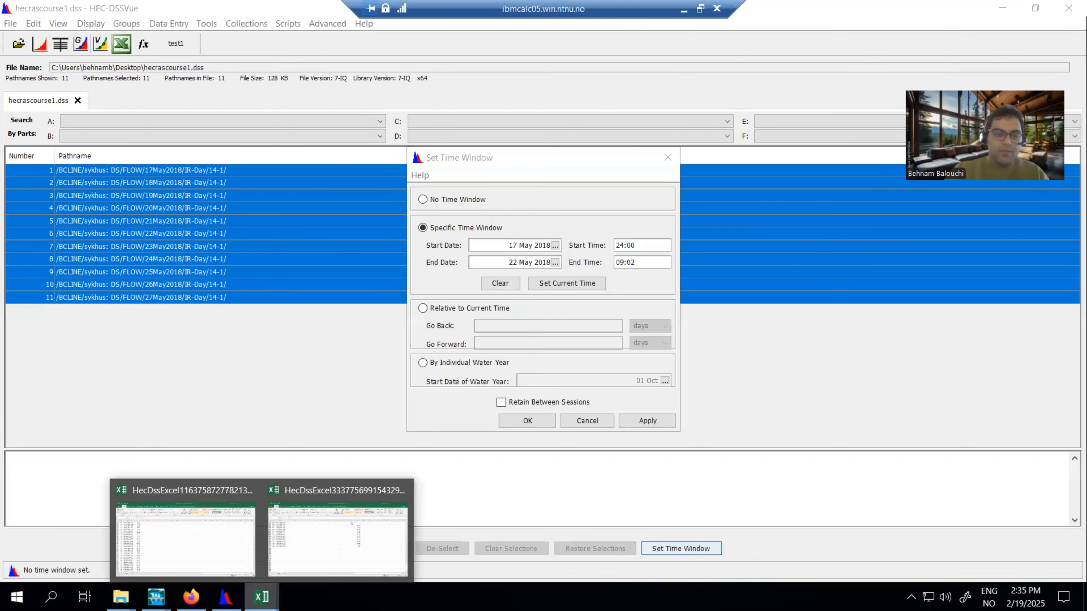
mouse_move(229, 548)
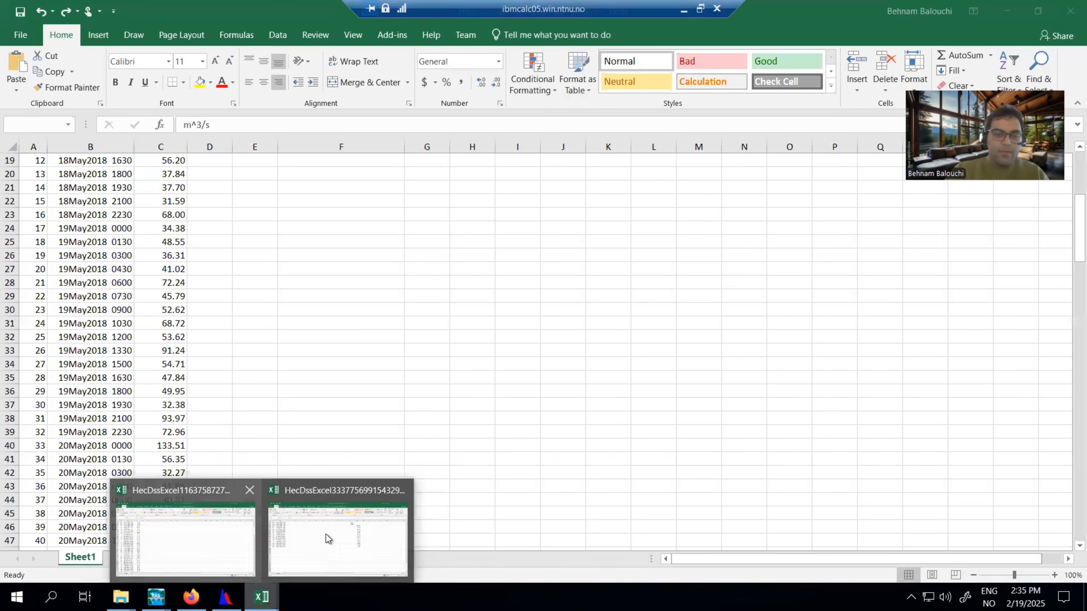
mouse_move(330, 533)
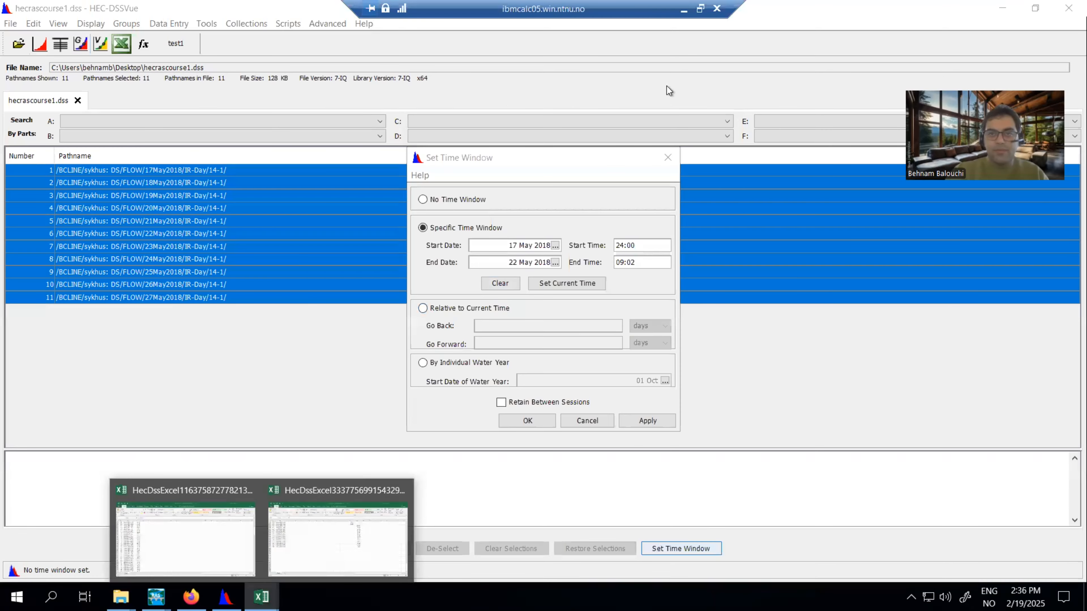
click(515, 262)
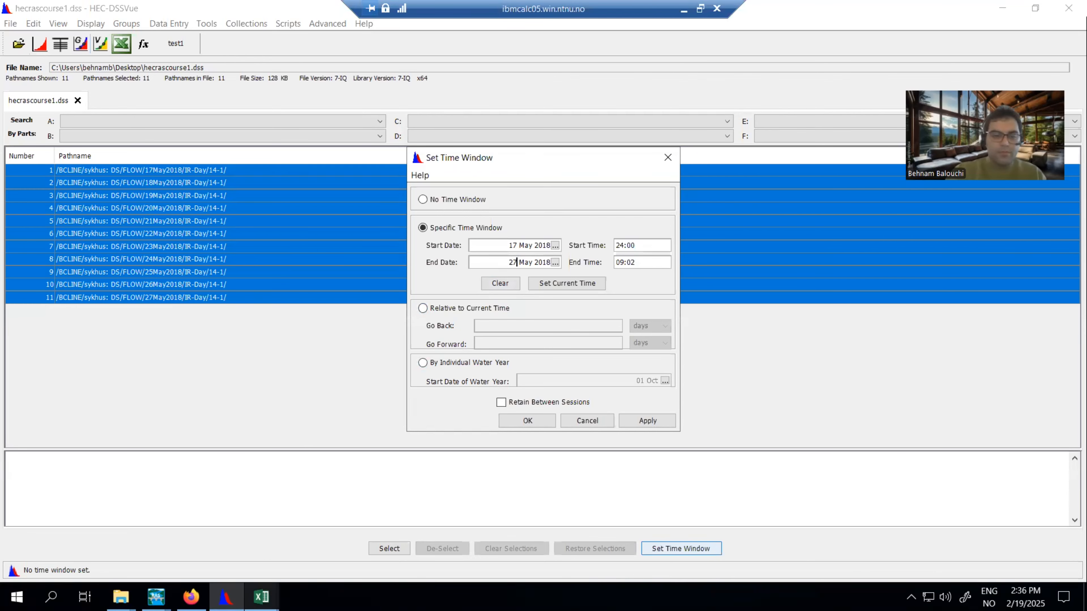
Check the open Excel workbooks for the final time, then set the time window's end time to 19:30.
click(262, 597)
mouse_move(303, 542)
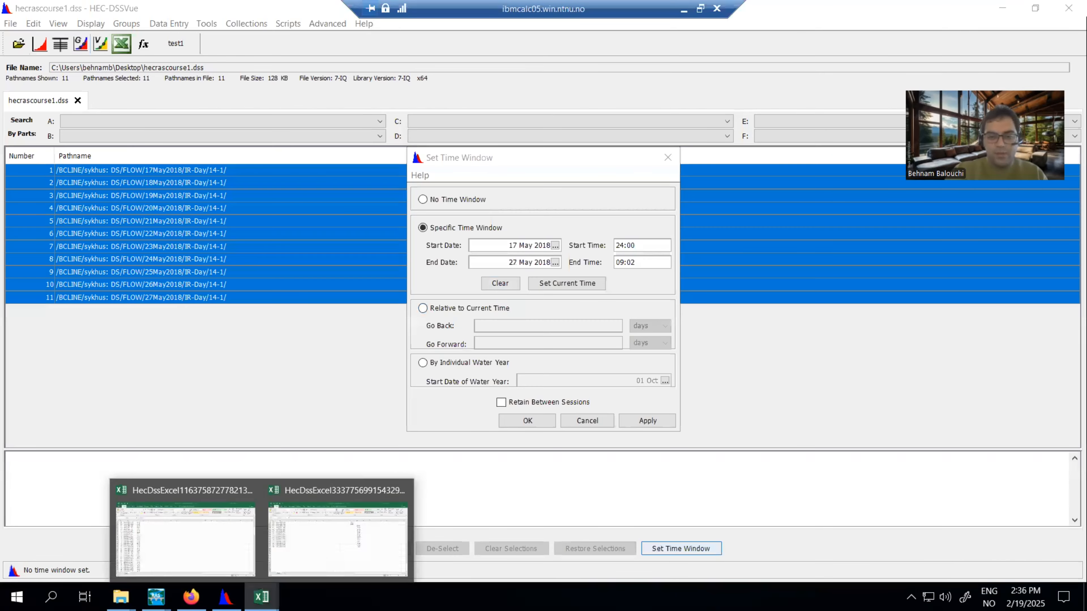
click(622, 263)
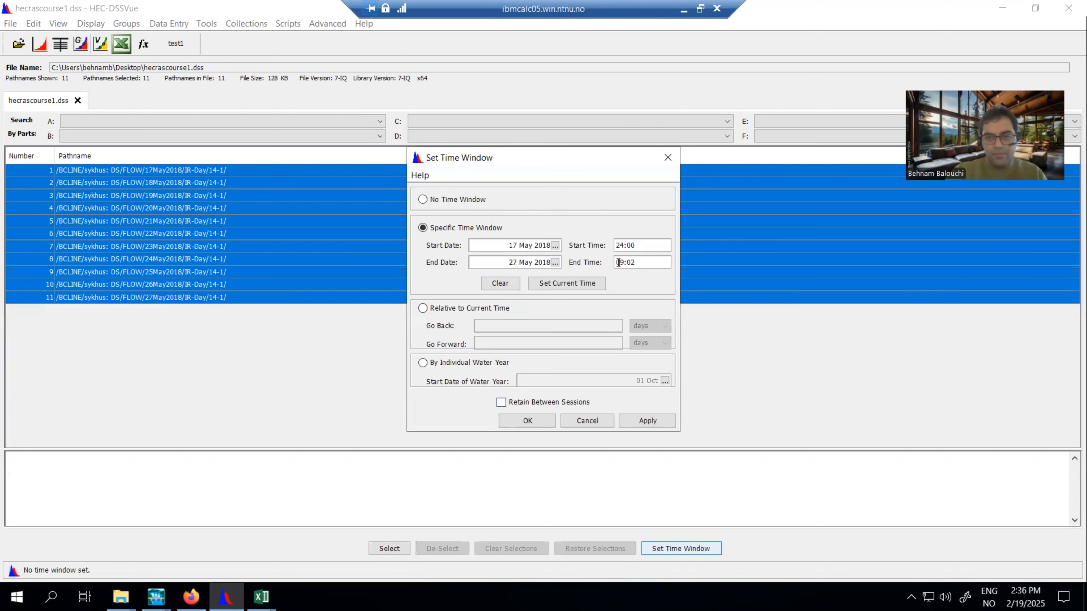
key(BackSpace)
text(19:)
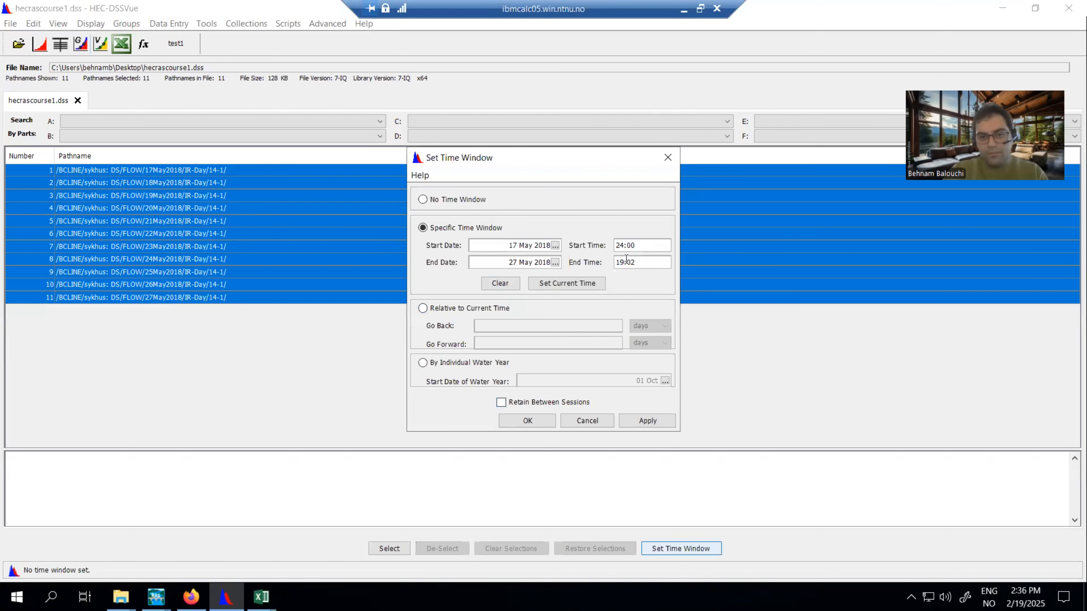
text(30)
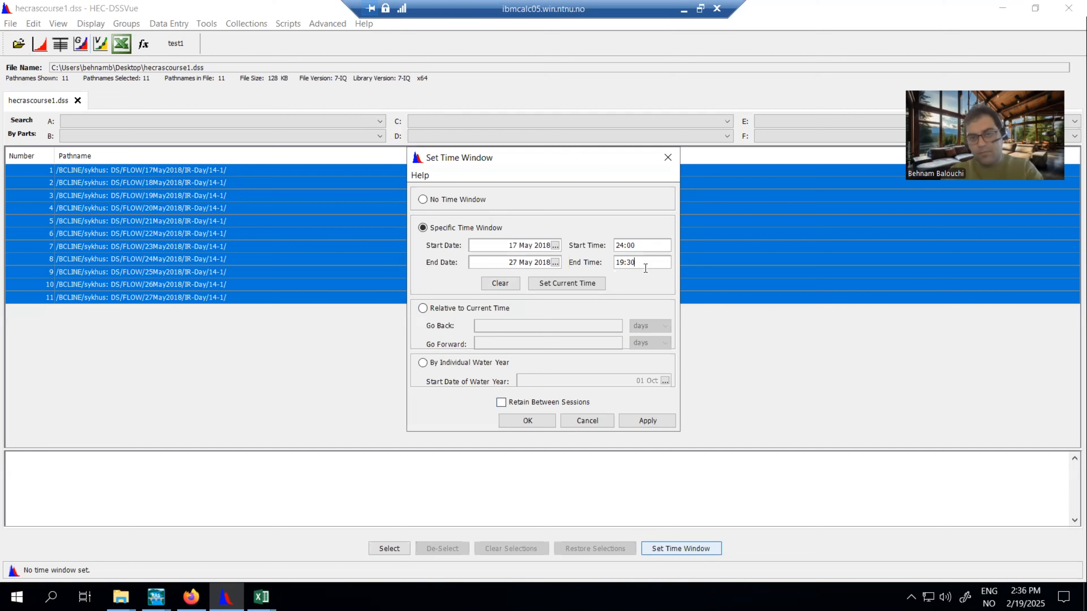
Confirm the specific time window, plot the 20May2018 flow record to check it, and close the plot.
click(530, 421)
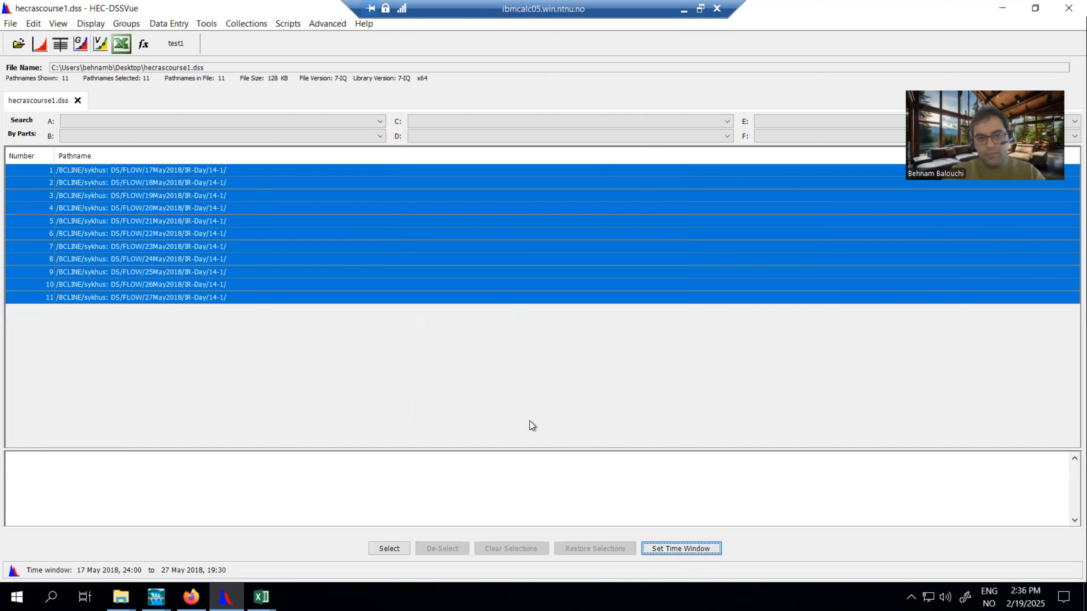
click(162, 204)
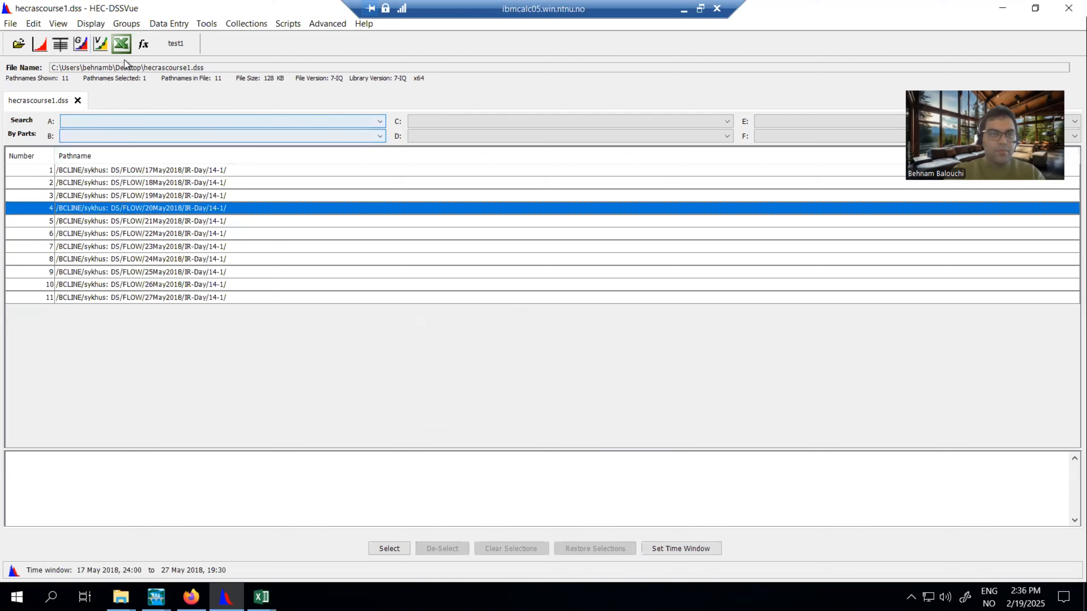
click(39, 44)
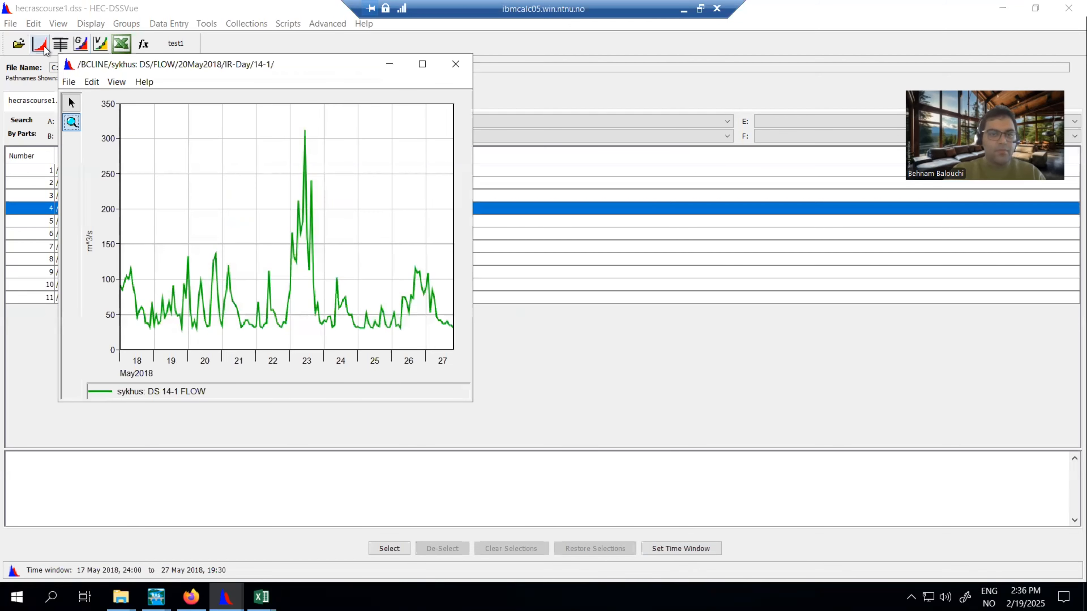
click(456, 63)
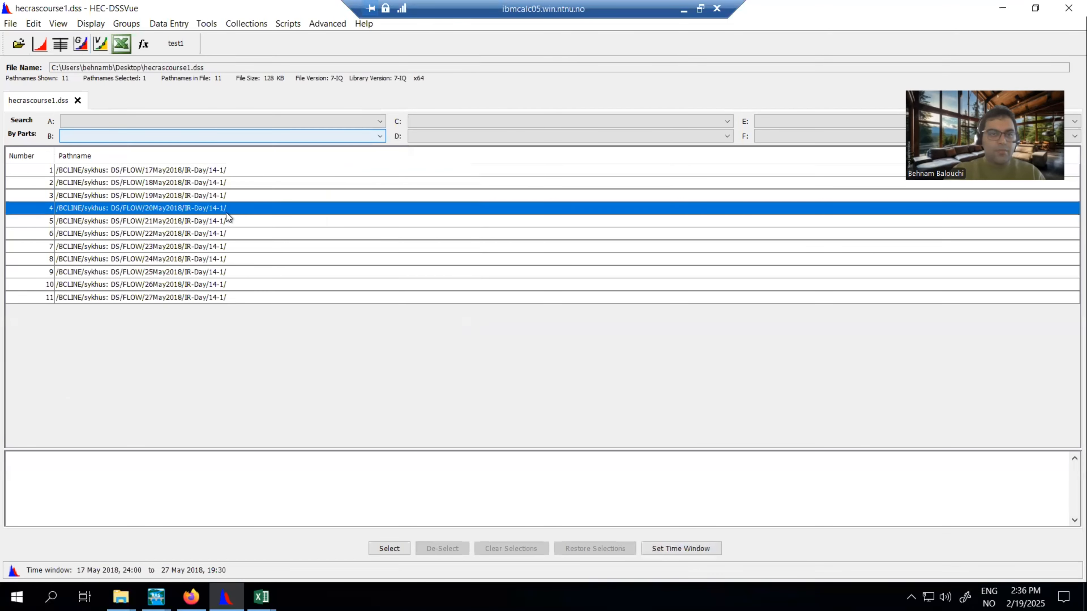
Select the 23May2018 flow record and close the two open Excel workbooks.
click(207, 248)
click(39, 44)
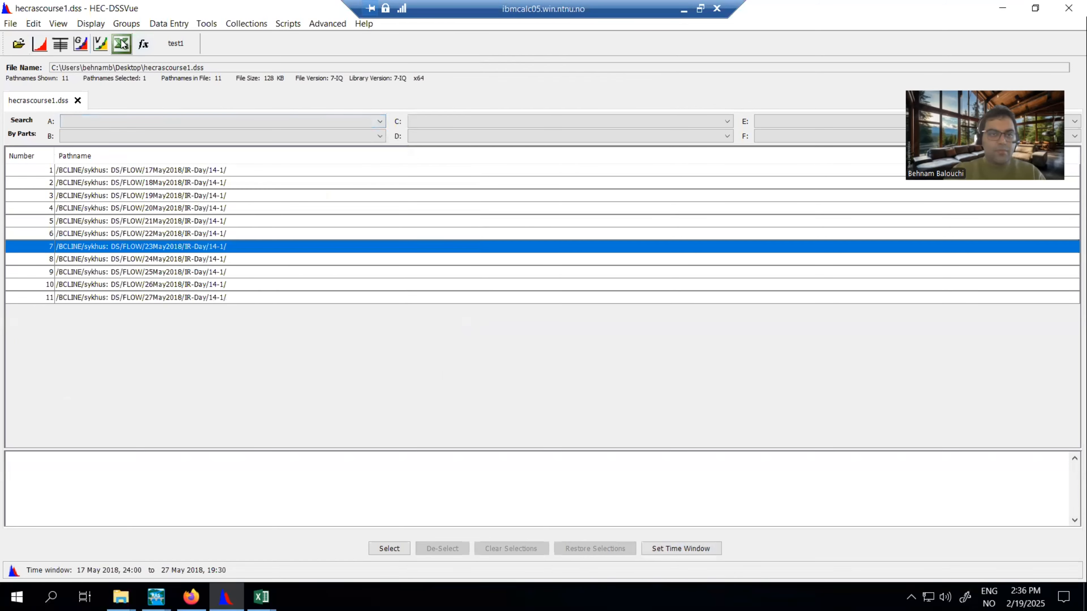
click(261, 597)
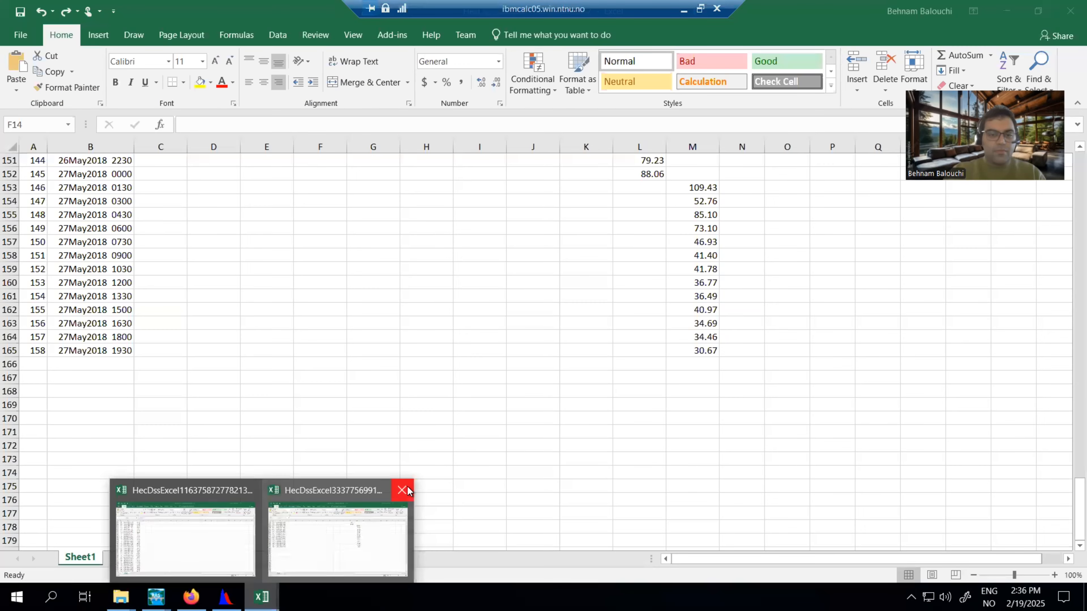
click(405, 488)
click(265, 596)
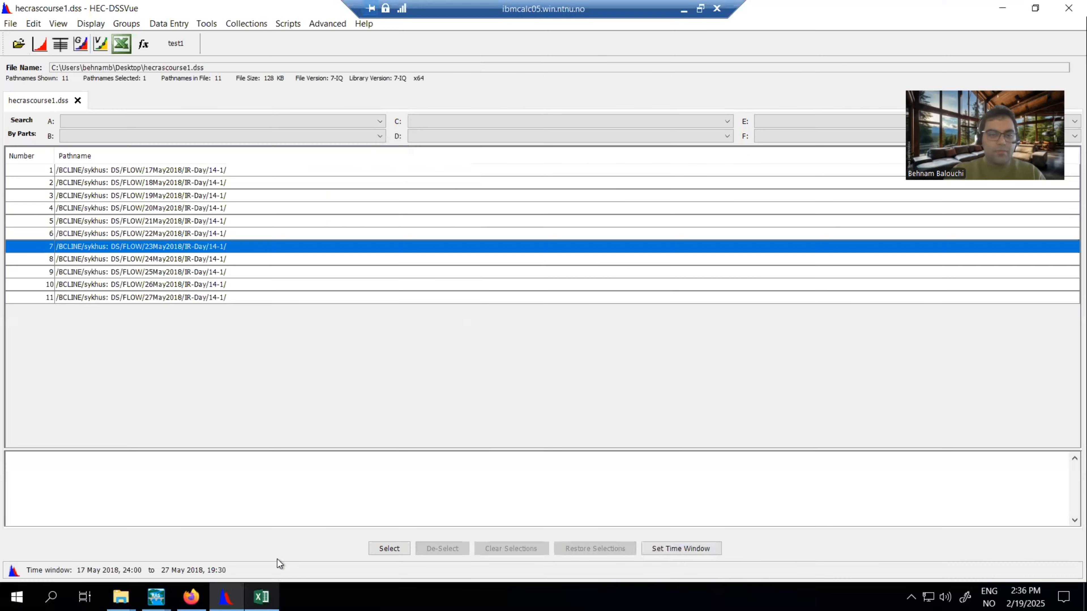
click(263, 596)
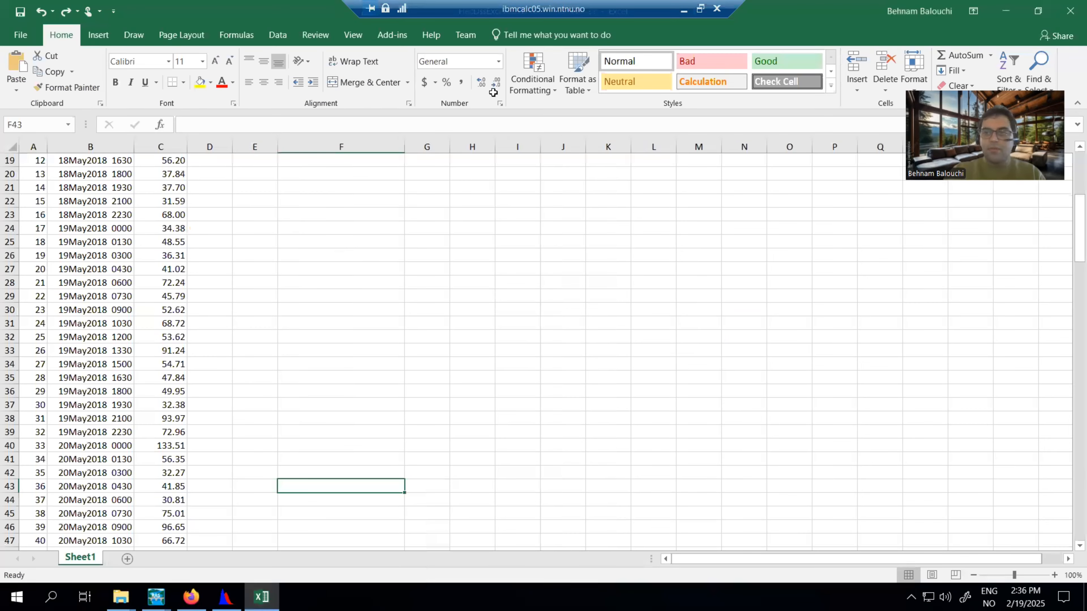
key(alt+F4)
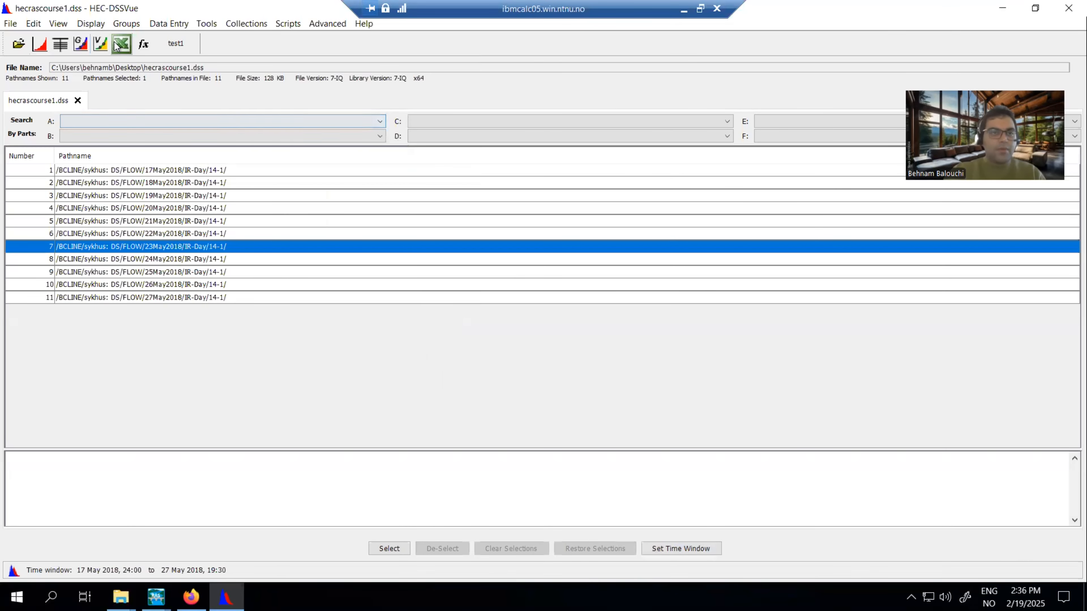
Review the 23May2018 flow record's headers, dates and values in Excel, and recheck the time window settings.
click(122, 44)
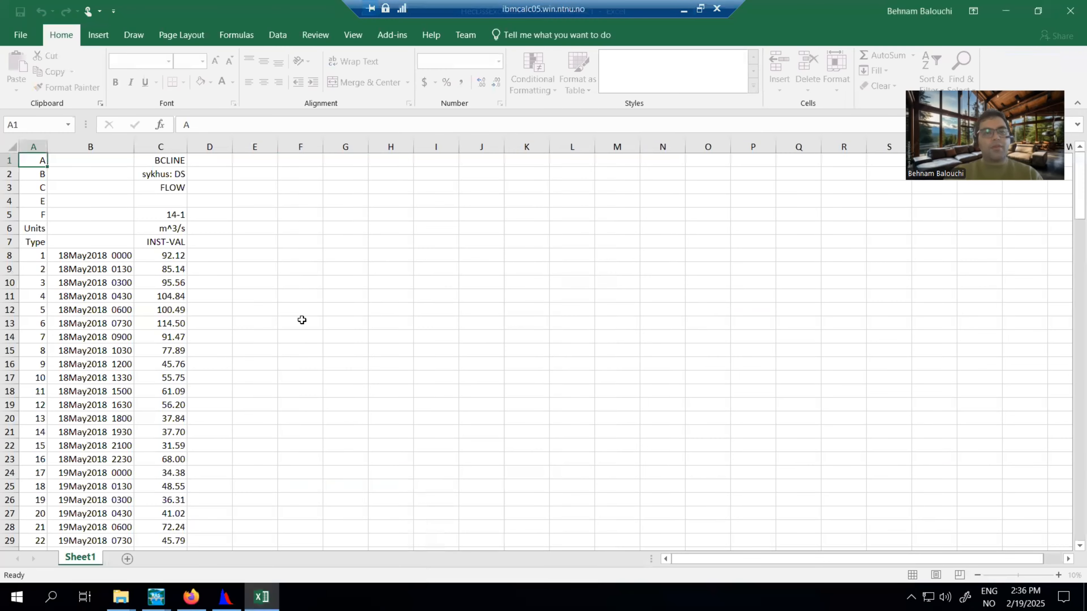
drag(1068, 198, 1068, 172)
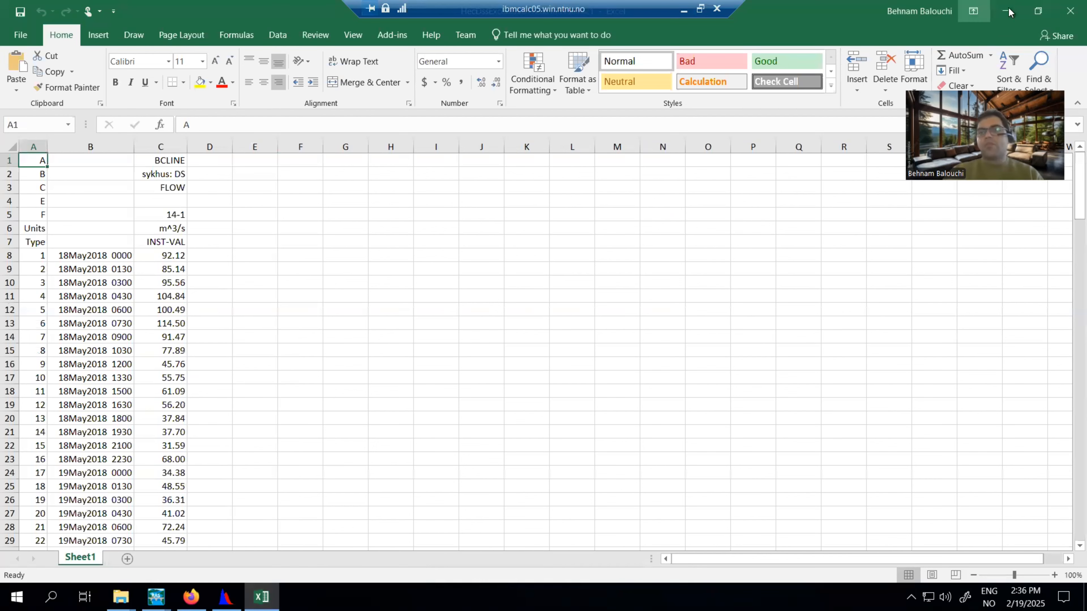
click(1069, 11)
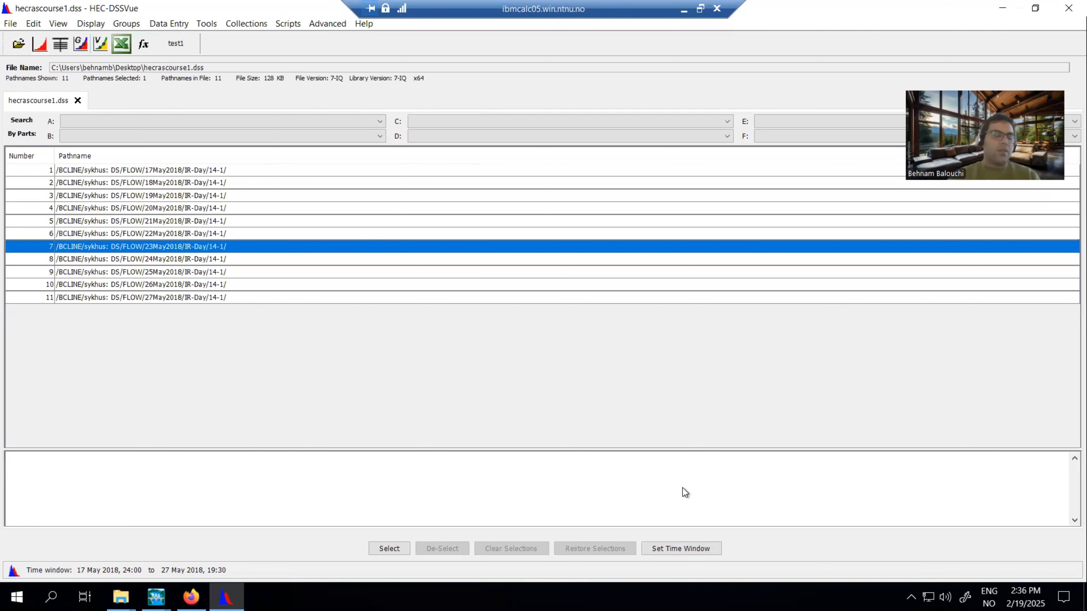
click(682, 549)
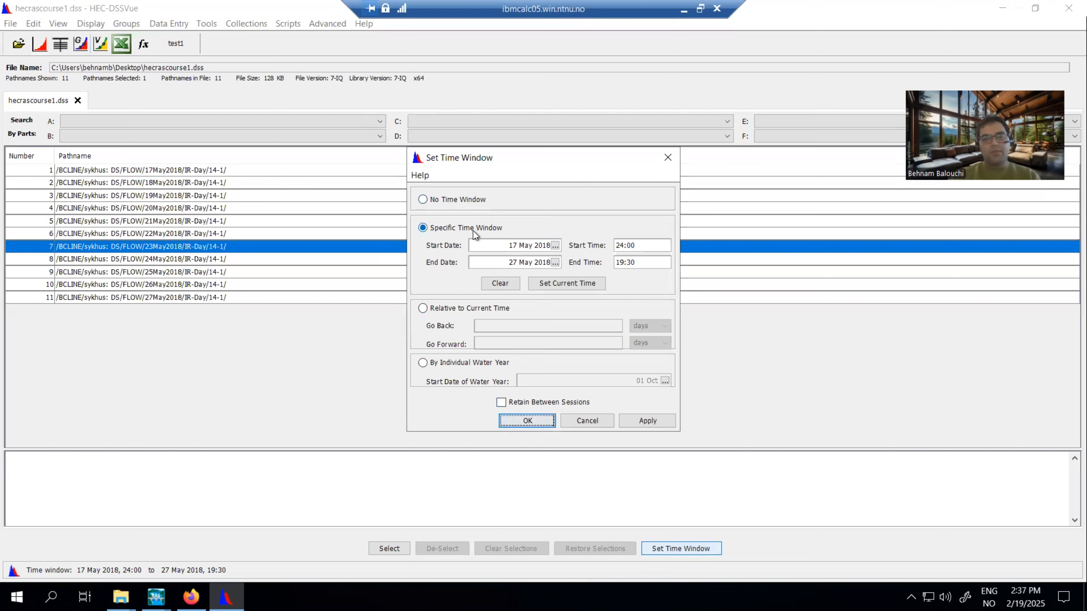
click(549, 422)
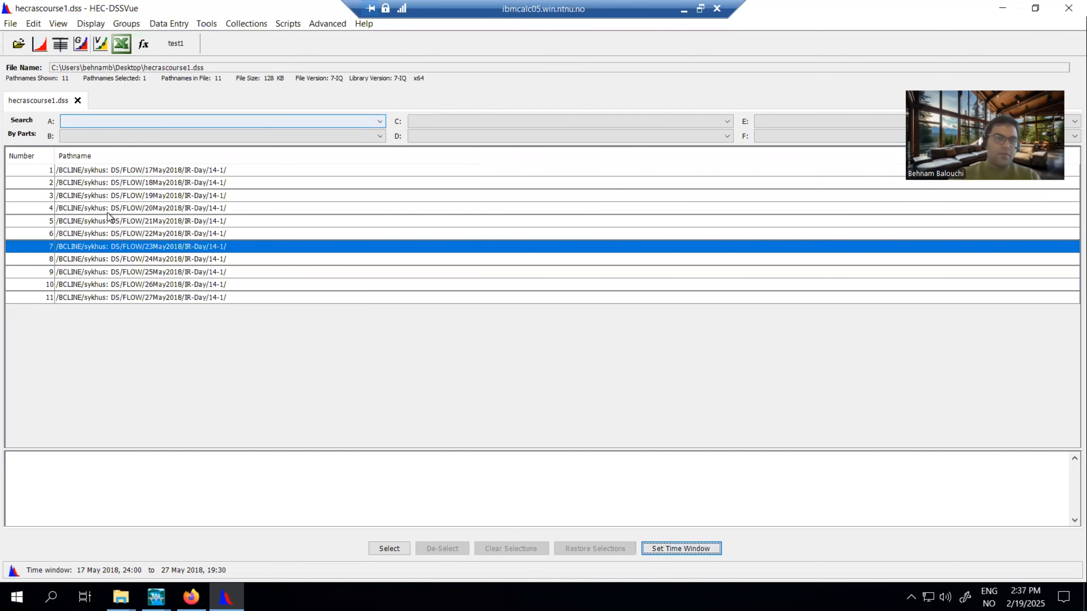
Plot the 19May2018 flow record in a maximized window, inspect the 18 to 20 May flows up close, and close the plot.
click(110, 196)
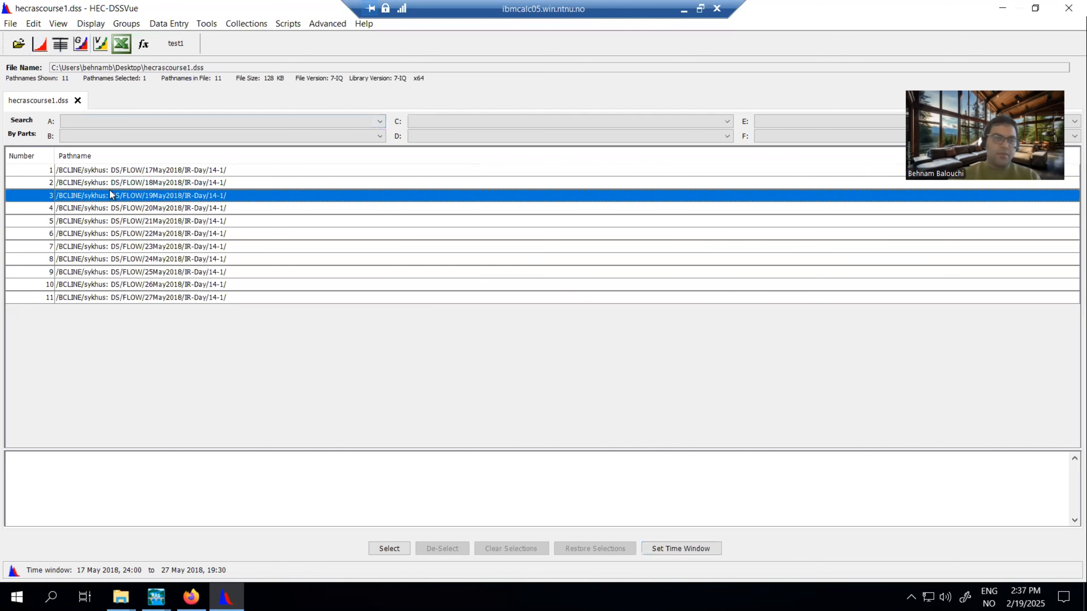
click(44, 44)
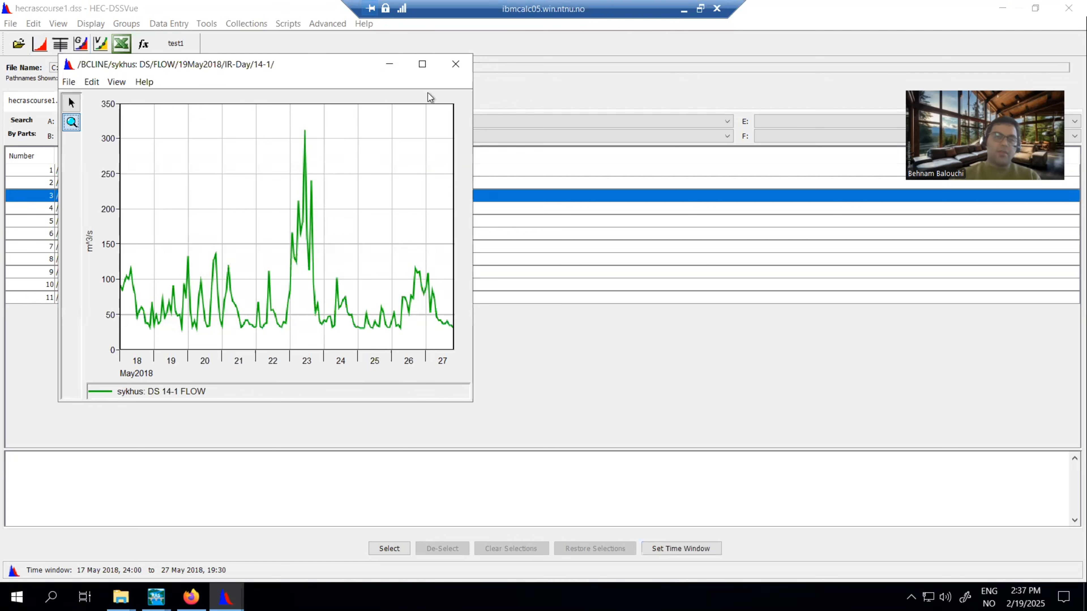
click(422, 63)
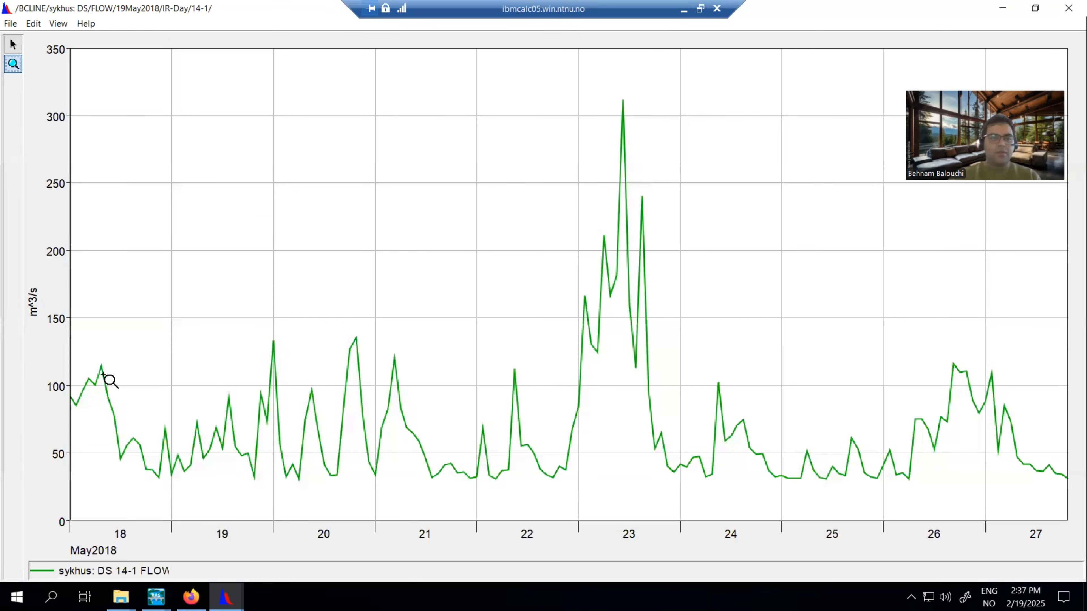
drag(72, 330, 377, 497)
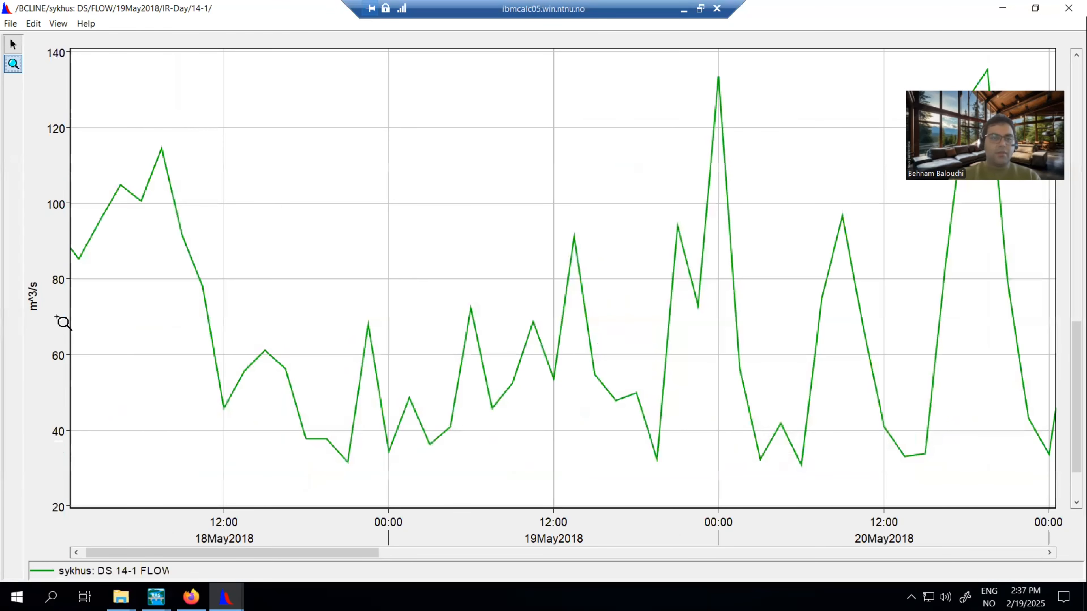
click(1061, 9)
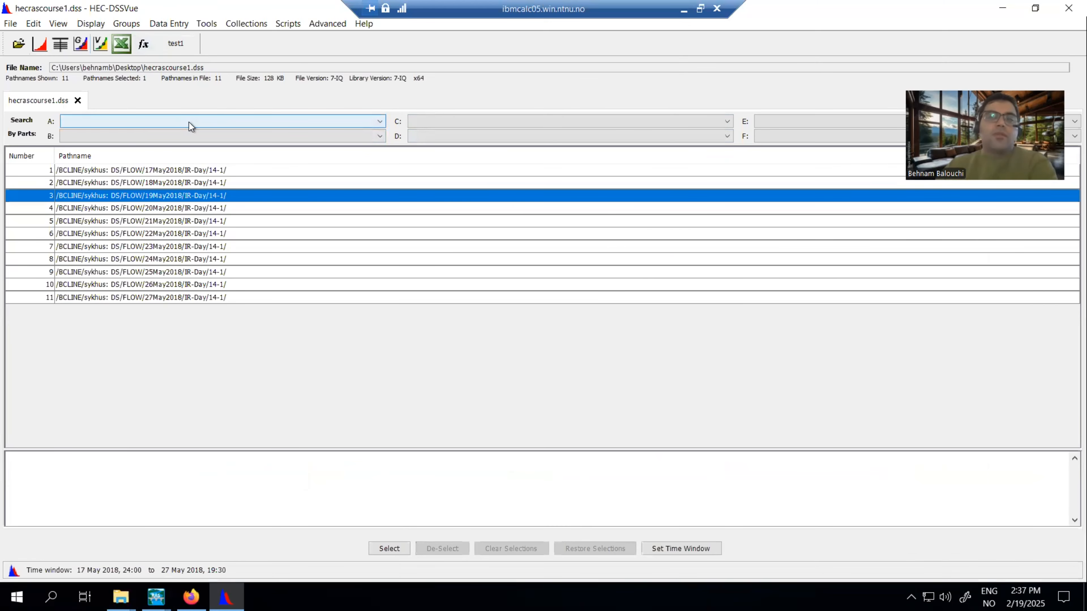
View the 19May2018 flow record as a pie chart and close the chart.
click(34, 24)
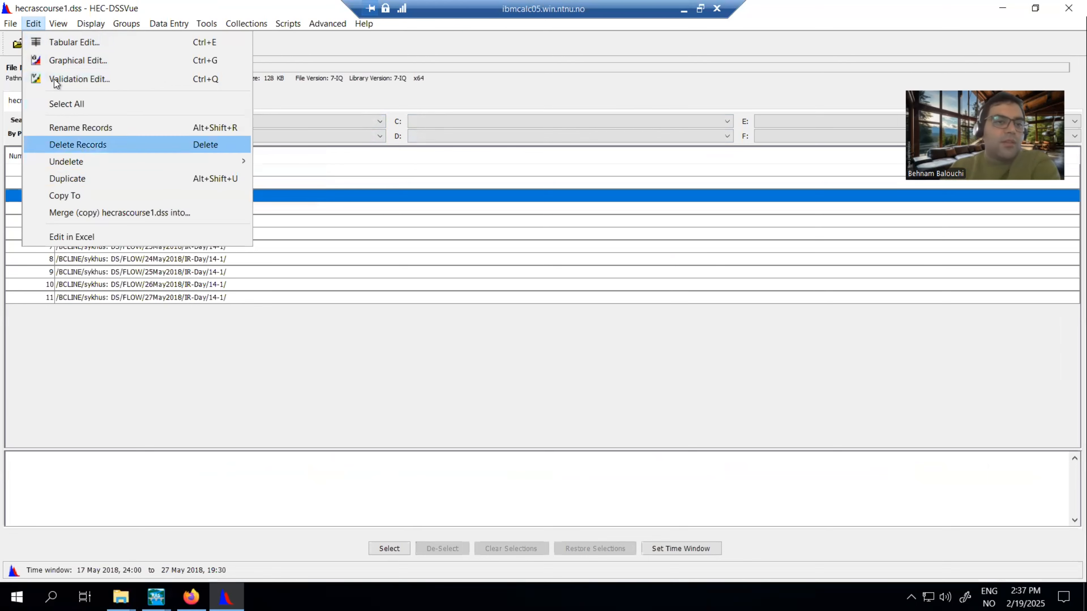
mouse_move(67, 27)
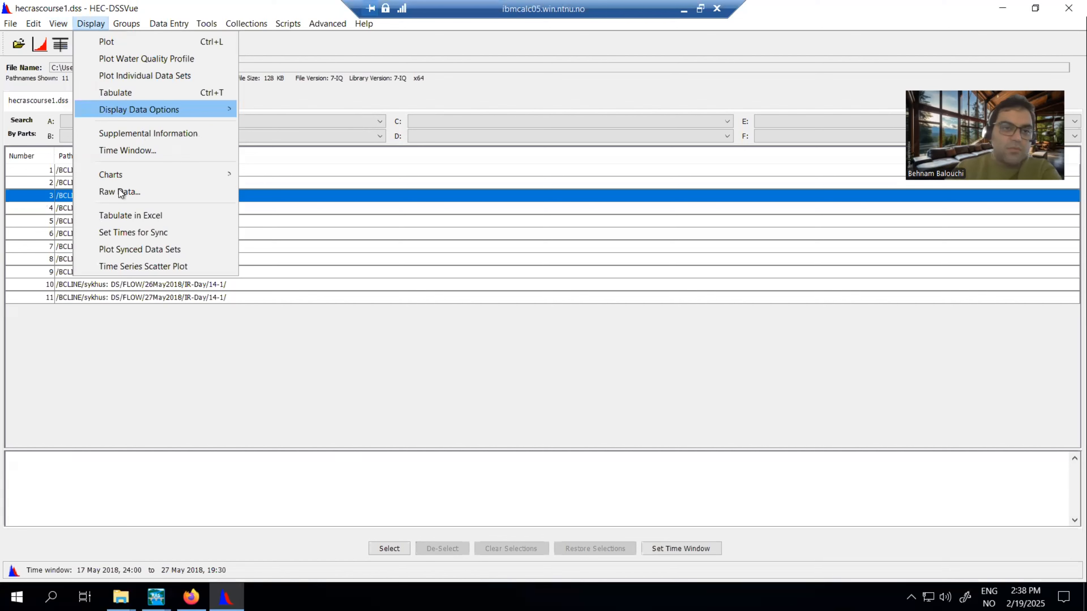
mouse_move(117, 177)
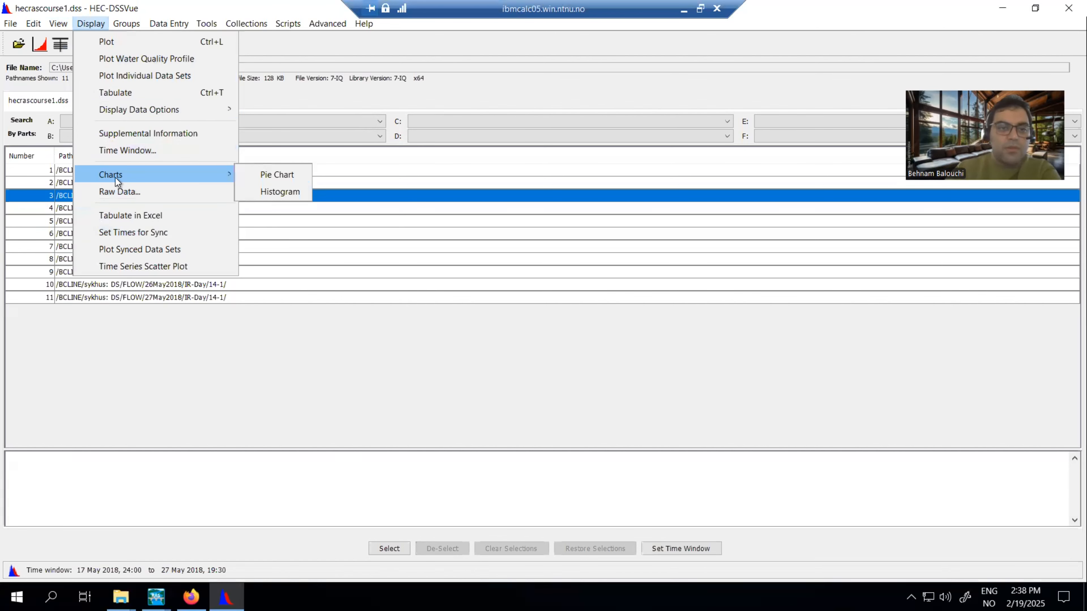
click(262, 175)
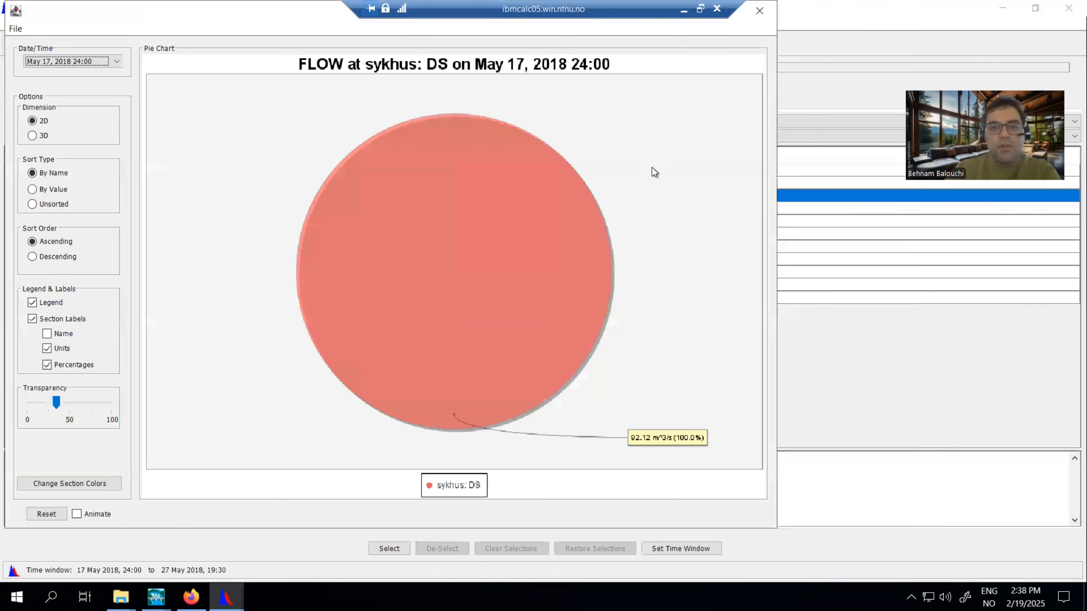
click(766, 11)
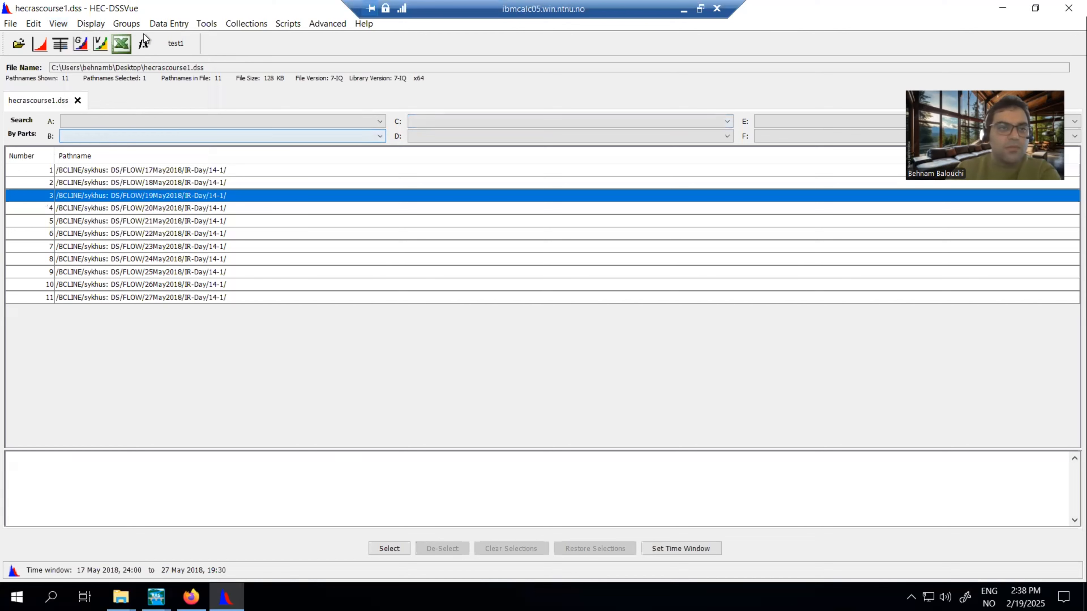
click(130, 24)
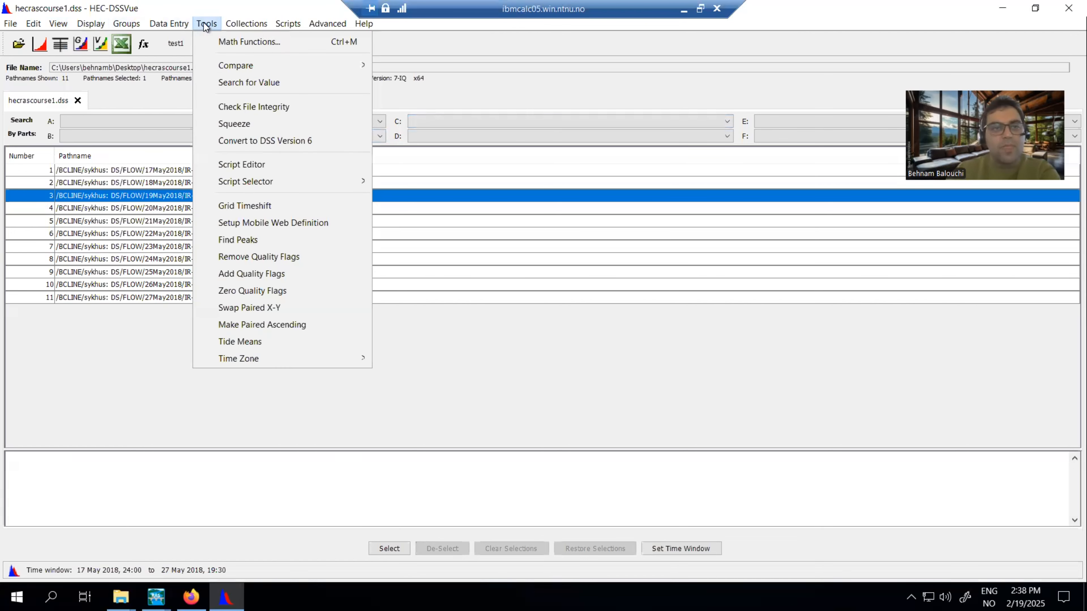
mouse_move(169, 23)
mouse_move(189, 116)
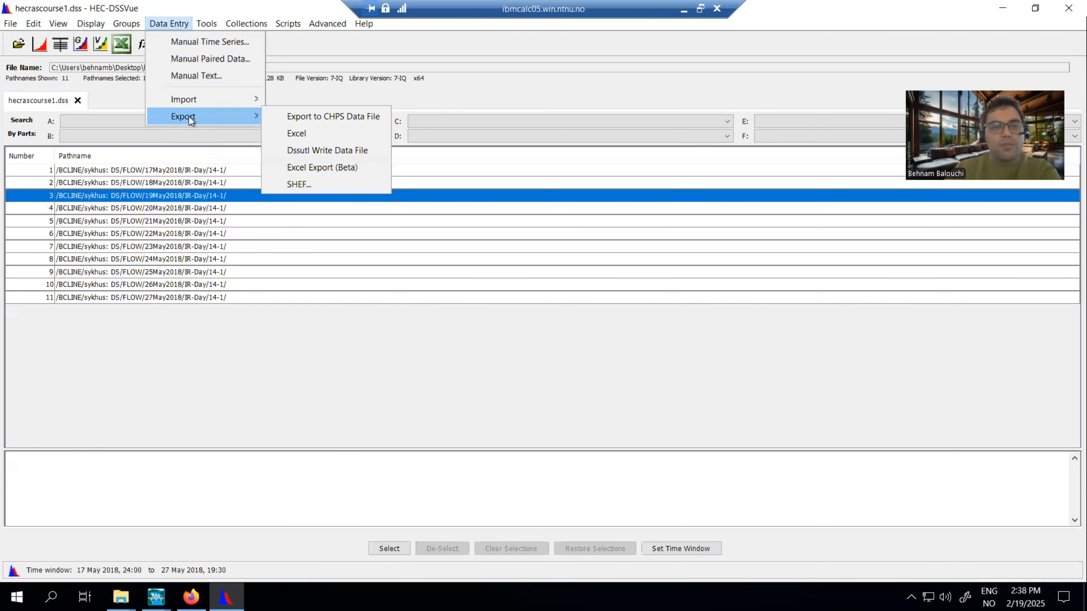
click(206, 26)
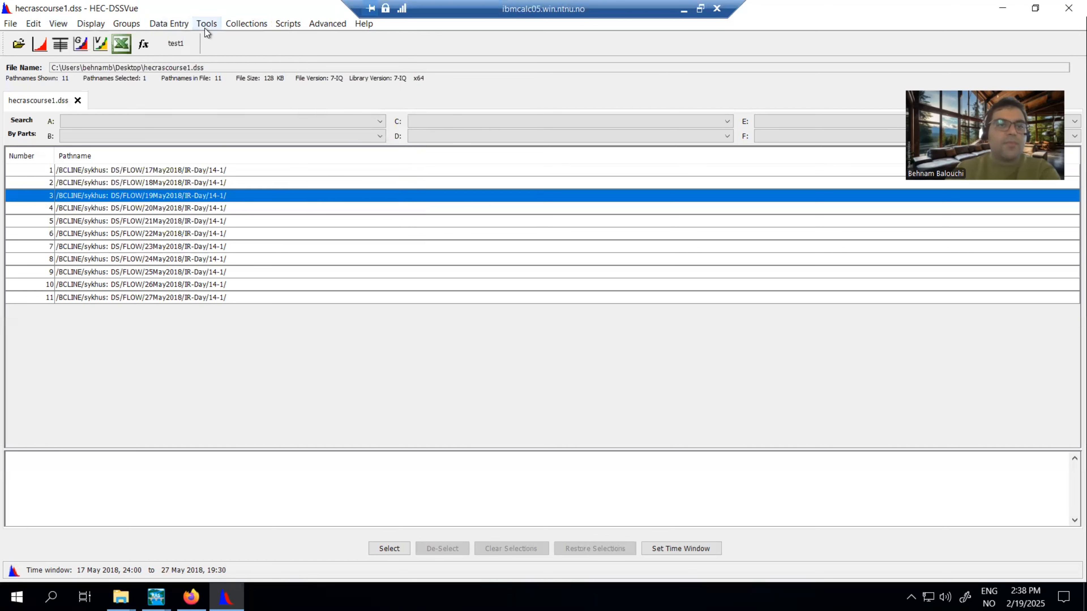
Open the test1 script in the Script Editor, read through its code, and close the editor without saving.
click(207, 25)
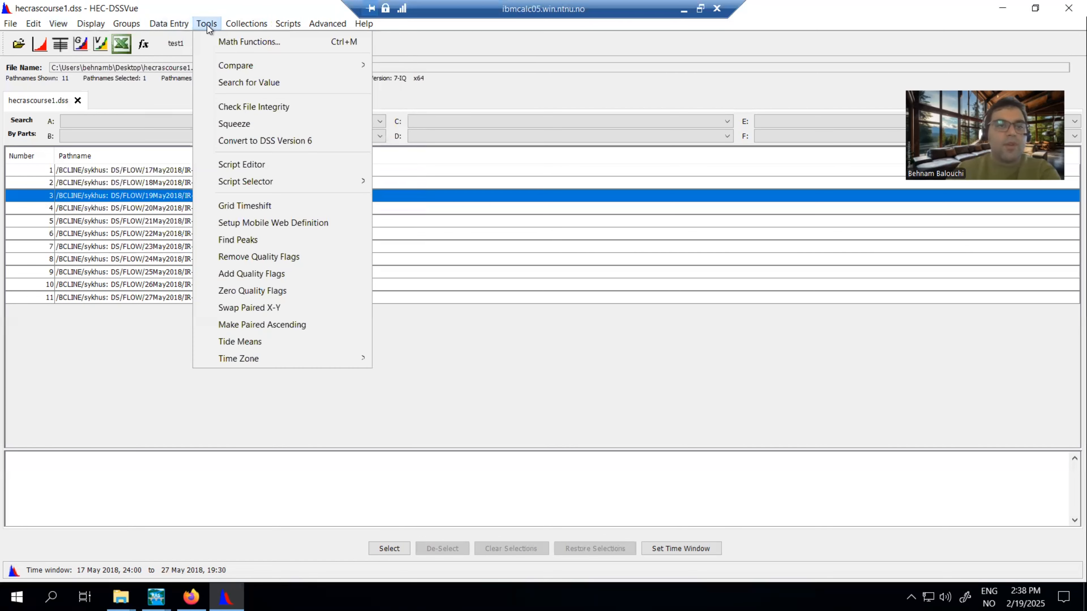
click(231, 168)
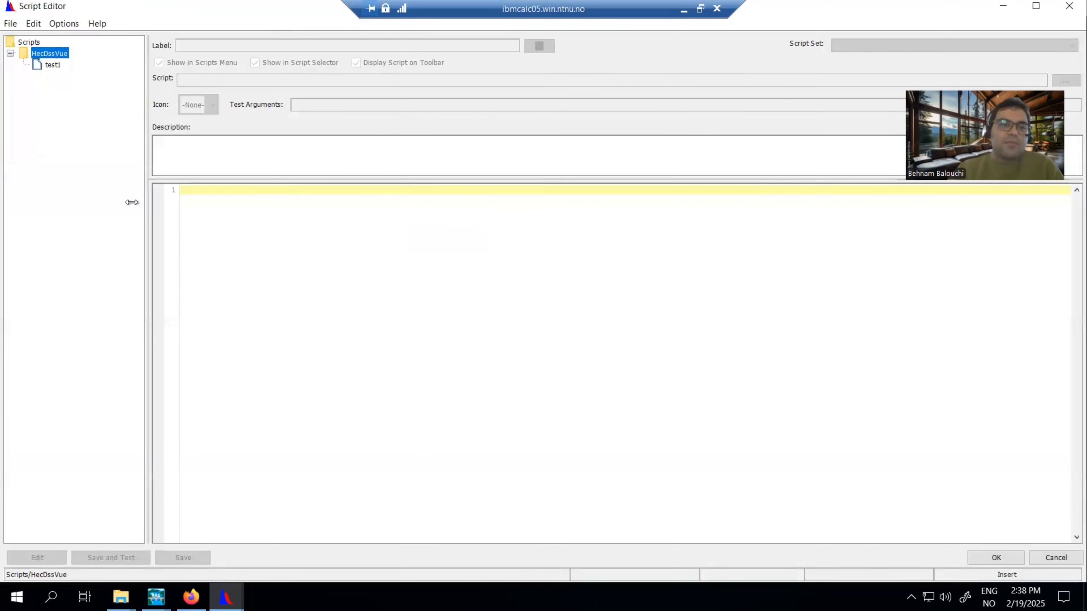
click(53, 66)
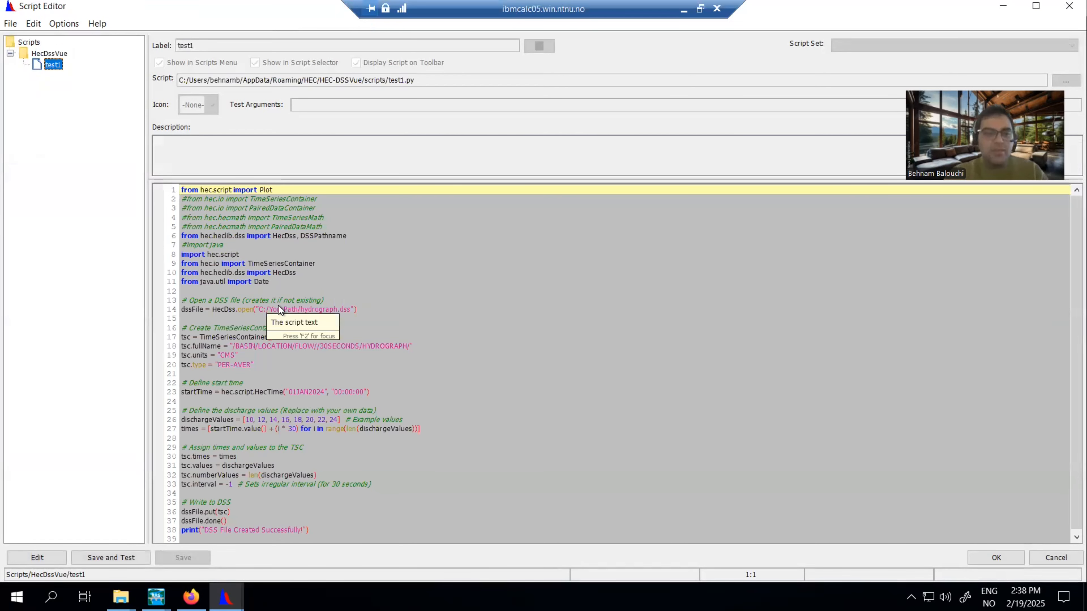
click(278, 306)
scroll(249, 324, down, 1)
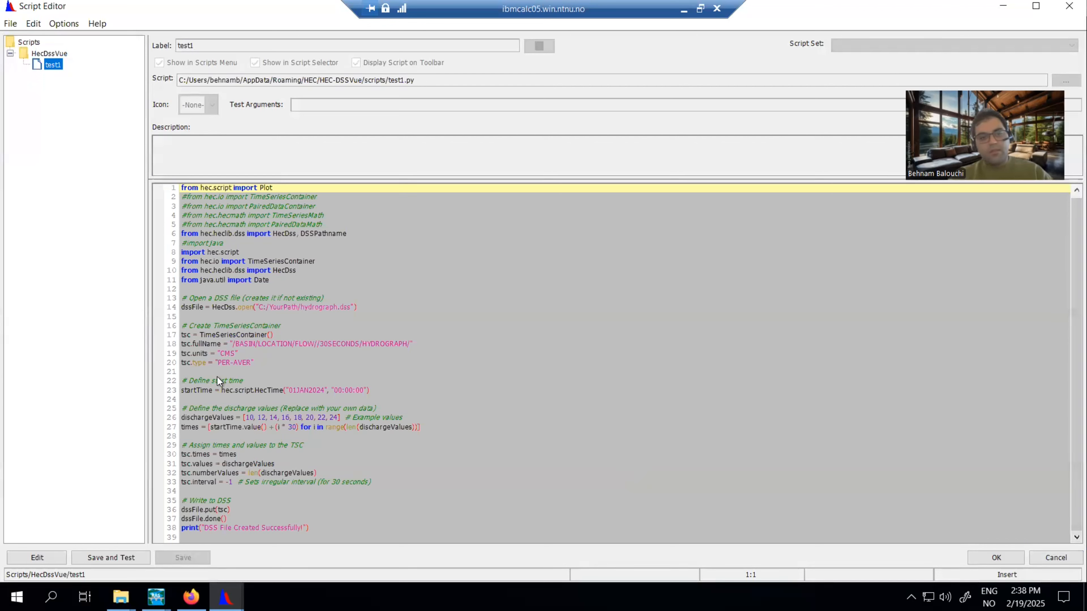
scroll(231, 364, up, 1)
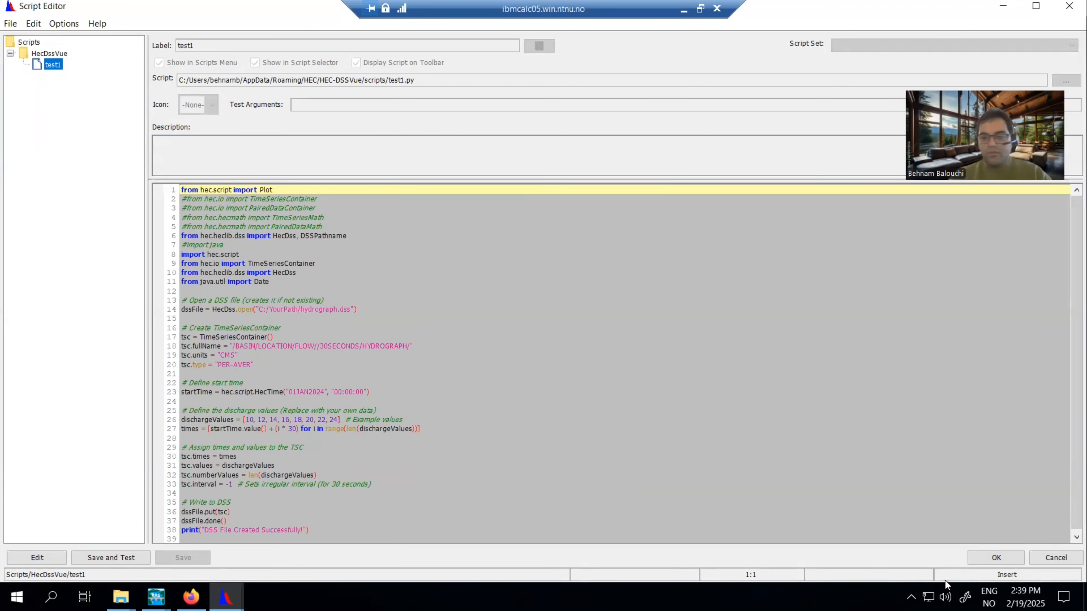
click(1065, 559)
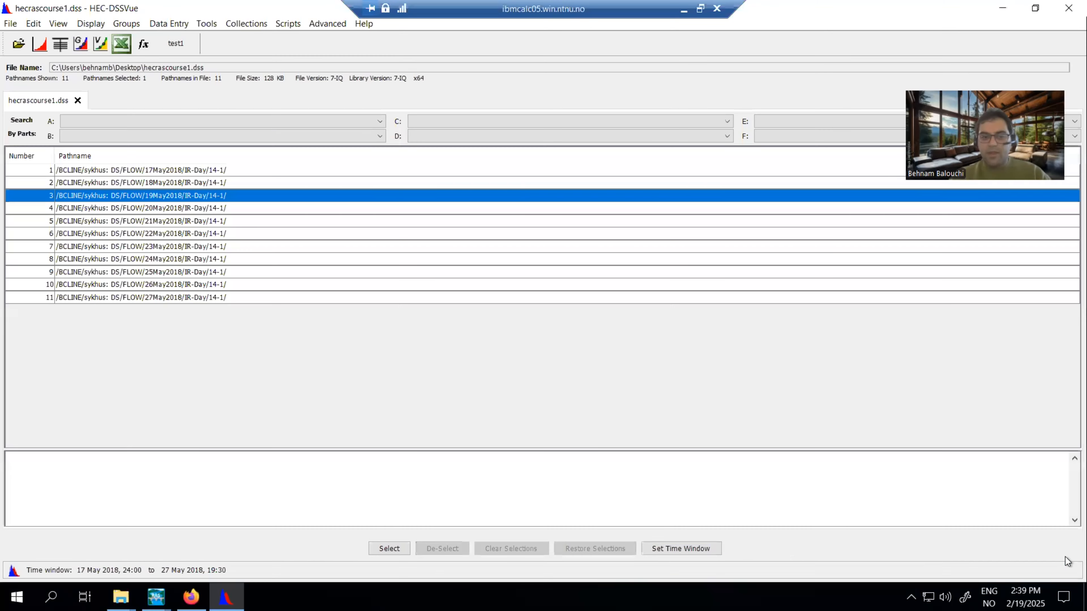
Look at the Find Peaks tool's peaks and troughs prompts for the 19May2018 flow record, and cancel them.
click(208, 23)
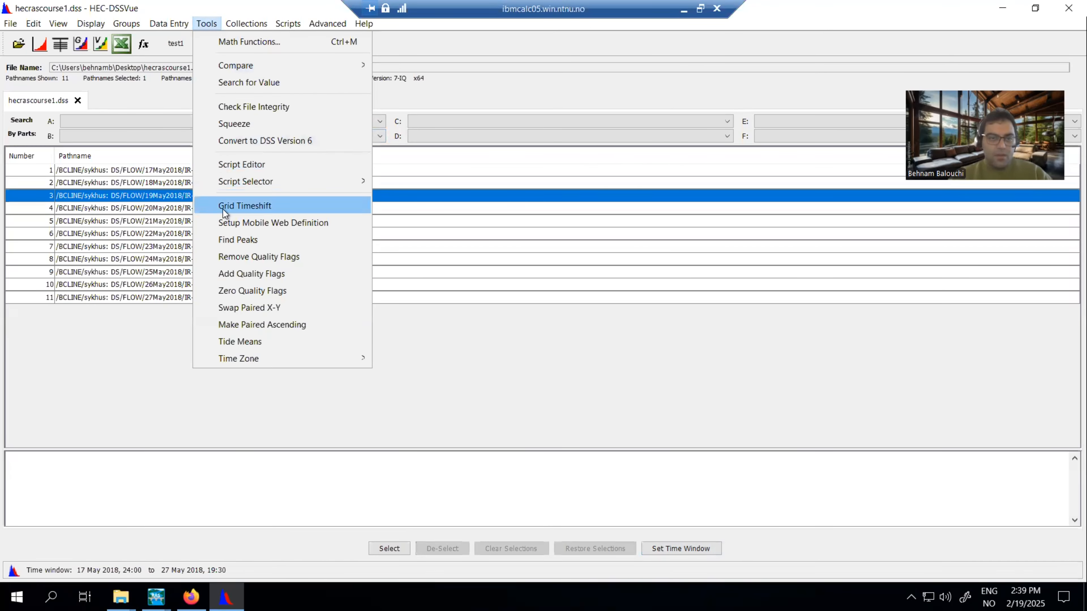
click(231, 242)
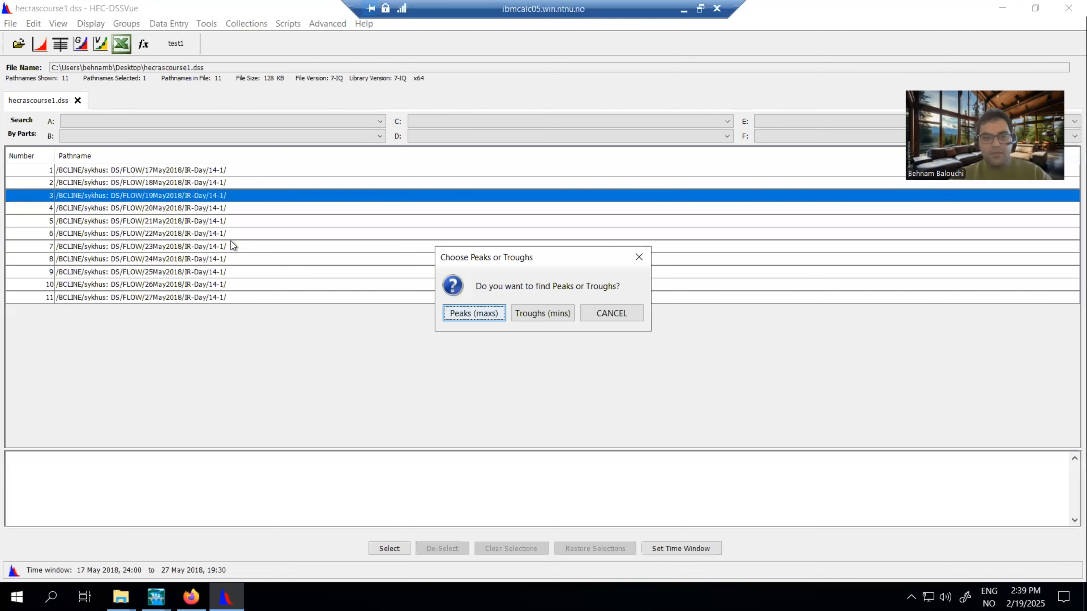
click(641, 258)
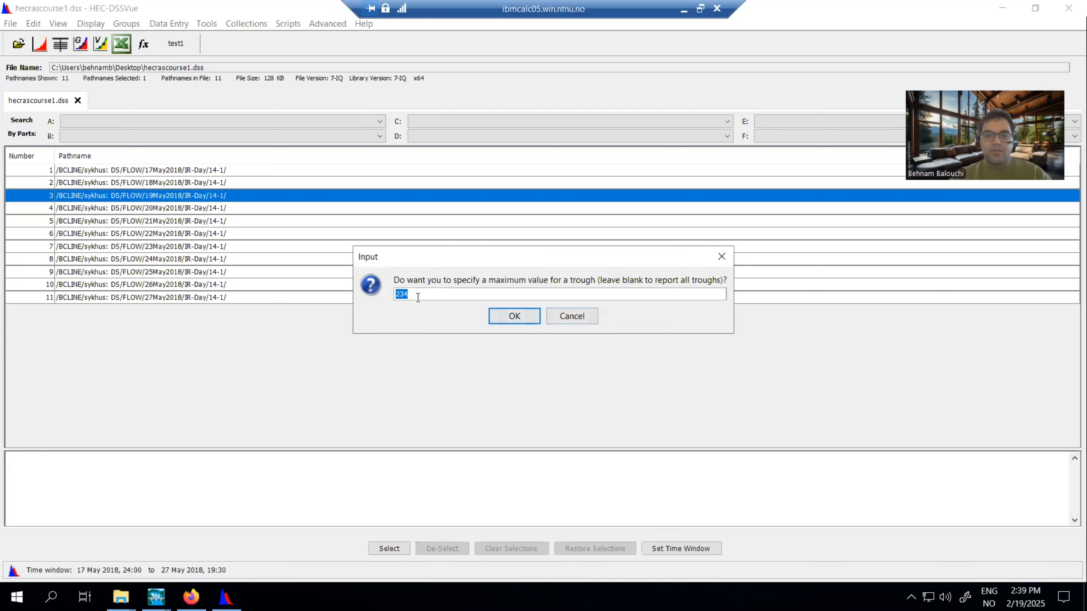
click(586, 319)
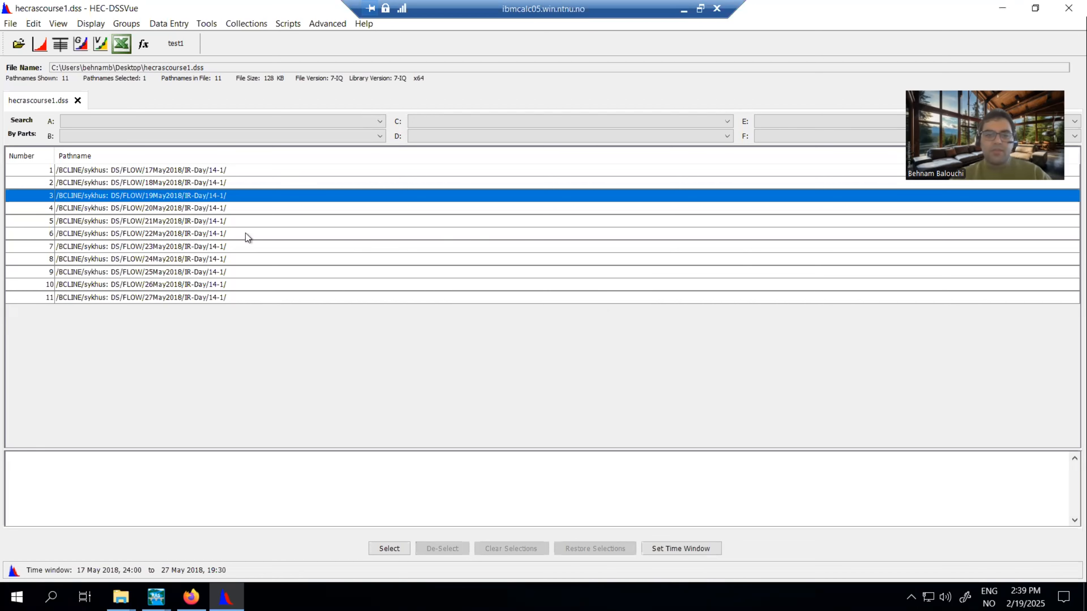
click(176, 24)
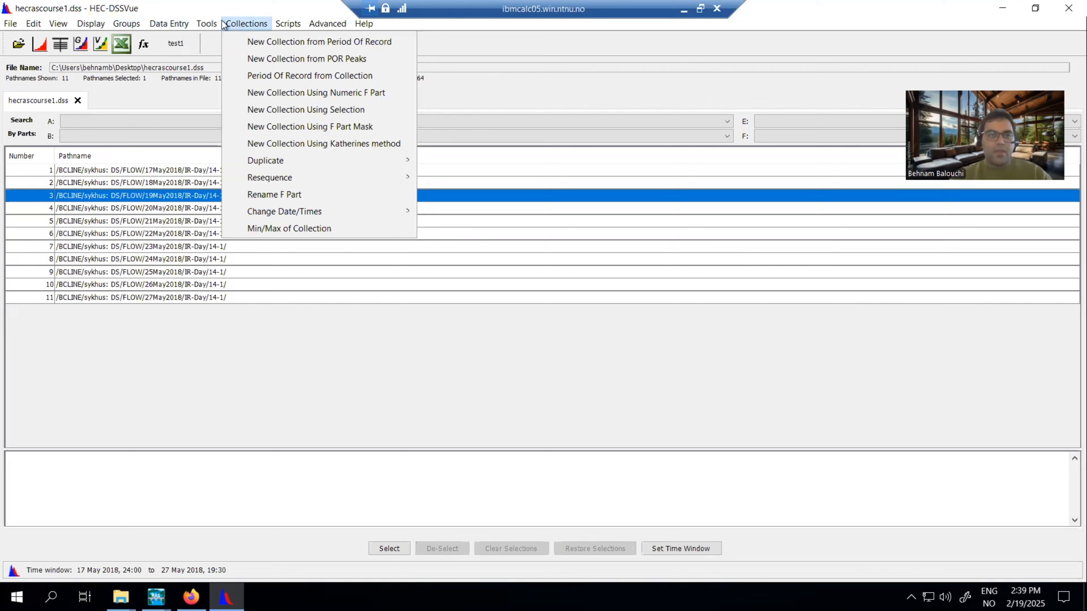
mouse_move(213, 24)
mouse_move(291, 25)
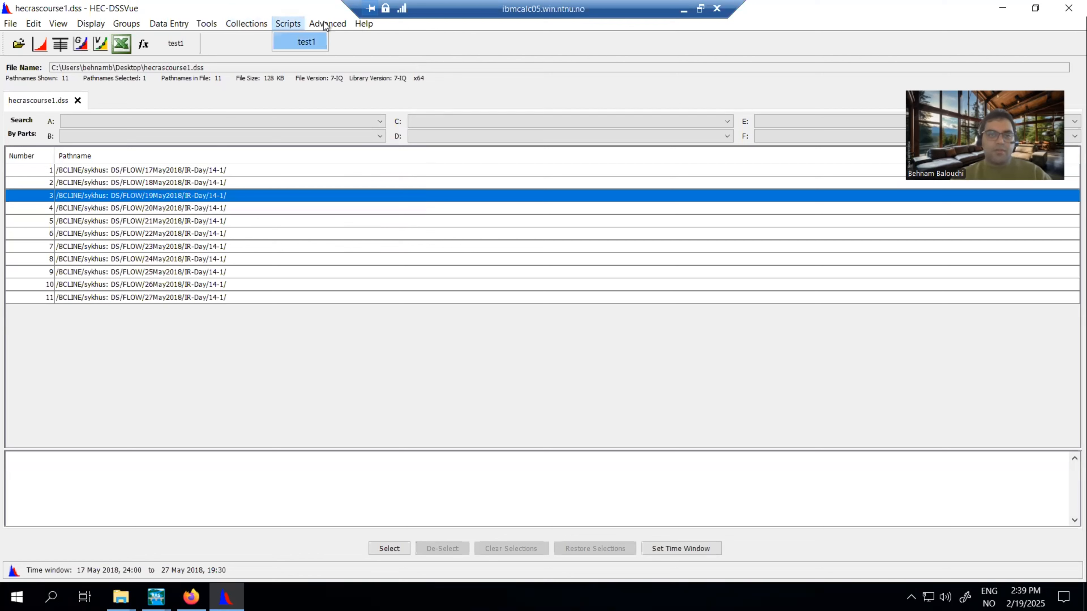
mouse_move(330, 25)
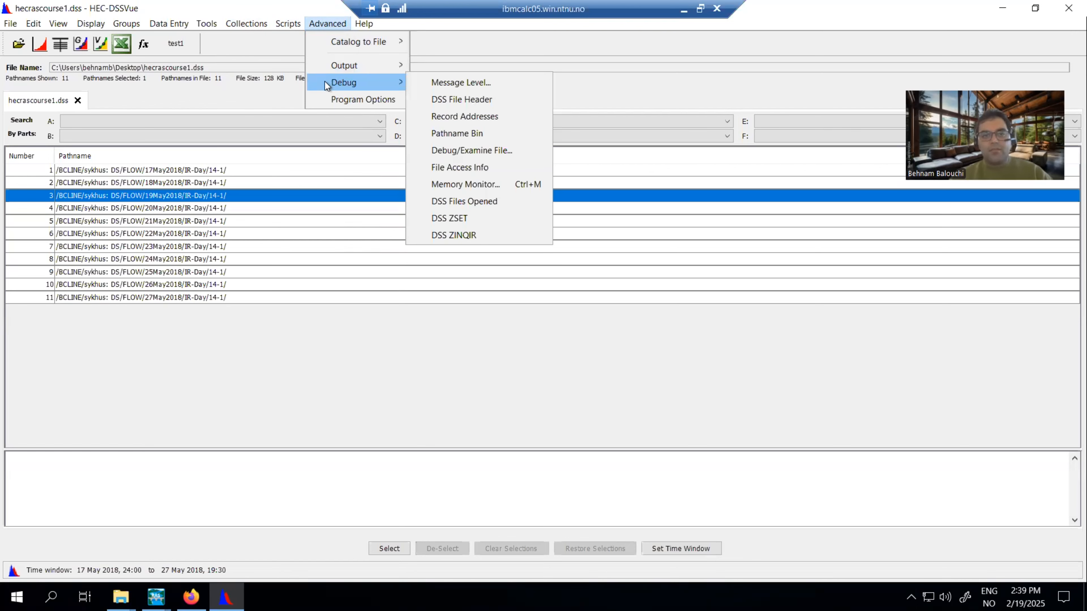
Open the online HEC-DSSVue User's Manual from the program's help and look through its topics.
key(Right)
key(Down)
key(Down)
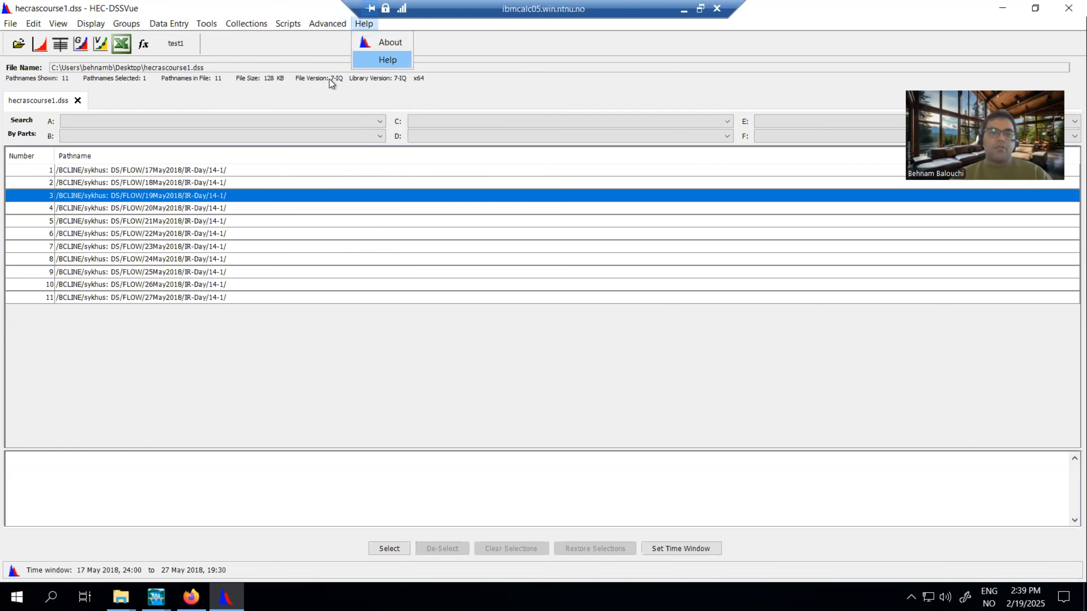
key(Return)
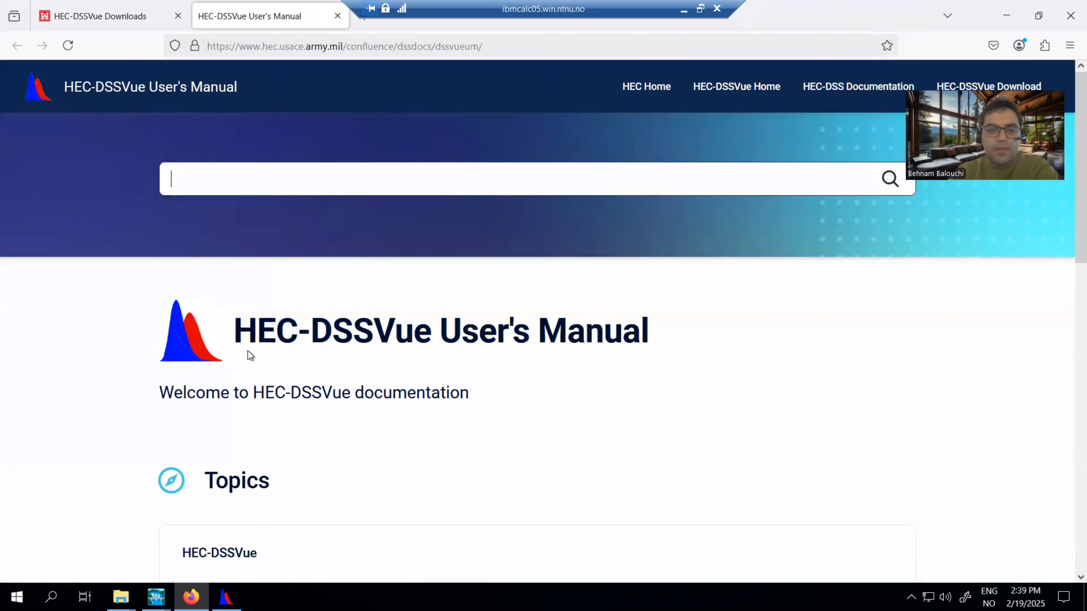
scroll(583, 360, down, 6)
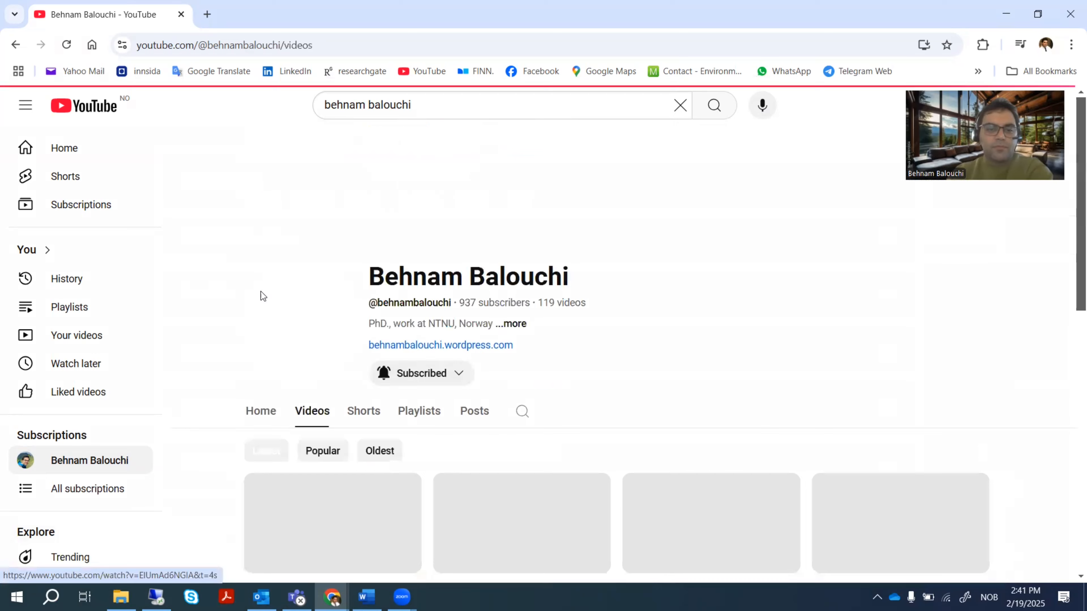
Browse the YouTube channel's uploaded videos for HecRas tutorials and look over its created playlists.
scroll(262, 296, down, 3)
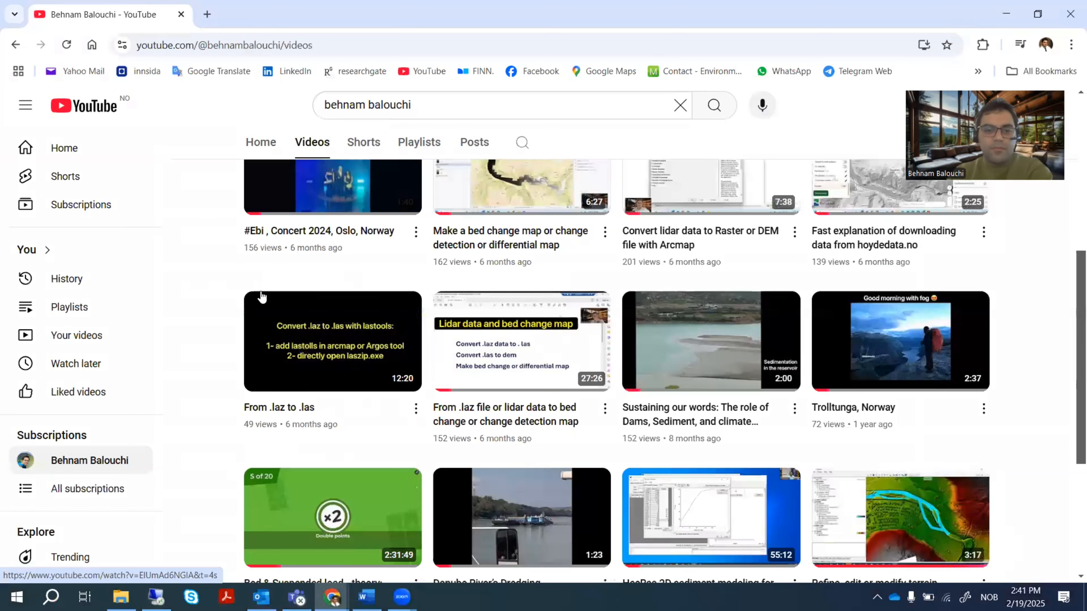
scroll(262, 297, down, 1)
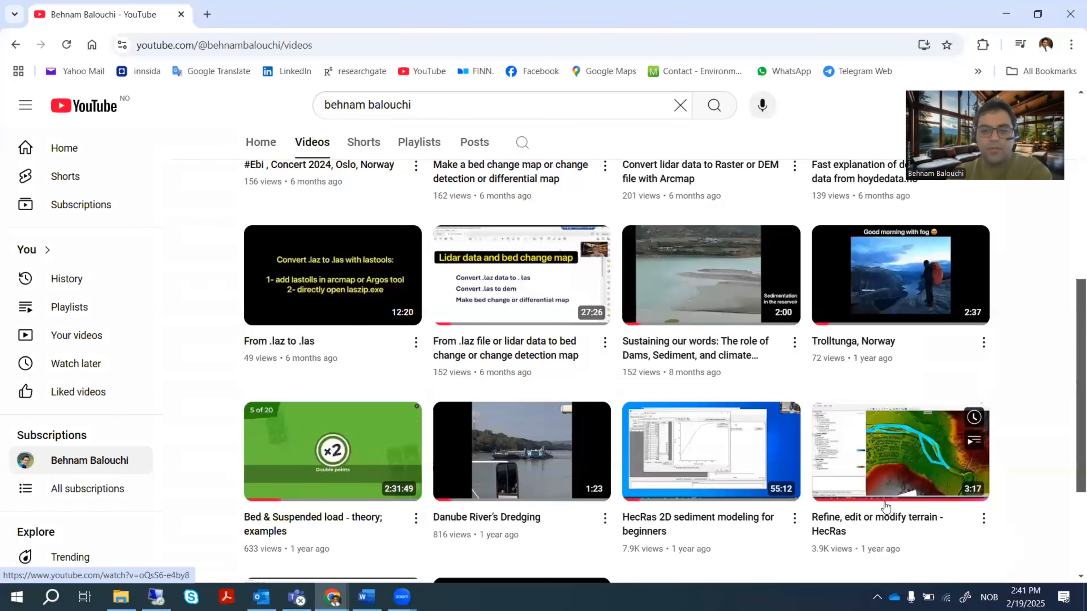
scroll(885, 507, down, 3)
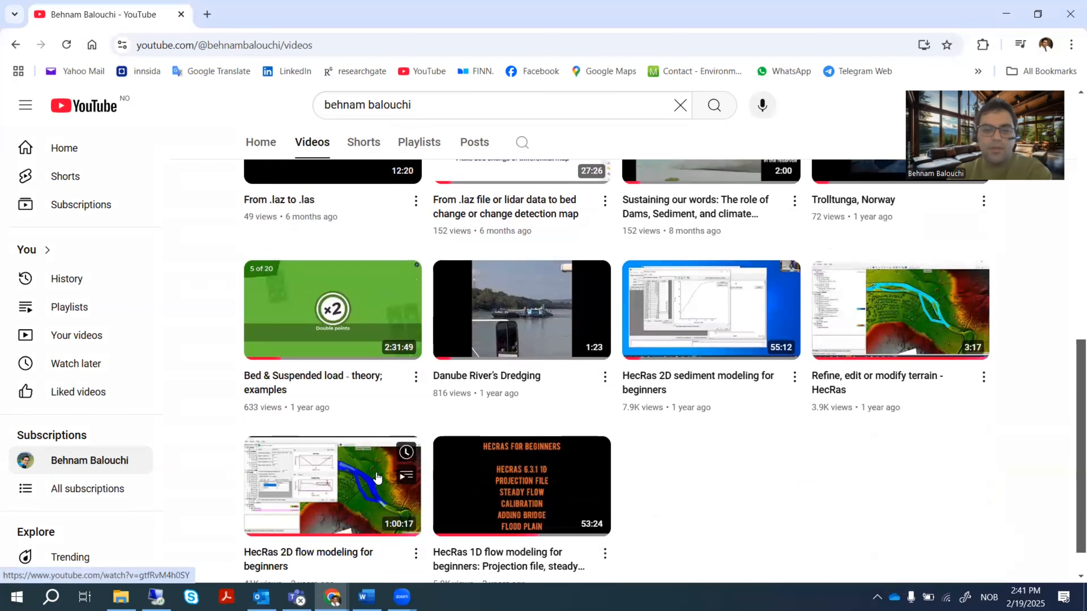
scroll(376, 478, up, 10)
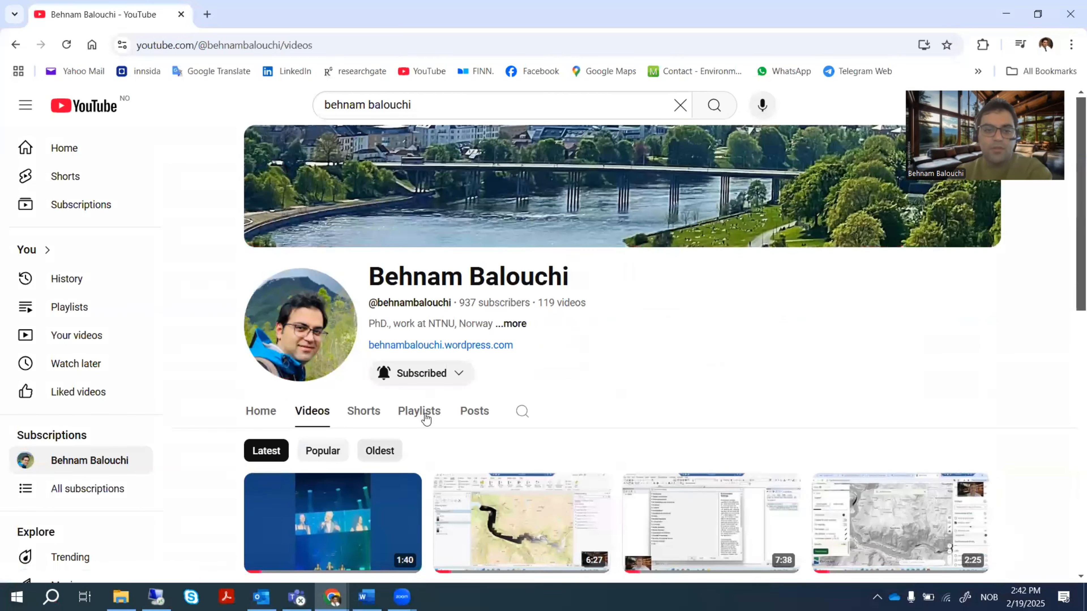
click(426, 419)
scroll(423, 422, down, 5)
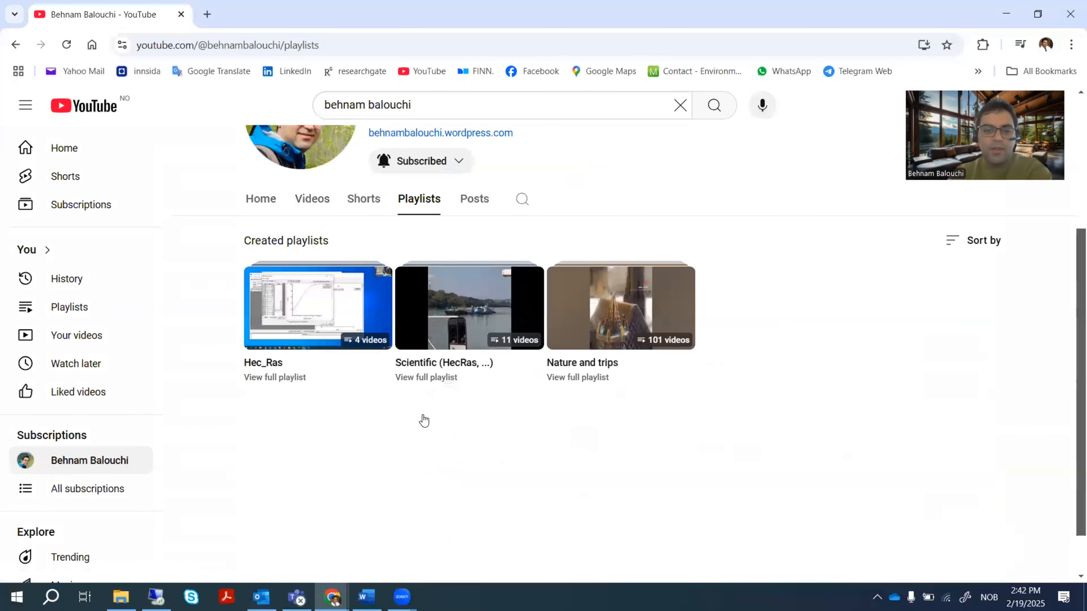
Open the Hec_Ras playlist, pause its HecRas 2D sediment modeling video, and return to the channel's playlists.
click(285, 350)
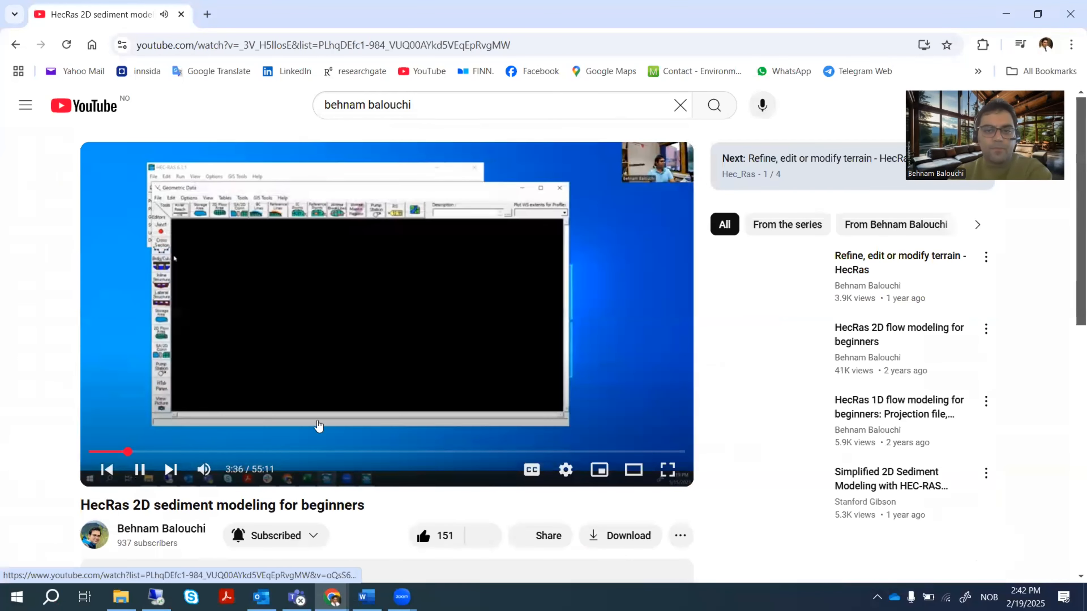
click(319, 426)
click(156, 597)
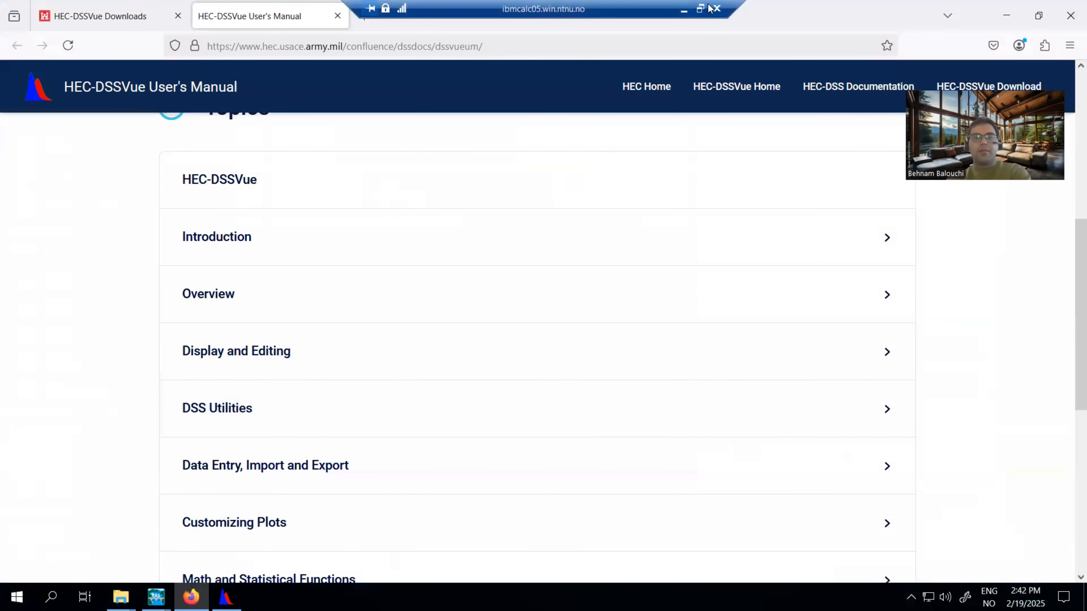
click(683, 9)
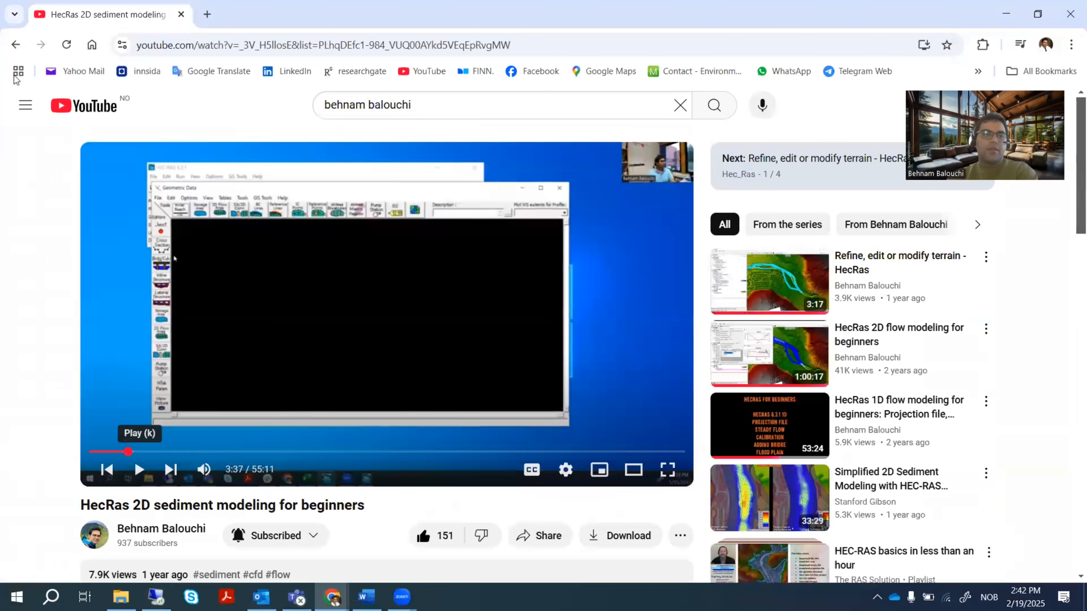
click(15, 45)
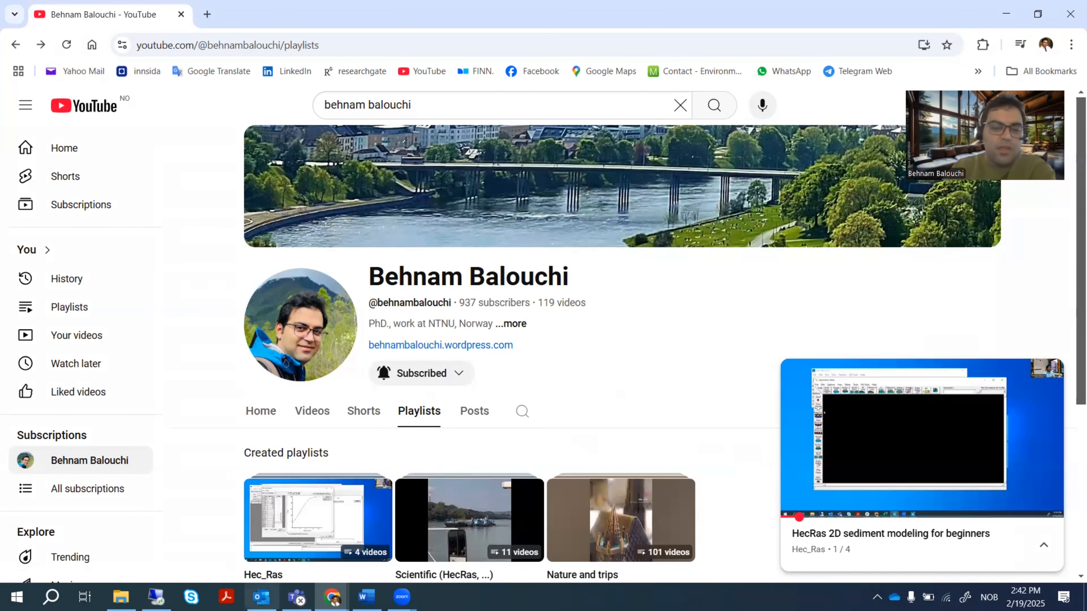
Switch to the remote desktop's HEC-DSSVue User's Manual and open Importing NCDC Data under Data Entry, Import and Export.
click(158, 596)
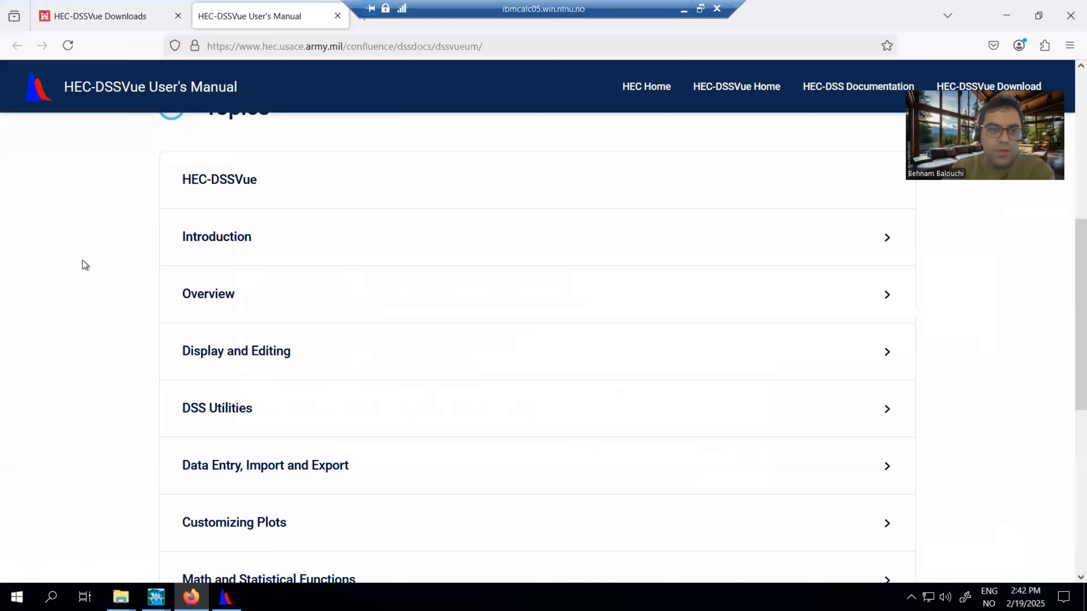
scroll(34, 252, up, 5)
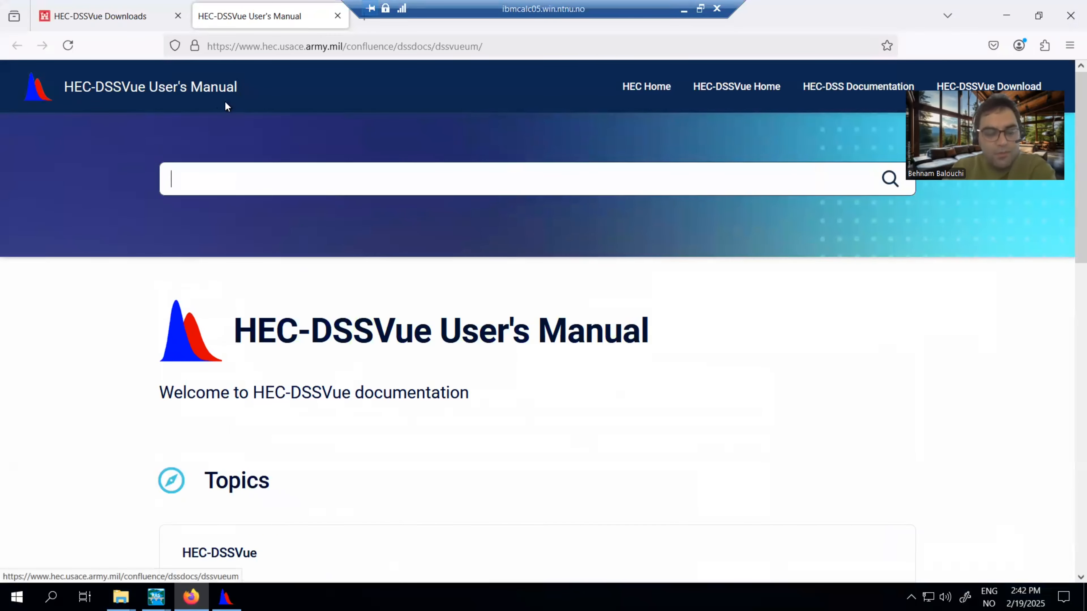
scroll(107, 388, down, 5)
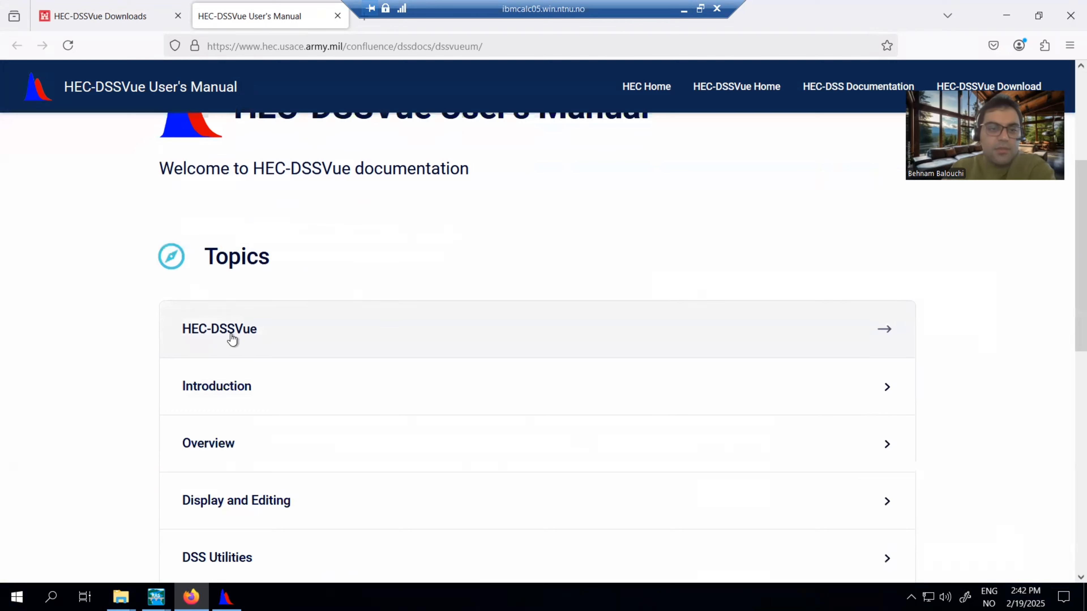
scroll(193, 385, down, 5)
click(209, 395)
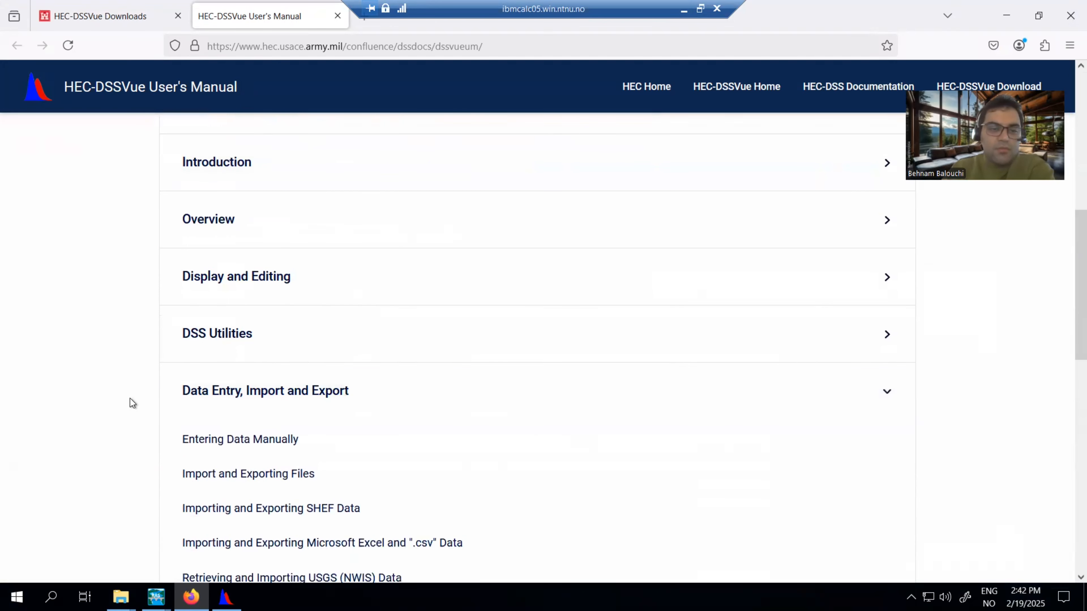
scroll(391, 334, down, 6)
click(219, 316)
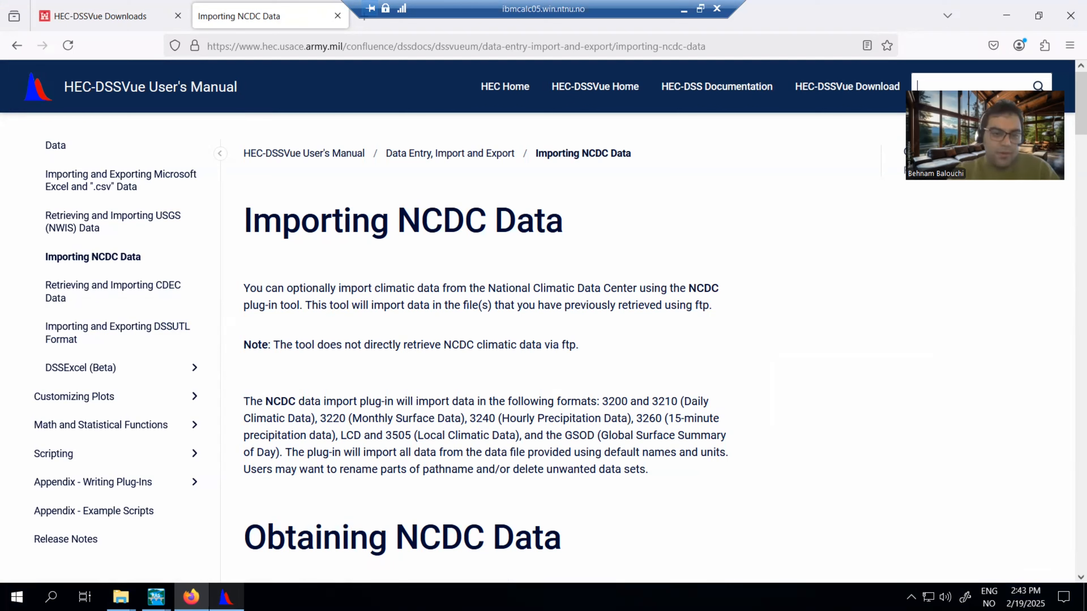
Switch to HEC-DSSVue, close the hecrascourse1.dss file, and exit the program.
mouse_move(226, 597)
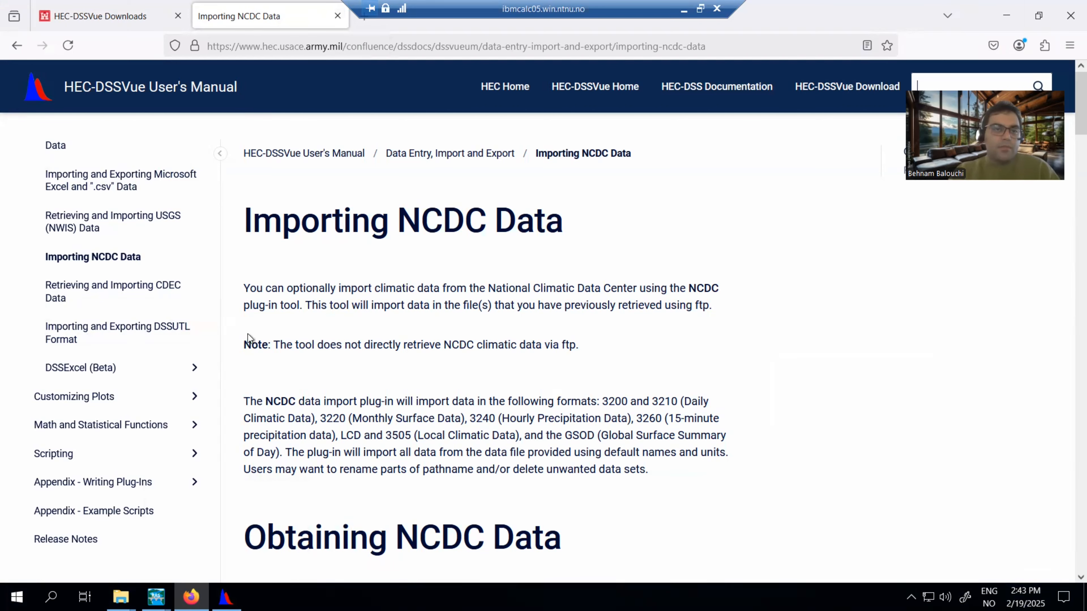
click(226, 596)
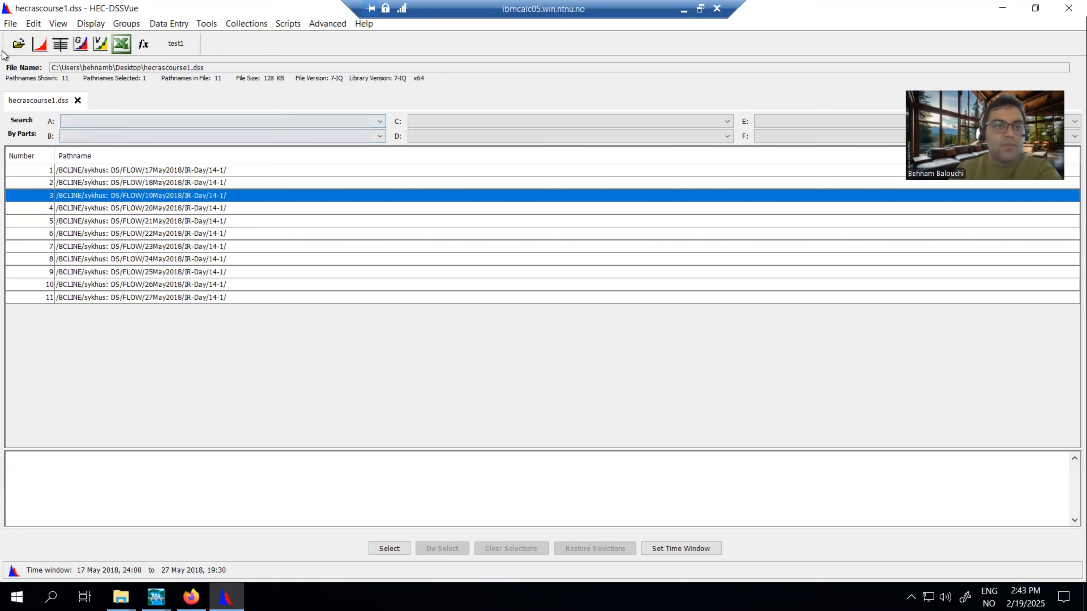
click(11, 26)
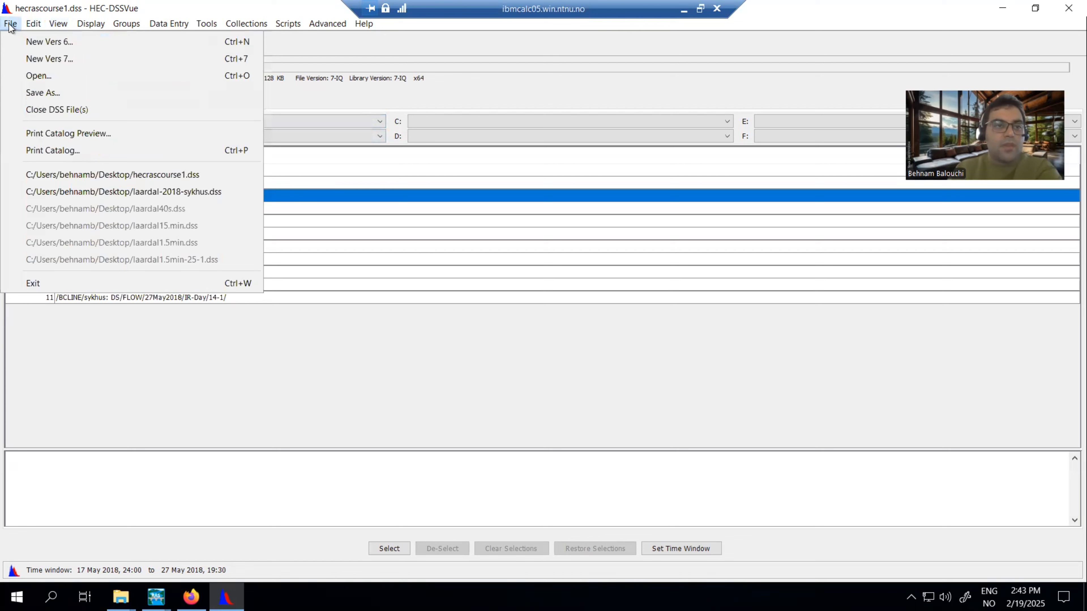
click(59, 110)
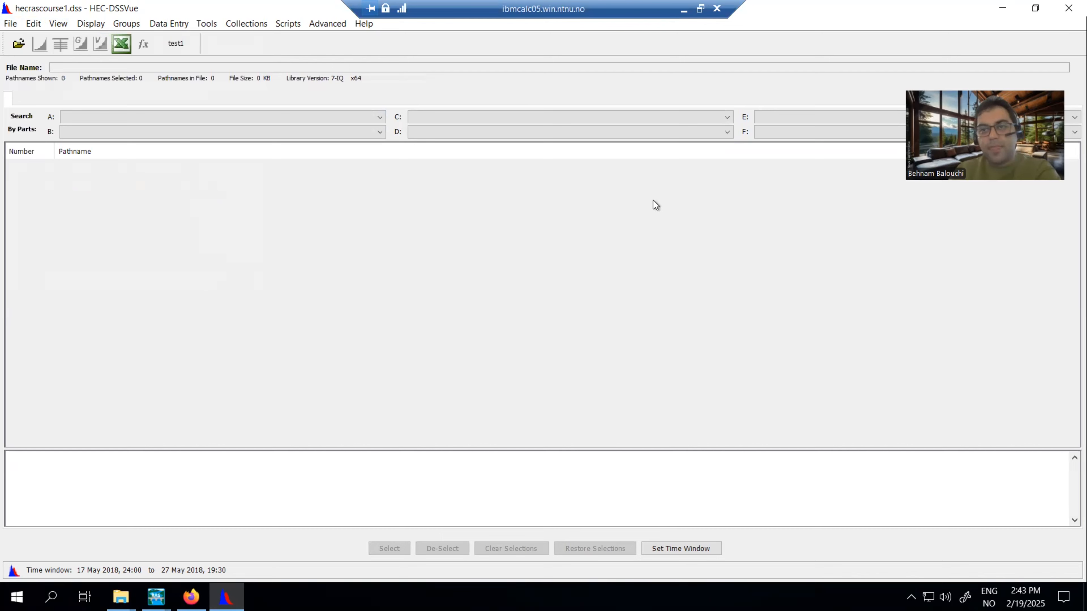
click(1067, 8)
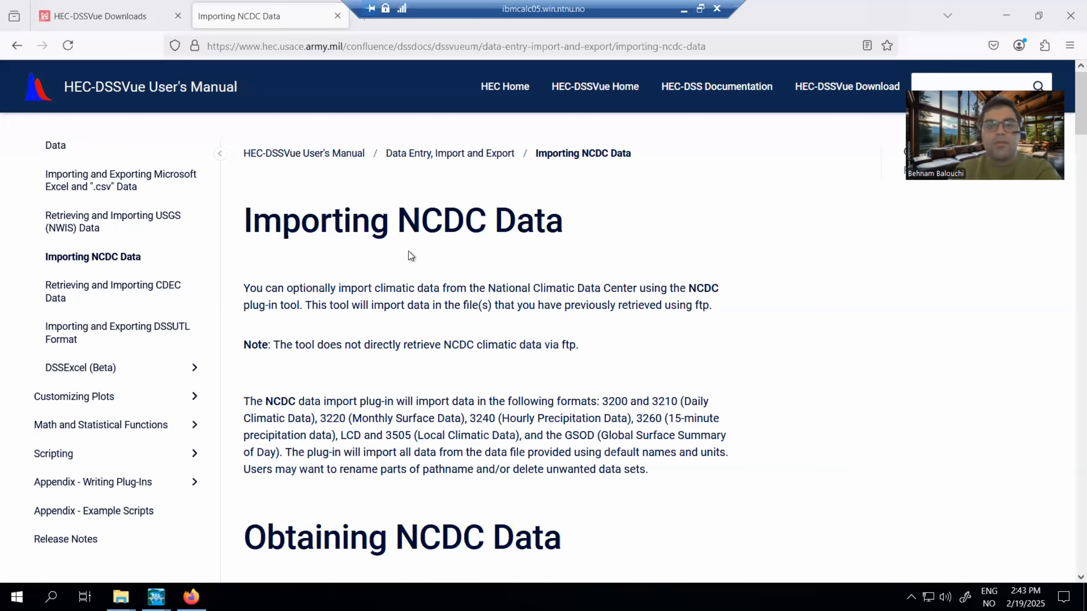
Minimize the browser and move the hecrascourse1.dss file below the laardal-201... file on the desktop.
click(1007, 15)
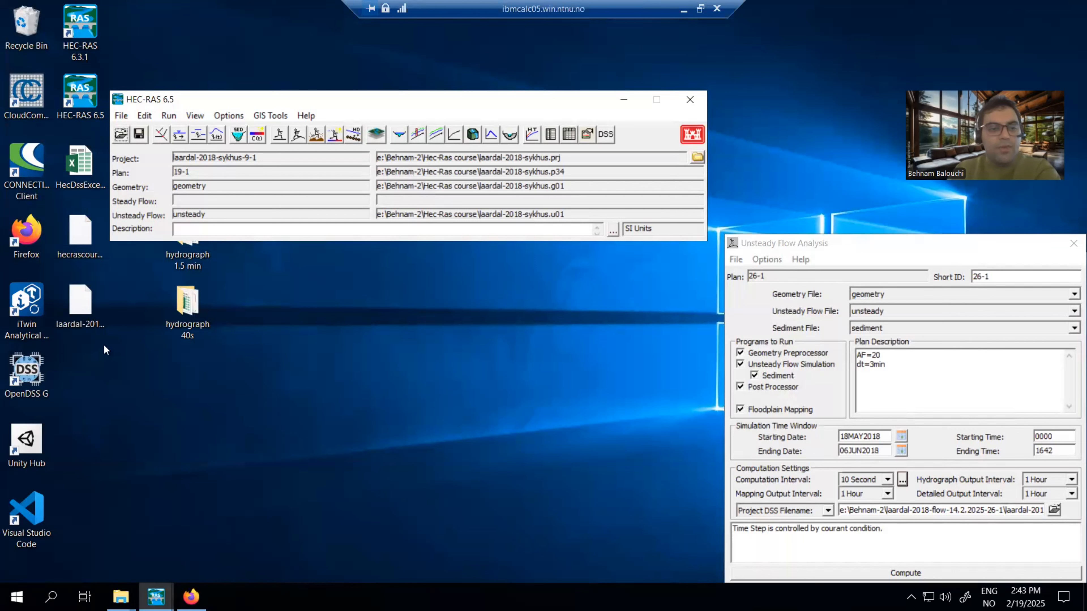
click(85, 243)
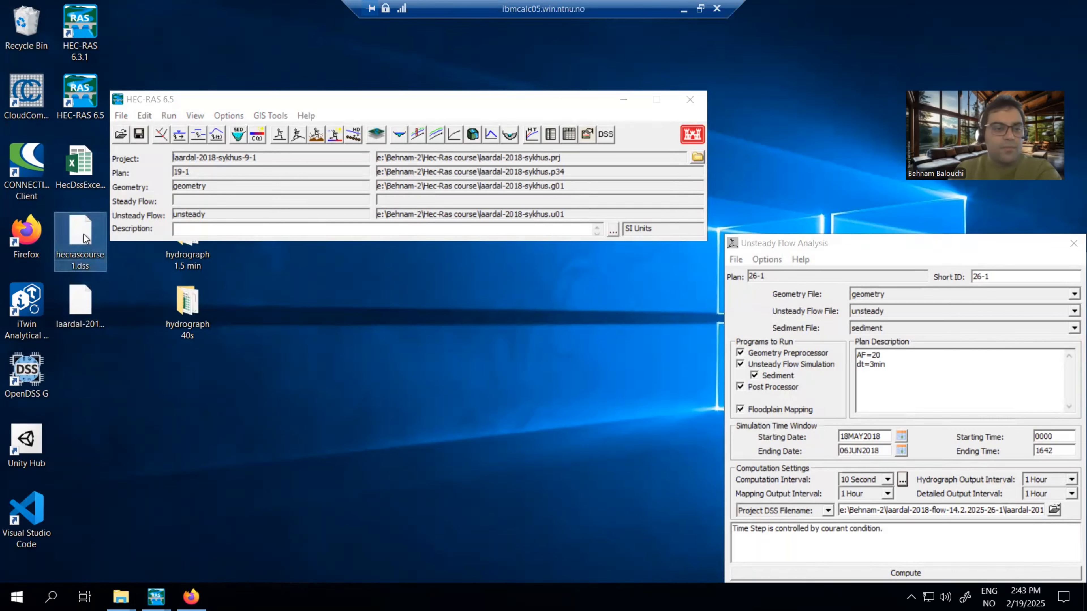
drag(83, 235, 106, 416)
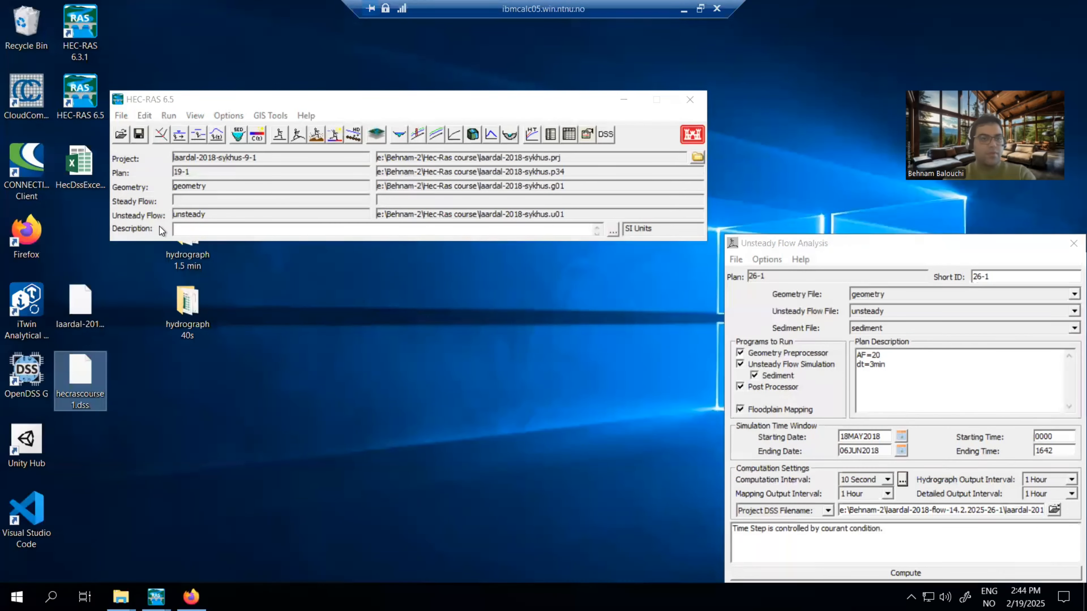
Bring HEC-RAS 6.5 to the front and open the Sediment Data editor for the laardal-2018-sykhus-9-1 project.
click(200, 99)
drag(199, 99, 193, 92)
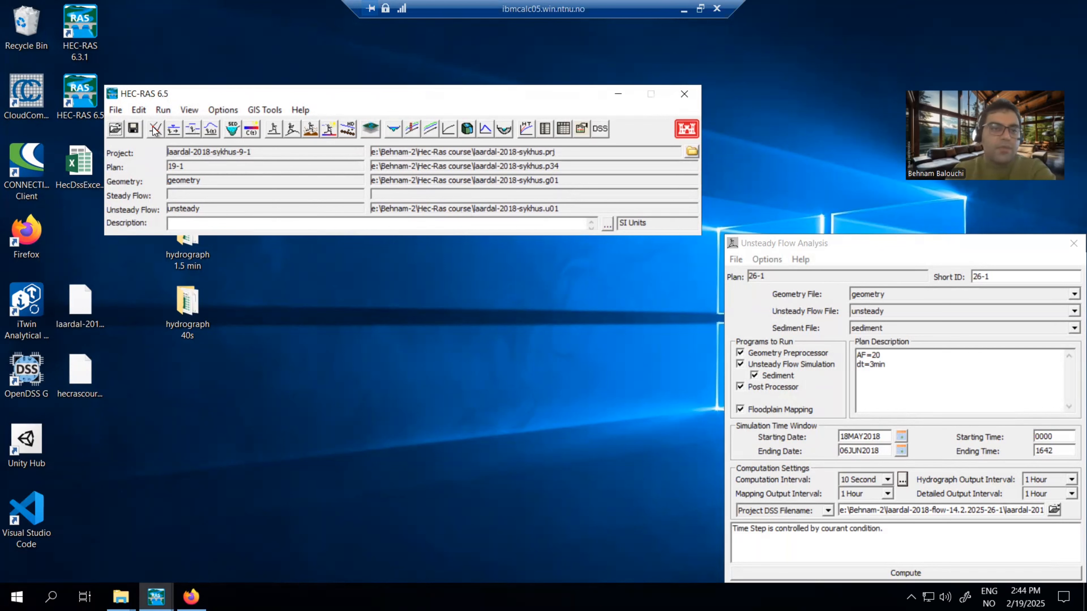
click(137, 111)
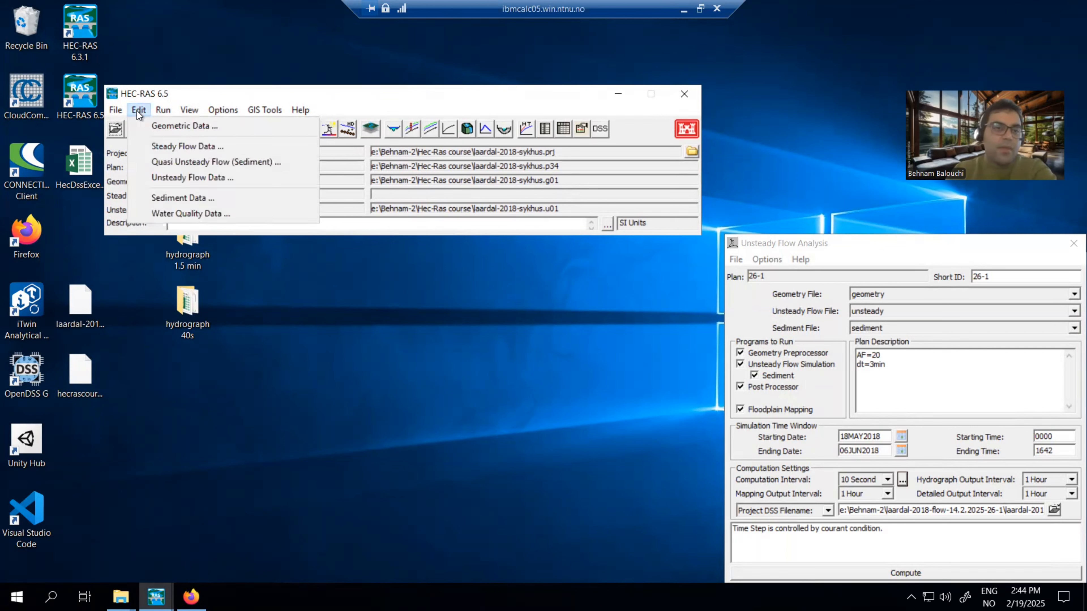
click(138, 198)
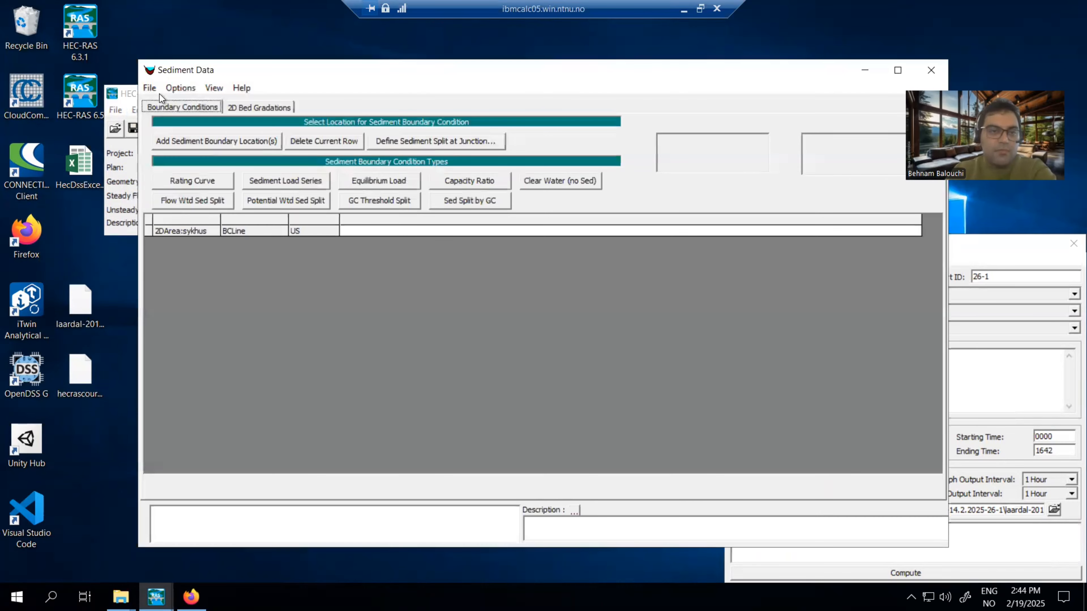
Load the existing "sediment" file into the Sediment Data editor and close the editor.
click(150, 88)
click(156, 120)
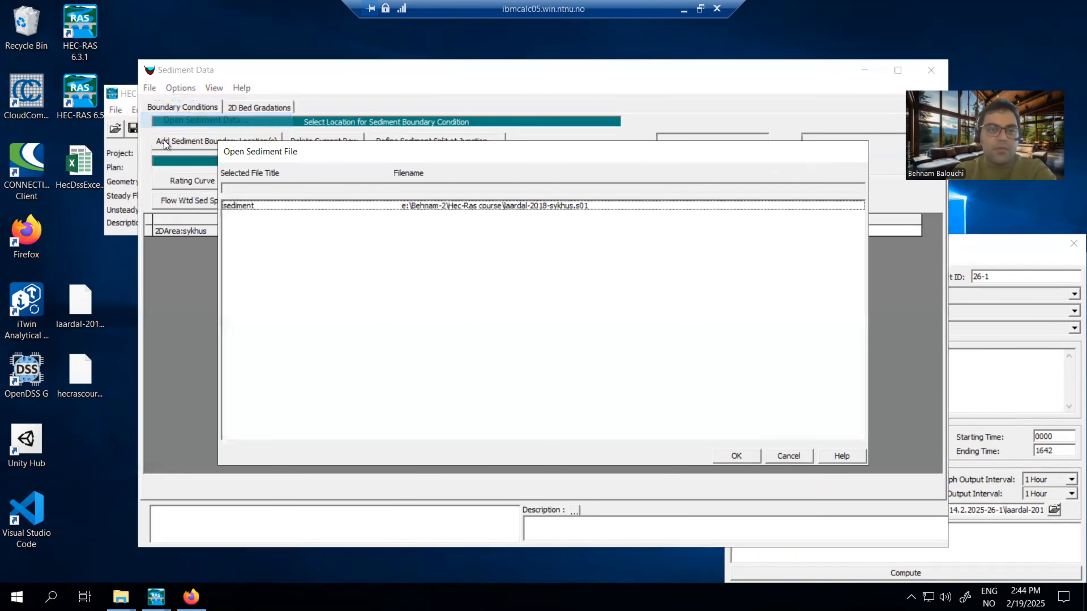
double_click(320, 207)
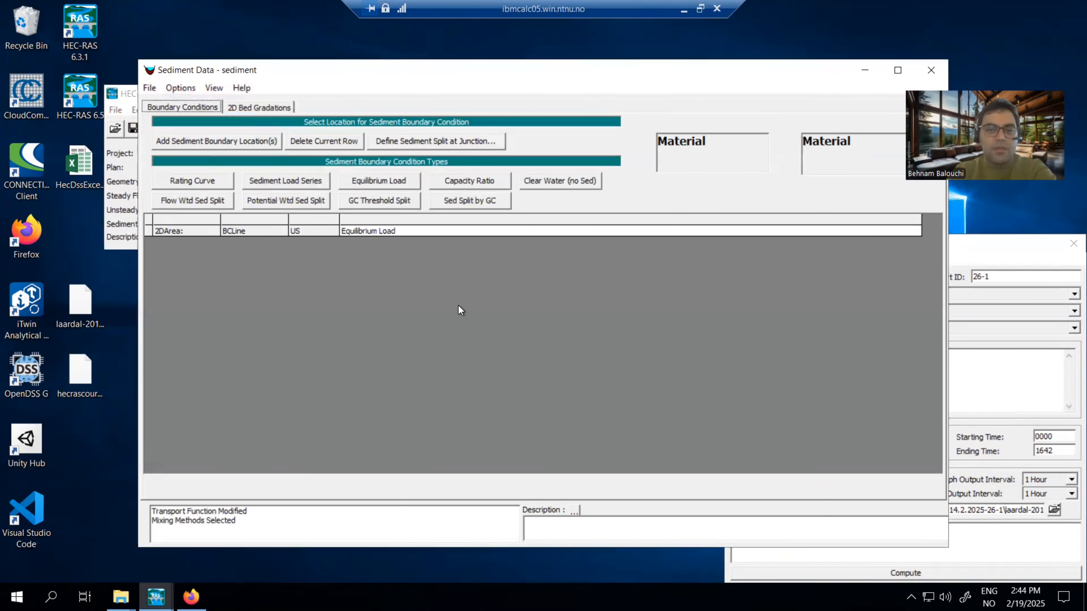
click(931, 70)
Clear the whole Flow column in the flow hydrograph of the sykhus upstream boundary (BCLine: US) in the unsteady flow data.
click(140, 113)
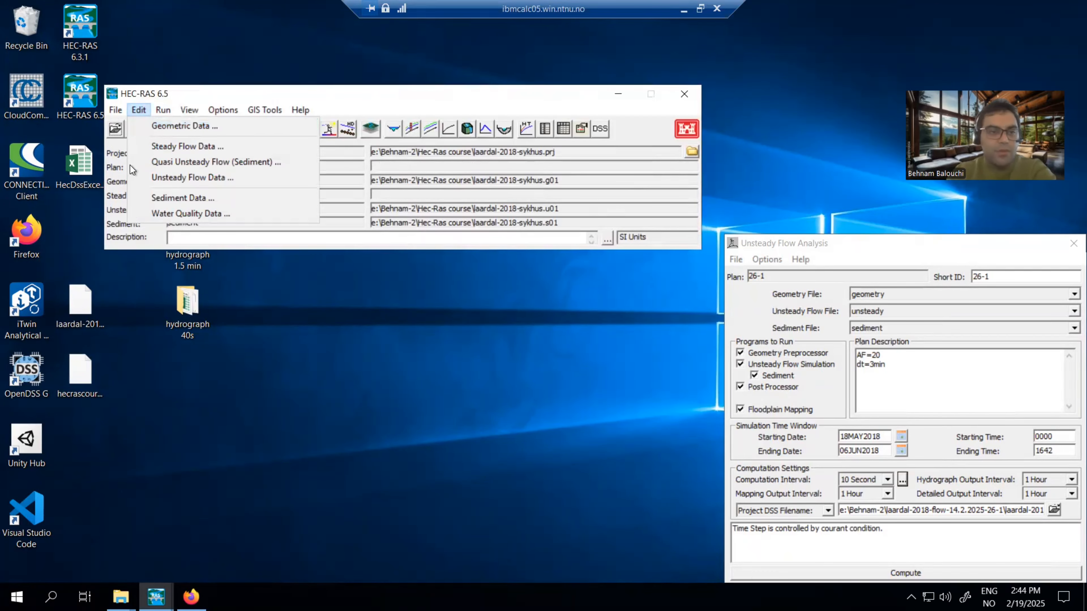
click(146, 177)
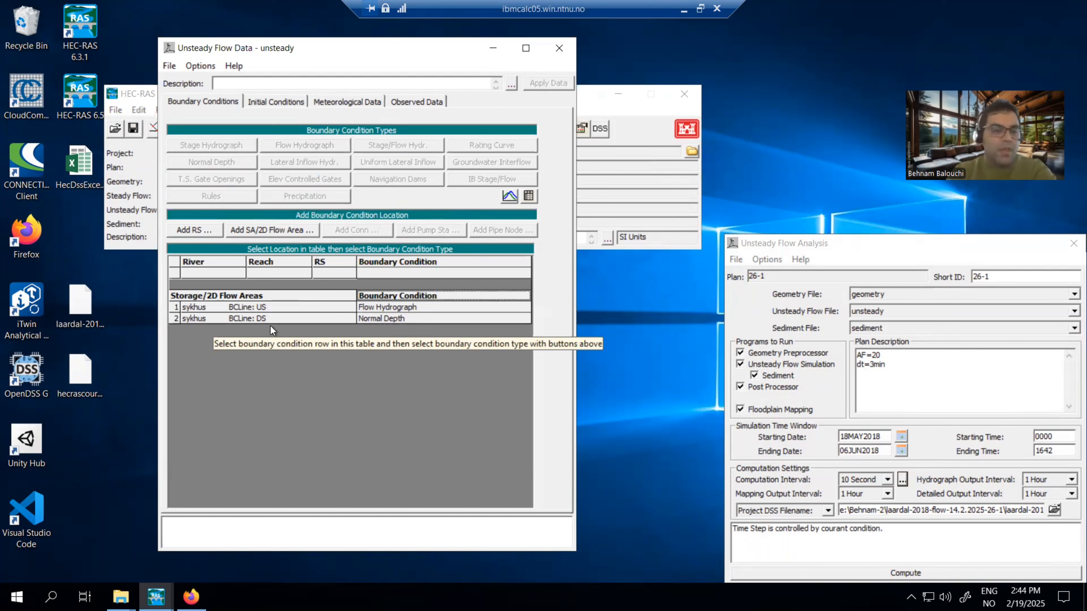
click(452, 308)
double_click(449, 306)
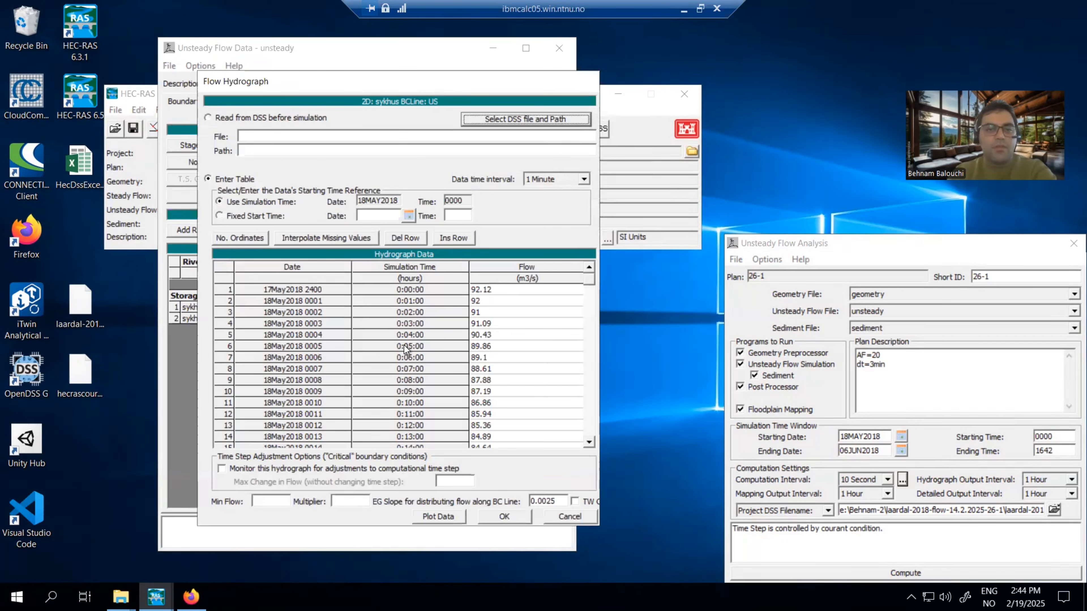
click(507, 265)
click(506, 266)
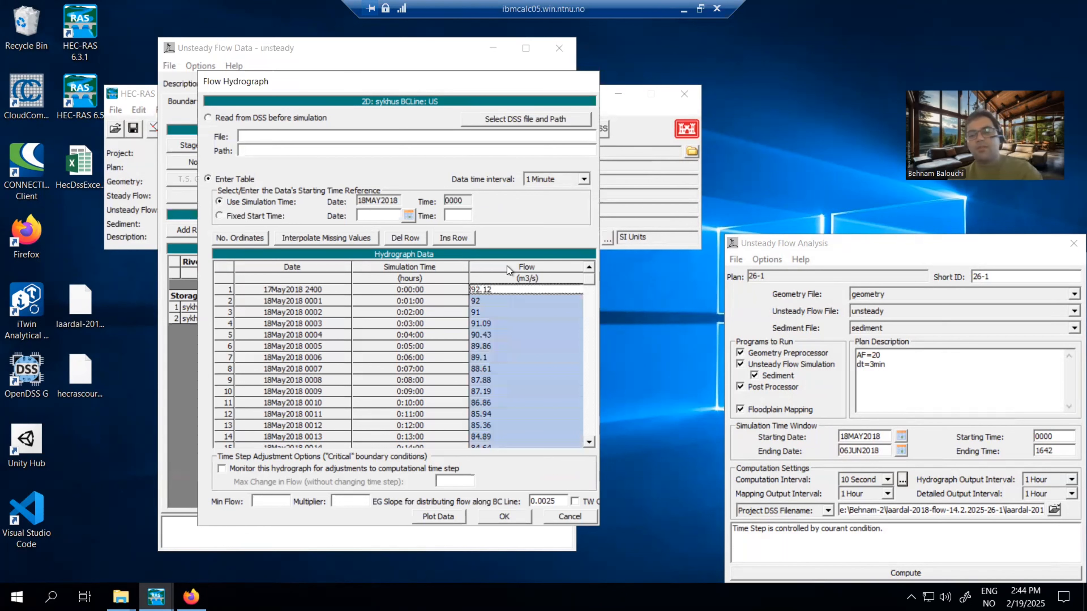
key(Delete)
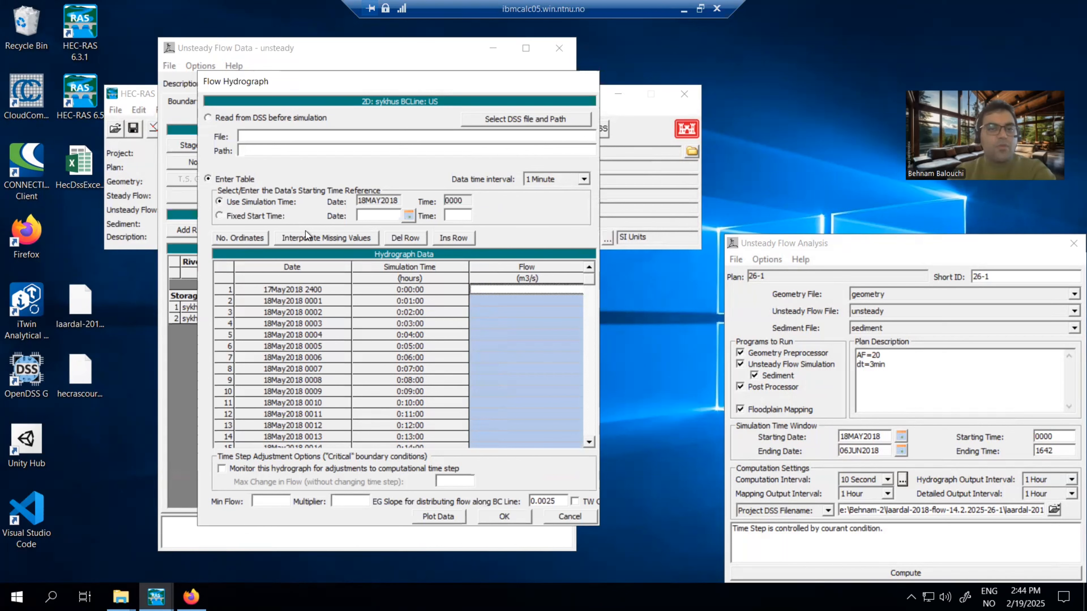
Set the hydrograph to read from DSS before simulation and remove laardal-2018-sykhus.dss from the DSS source files.
click(208, 118)
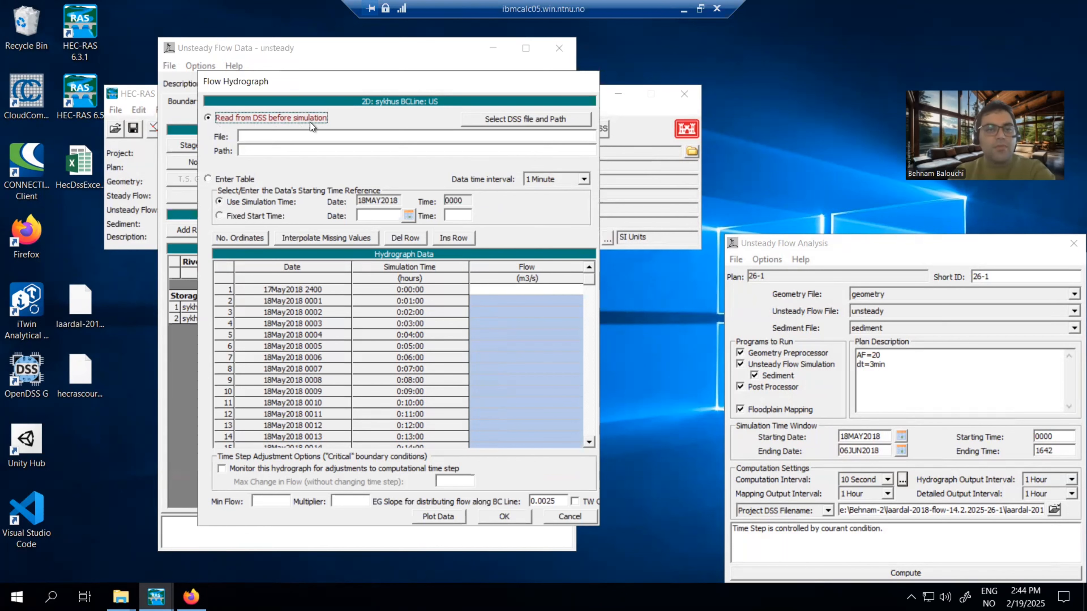
click(515, 121)
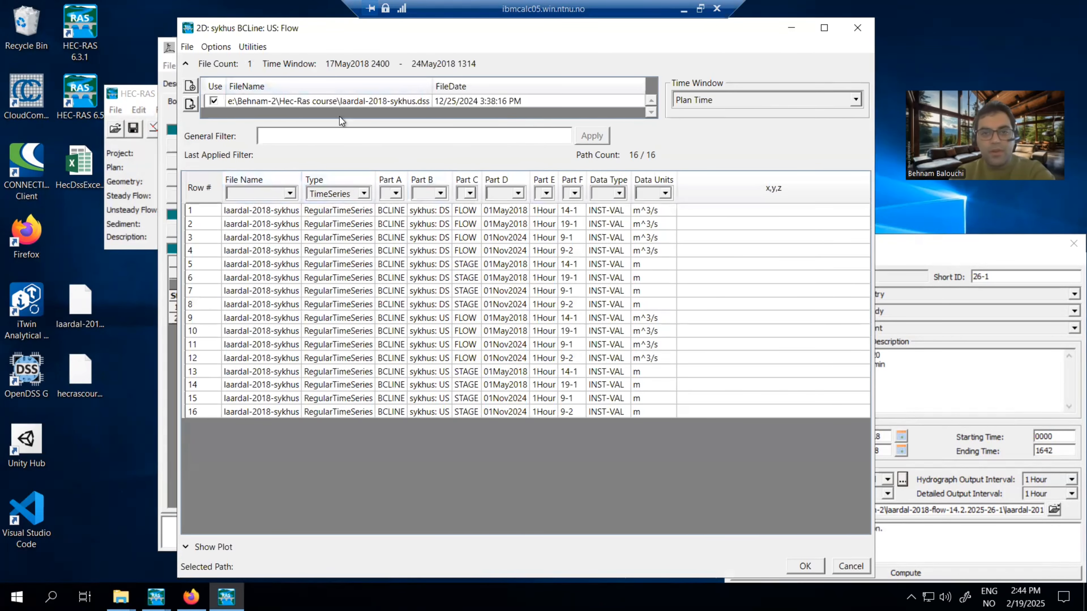
drag(297, 25, 198, 21)
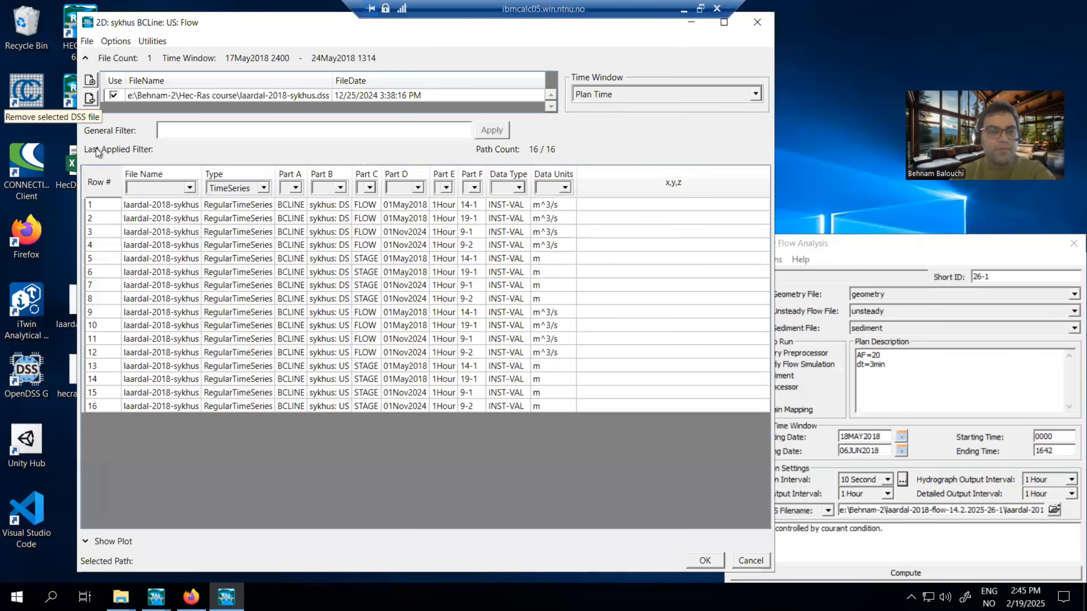
click(91, 100)
Add hecrascourse1.dss from the Desktop as the DSS source file.
click(90, 80)
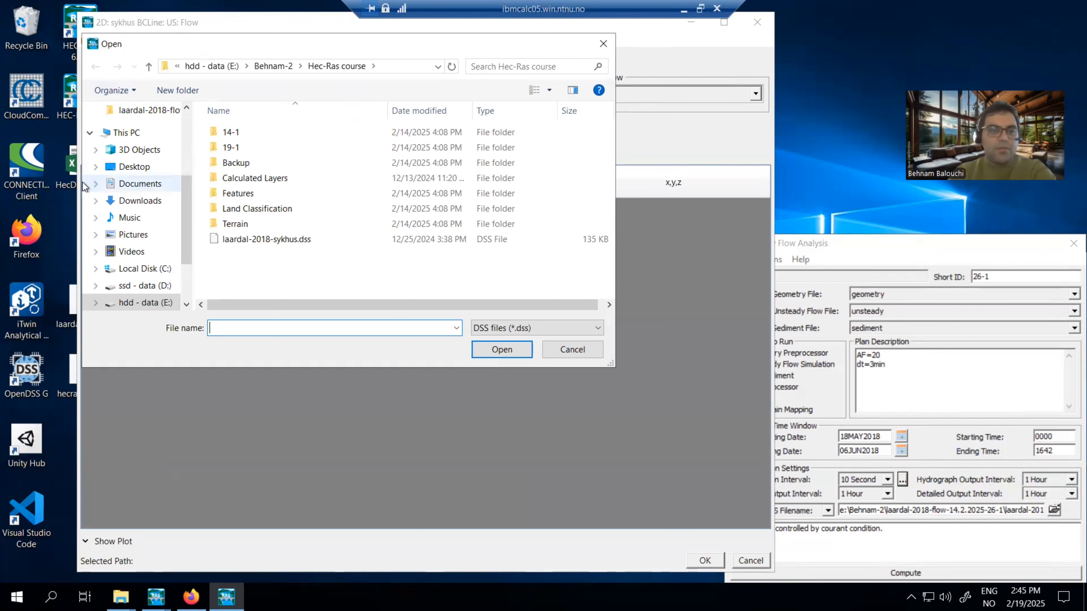
click(133, 167)
click(263, 165)
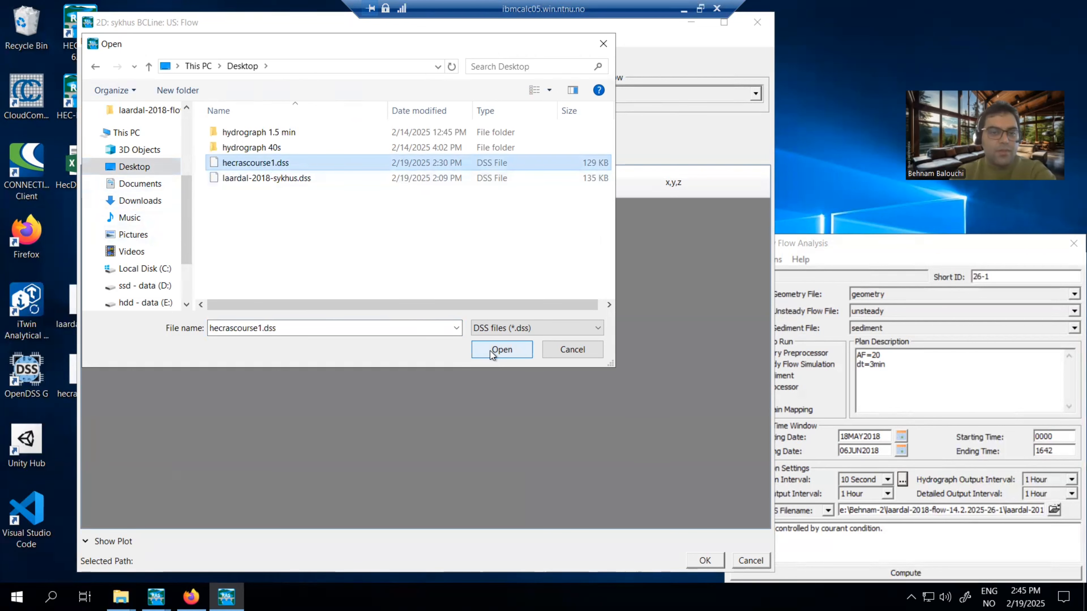
click(501, 350)
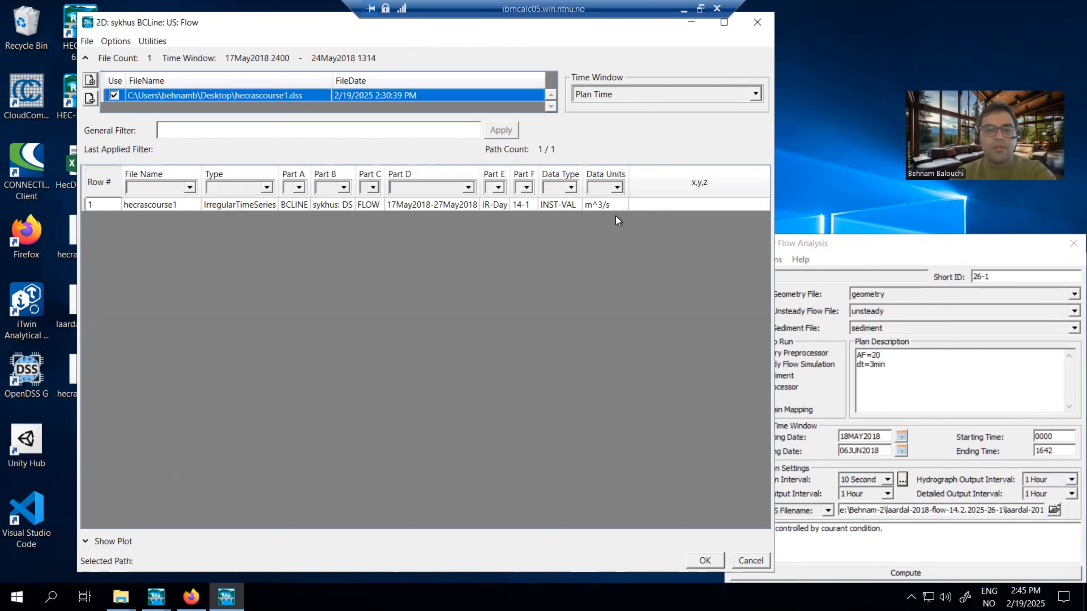
Assign the path /BCLINE/sykhus: DS/FLOW/17May2018-27May2018/IR-Day/14-1/ to the upstream flow hydrograph and accept the boundary condition.
click(189, 187)
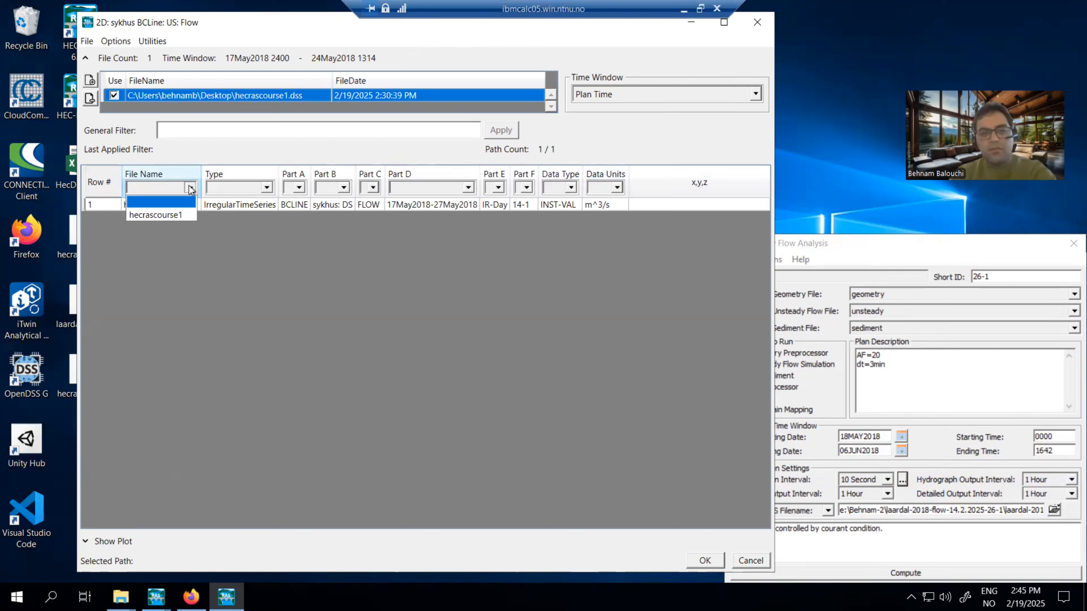
click(190, 188)
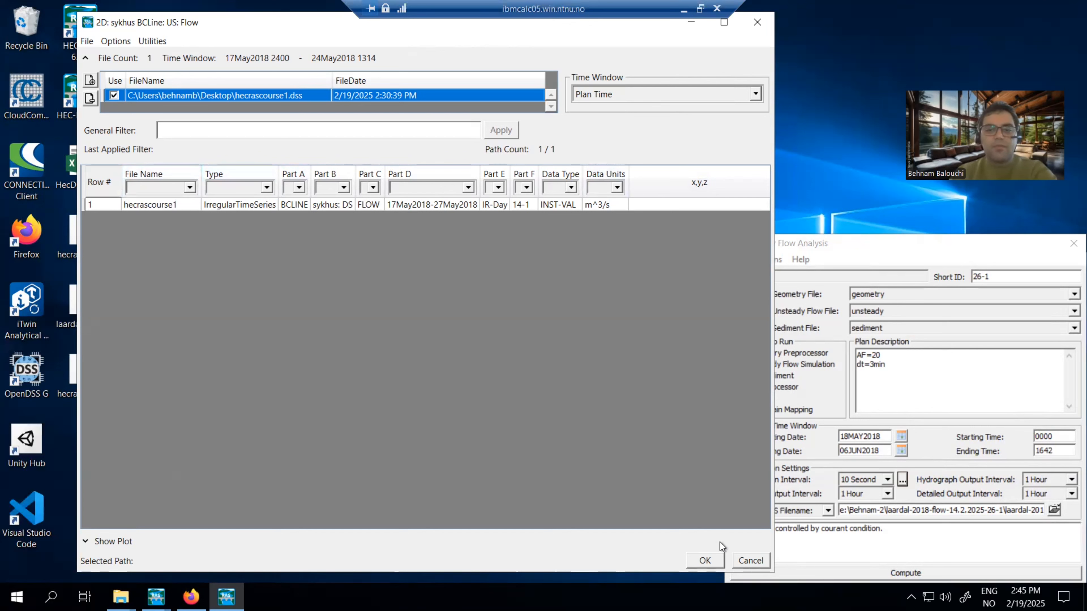
click(705, 561)
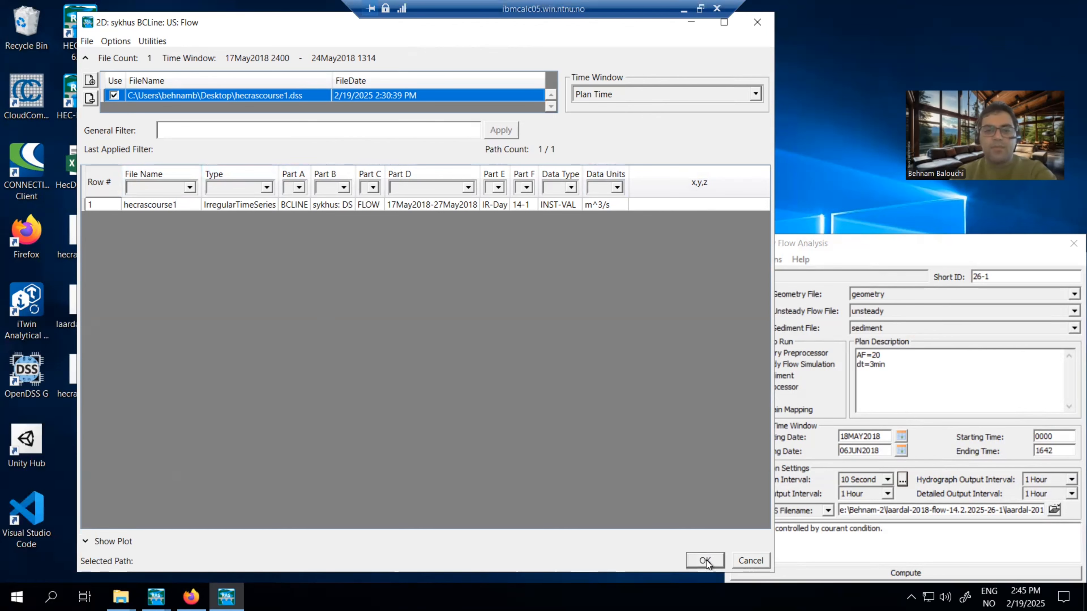
click(103, 205)
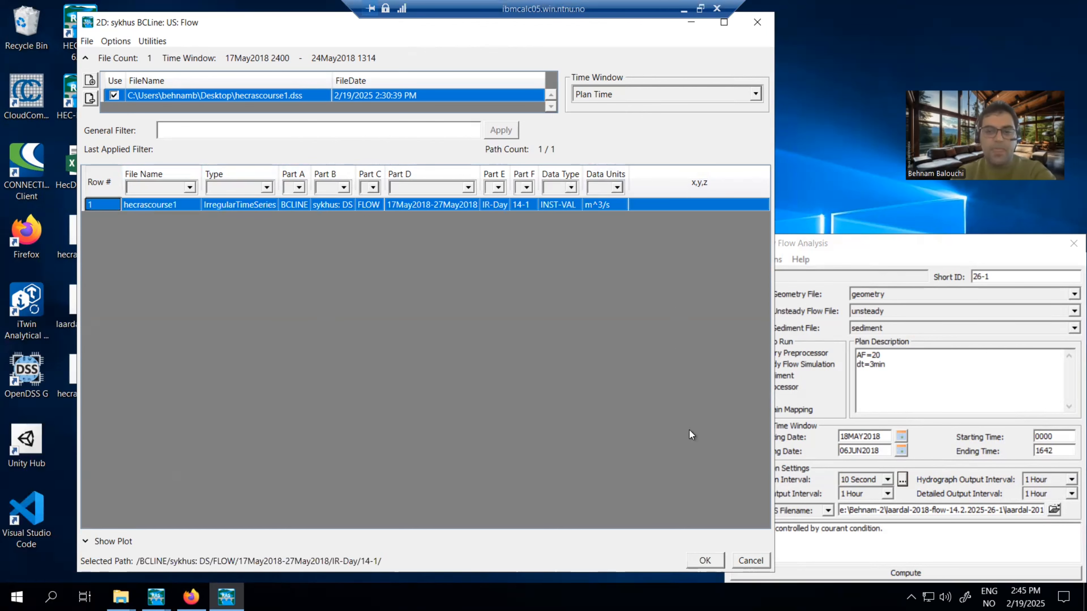
click(704, 560)
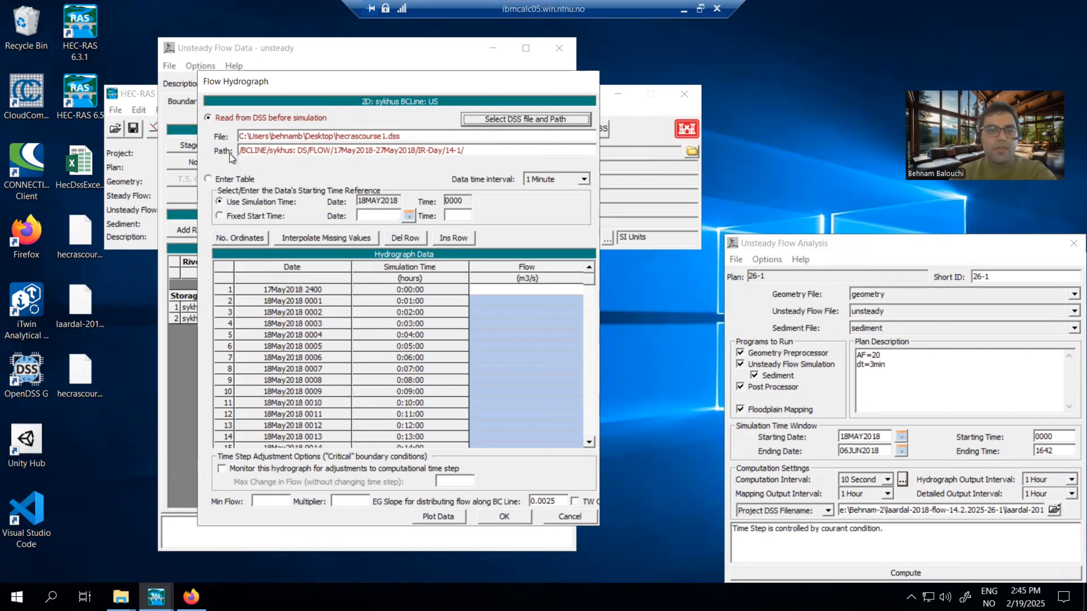
click(468, 151)
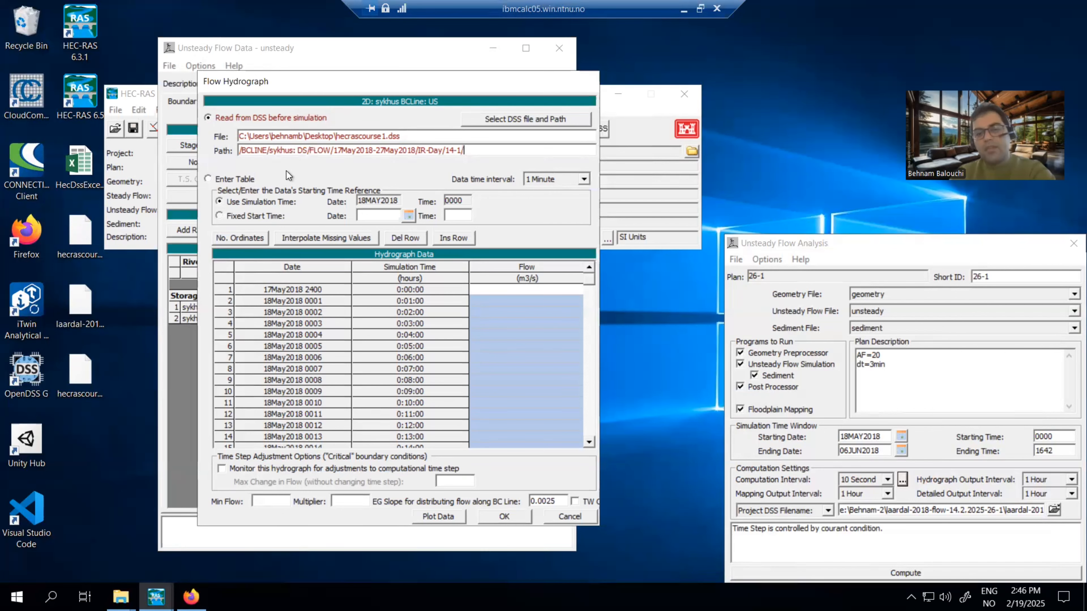
click(501, 517)
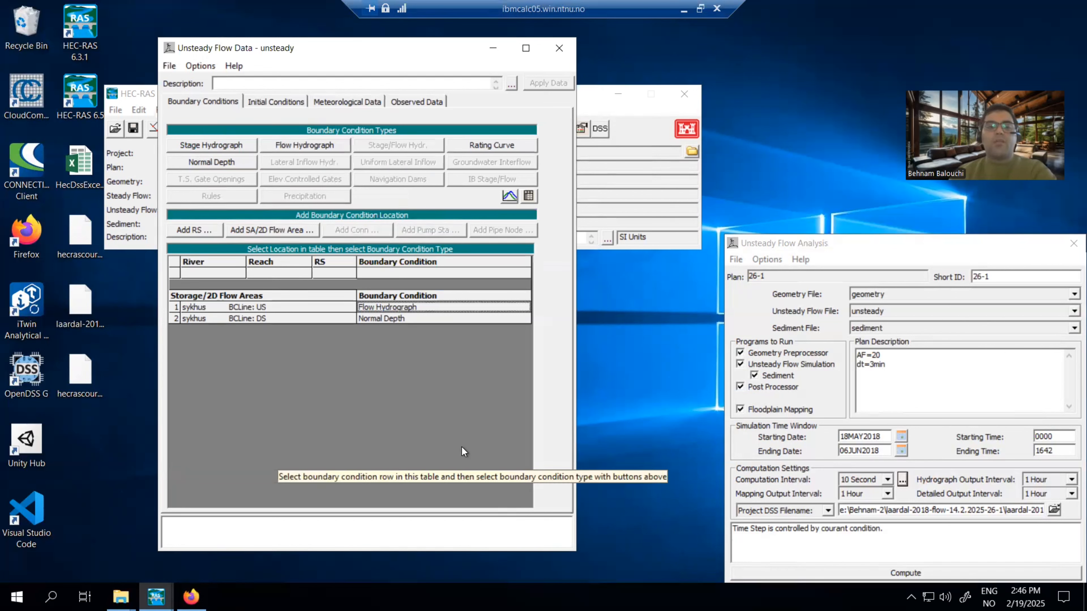
Reopen the upstream flow hydrograph, plot its DSS data, view it as a table, and look through the dialog's hydrograph table.
click(422, 306)
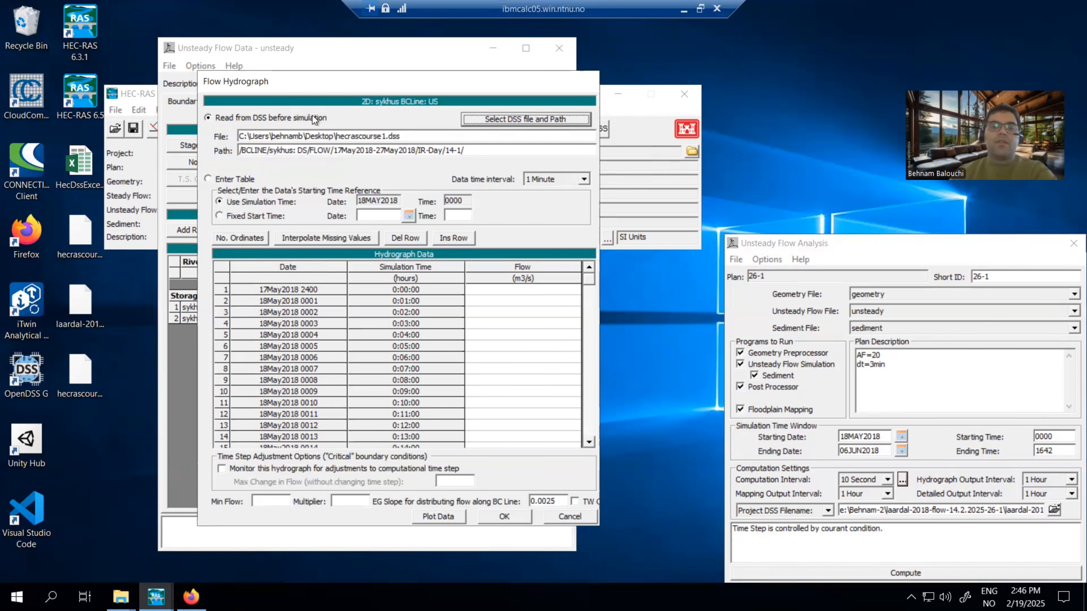
click(444, 518)
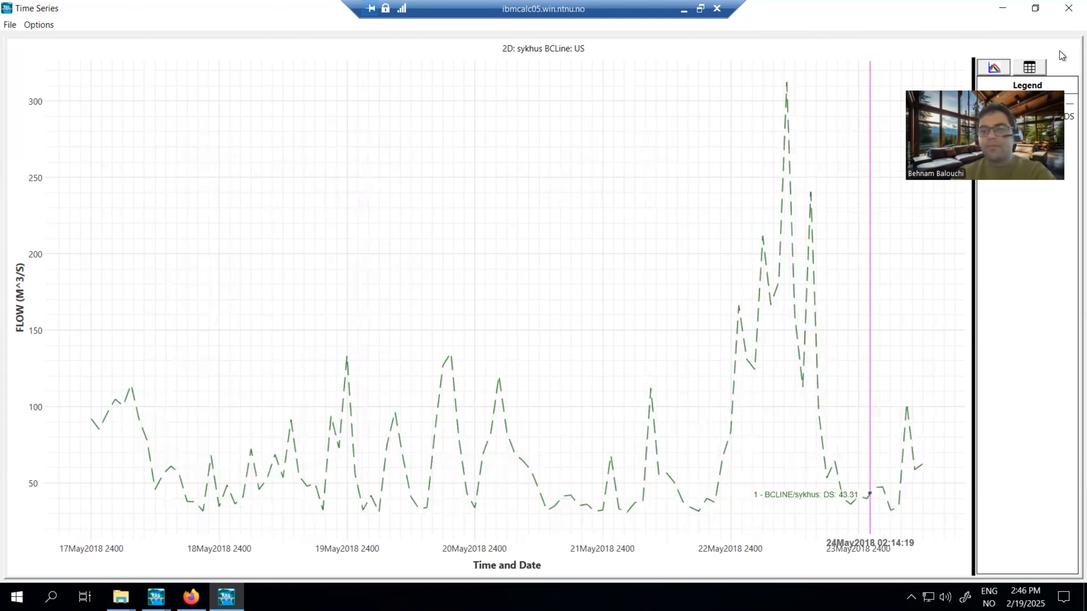
click(1037, 65)
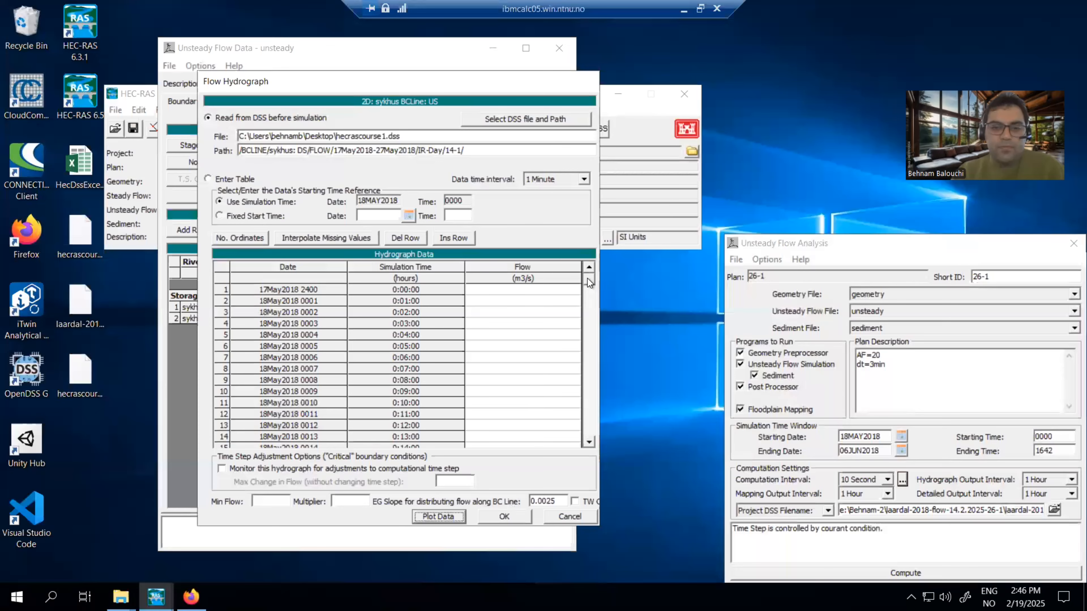
drag(588, 279, 586, 446)
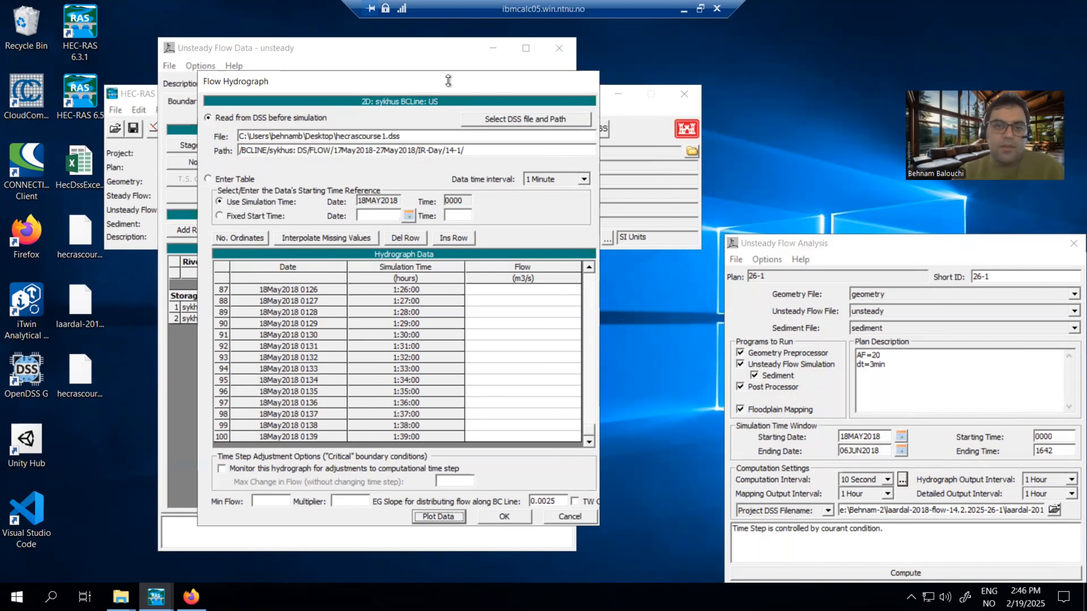
Open the Unsteady Flow Analysis window for the hecrascourse plan and select the day in its ending date.
drag(449, 81, 514, 88)
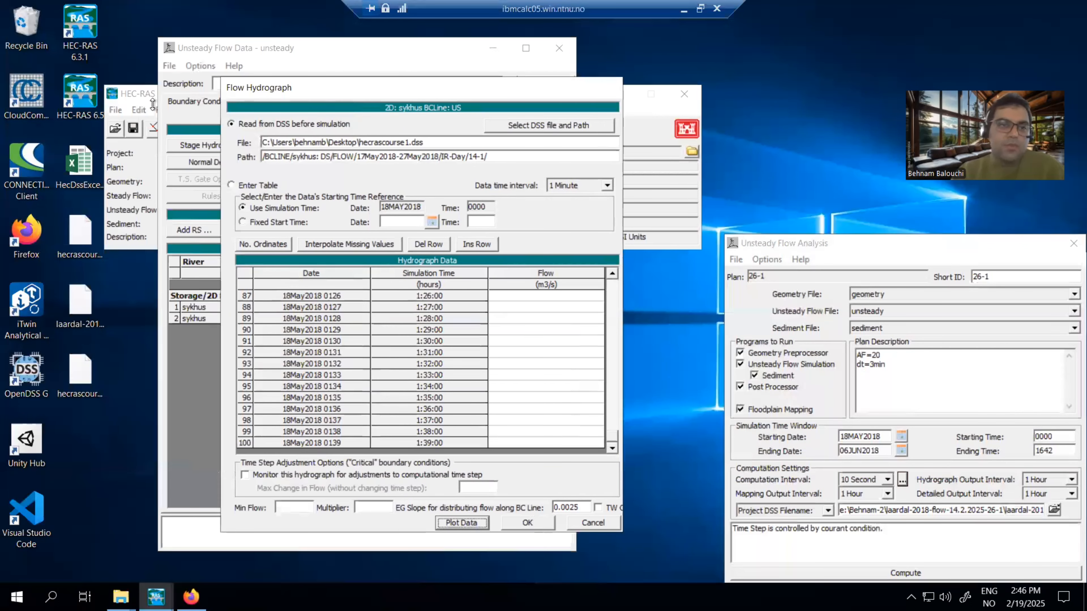
click(145, 95)
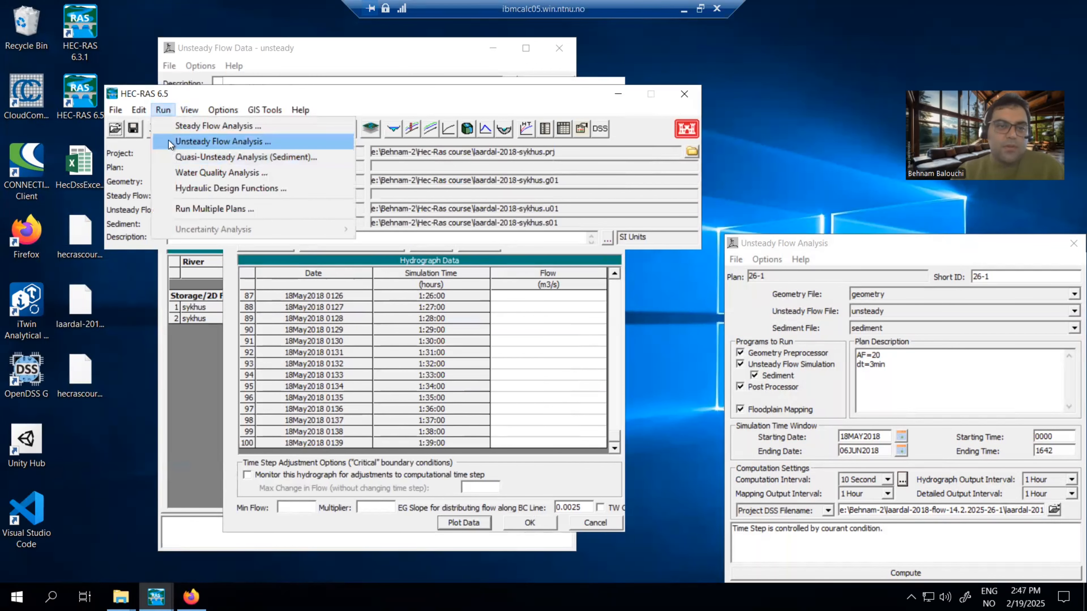
click(168, 140)
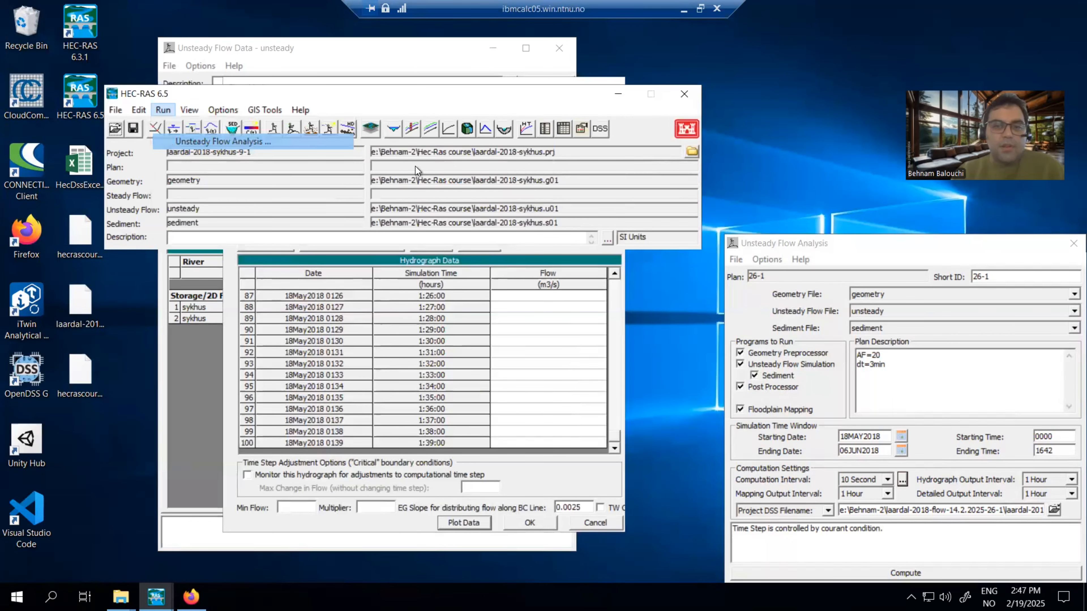
drag(603, 113, 646, 96)
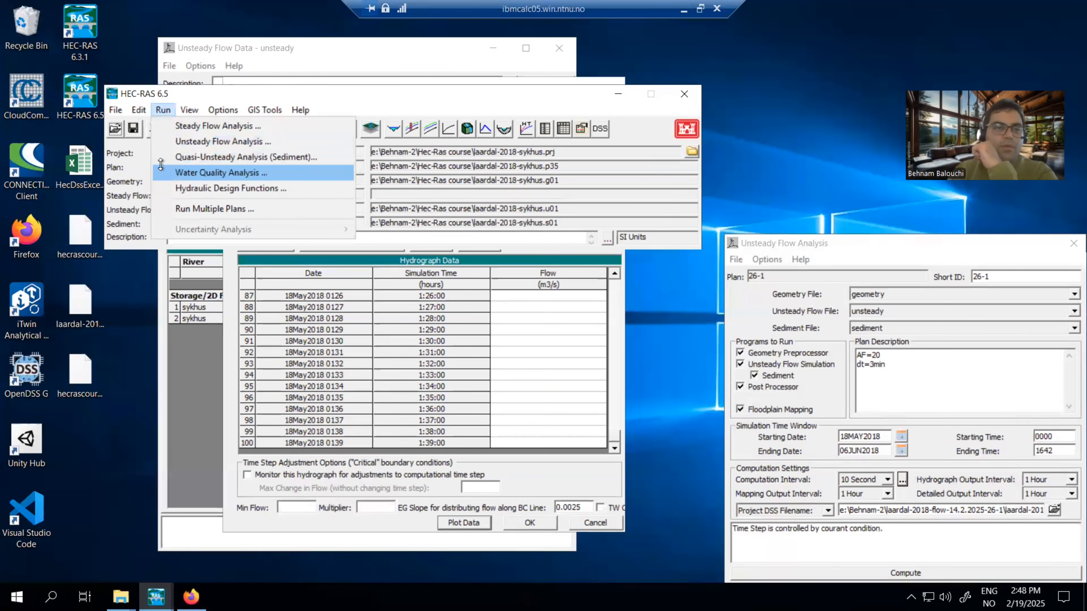
click(164, 142)
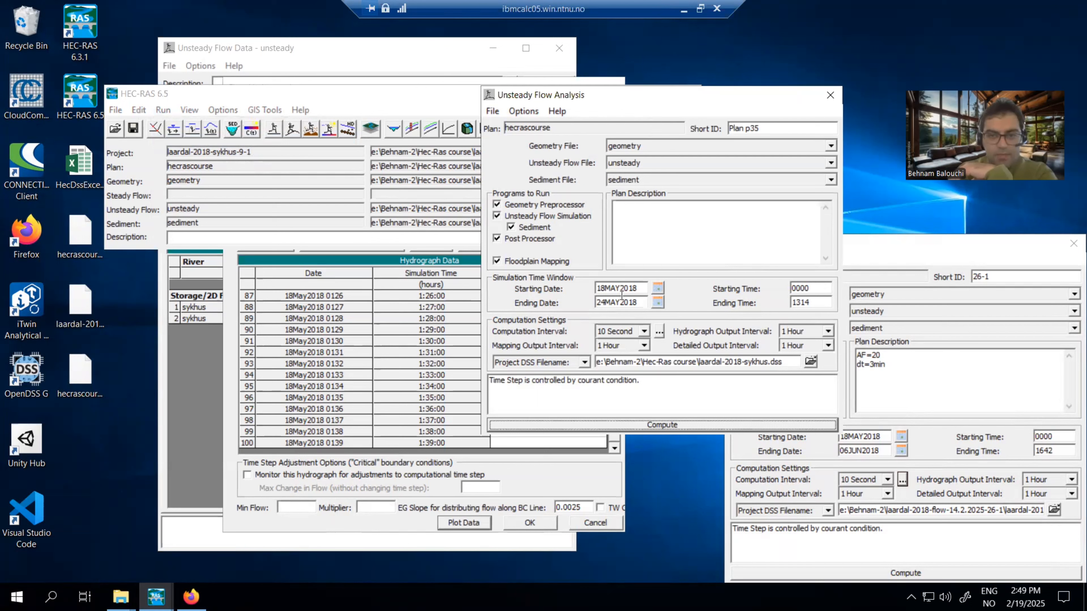
drag(608, 302, 589, 302)
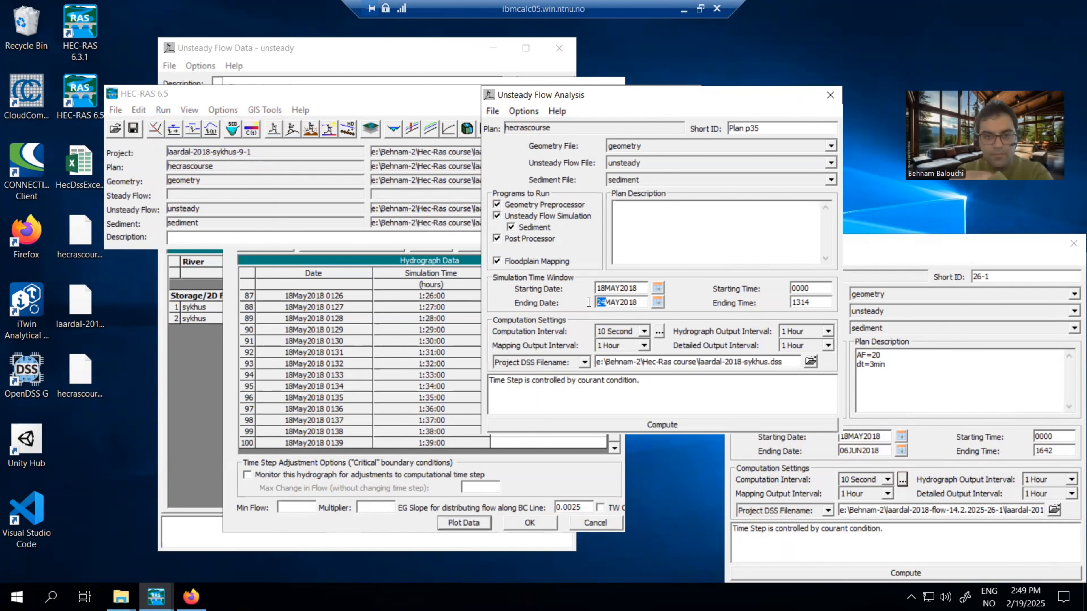
Cancel the Flow Hydrograph dialog and close the Unsteady Flow Data editor.
click(524, 470)
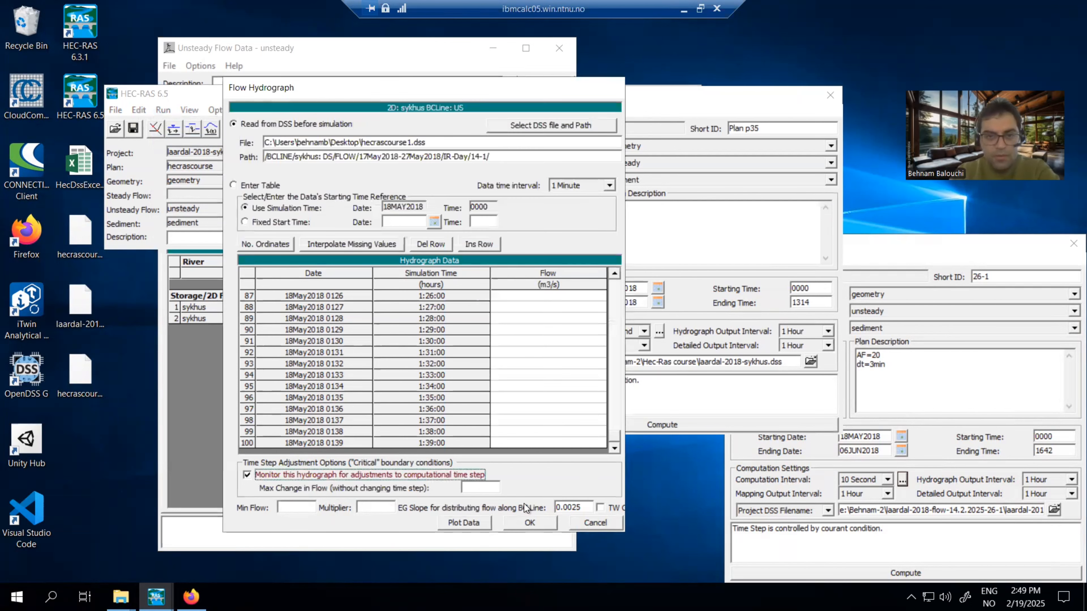
click(581, 524)
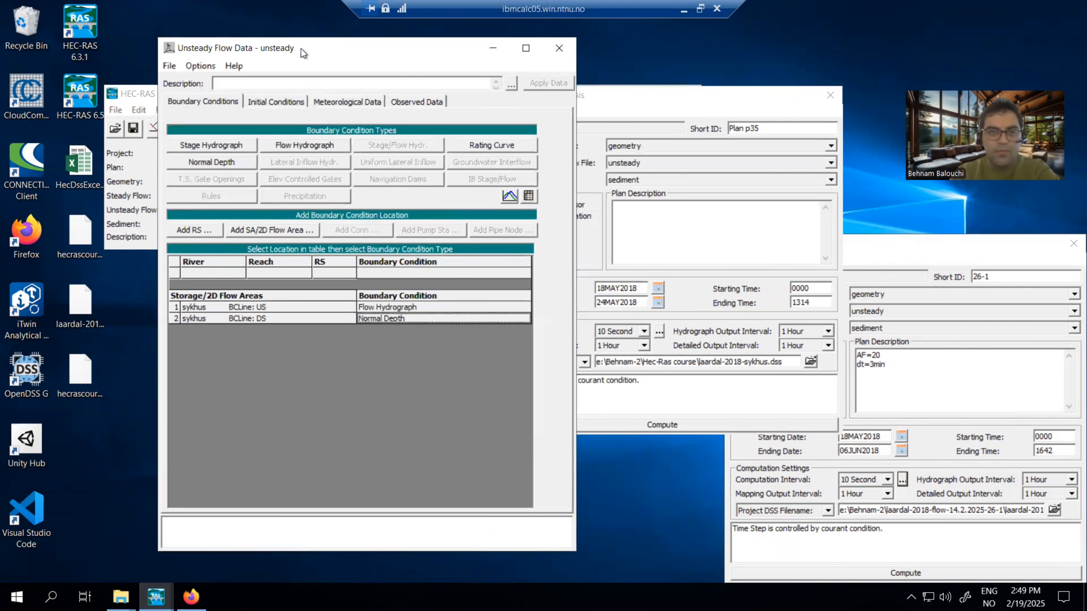
click(559, 48)
Open the HecDssExcel workbook from the desktop and examine the date and time of its last flow records.
double_click(81, 165)
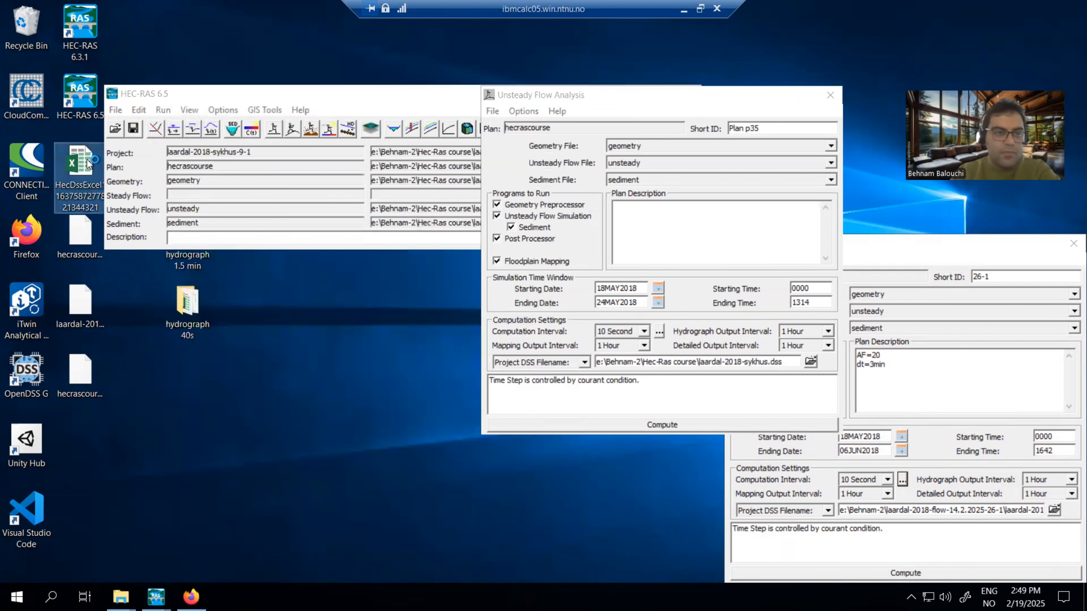
scroll(180, 310, down, 10)
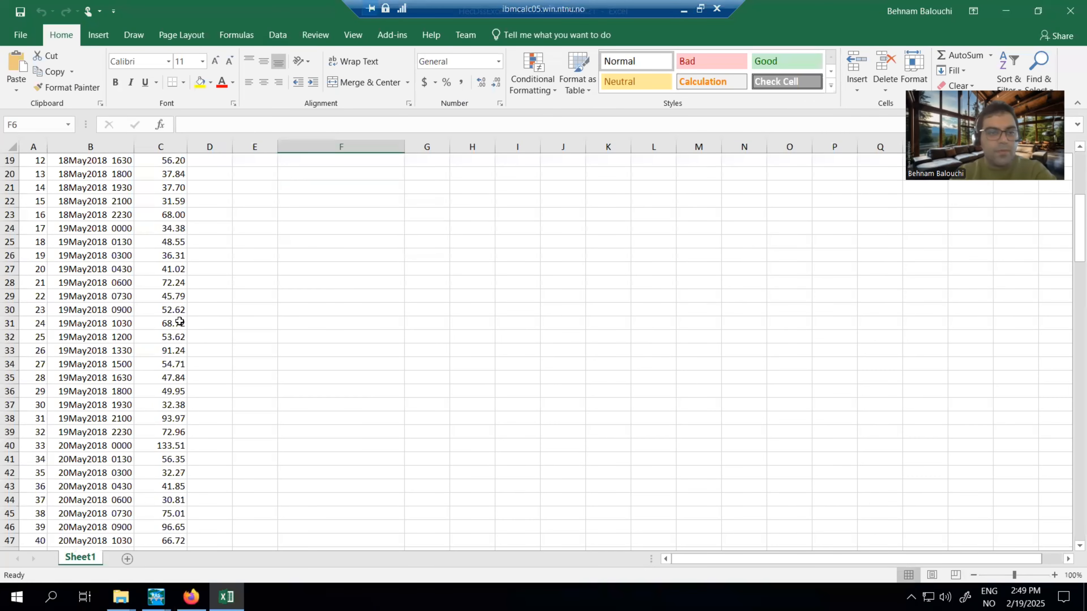
drag(1076, 271, 1051, 537)
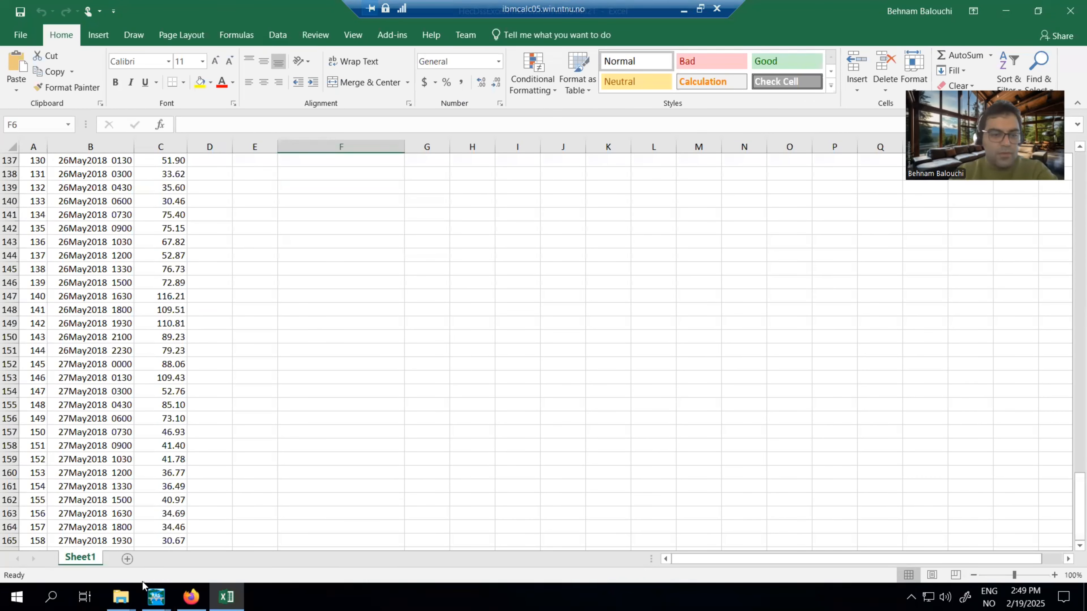
Switch to HEC-RAS and set the hecrascourse plan's simulation ending date to 27MAY2018 and ending time to 1900, rechecking the Excel flow records.
click(226, 596)
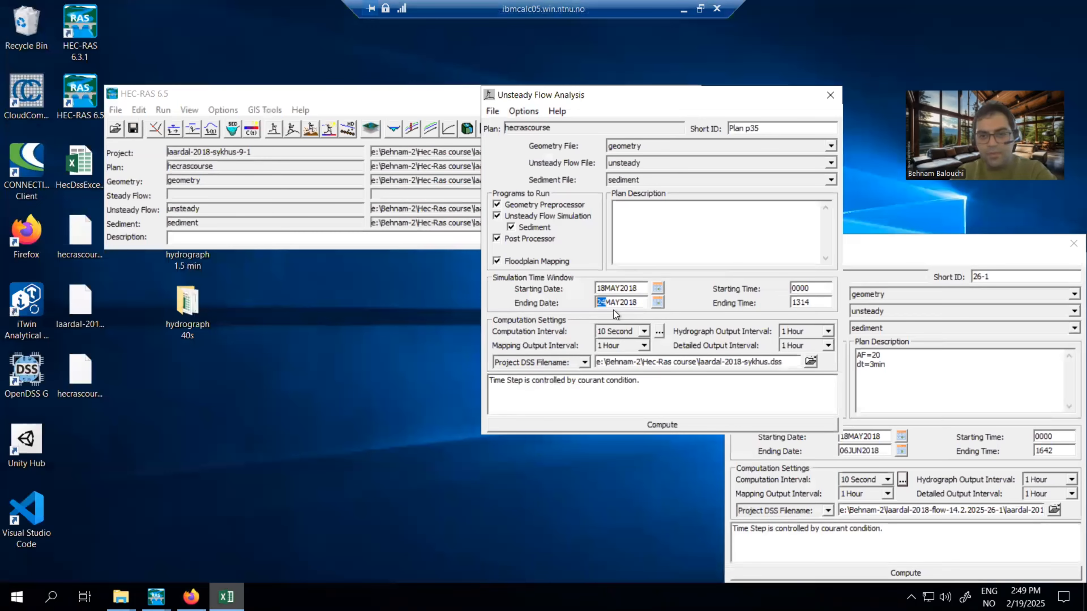
text(27)
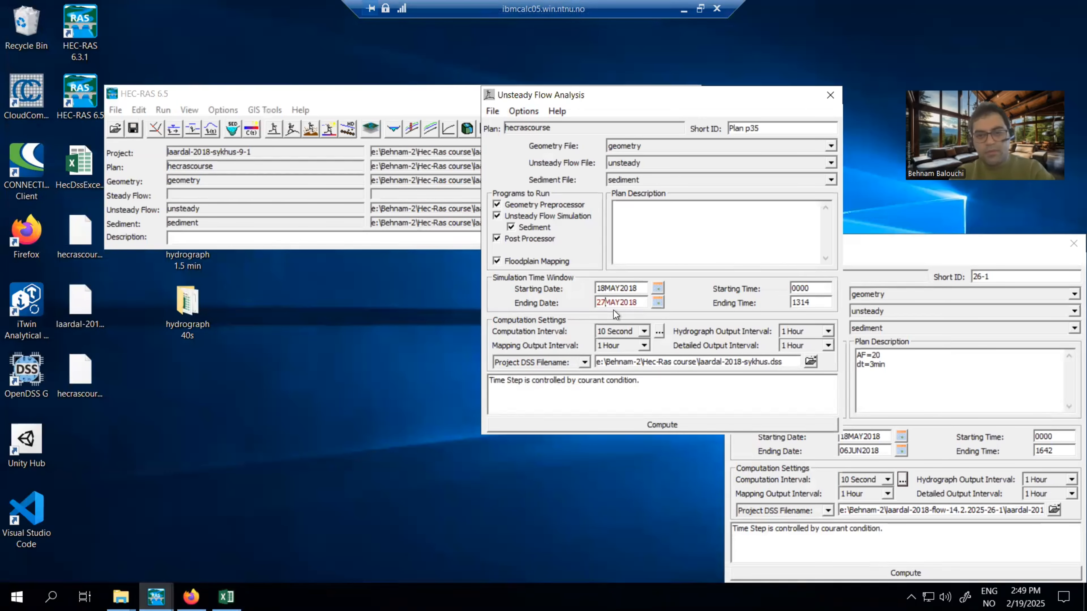
click(226, 597)
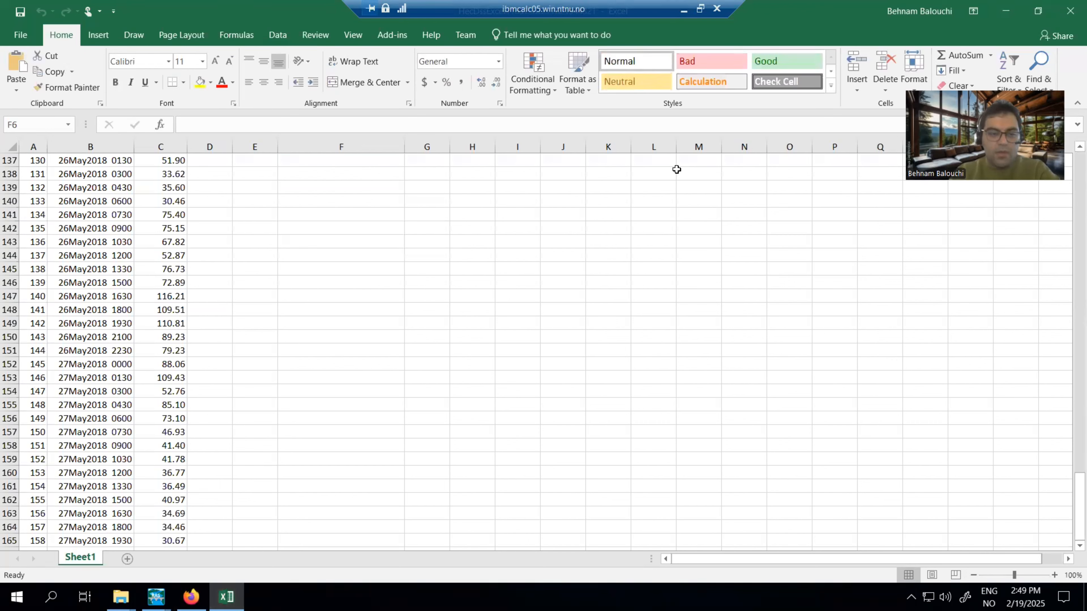
click(684, 10)
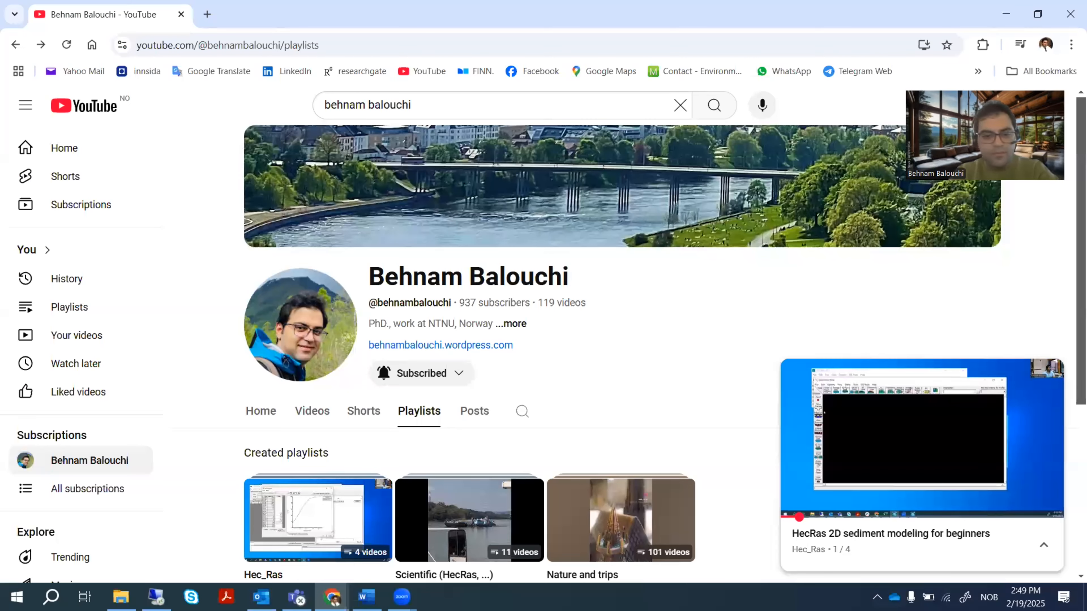
click(156, 597)
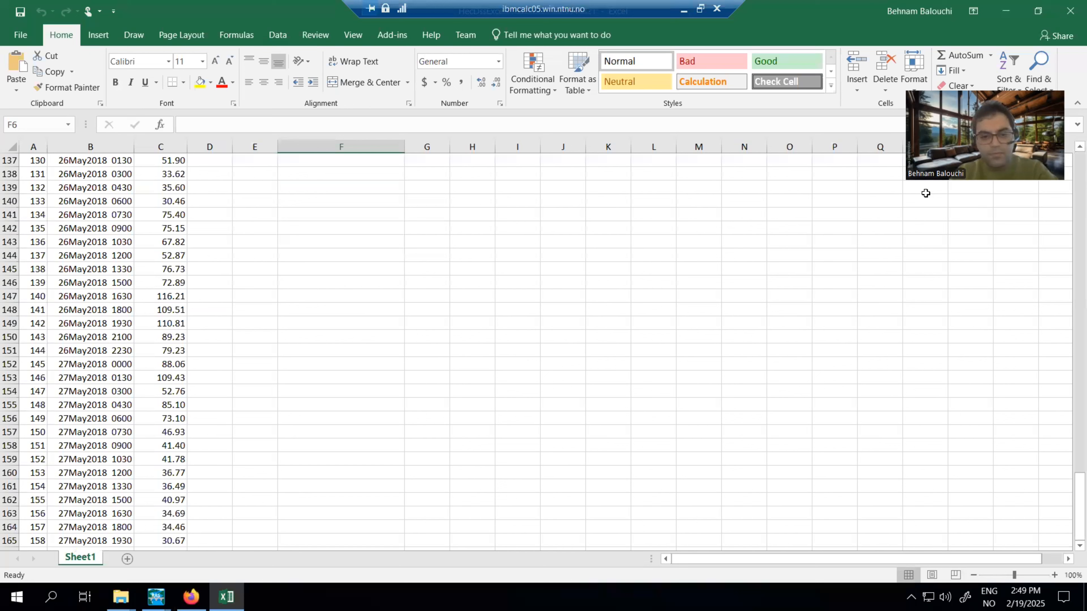
click(156, 597)
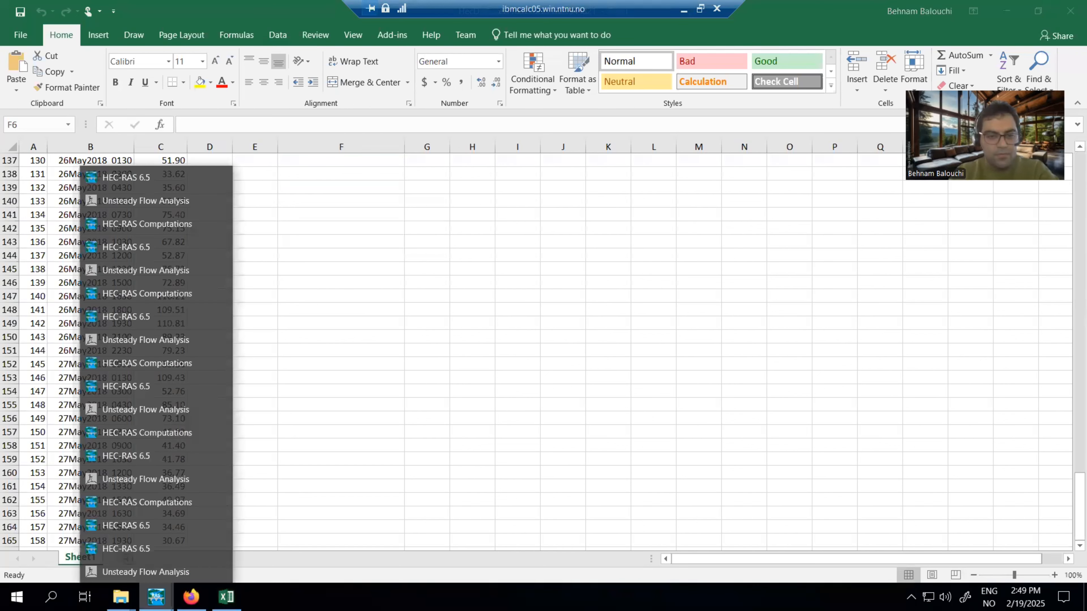
click(146, 572)
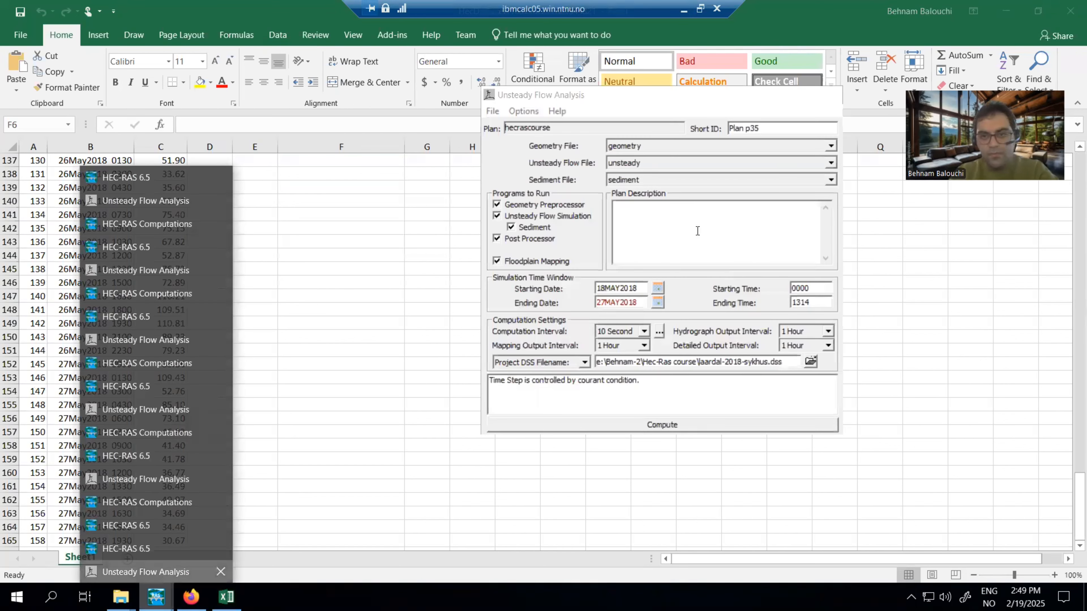
double_click(810, 302)
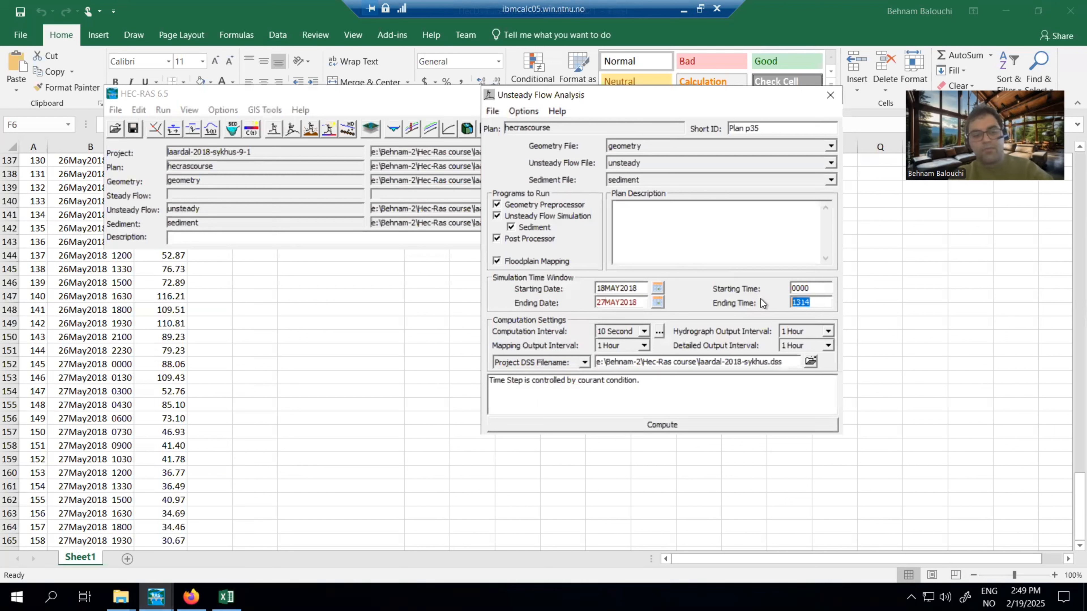
text(1900)
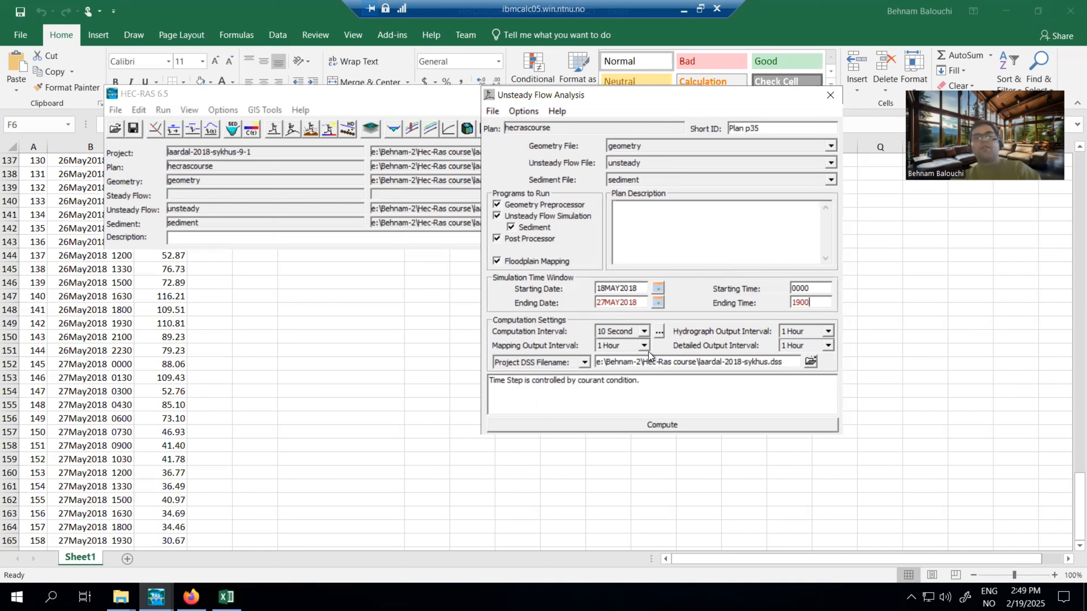
Try to compute the hecrascourse plan, and set the simulation window's ending time to 1800.
click(670, 425)
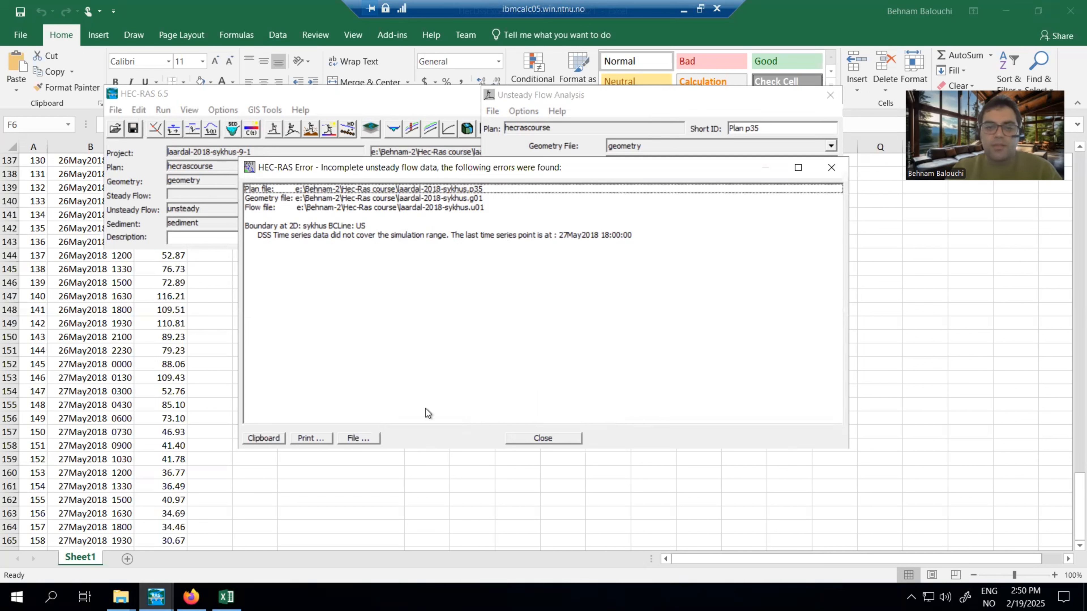
click(558, 441)
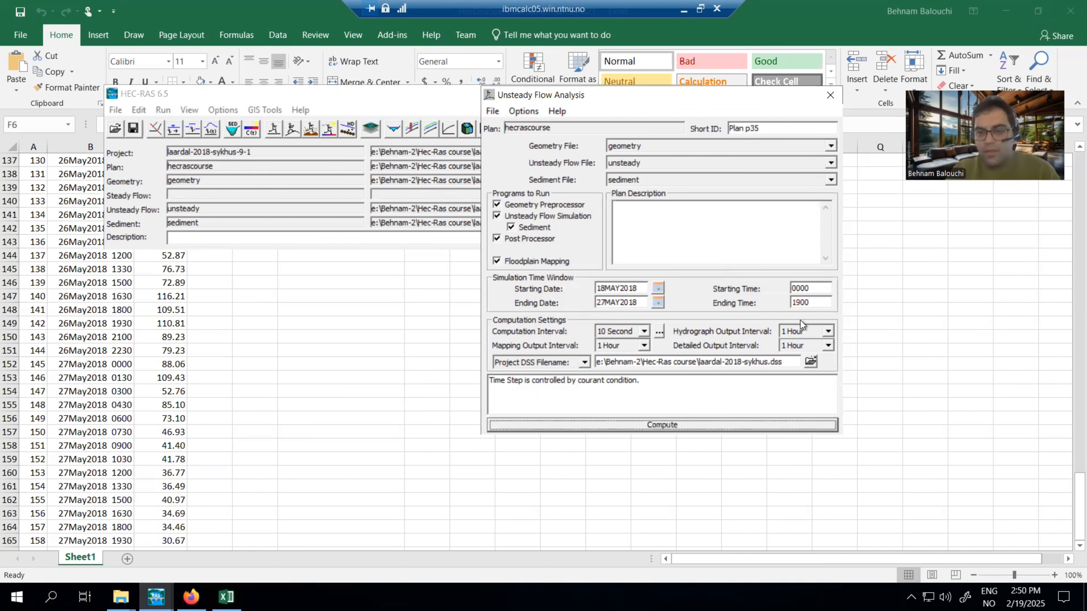
click(798, 302)
key(BackSpace)
text(8)
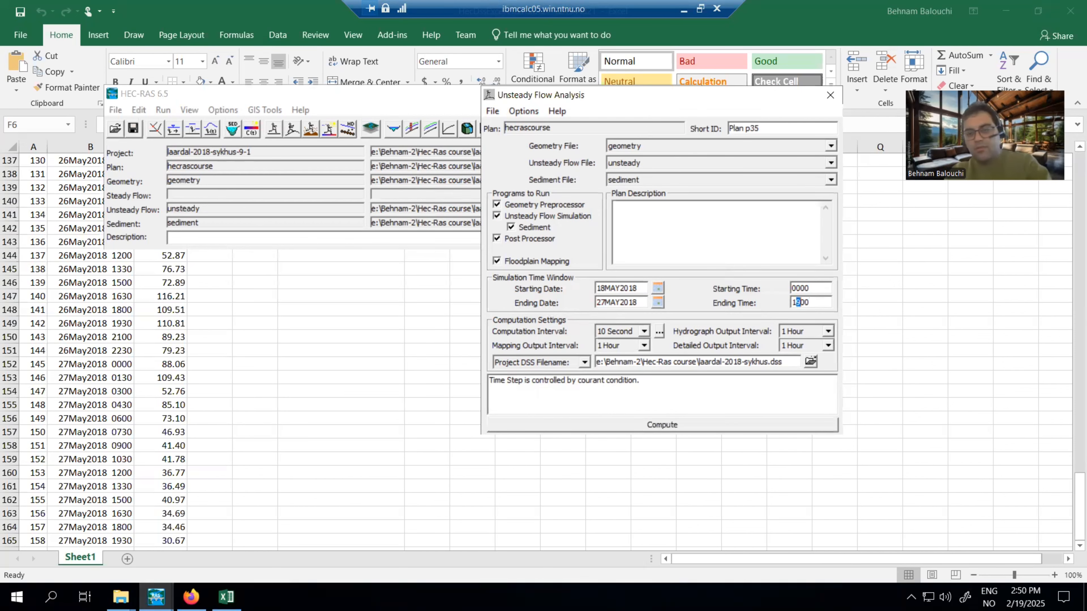
Compute the plan, highlight the custom output variable warnings in the computation messages, and stop the run.
click(667, 426)
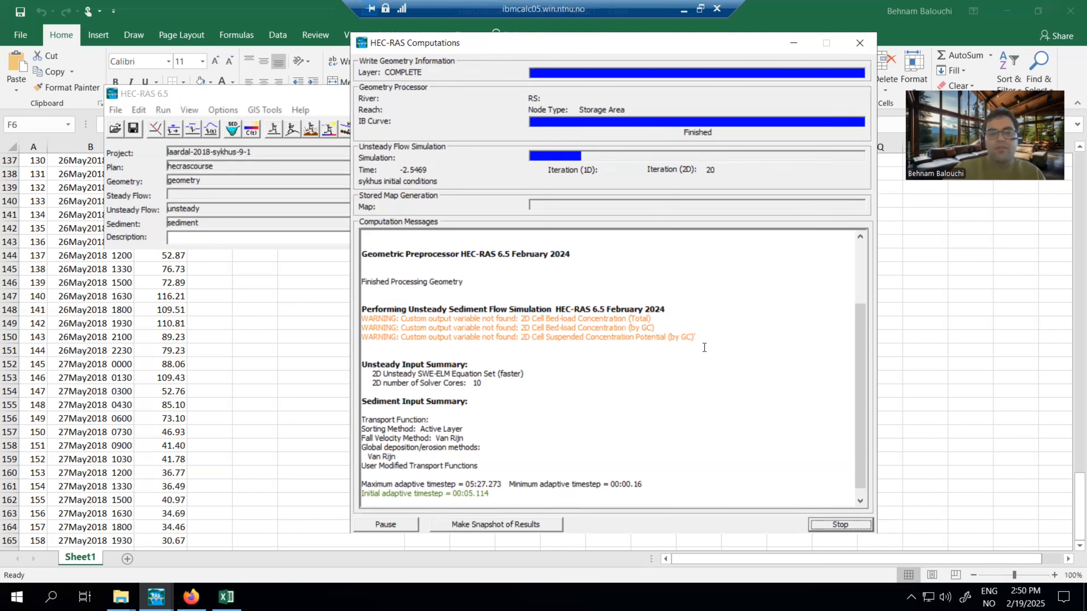
drag(697, 339, 357, 307)
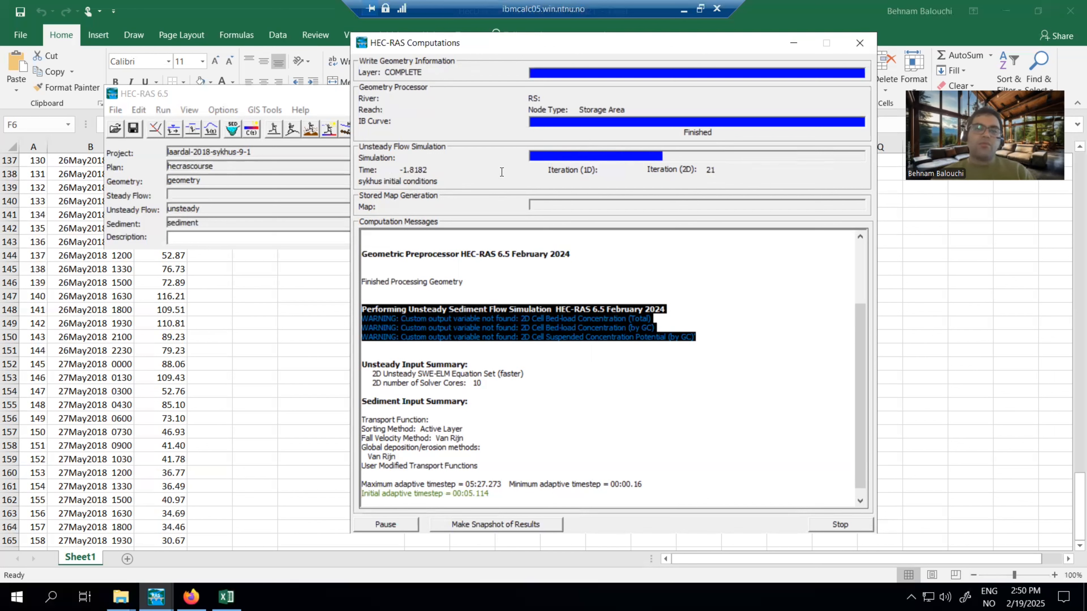
click(870, 528)
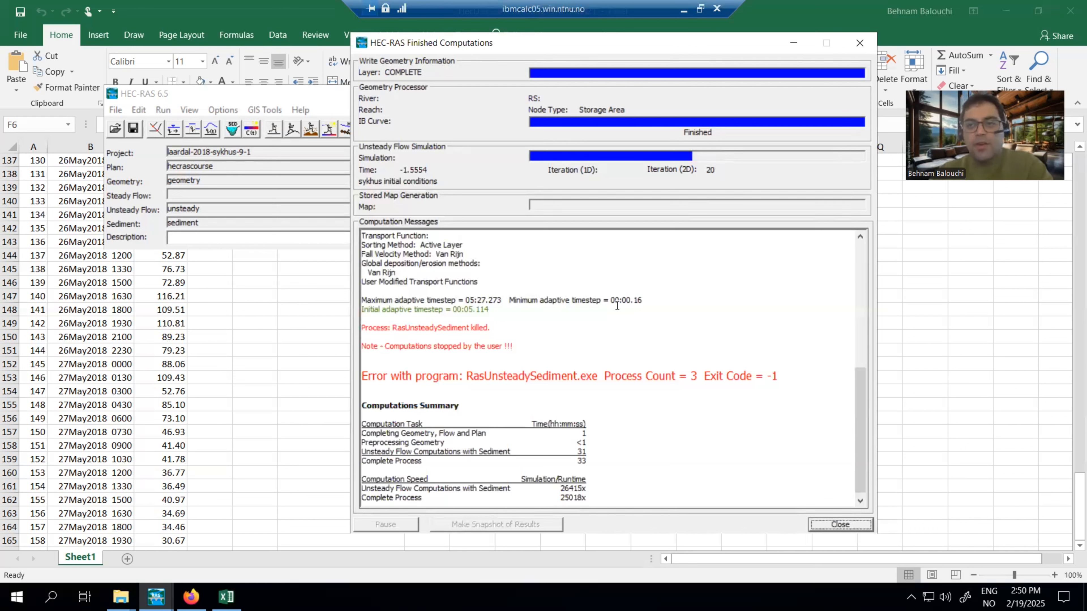